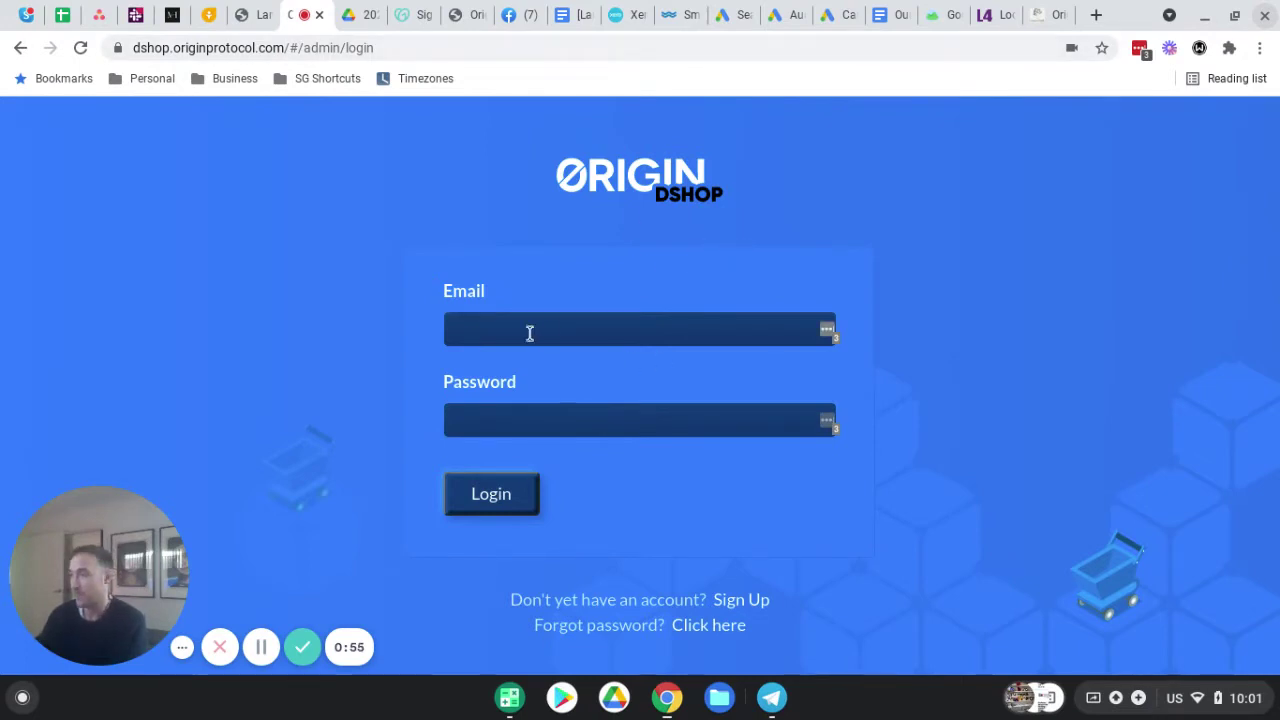
Log in to Dshop with the saved account e-mail and password, and open the Lane Cove Crafts store's home page.
click(288, 47)
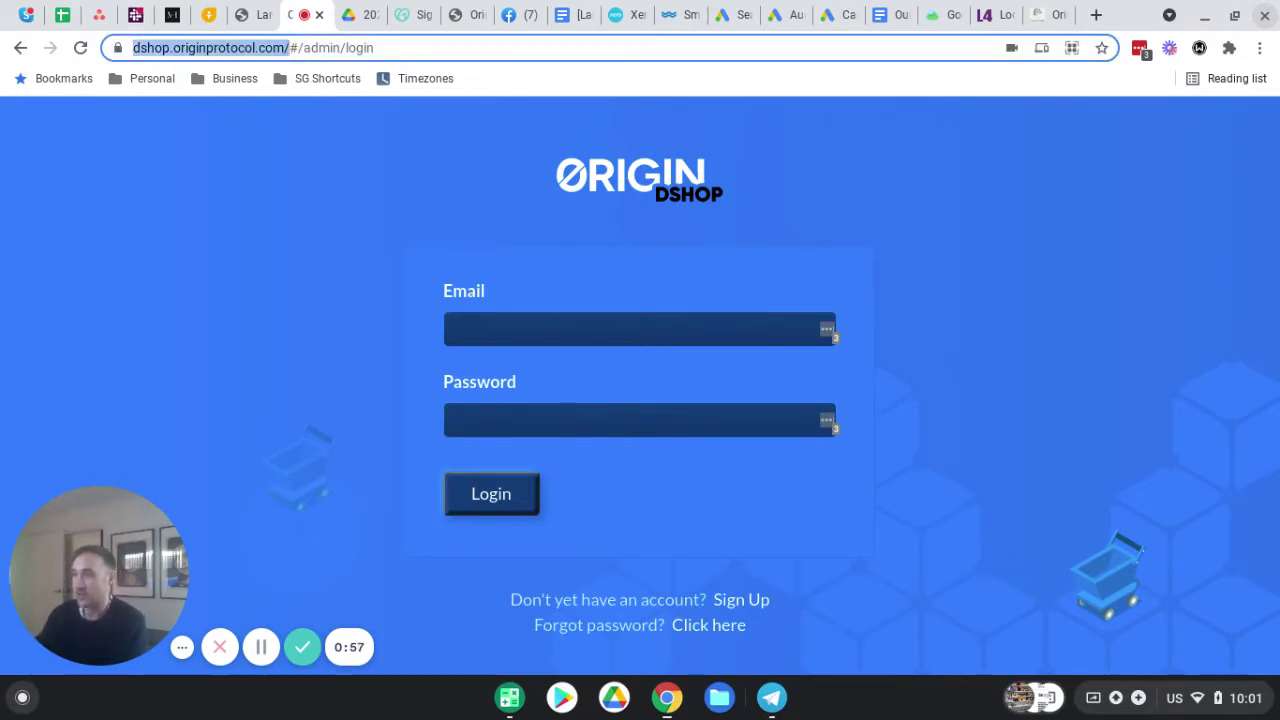
drag(133, 47, 331, 47)
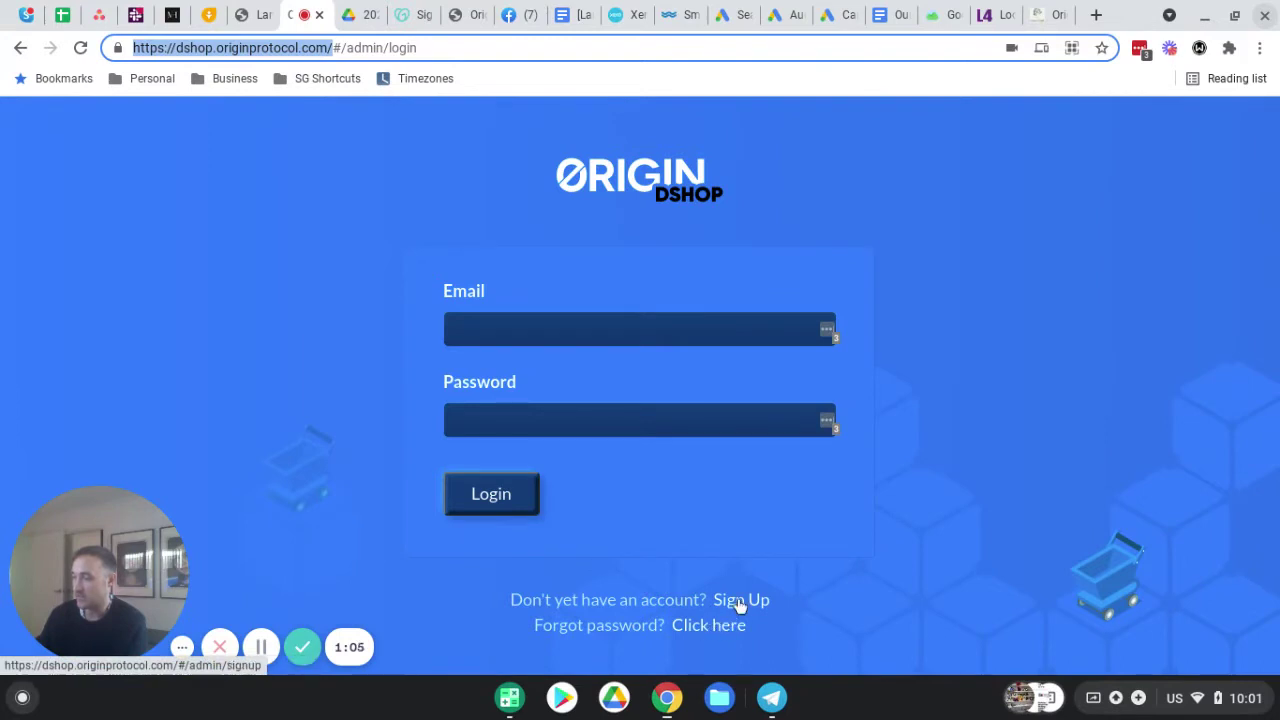
click(581, 316)
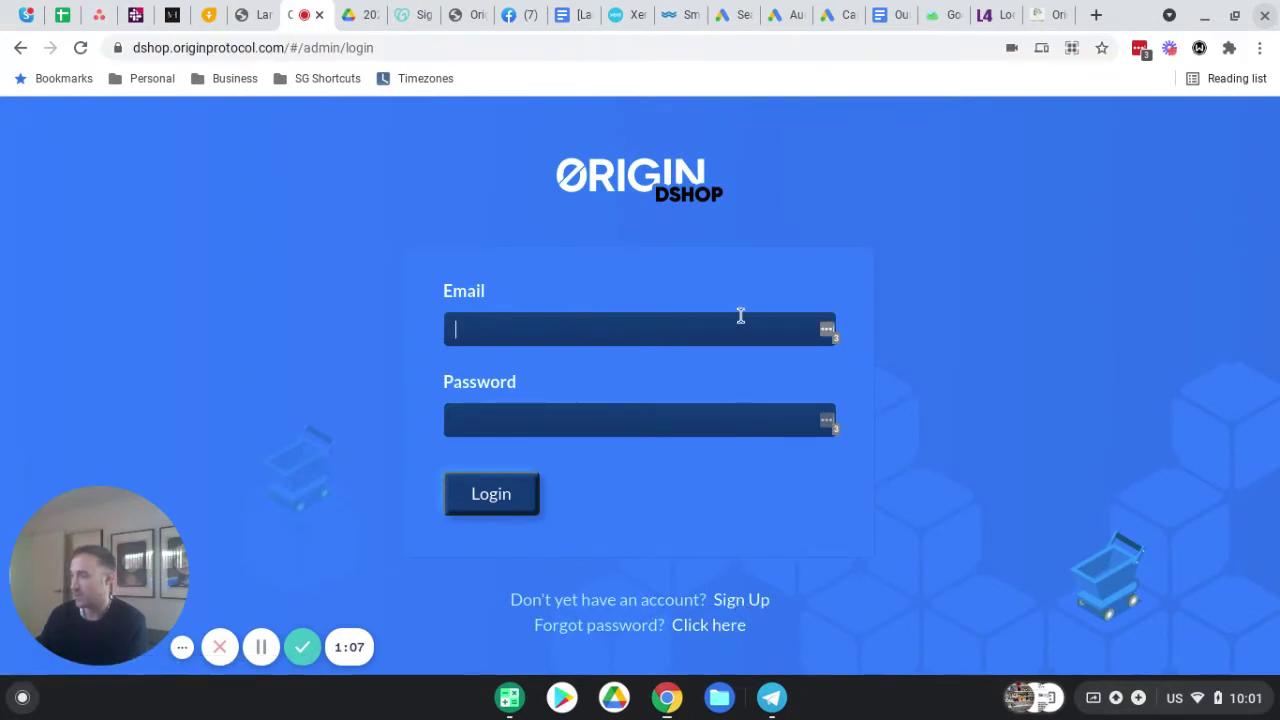
click(826, 330)
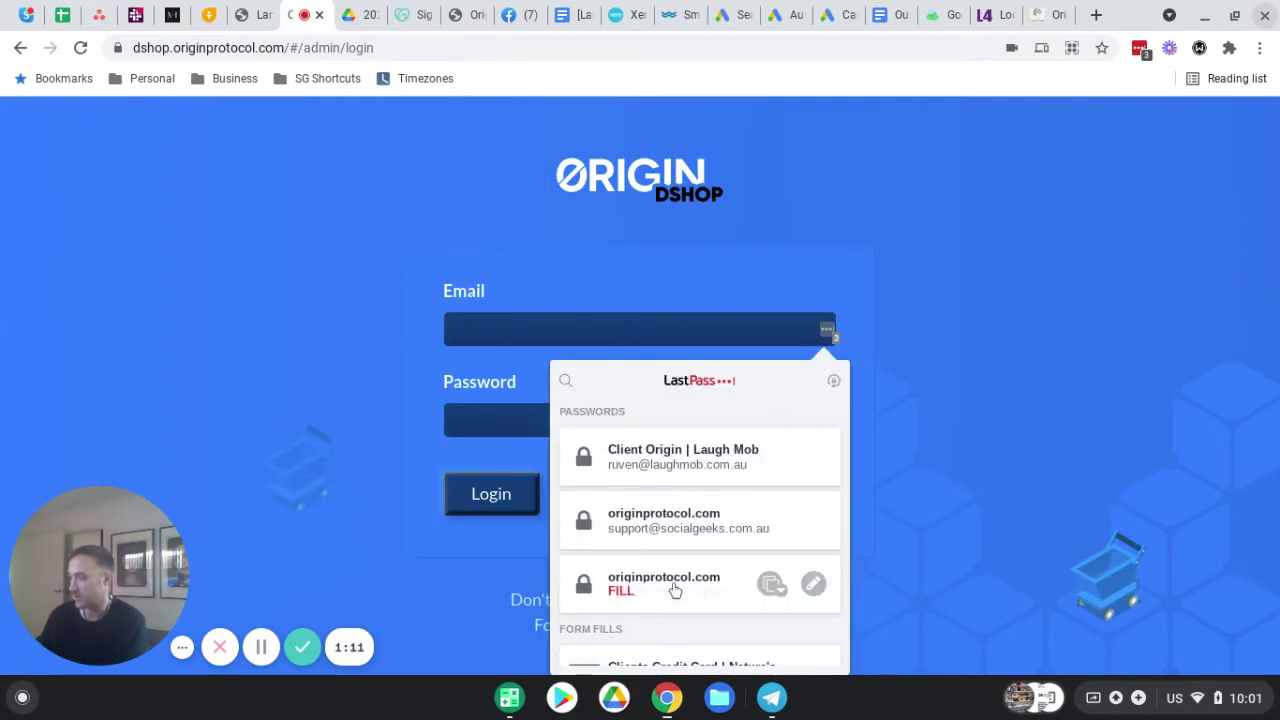
click(692, 522)
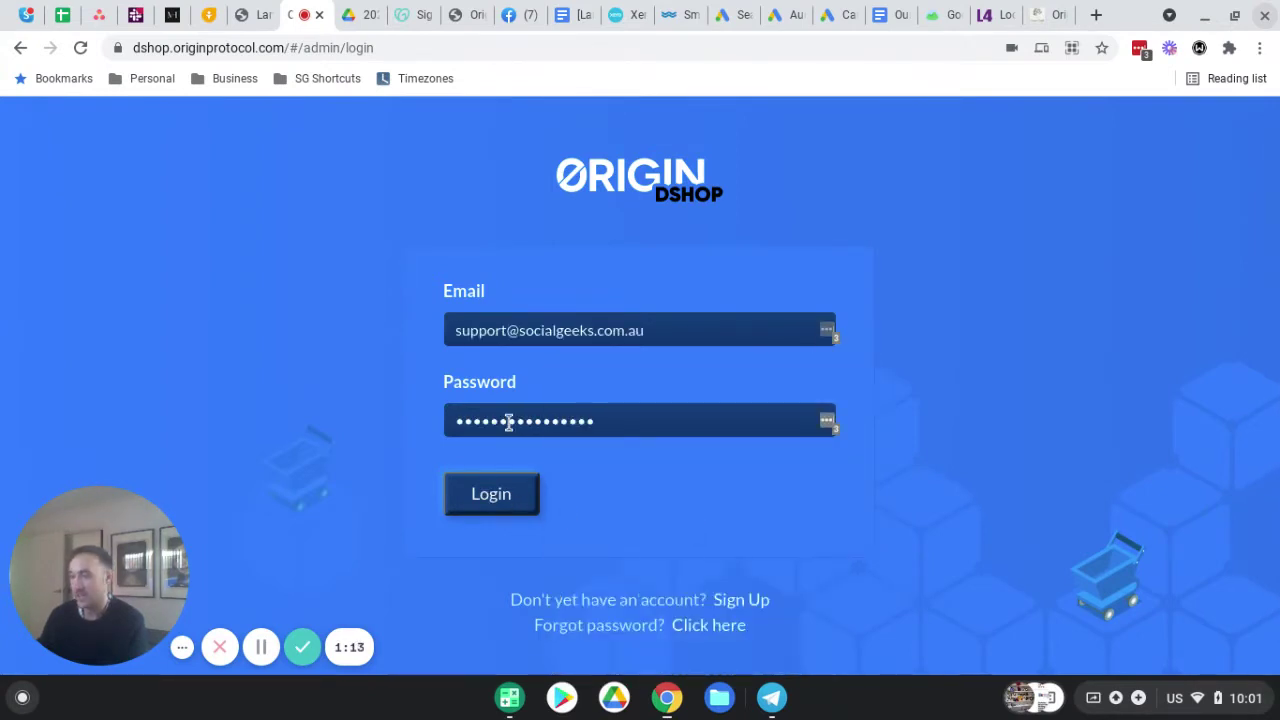
key(Return)
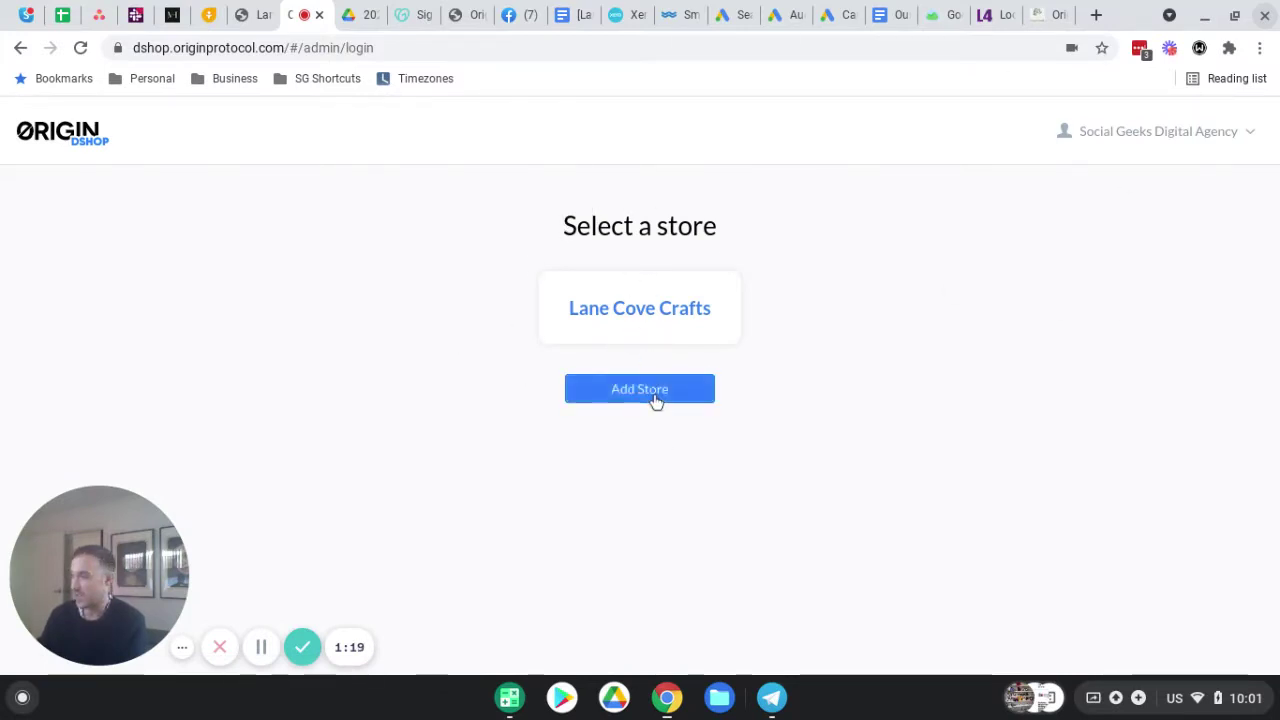
click(646, 320)
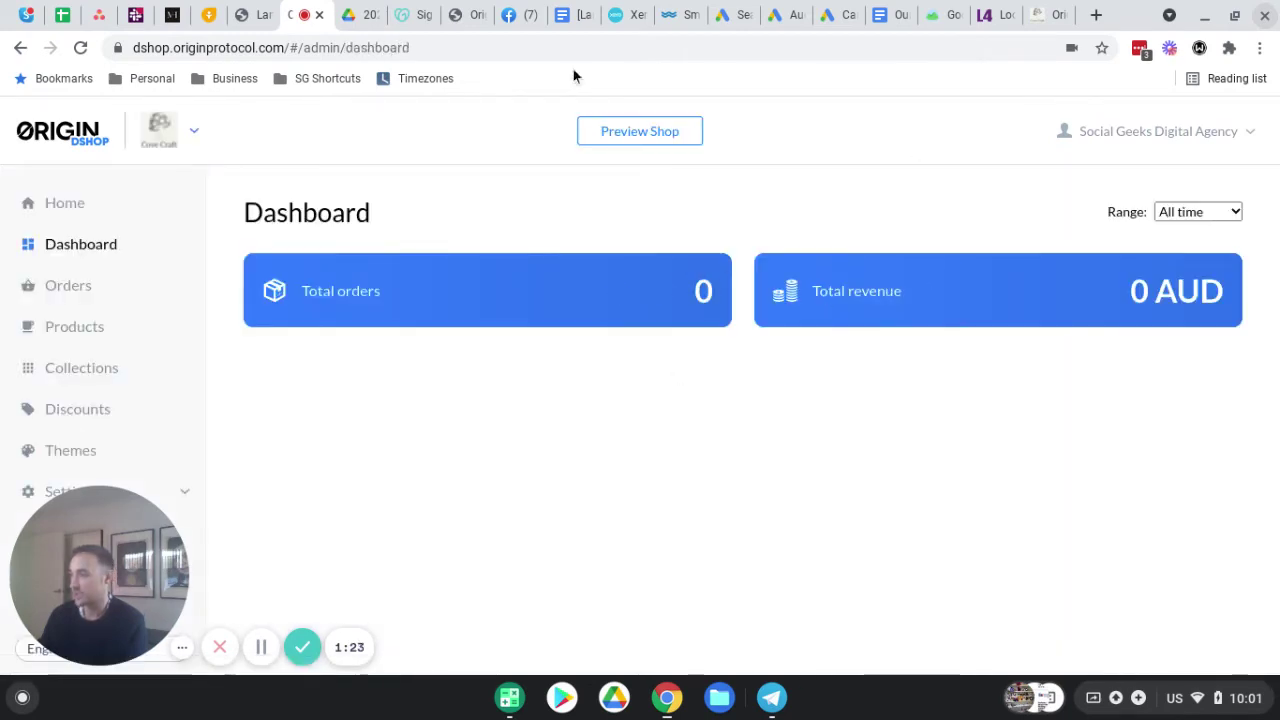
click(63, 206)
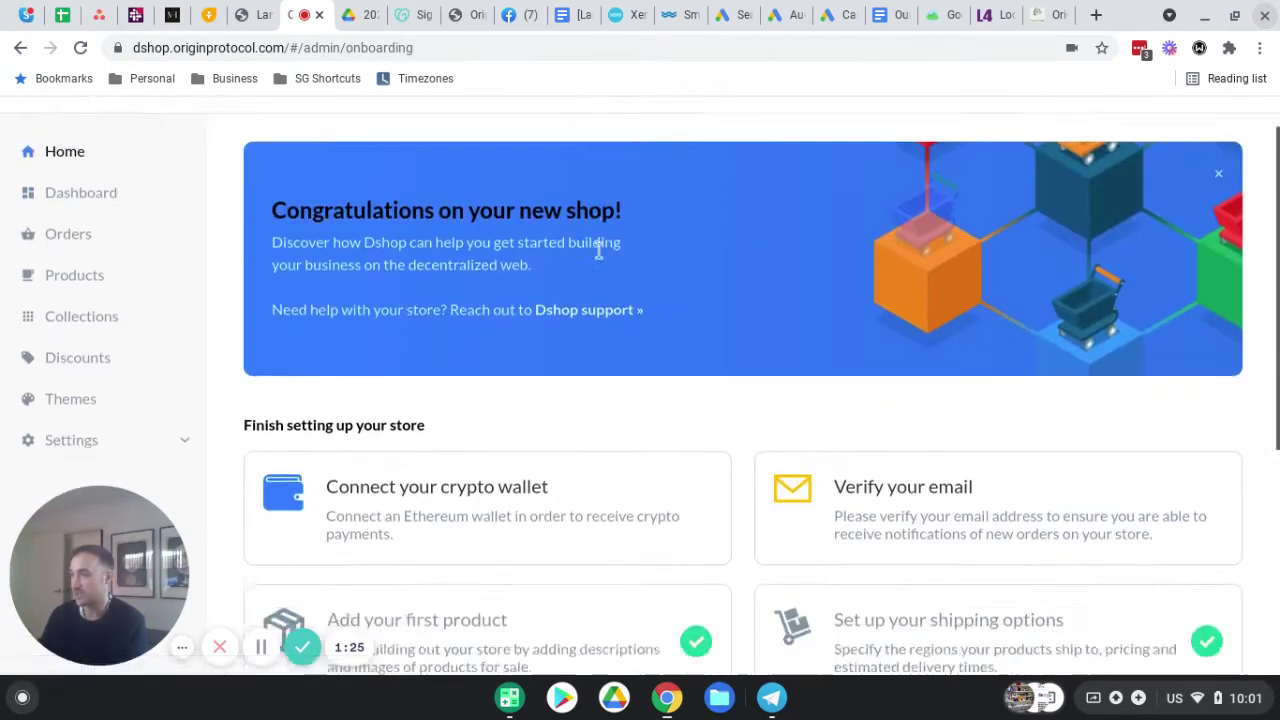
Examine the store setup checklist on the home page, including the wallet, e-mail, product, shipping and payment tasks.
scroll(602, 260, down, 3)
scroll(604, 271, down, 2)
scroll(720, 515, up, 4)
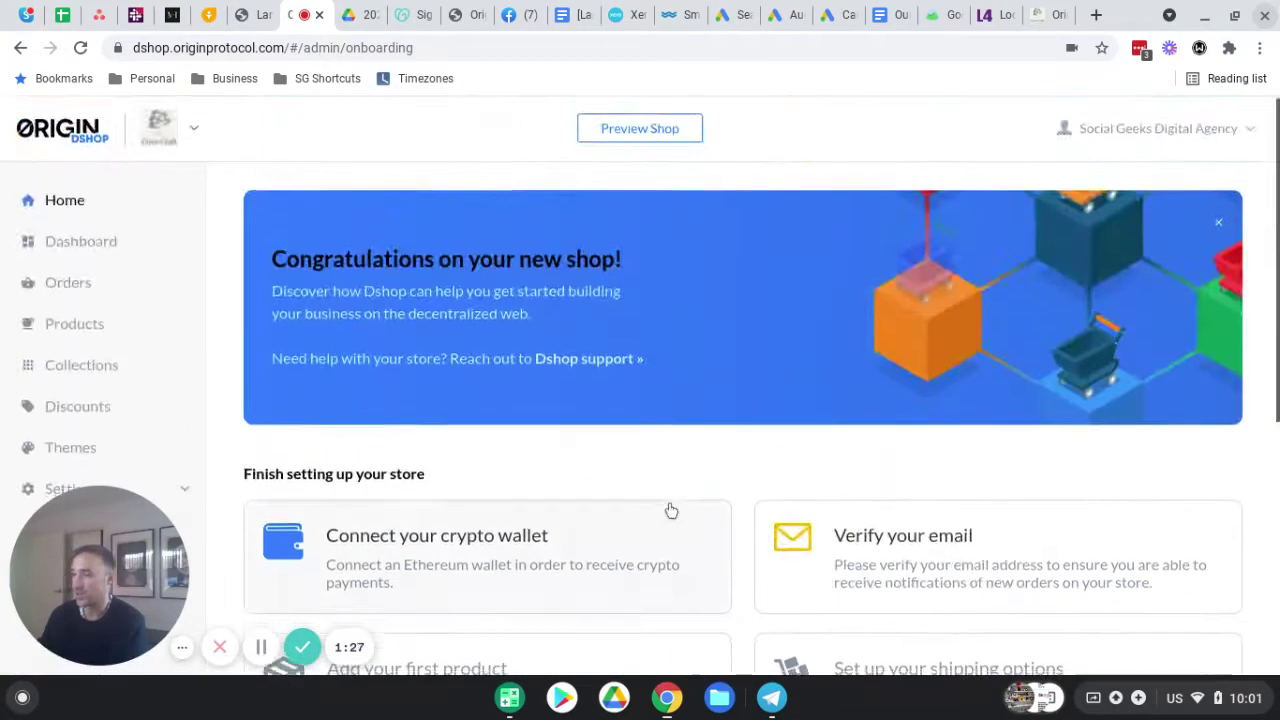
scroll(669, 511, down, 4)
scroll(688, 446, up, 2)
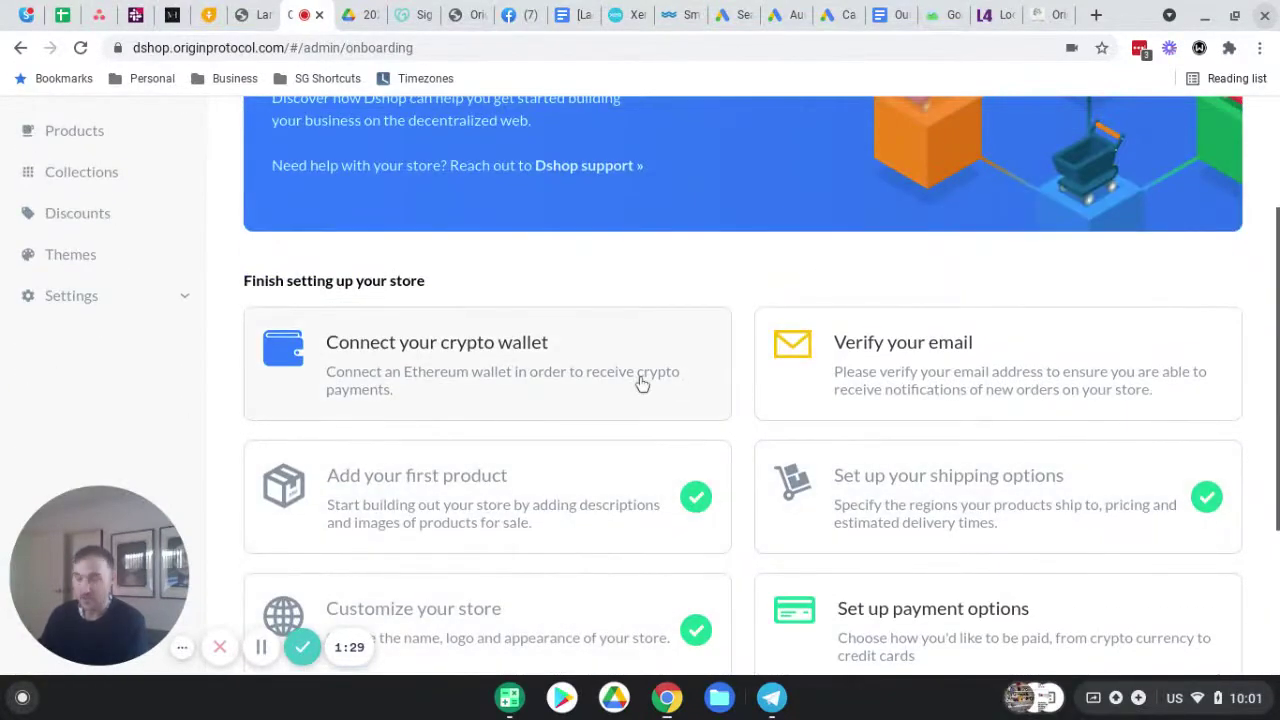
scroll(644, 384, down, 1)
scroll(644, 384, up, 3)
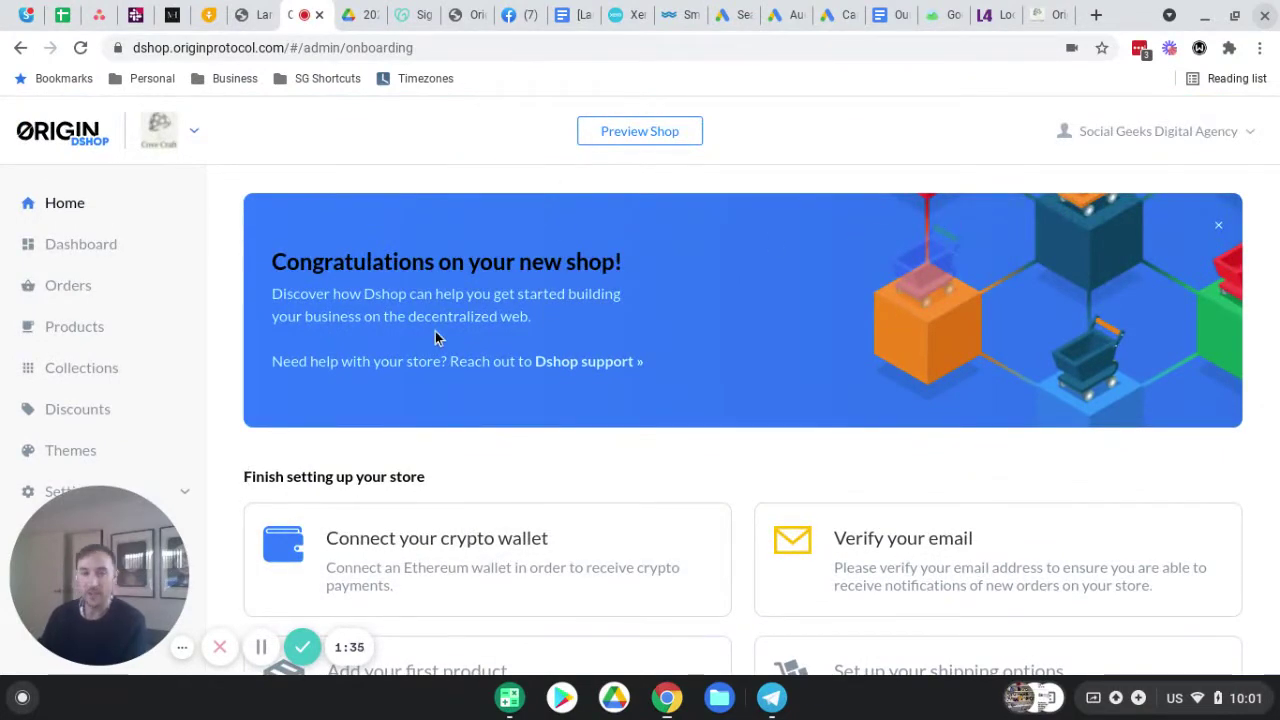
mouse_move(168, 648)
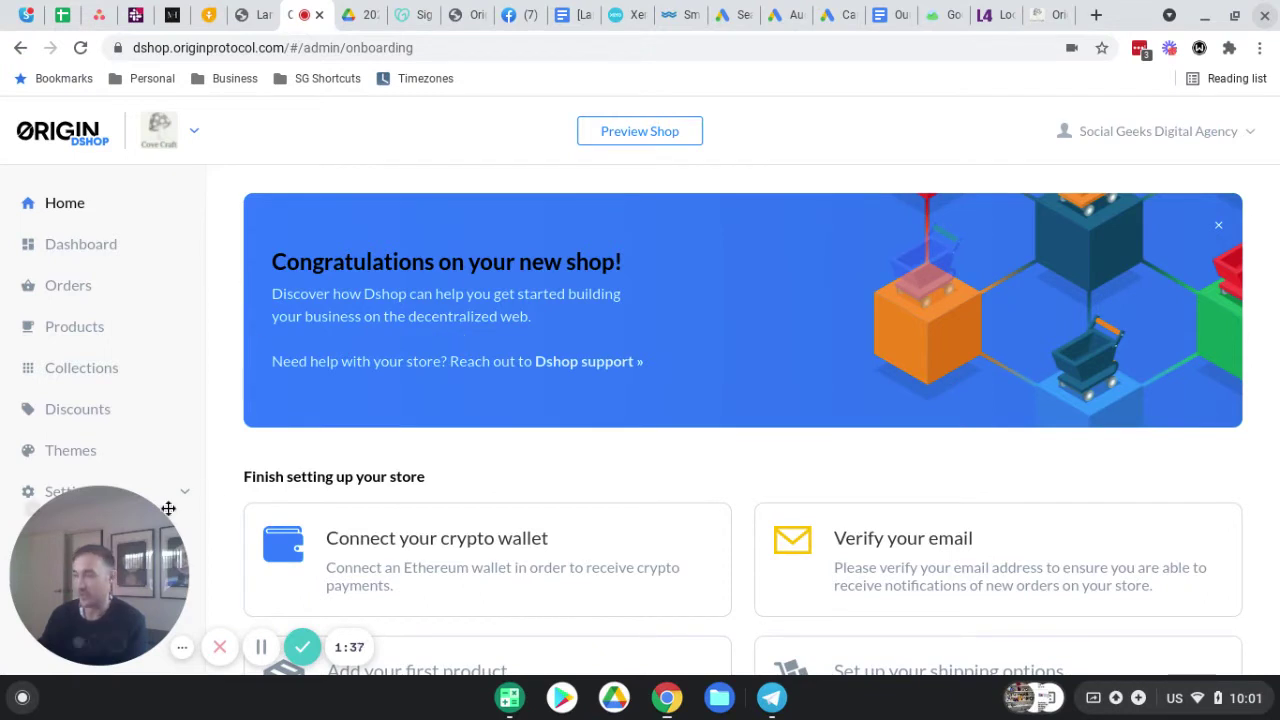
scroll(432, 400, down, 3)
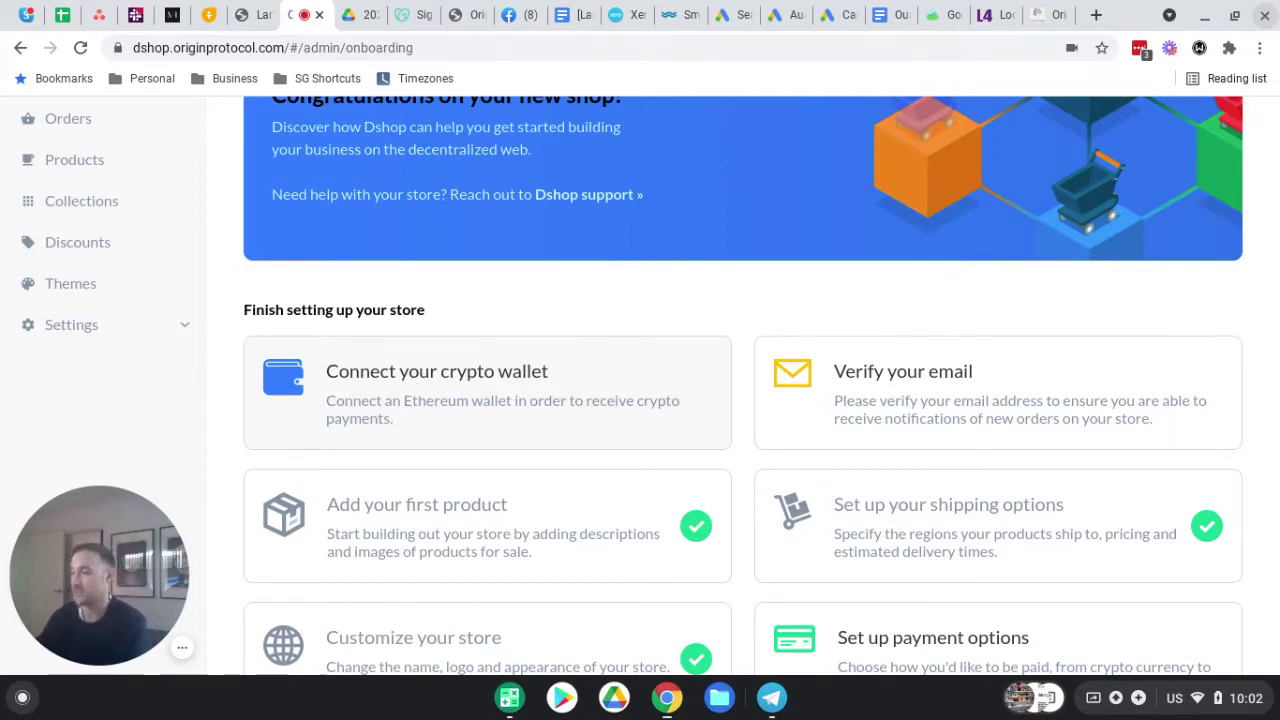
Open the crypto wallet setup task, review the payment settings, and inspect the manual payment method form without saving it.
click(557, 396)
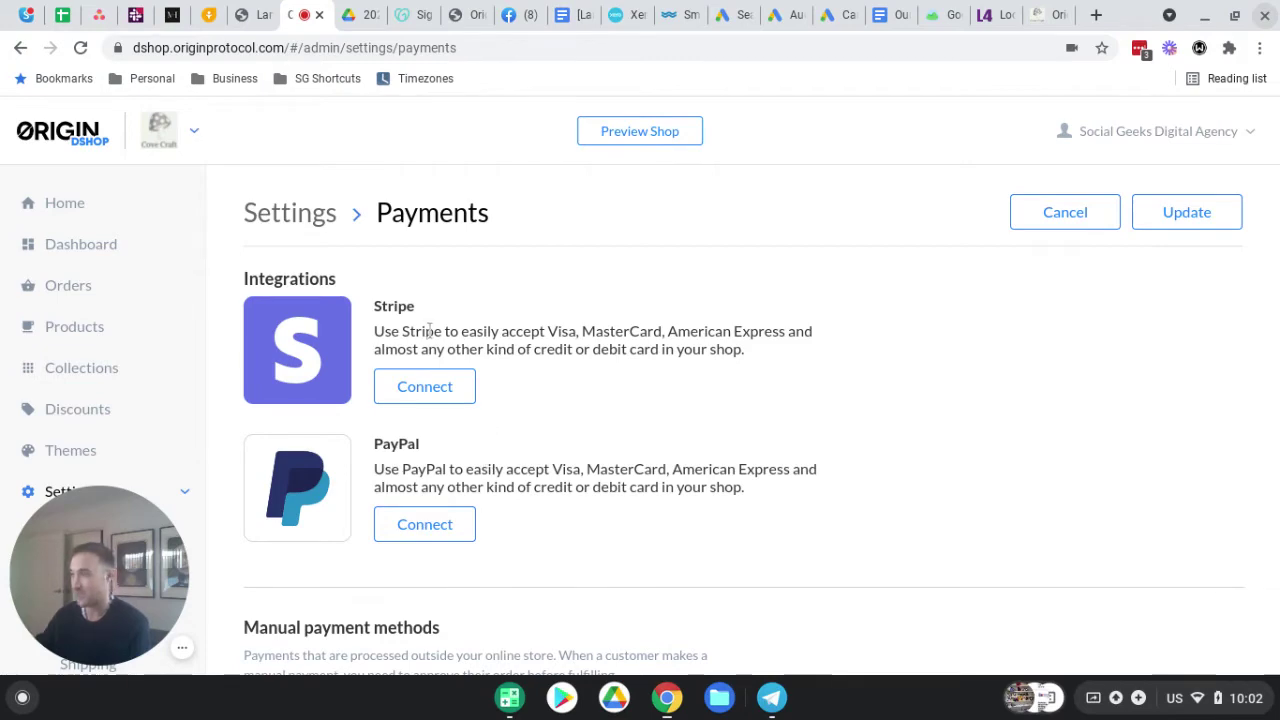
scroll(525, 461, down, 1)
scroll(525, 461, down, 4)
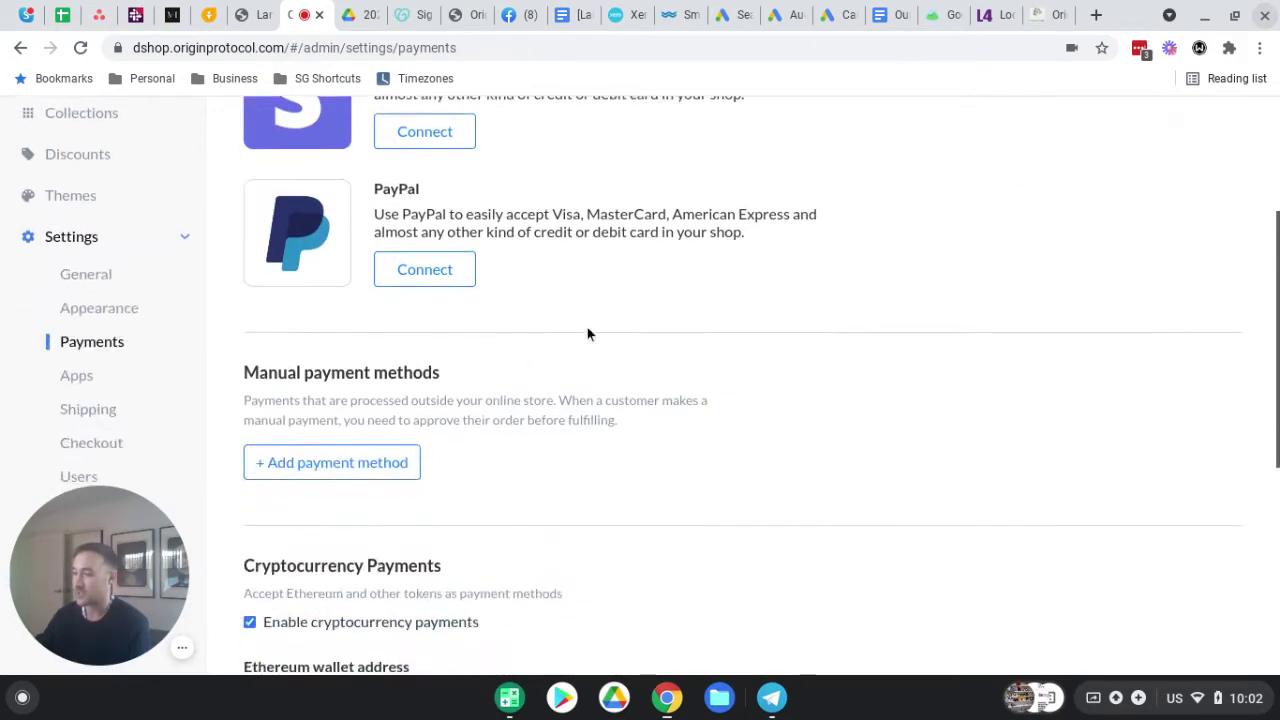
click(380, 462)
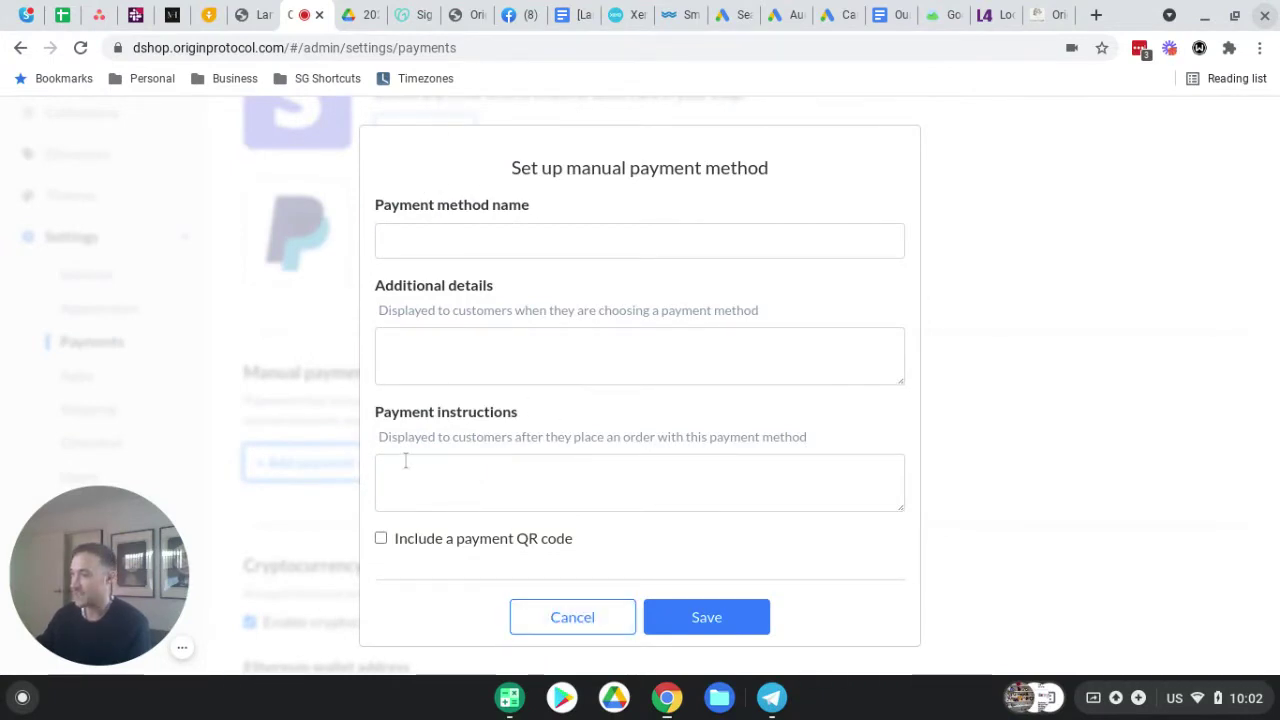
click(573, 617)
scroll(586, 478, up, 3)
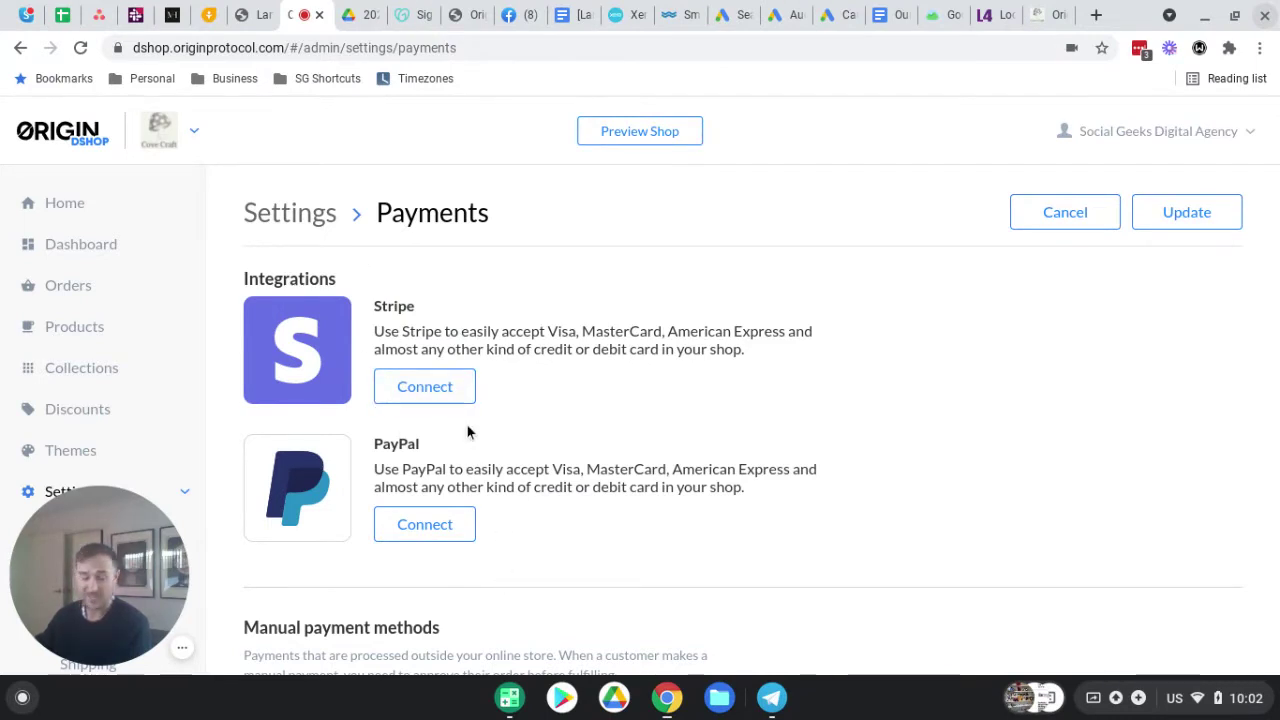
Disable cryptocurrency payments and save the updated payment settings.
scroll(590, 330, down, 2)
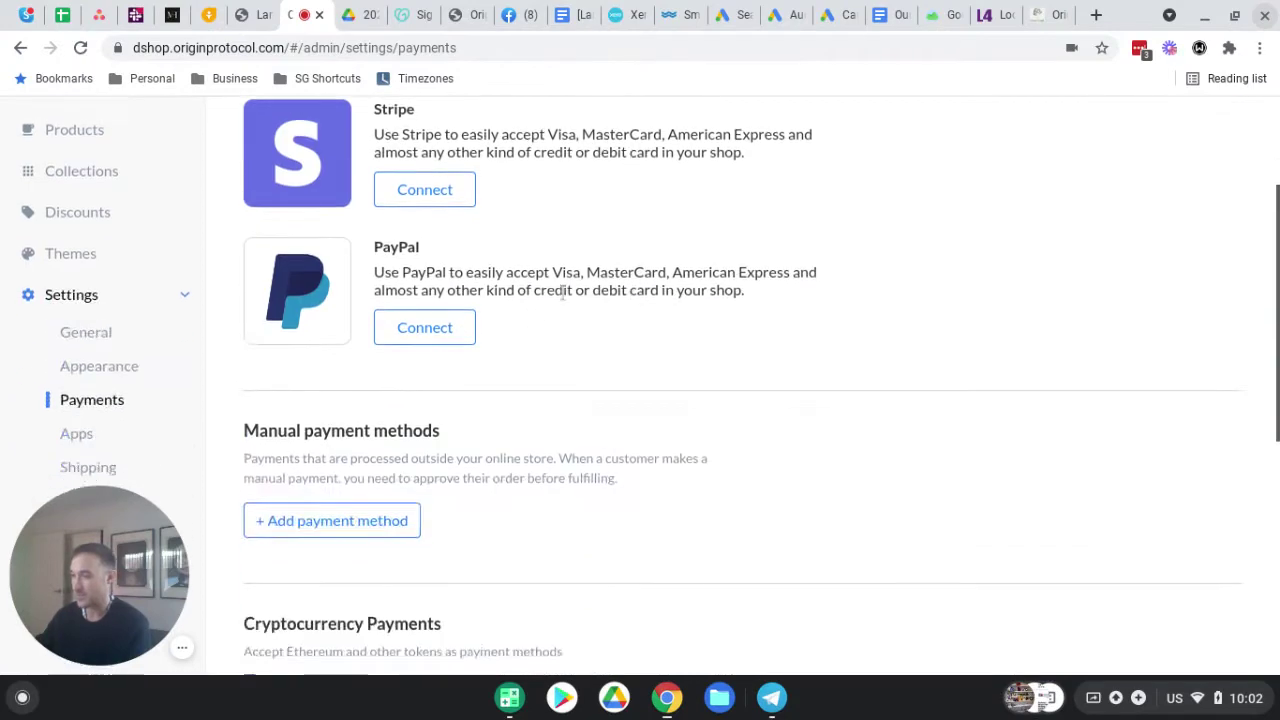
scroll(605, 296, down, 3)
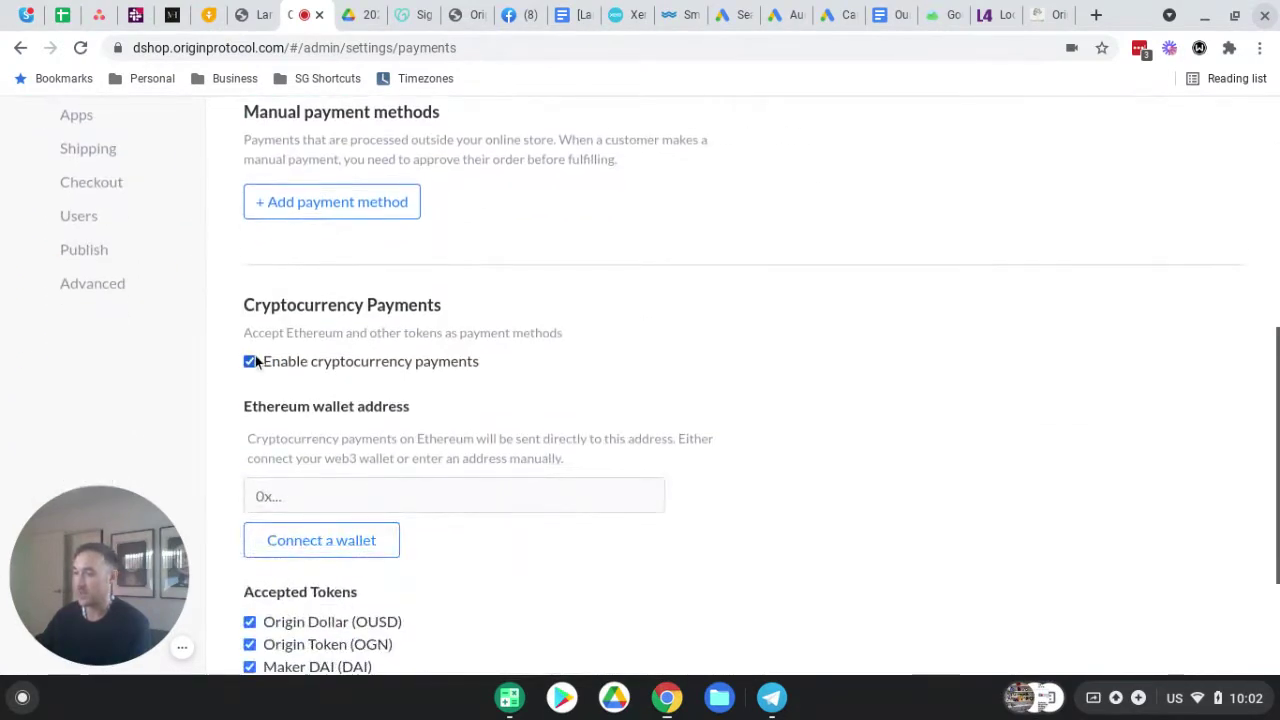
click(250, 361)
click(1187, 621)
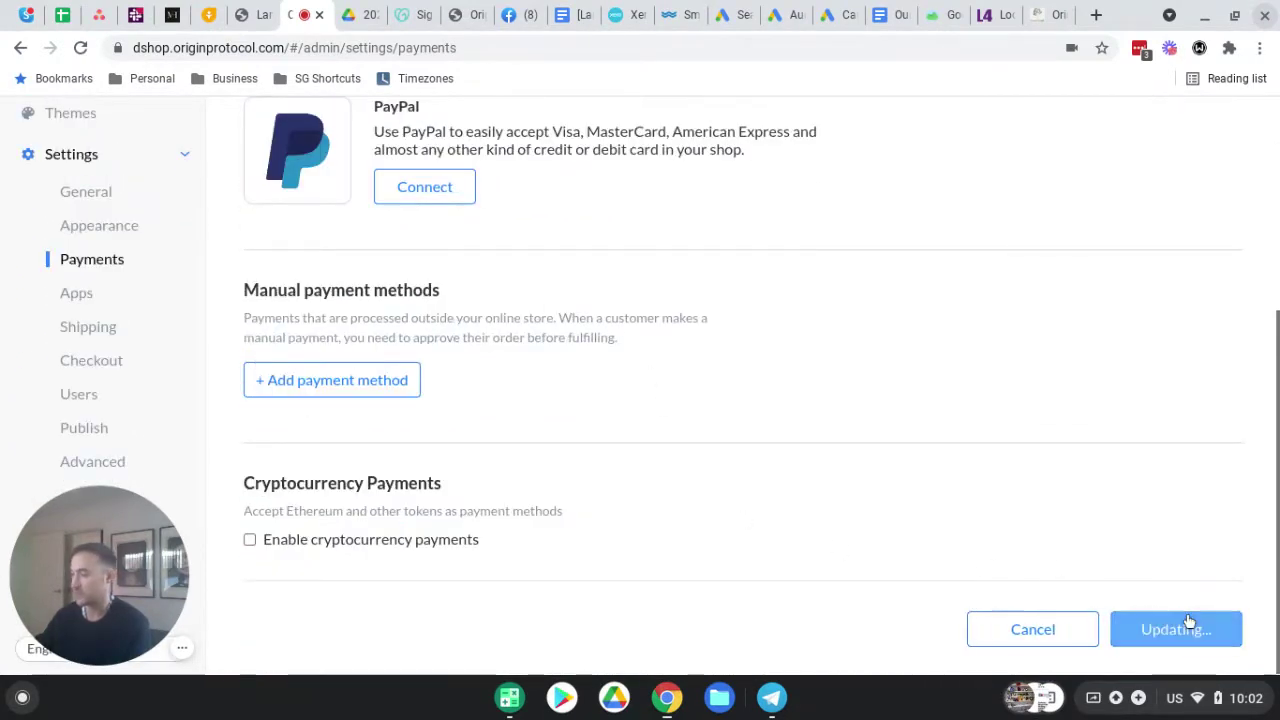
Return to the store admin's home page and review the remaining setup tasks.
click(54, 205)
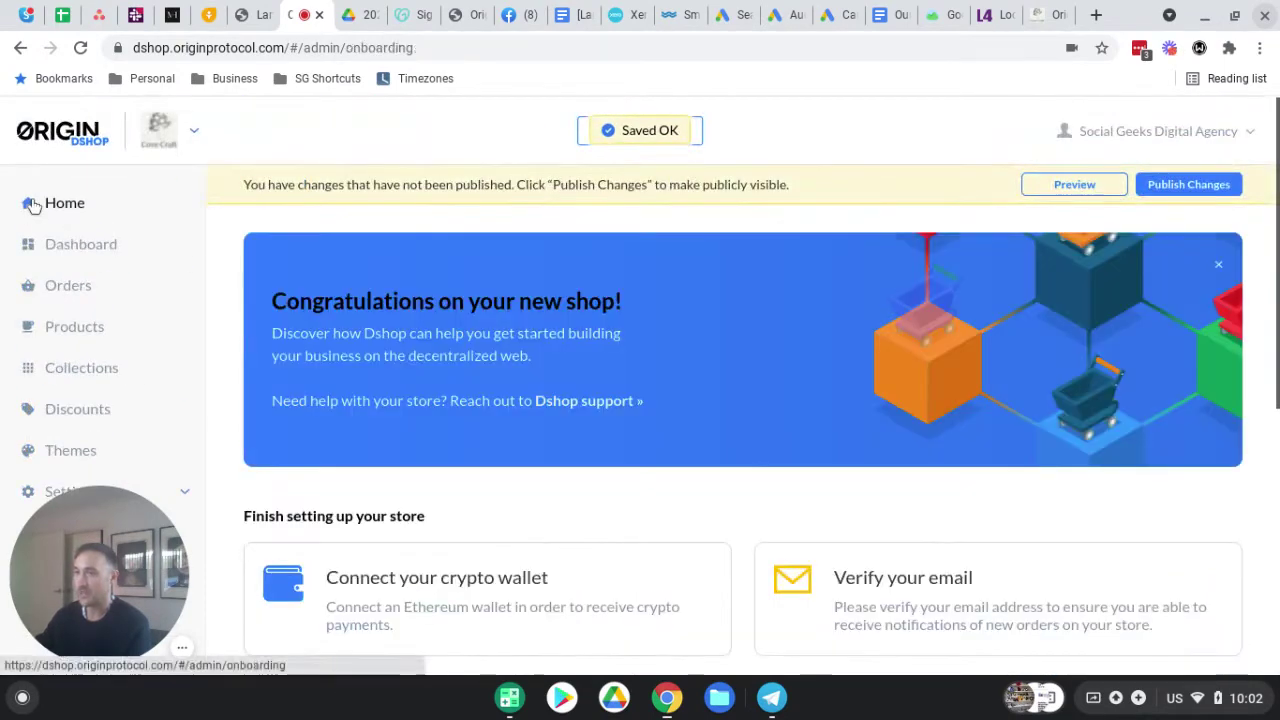
scroll(600, 227, down, 5)
scroll(600, 231, up, 1)
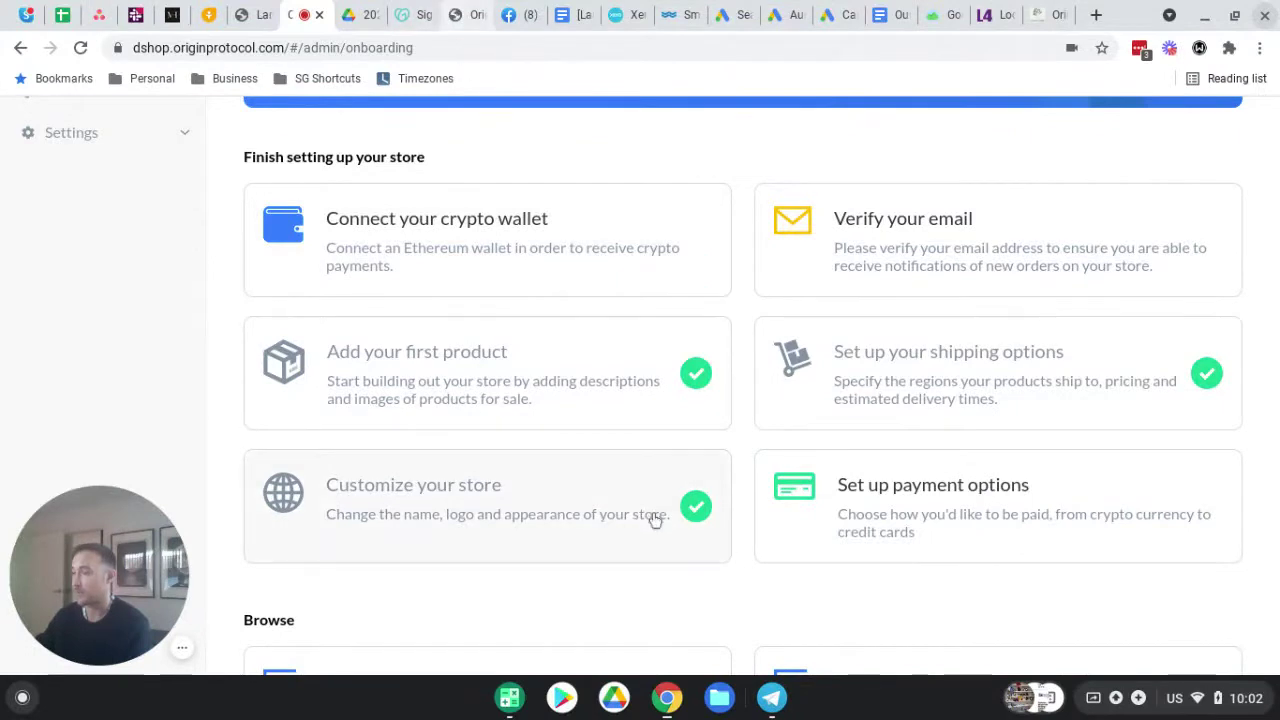
scroll(371, 263, up, 1)
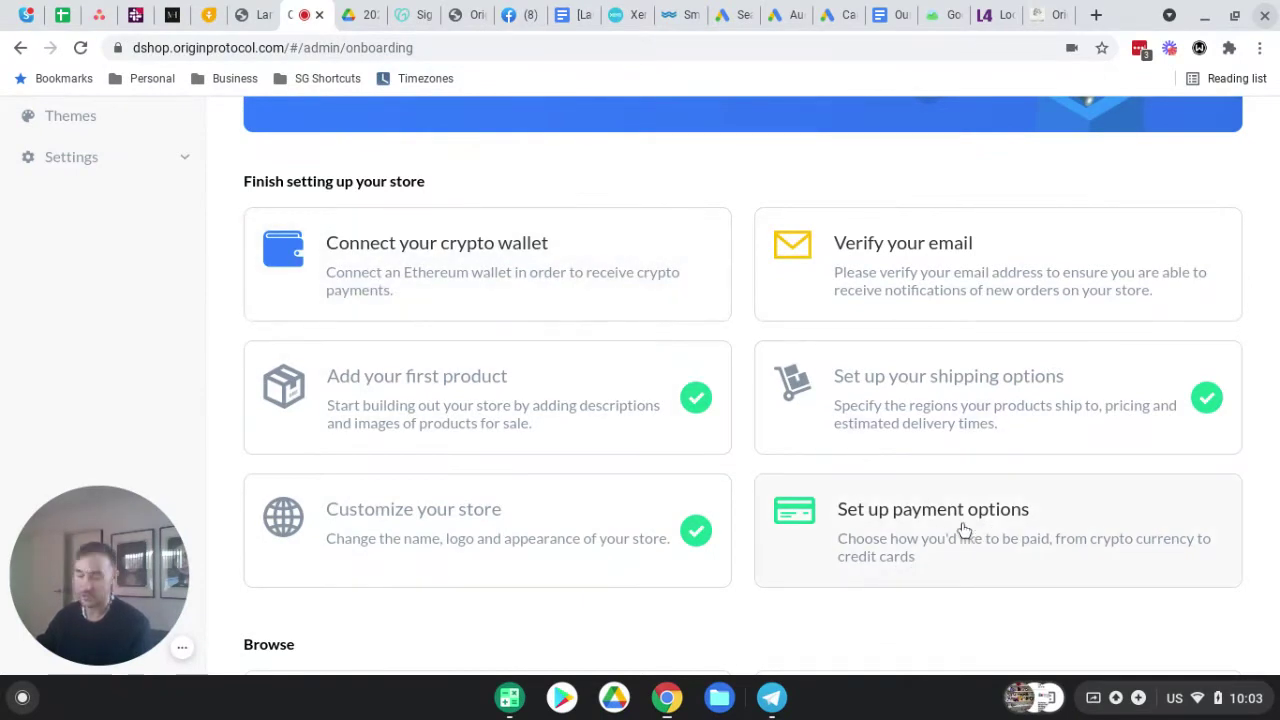
scroll(594, 396, up, 5)
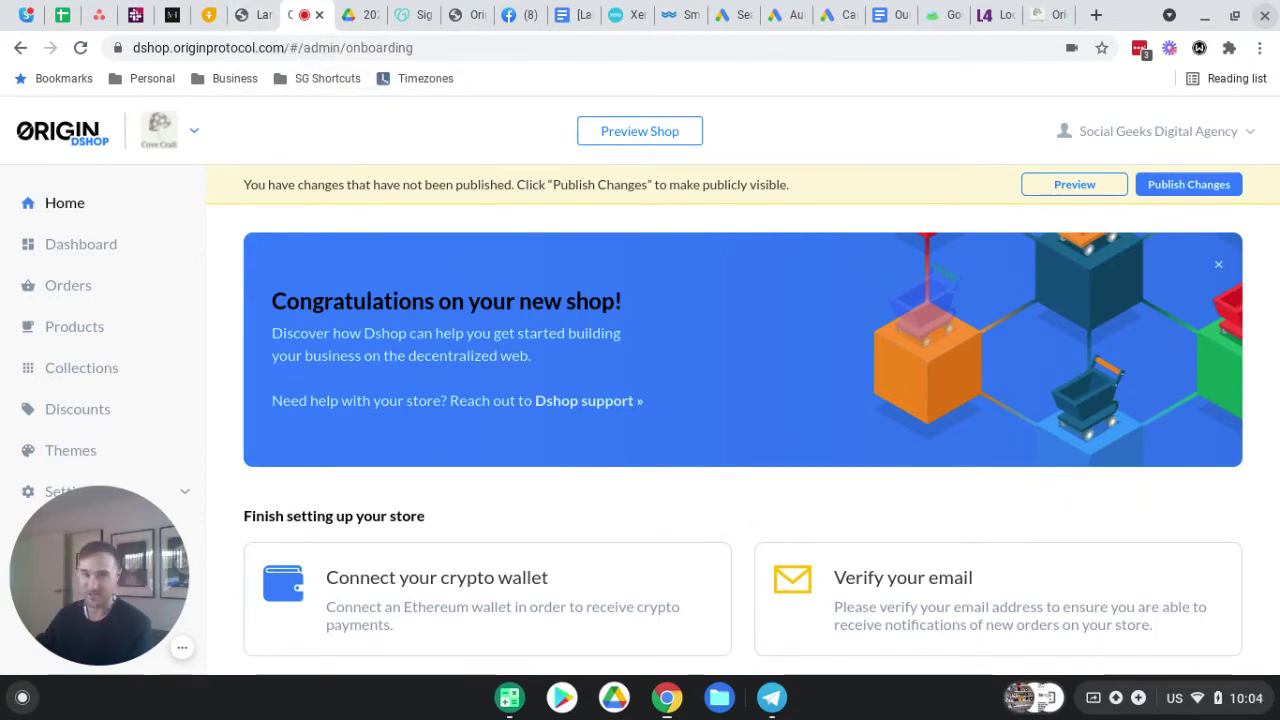
Switch to the live Lane Cove Craft storefront, look through its home page and view all products.
click(262, 10)
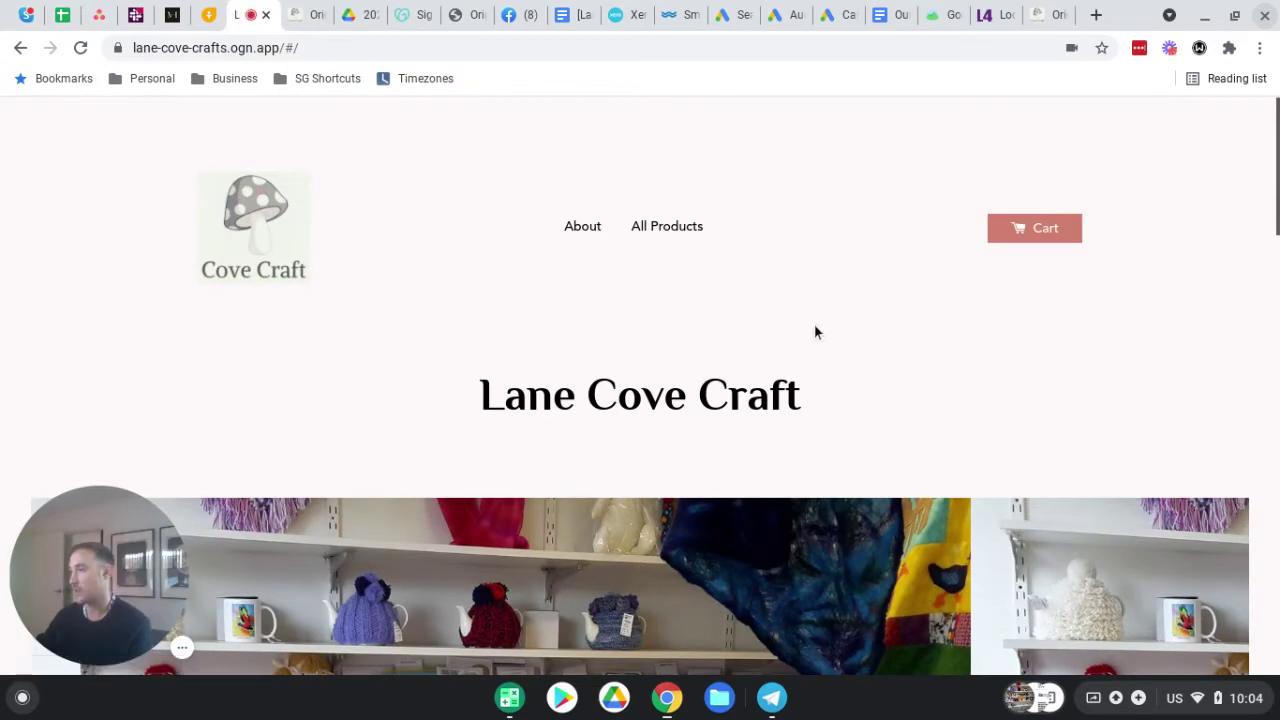
scroll(751, 274, down, 6)
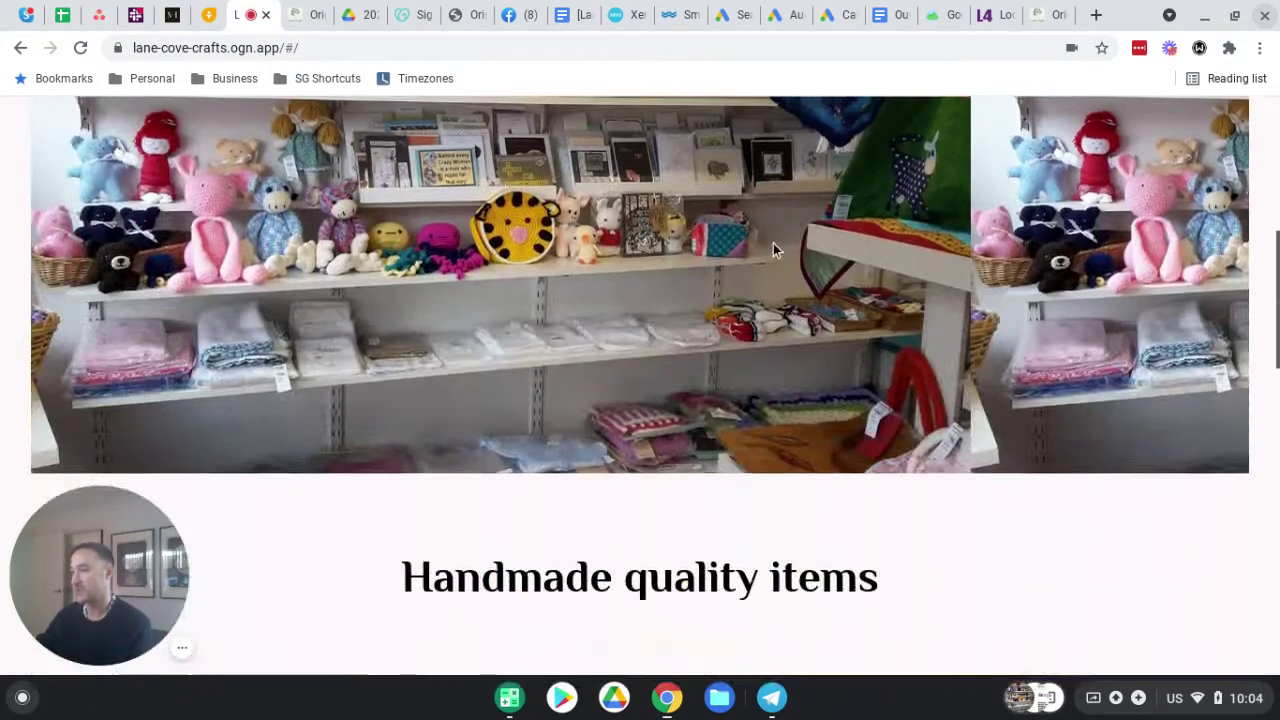
scroll(637, 160, down, 6)
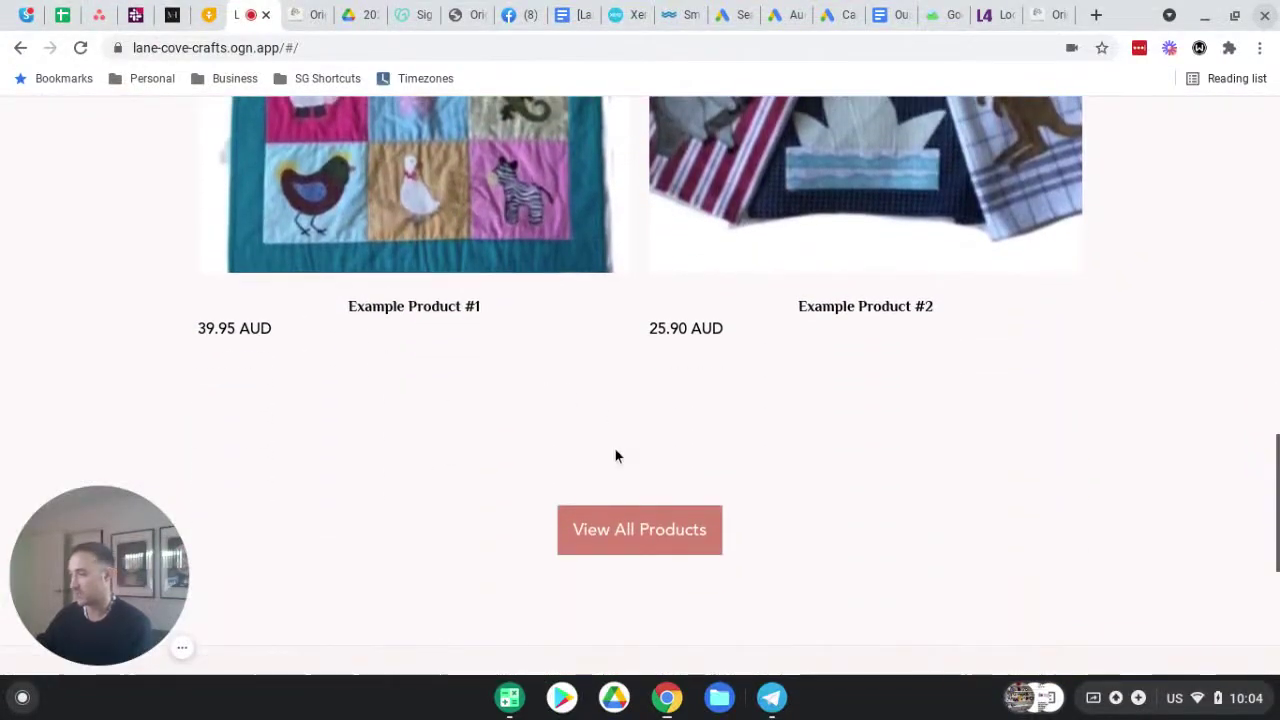
click(634, 529)
scroll(372, 285, down, 3)
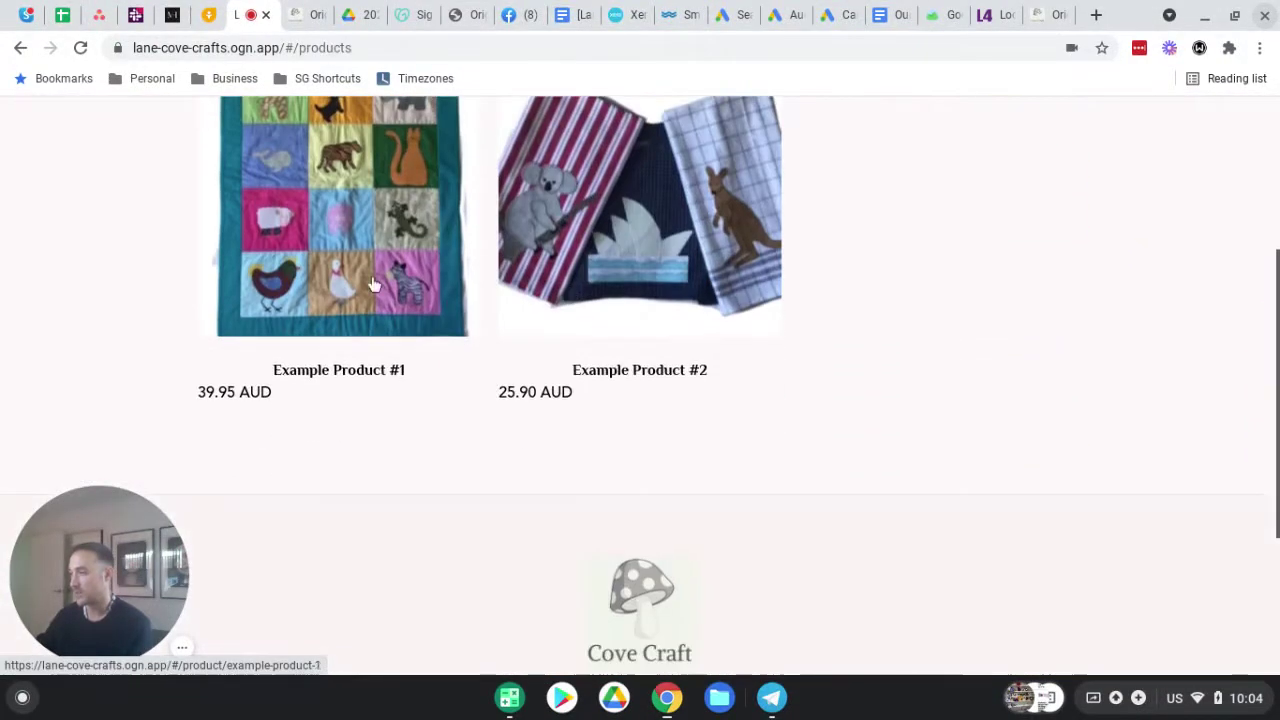
View the Example Product #1 page and return to the list of all products.
click(372, 285)
scroll(500, 281, down, 3)
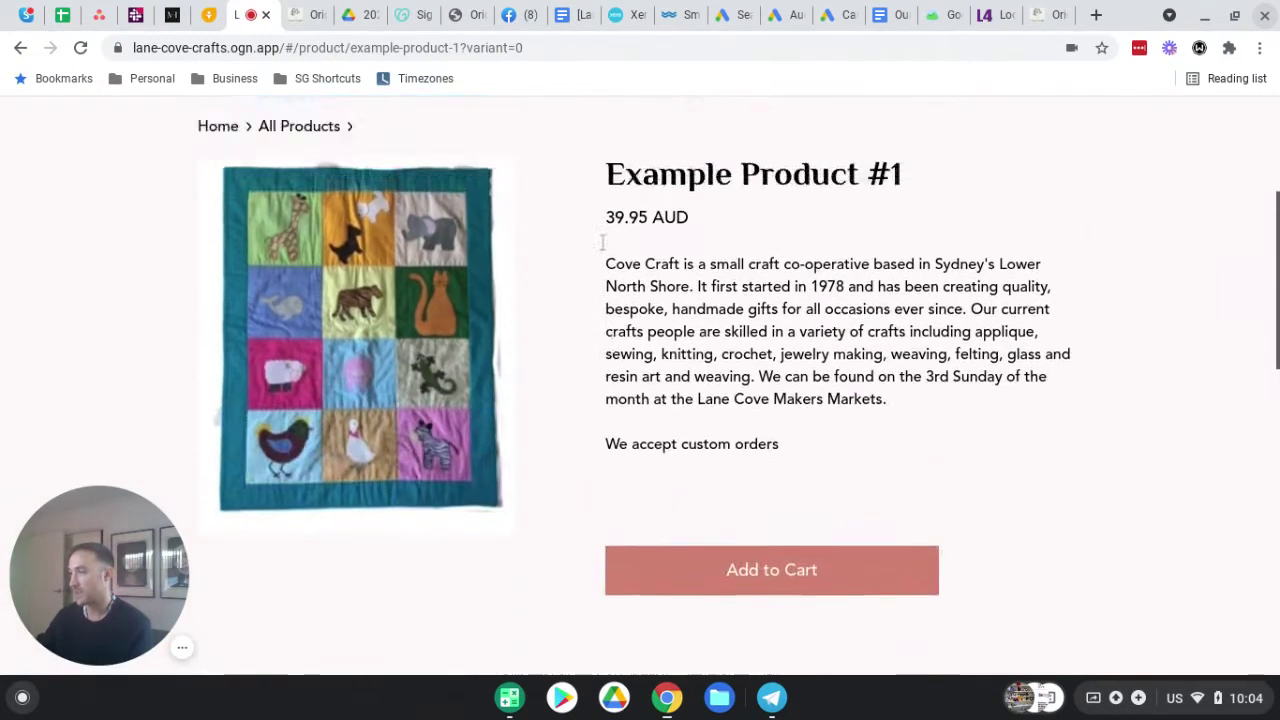
scroll(612, 220, up, 3)
click(655, 222)
scroll(624, 334, down, 2)
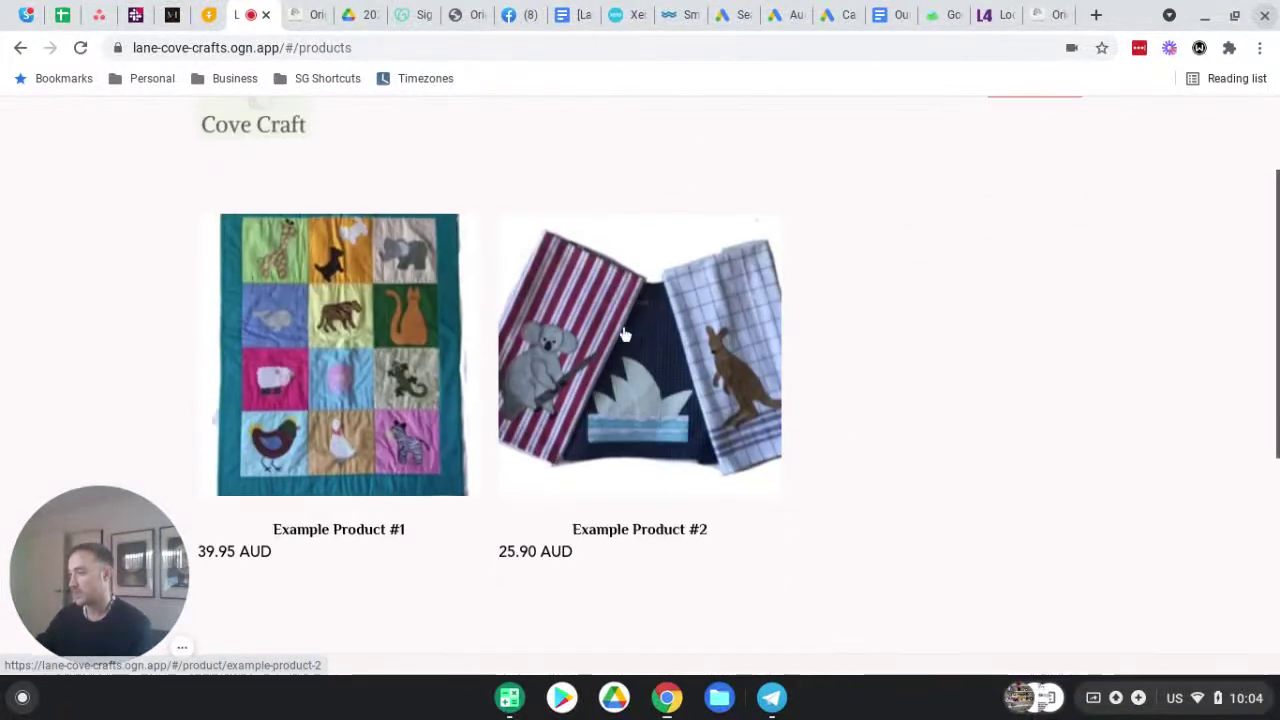
Open Example Product #2 and choose Black as its colour.
click(624, 334)
scroll(623, 334, down, 3)
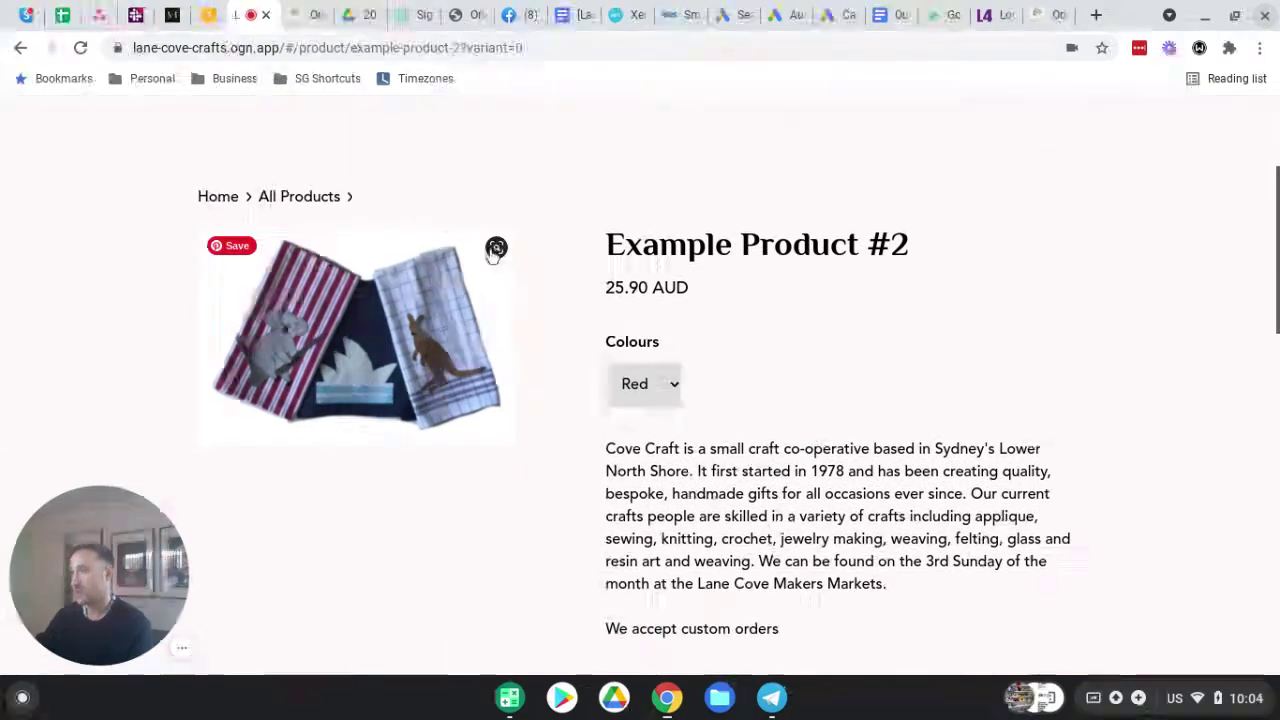
scroll(594, 249, down, 1)
click(663, 360)
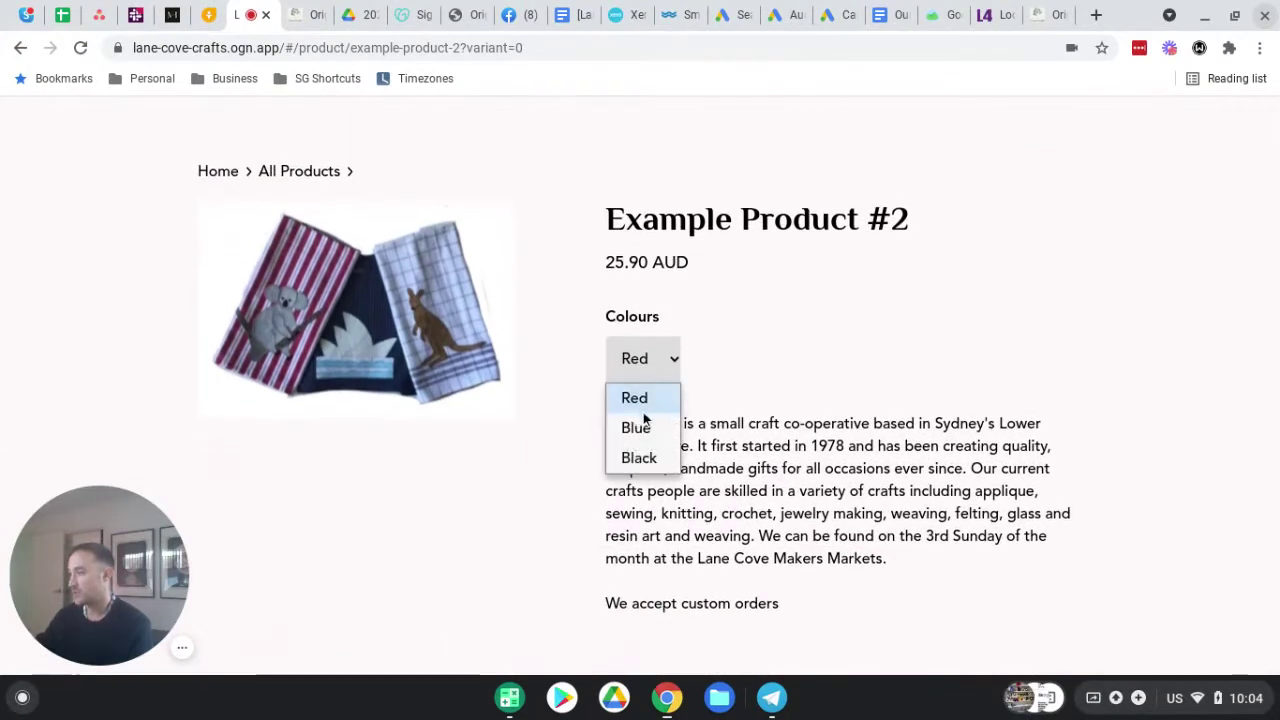
click(639, 458)
scroll(724, 359, down, 3)
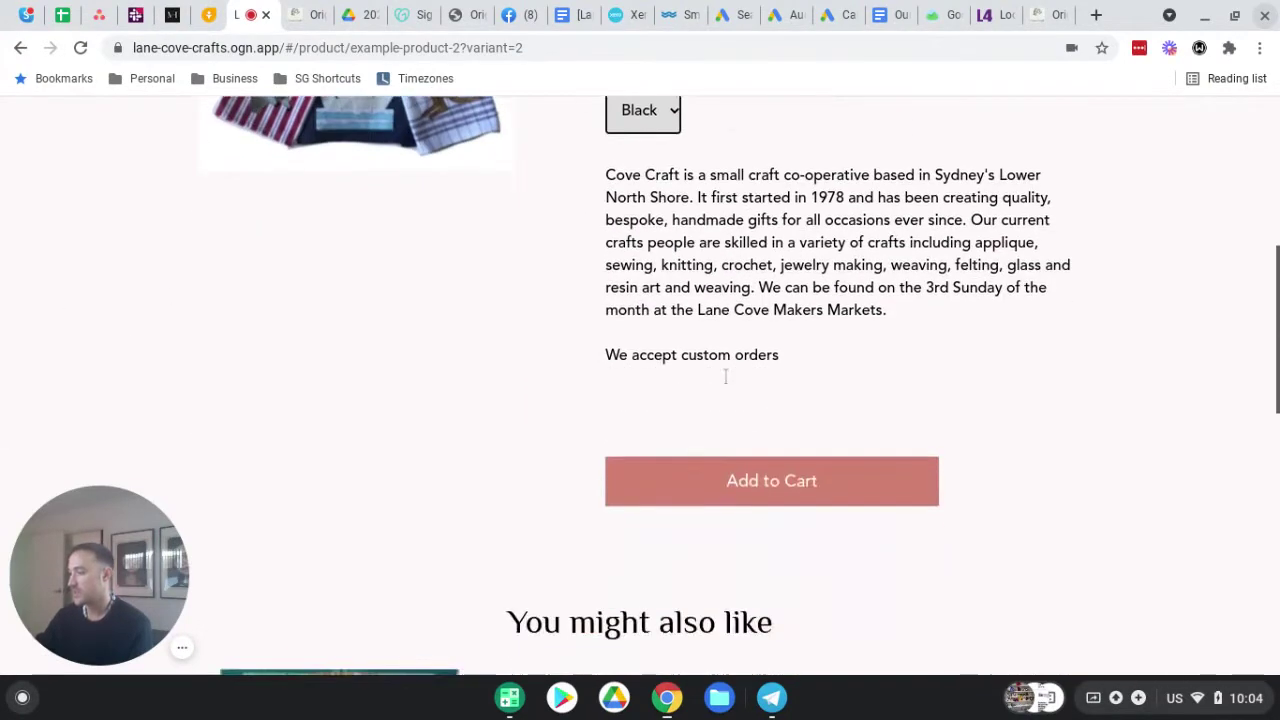
Add the black Example Product #2 to the cart and look at the related product suggestions.
click(737, 500)
scroll(797, 474, down, 4)
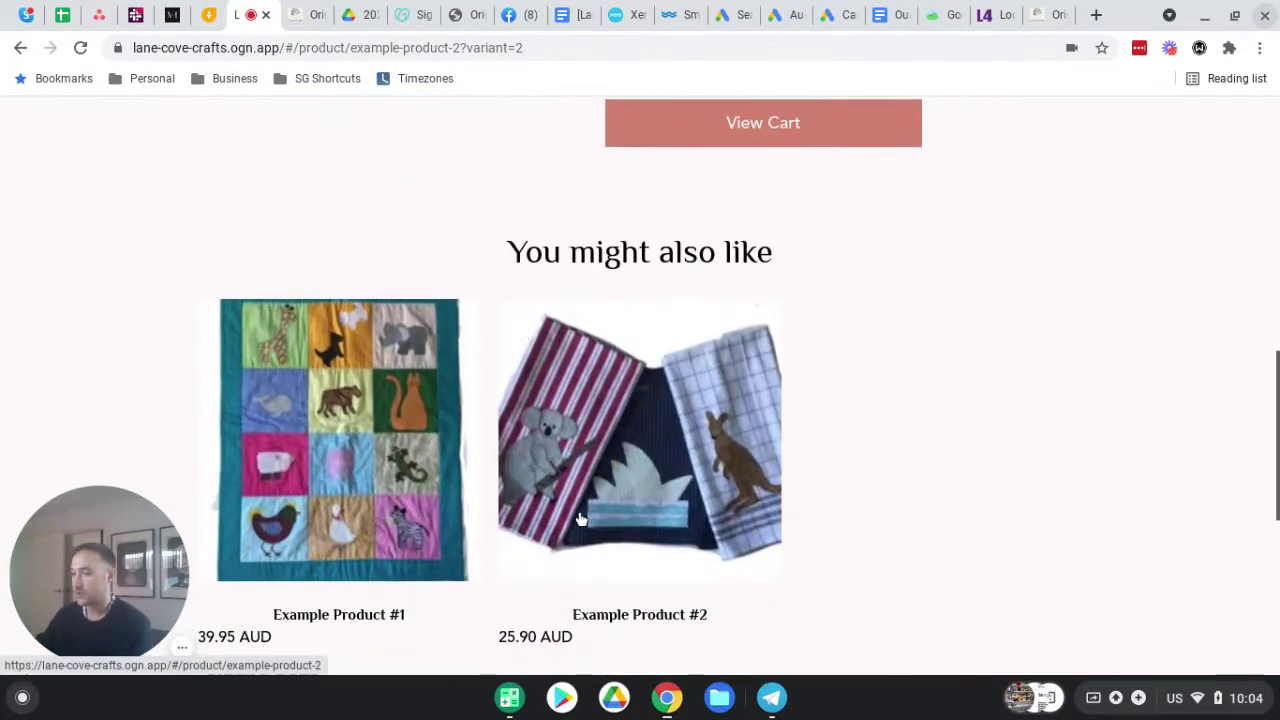
scroll(457, 357, down, 1)
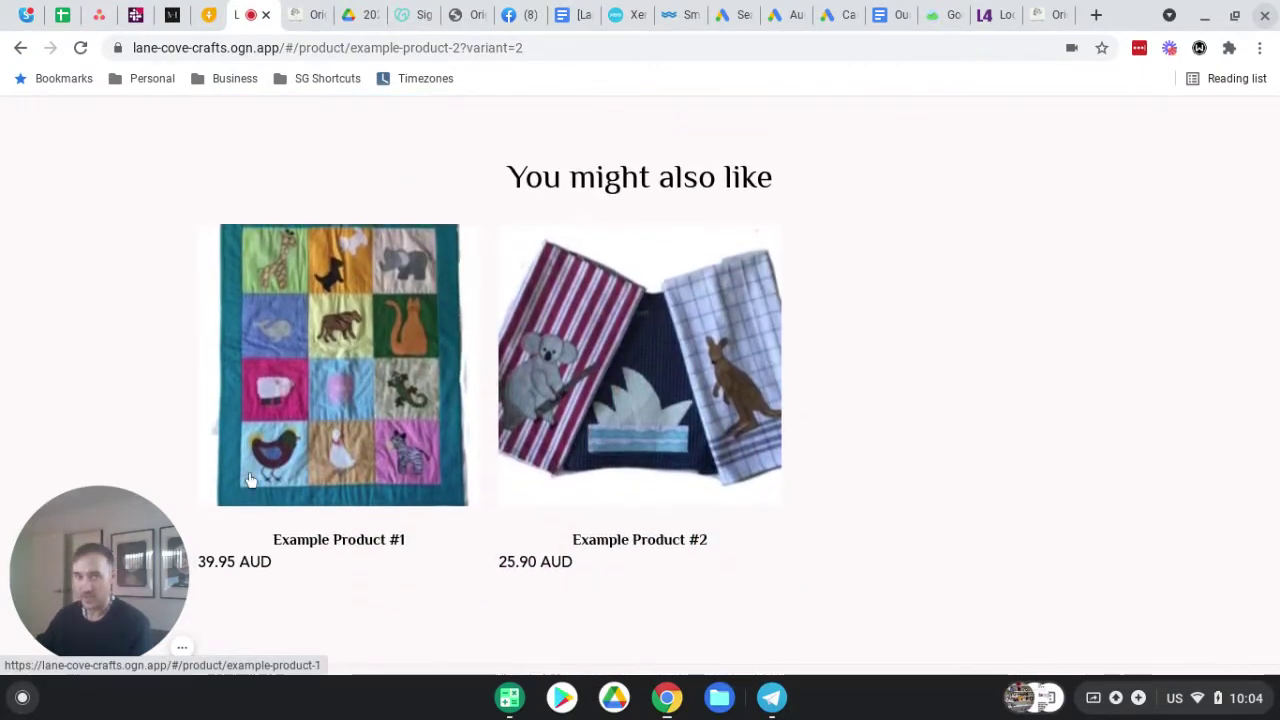
Open the shopping cart containing the black Example Product #2 and proceed to checkout.
scroll(713, 422, up, 5)
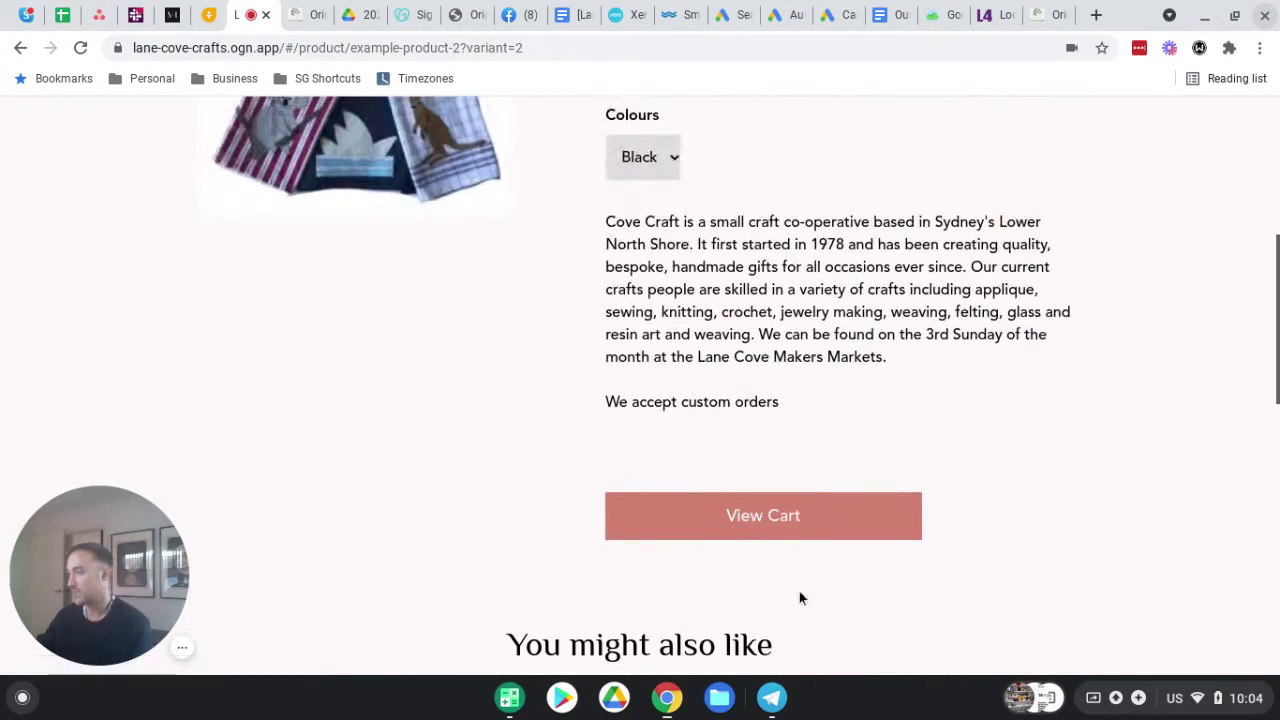
click(783, 519)
scroll(681, 300, down, 3)
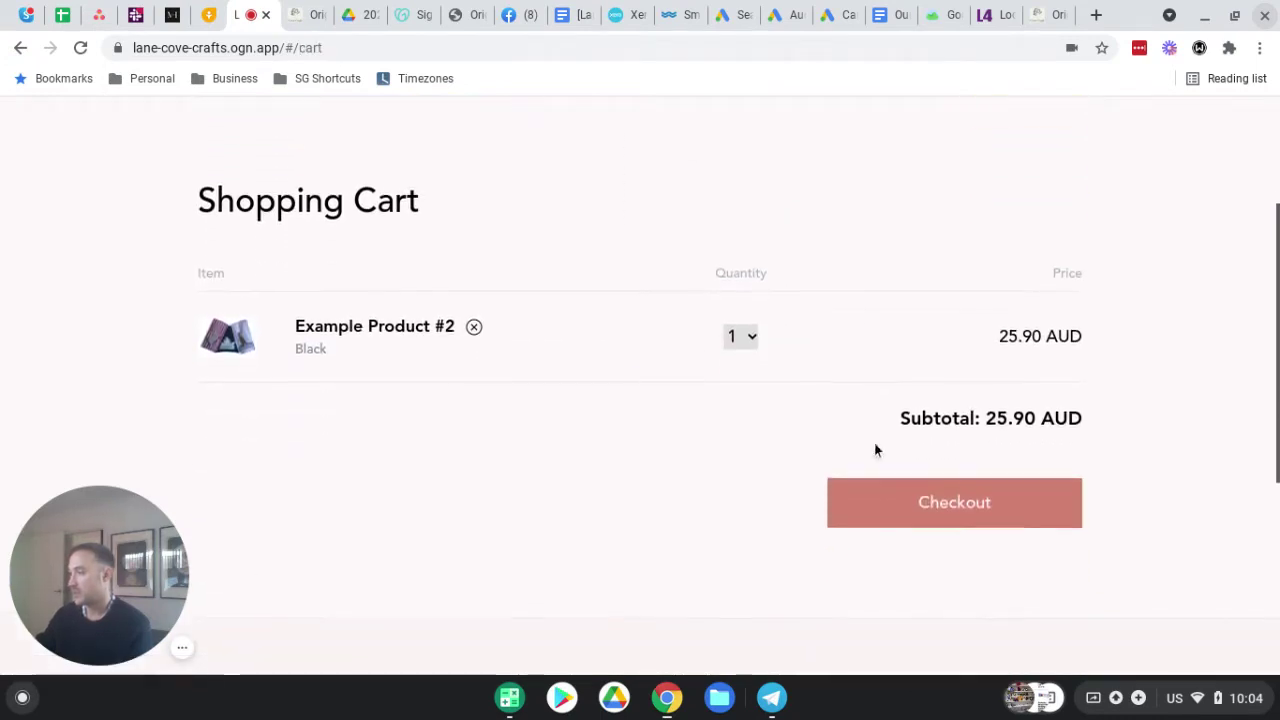
click(954, 498)
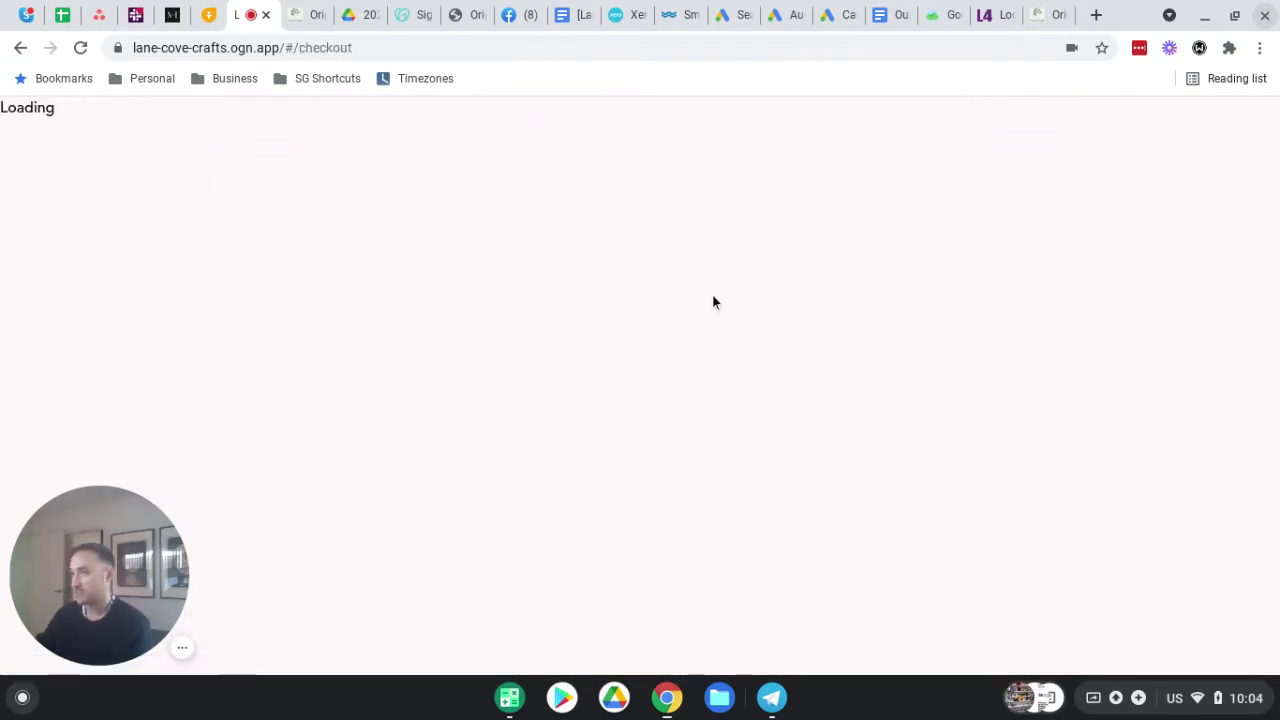
Look over the contact and shipping address form, and apply the discount code FREESHIPPING to the order.
scroll(479, 255, down, 5)
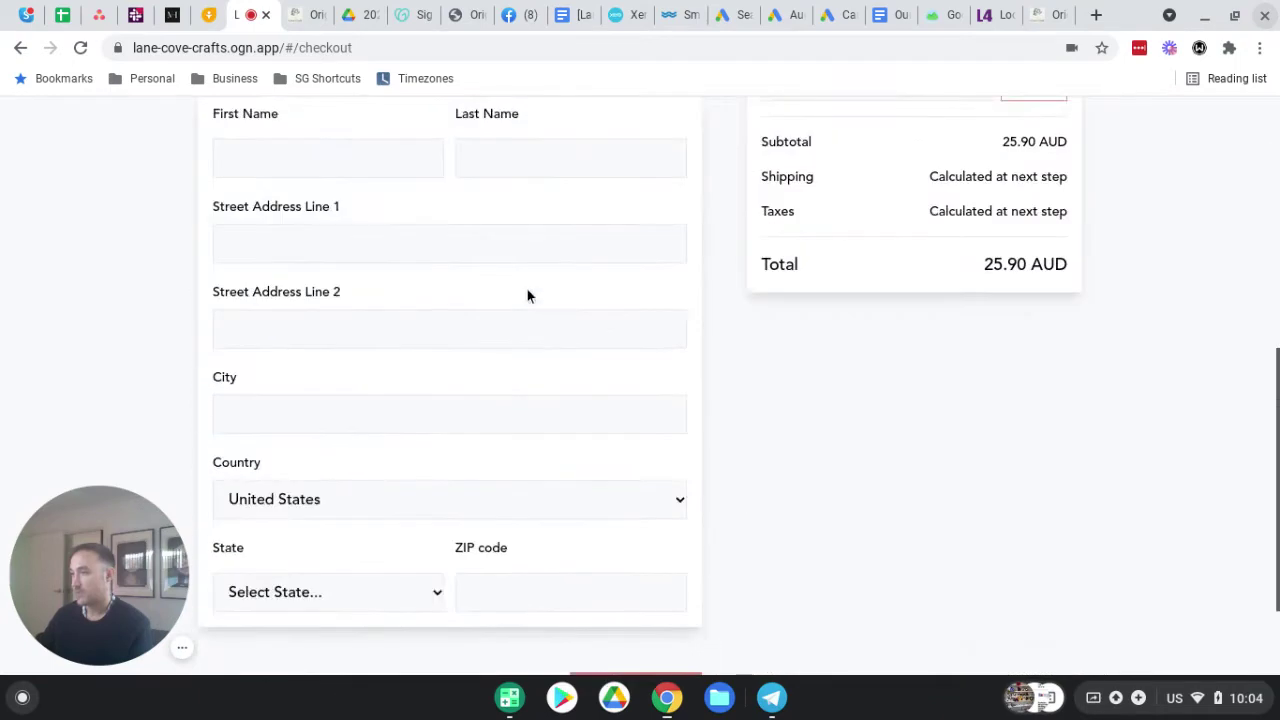
scroll(554, 294, up, 2)
scroll(560, 300, down, 4)
scroll(564, 305, up, 2)
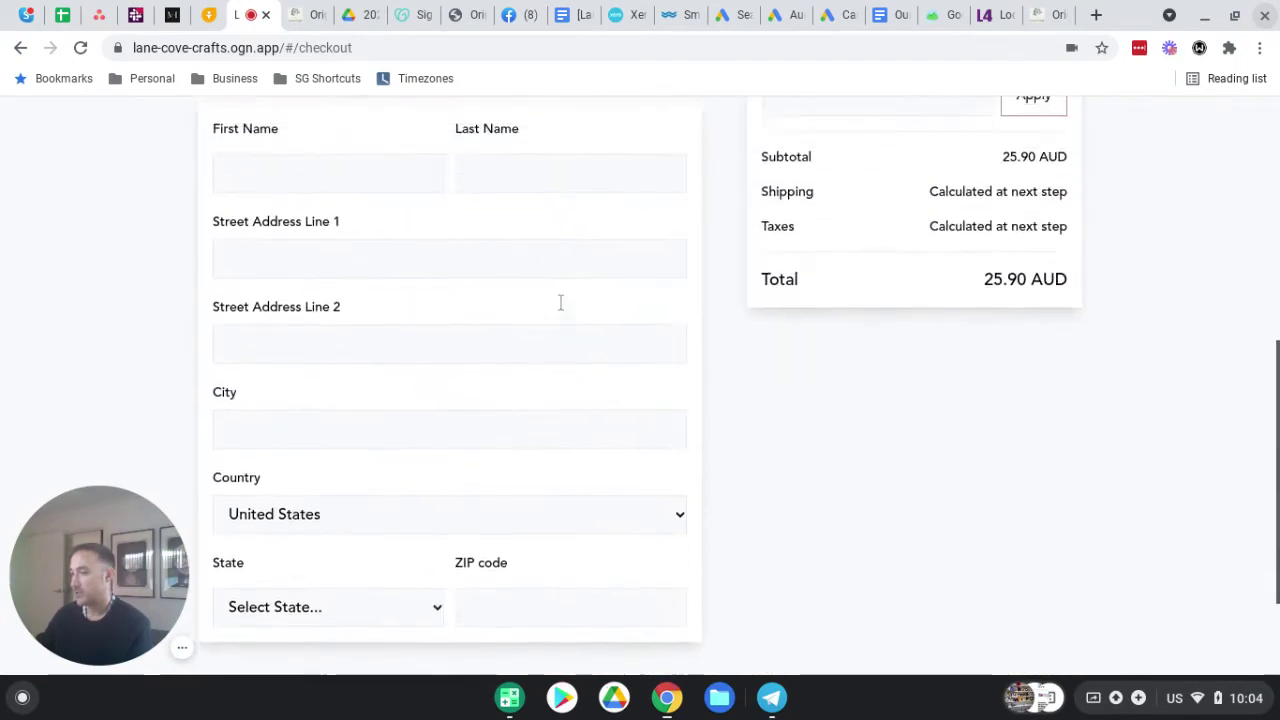
scroll(560, 302, up, 3)
click(824, 404)
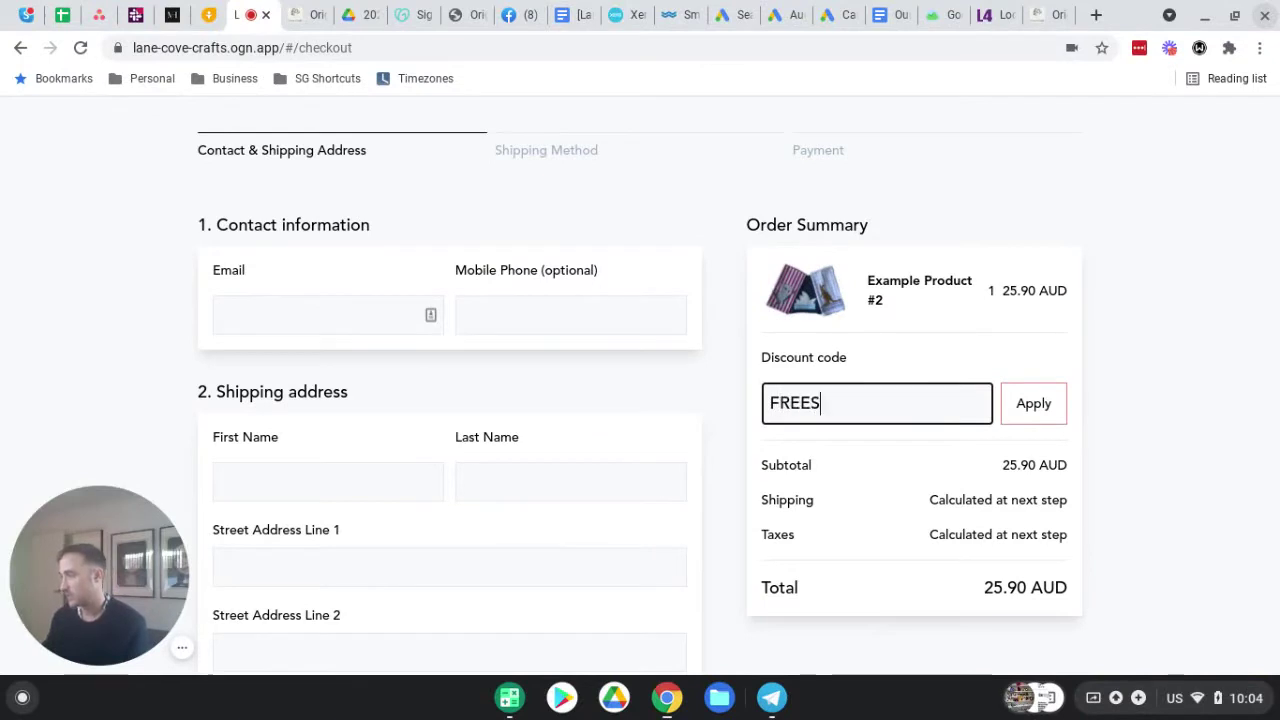
text(FREESHIPPING)
key(Tab)
key(Return)
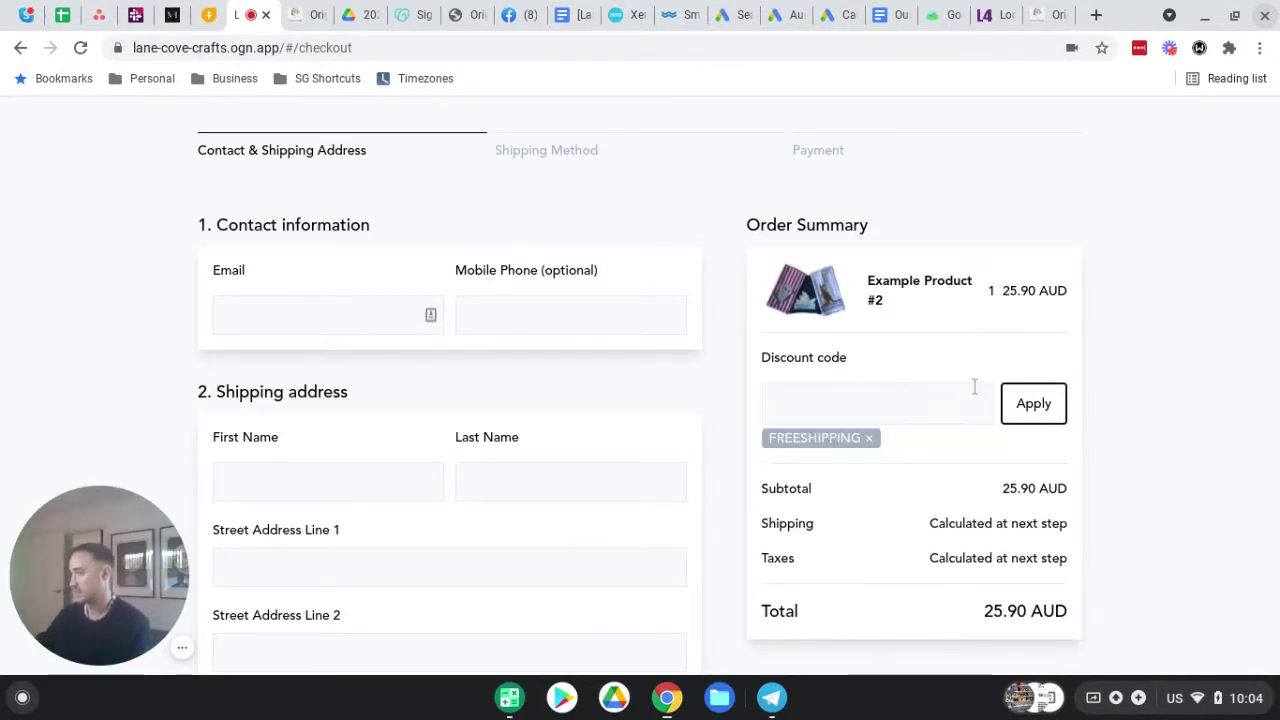
Review the checkout form and order summary, and try to continue with the contact and address fields empty.
scroll(925, 444, down, 3)
scroll(806, 252, up, 1)
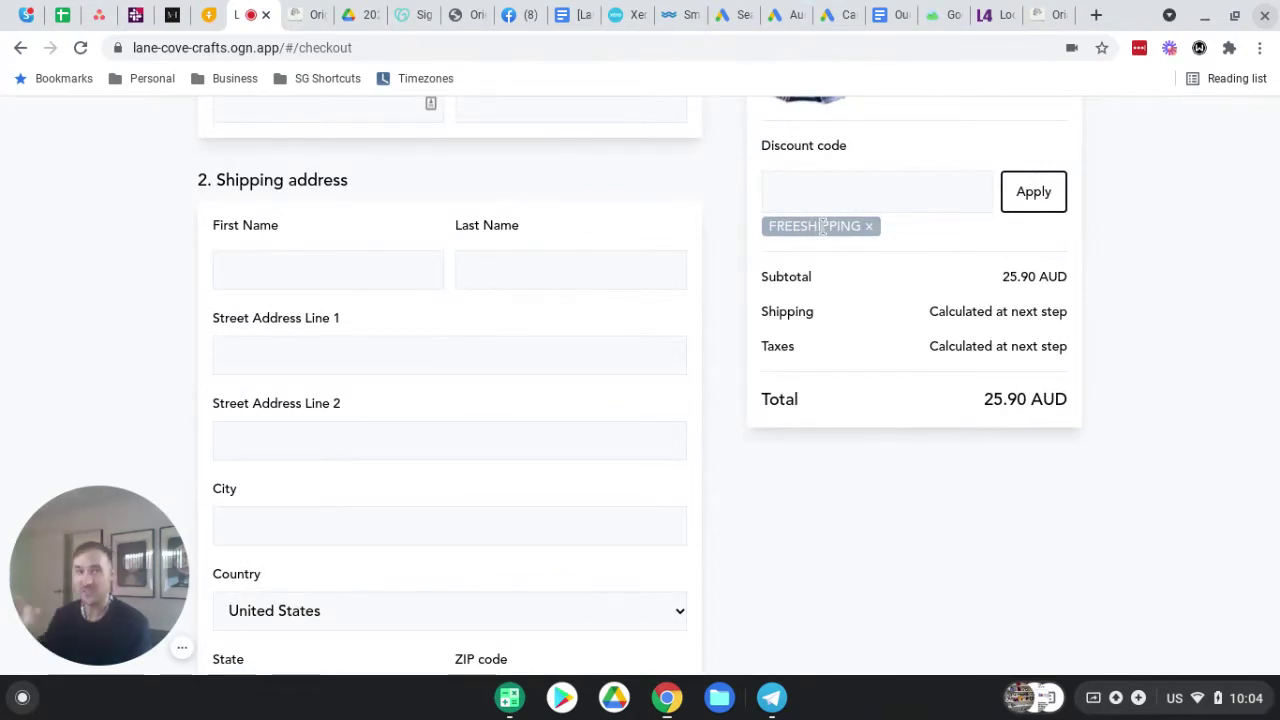
scroll(873, 322, up, 5)
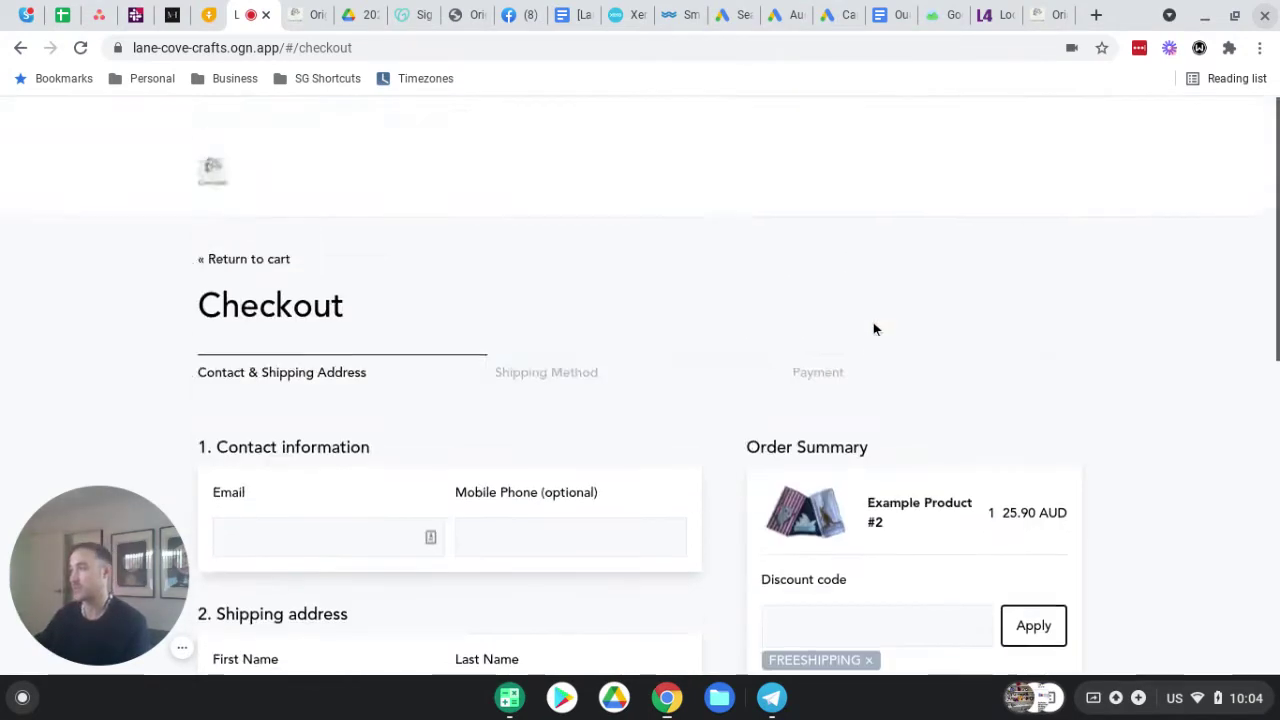
scroll(757, 350, down, 1)
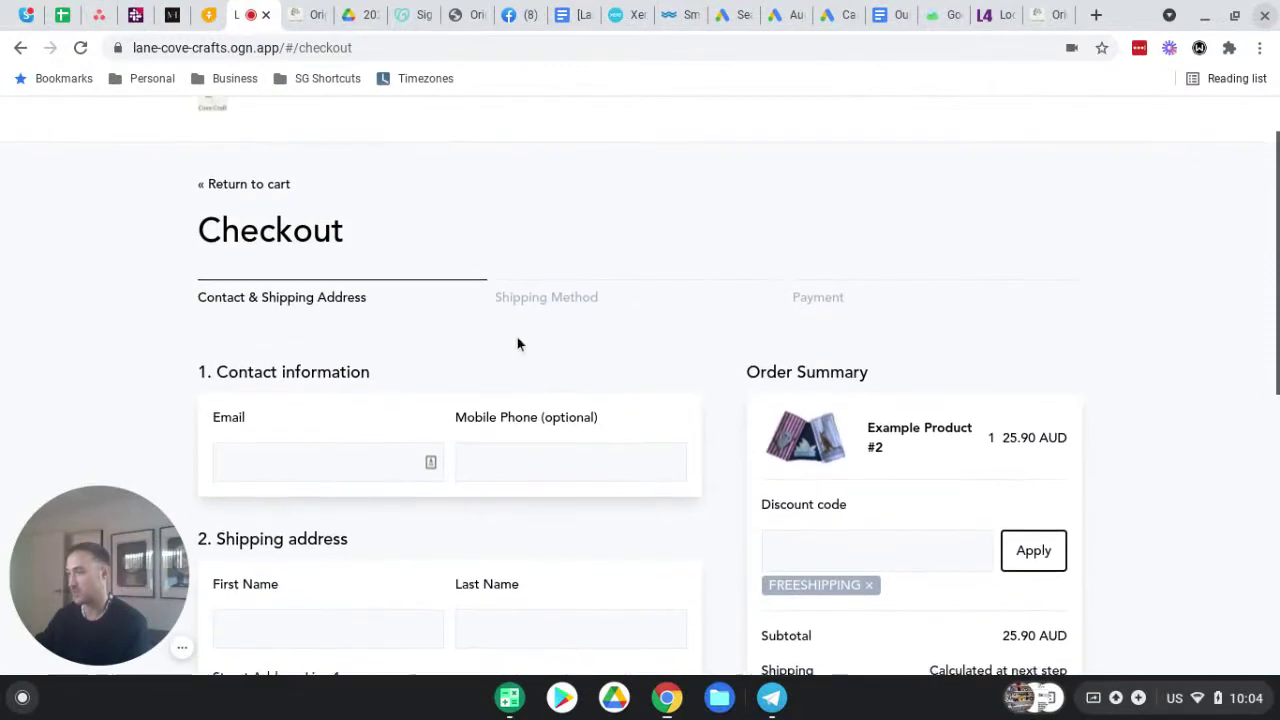
scroll(680, 346, down, 8)
scroll(972, 410, up, 10)
scroll(971, 420, down, 8)
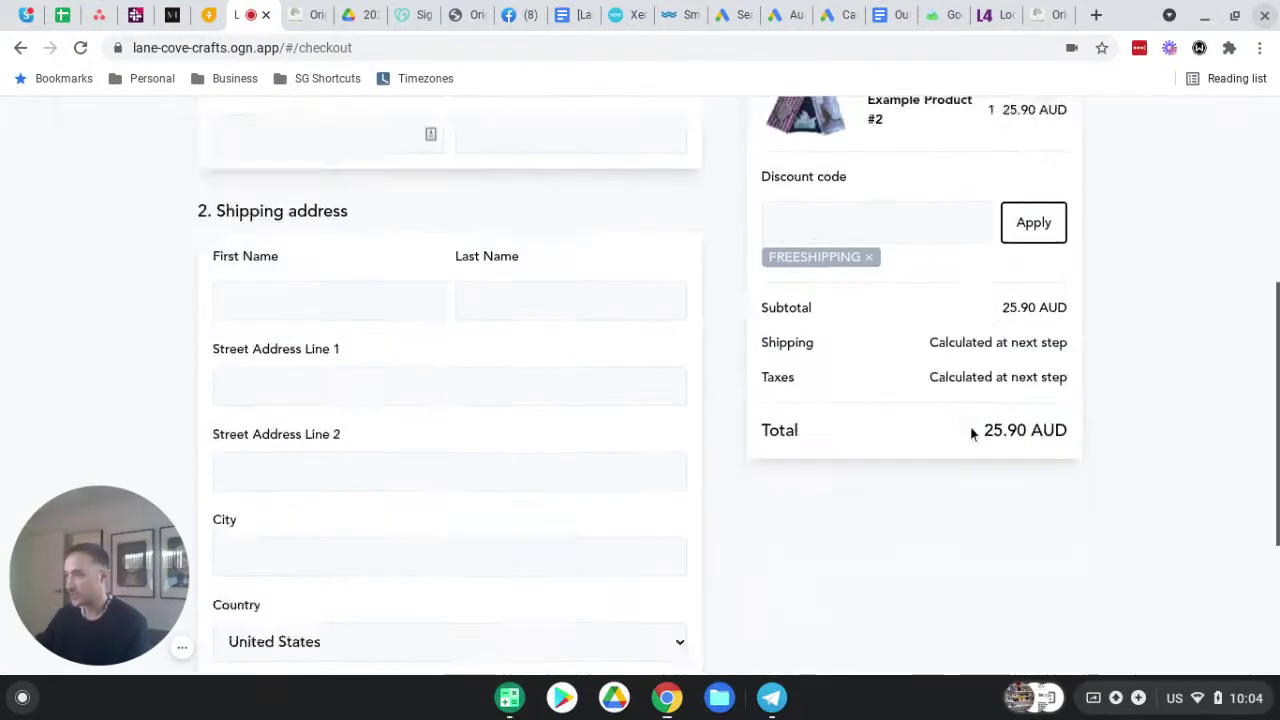
click(649, 577)
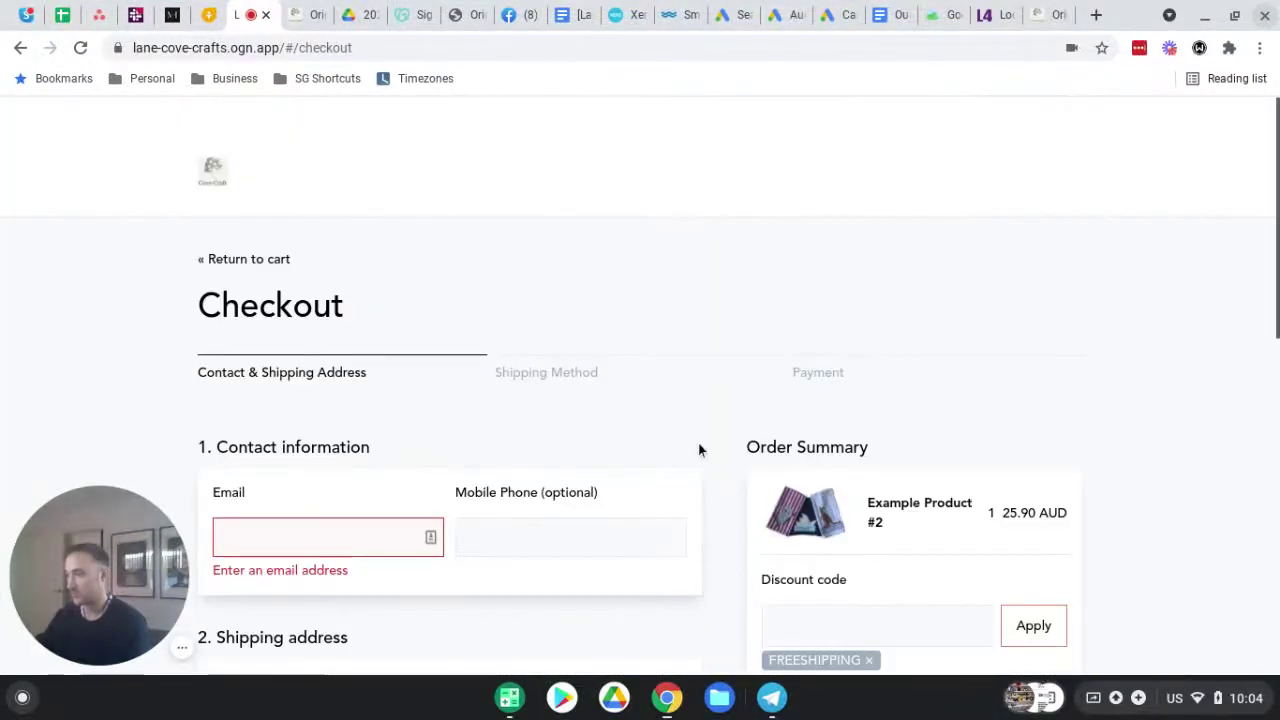
Leave checkout for the cart and return to the storefront's home page to view its banner image.
click(217, 259)
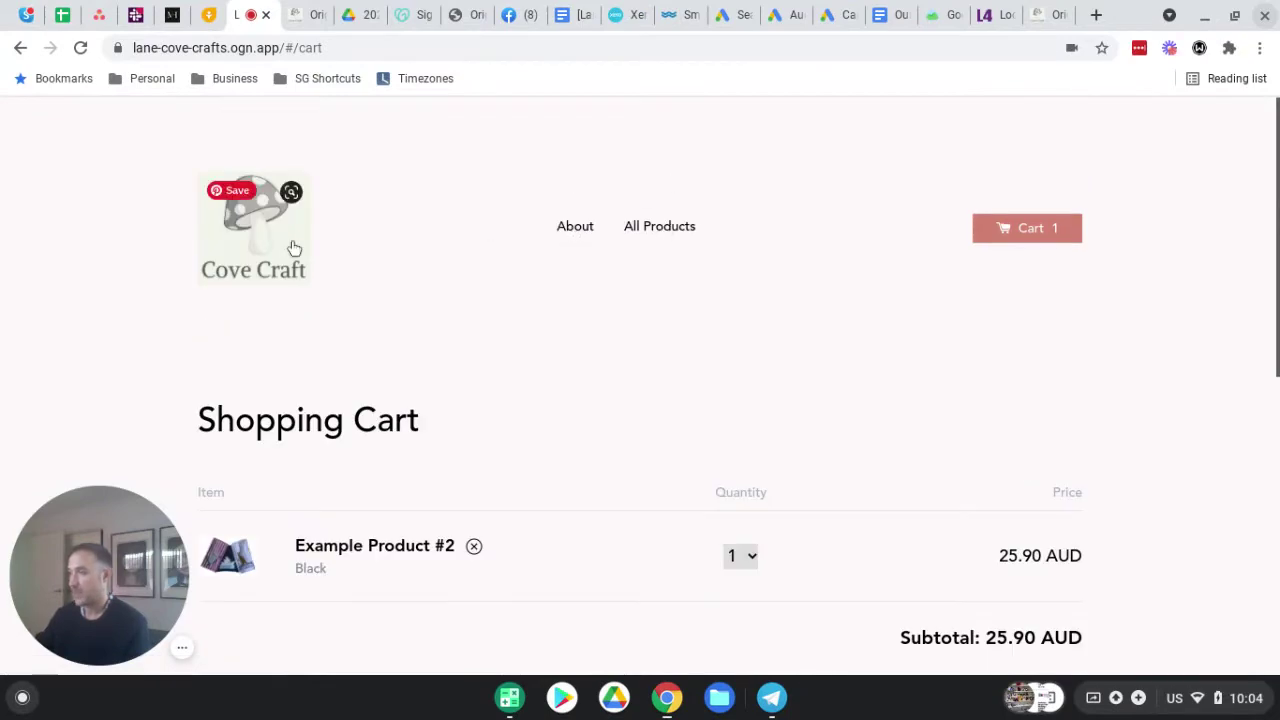
click(294, 248)
scroll(673, 243, down, 4)
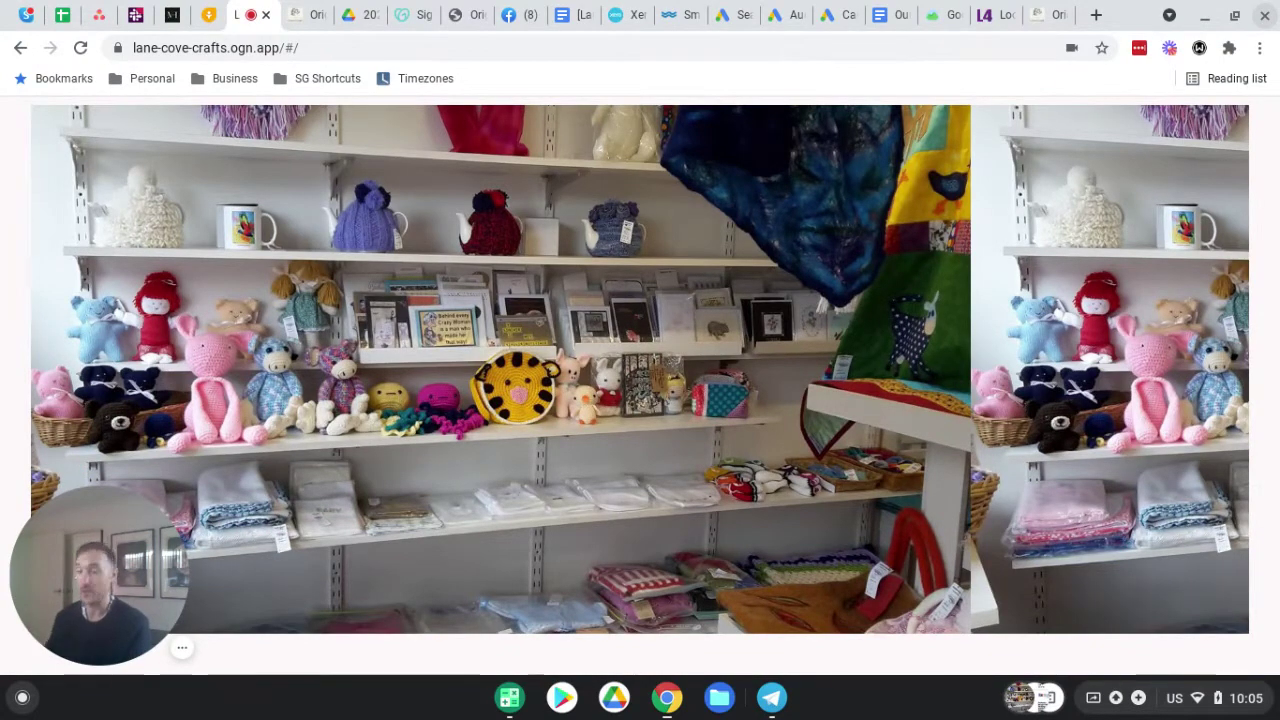
Switch back to the Dshop admin and look over the remaining store setup tasks on its home page.
key(ctrl+Tab)
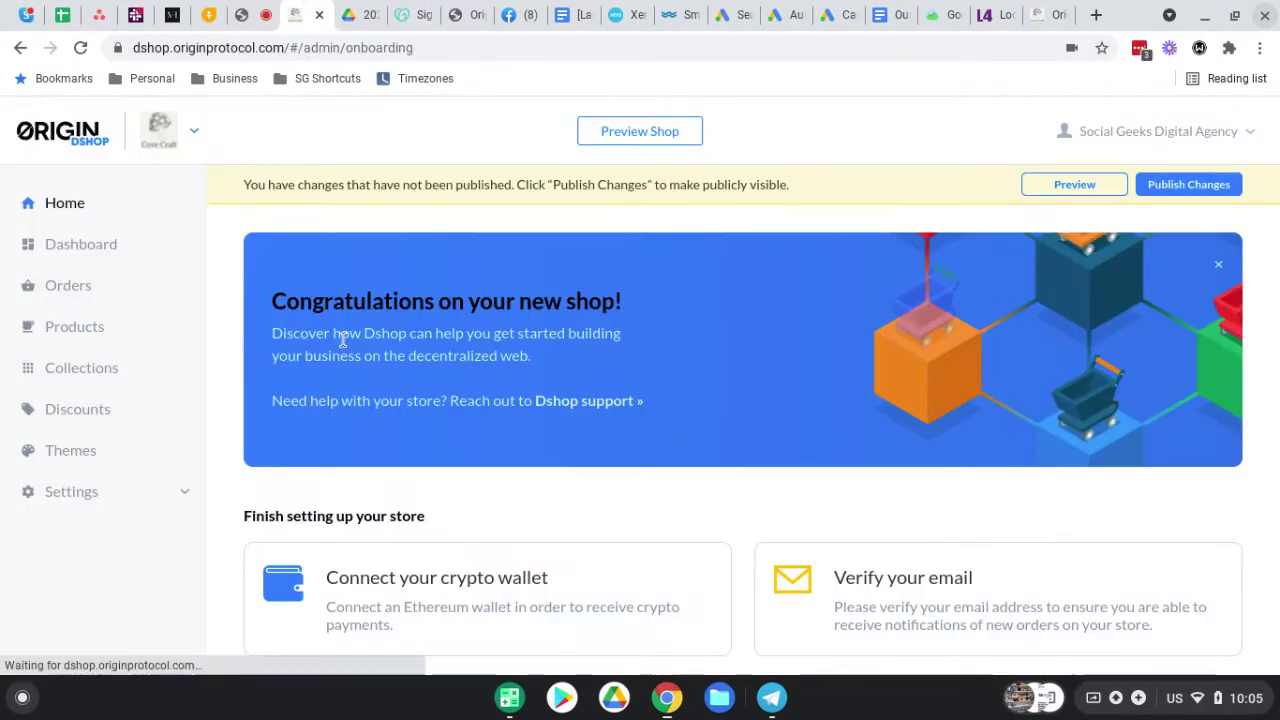
scroll(494, 274, down, 3)
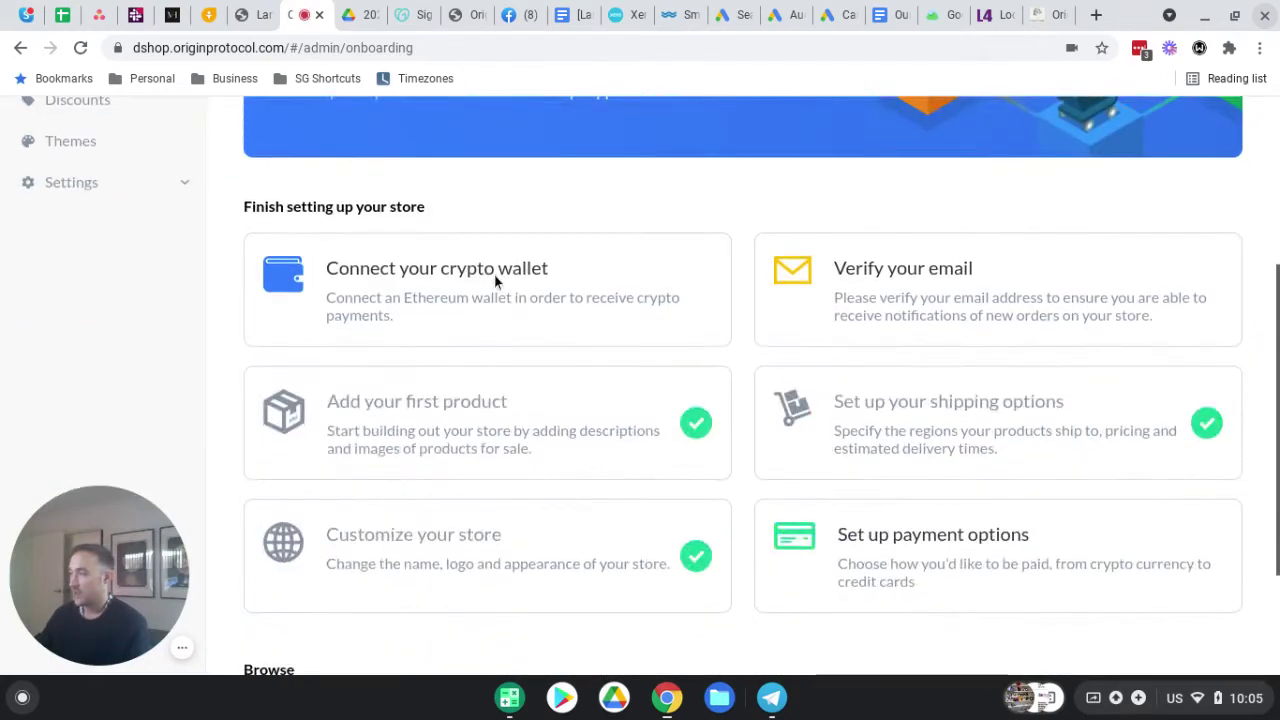
scroll(115, 262, up, 3)
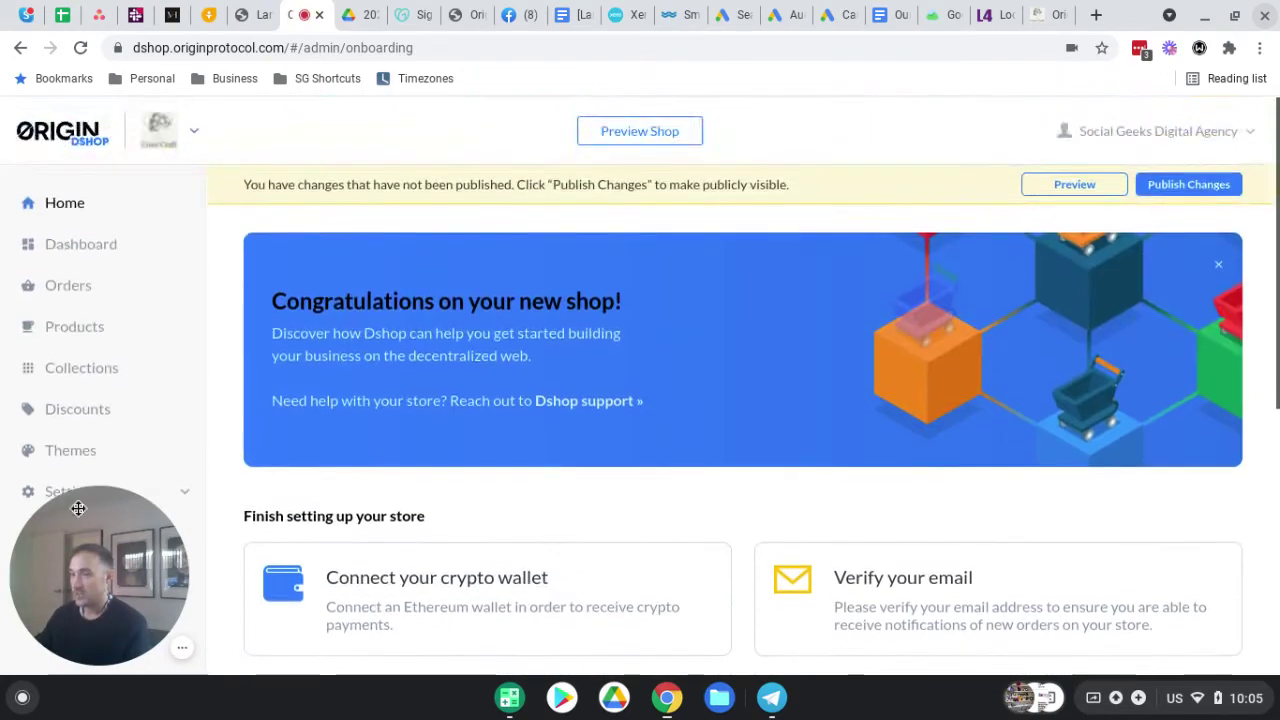
drag(78, 508, 445, 476)
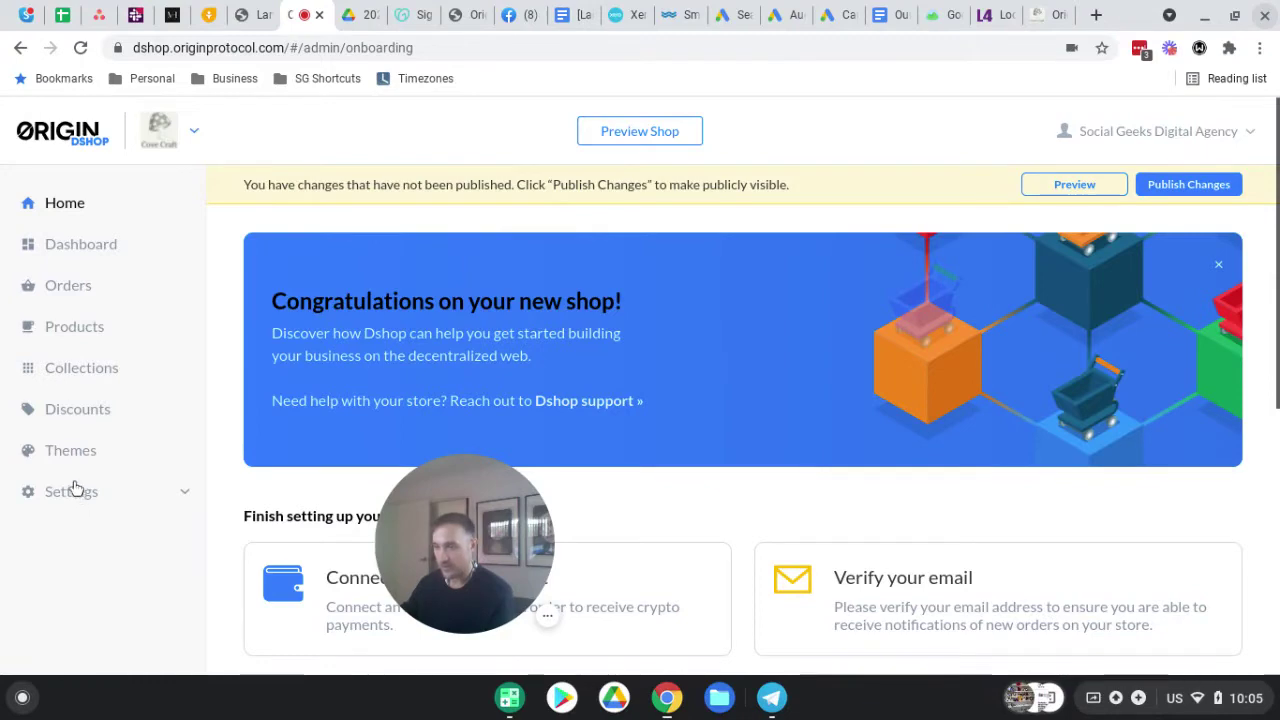
drag(415, 540, 107, 582)
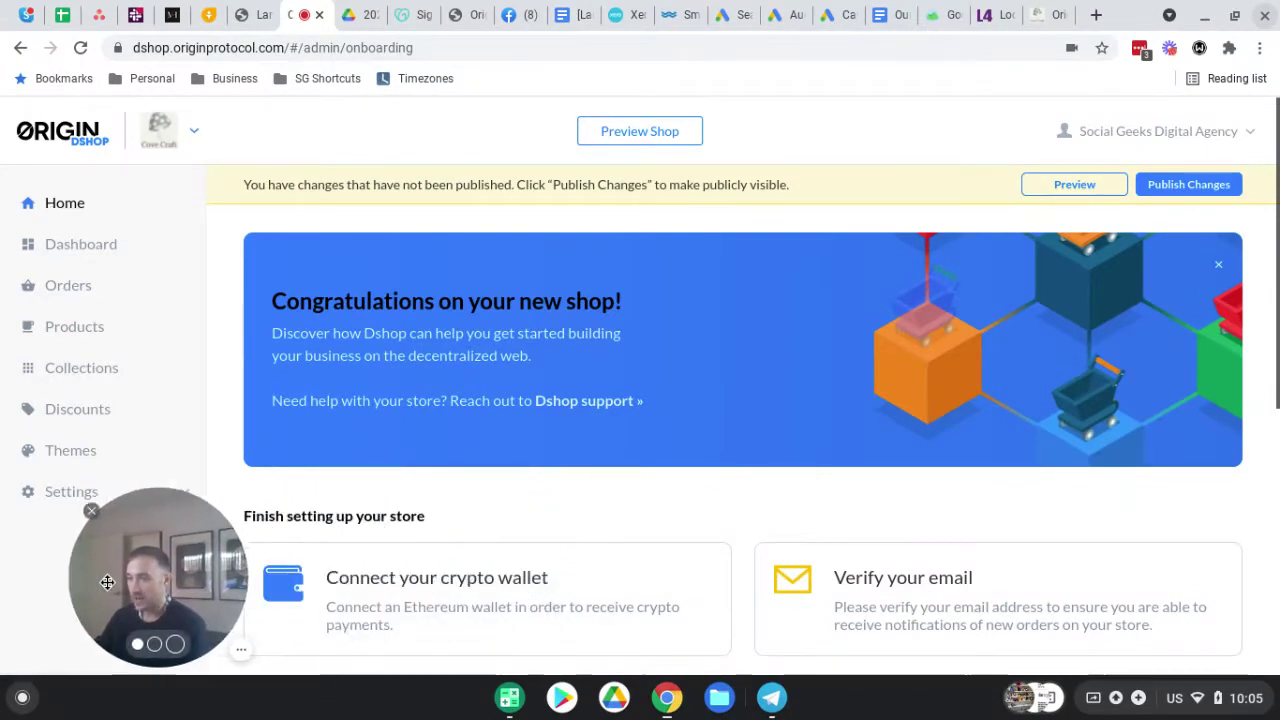
Open the shop's theme gallery and examine the Minimal, Artisan, Showcase and Galleria themes.
click(78, 452)
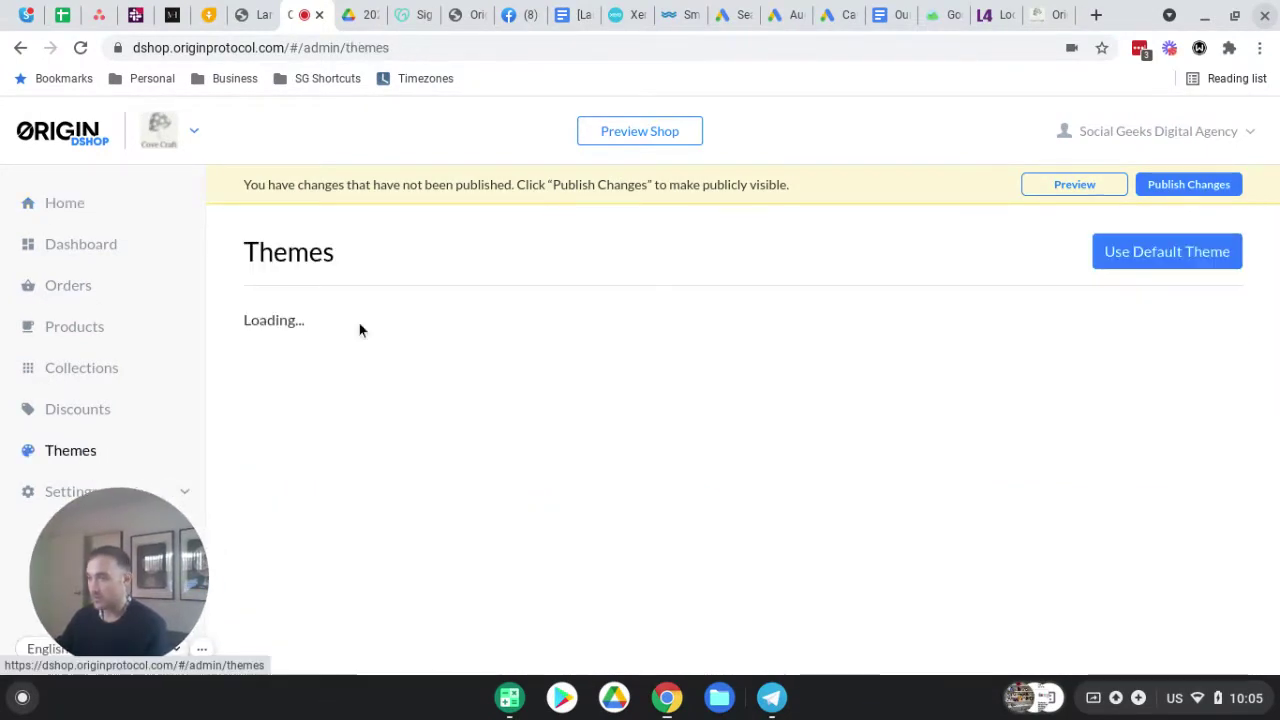
scroll(550, 395, down, 2)
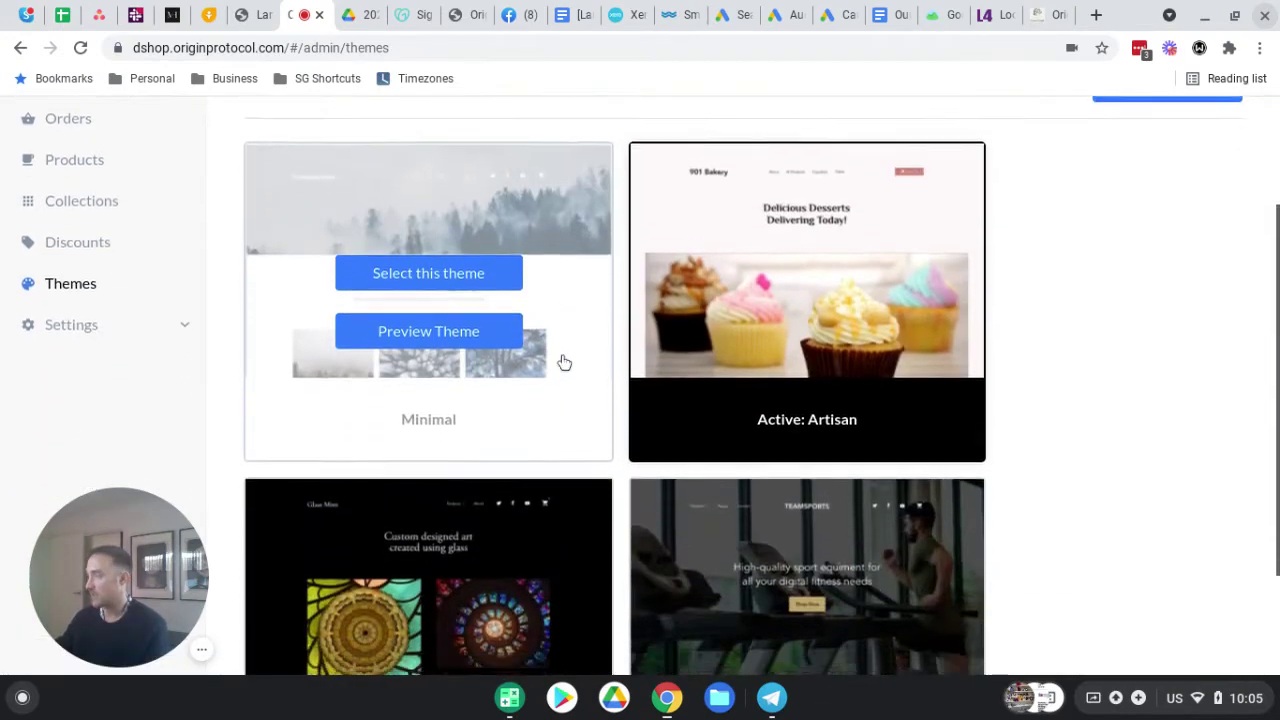
scroll(564, 362, down, 2)
scroll(562, 514, up, 4)
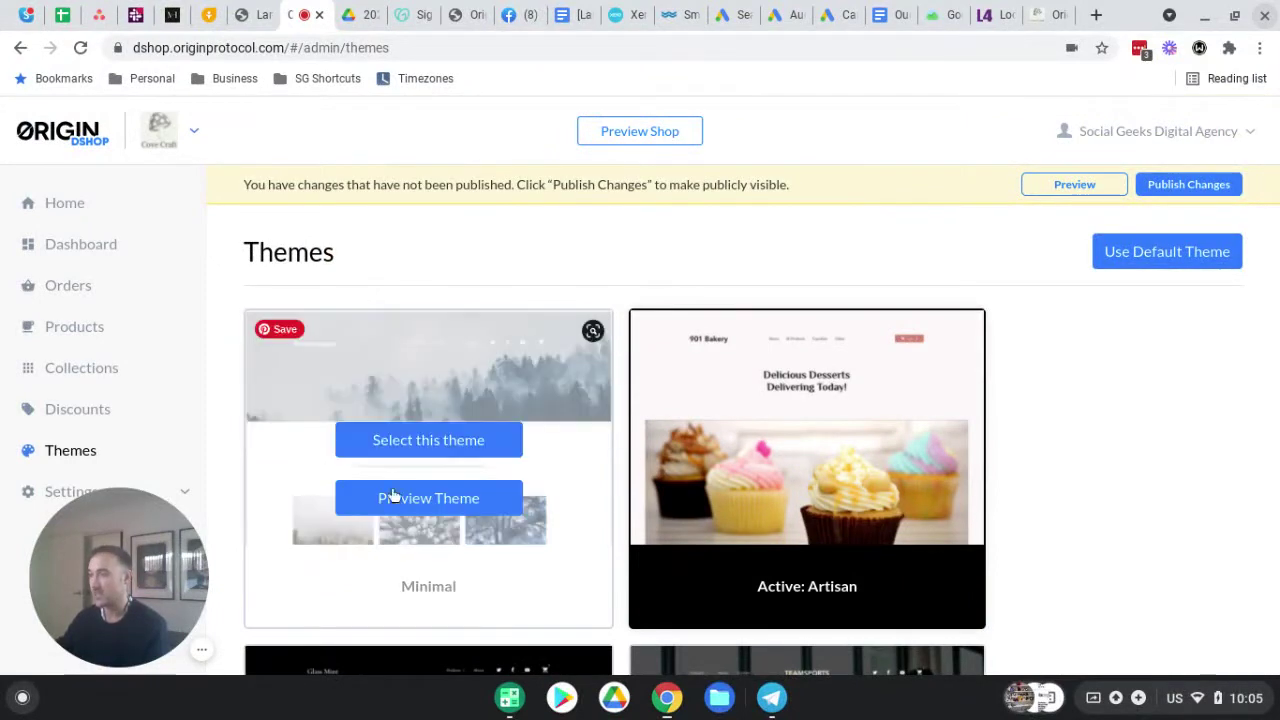
scroll(600, 460, down, 3)
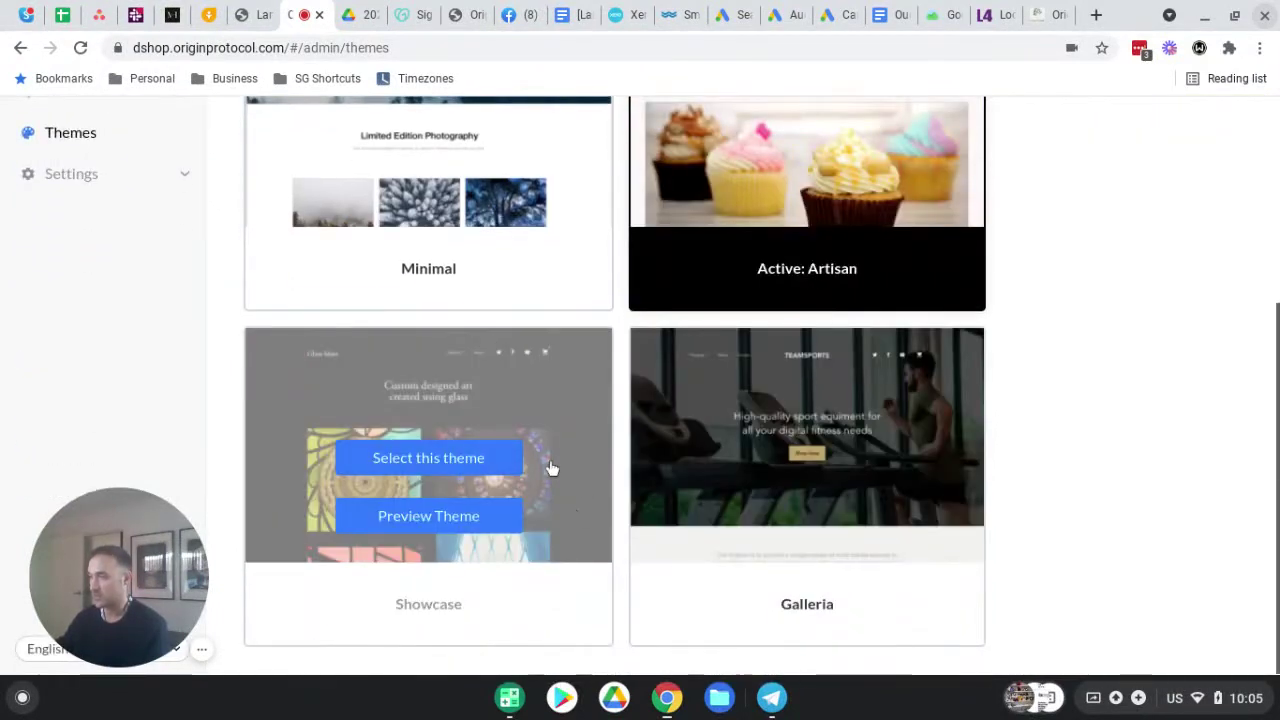
scroll(550, 465, up, 2)
Preview the Minimal theme and look through its sample shop's home page.
click(428, 351)
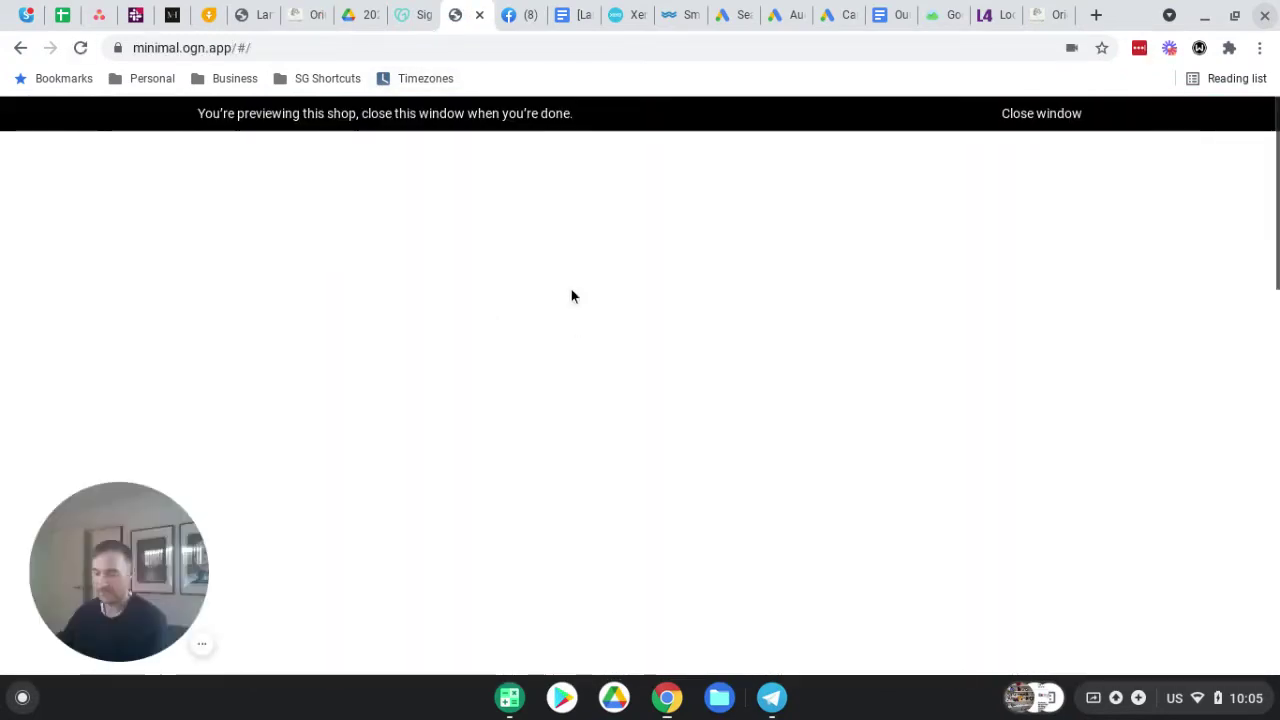
scroll(571, 294, down, 5)
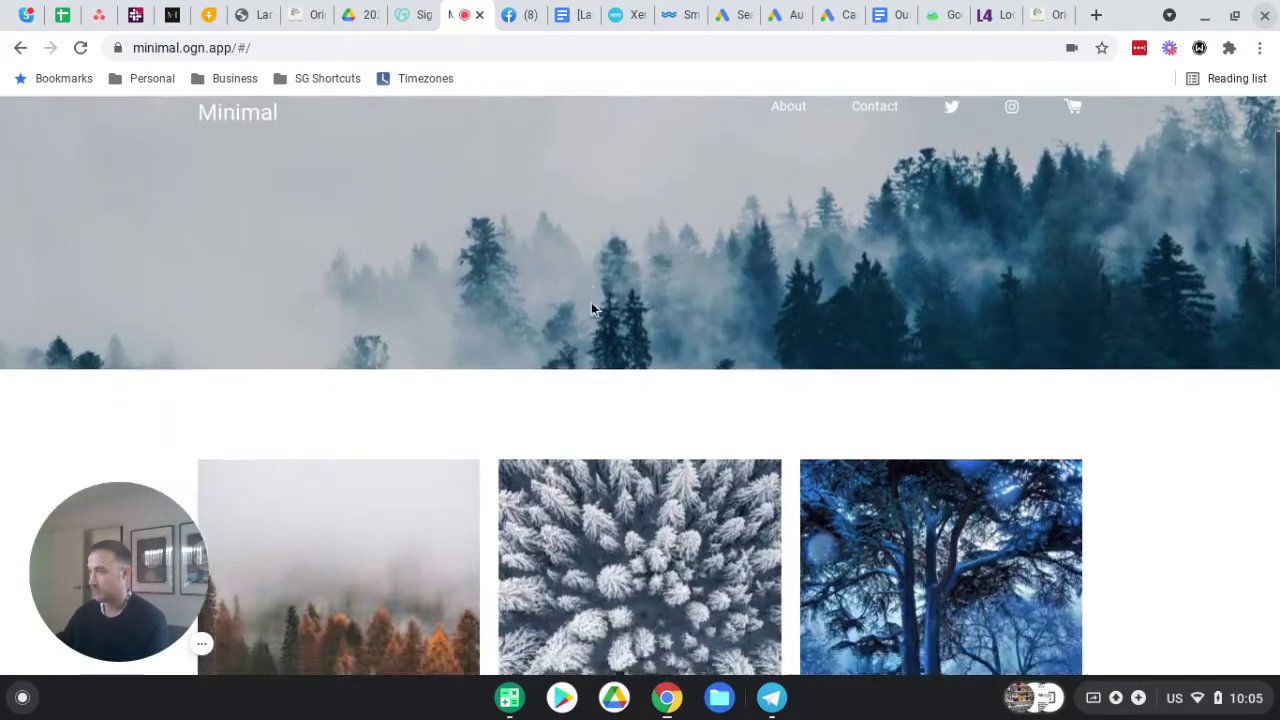
scroll(514, 327, down, 9)
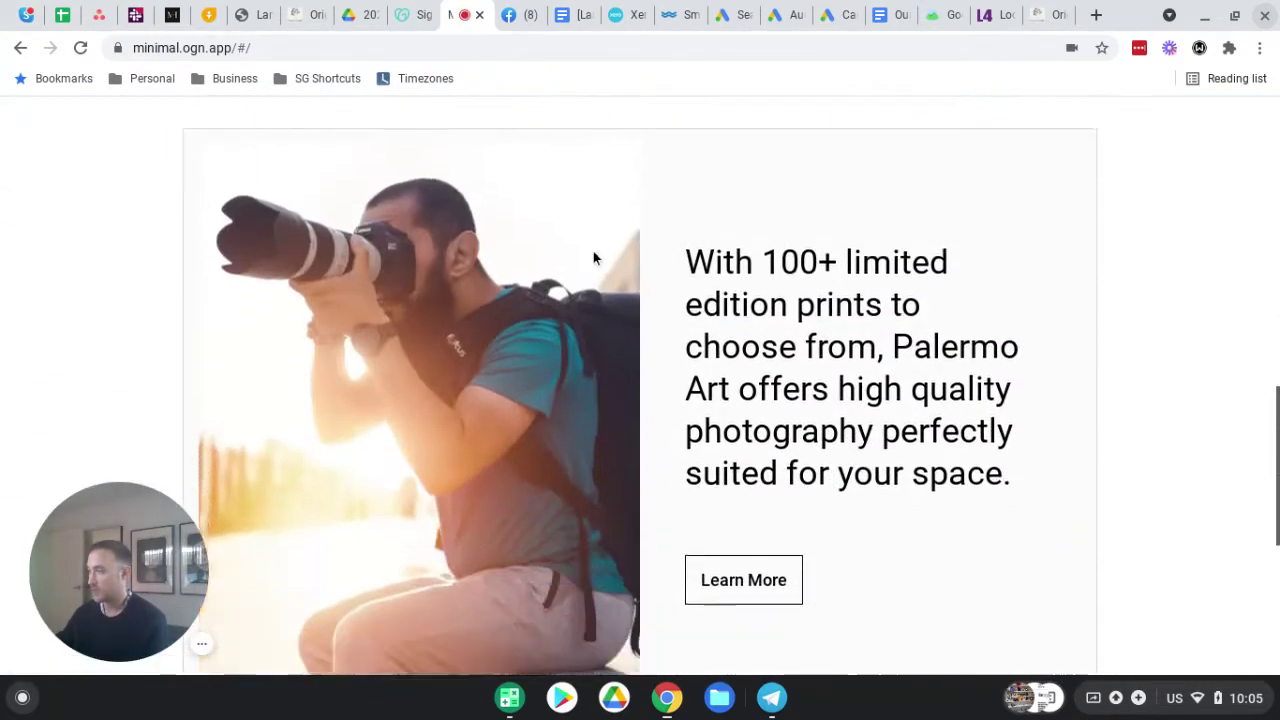
scroll(632, 323, up, 15)
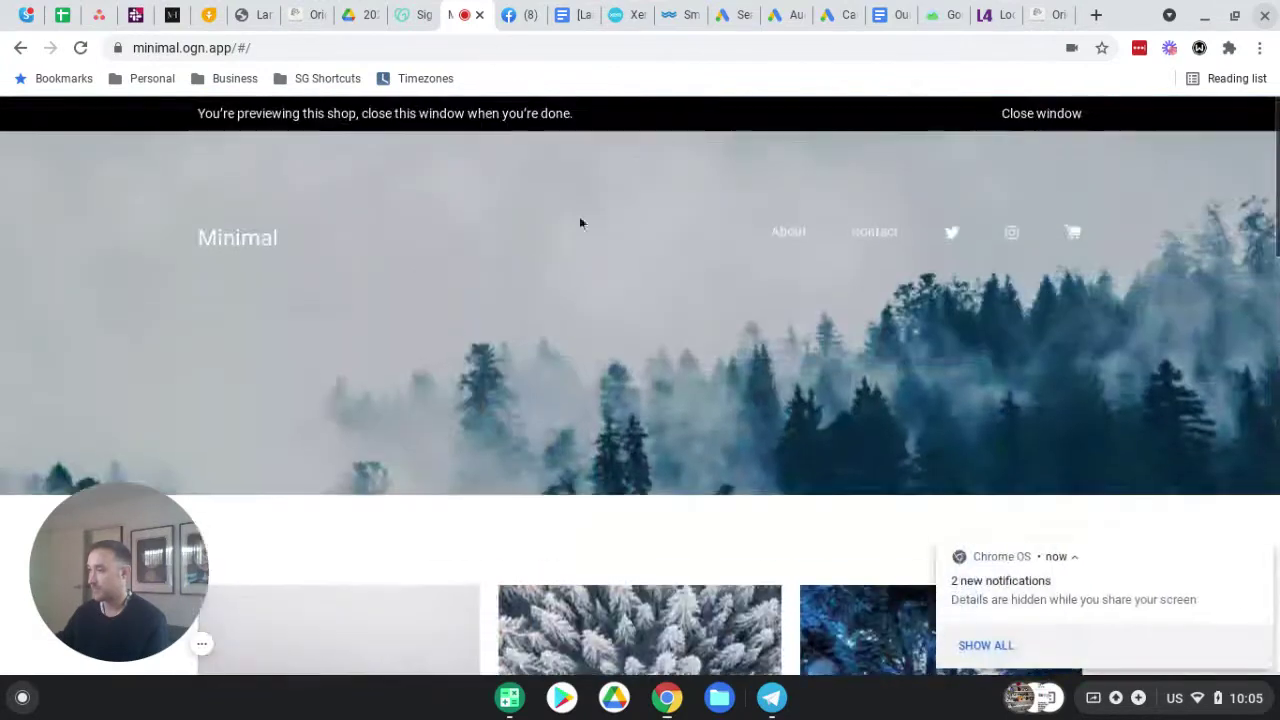
Compare with the live Lane Cove Craft home page, and return to the Dshop theme gallery to examine the theme choices.
click(256, 14)
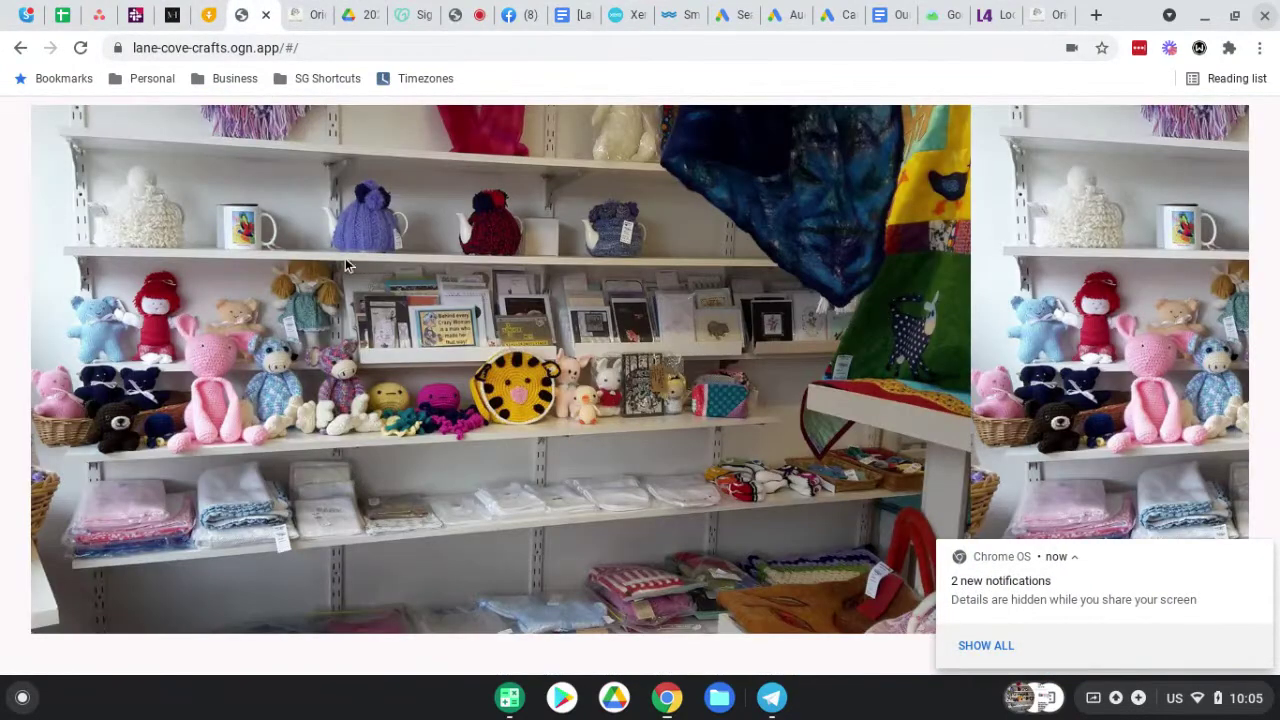
click(303, 14)
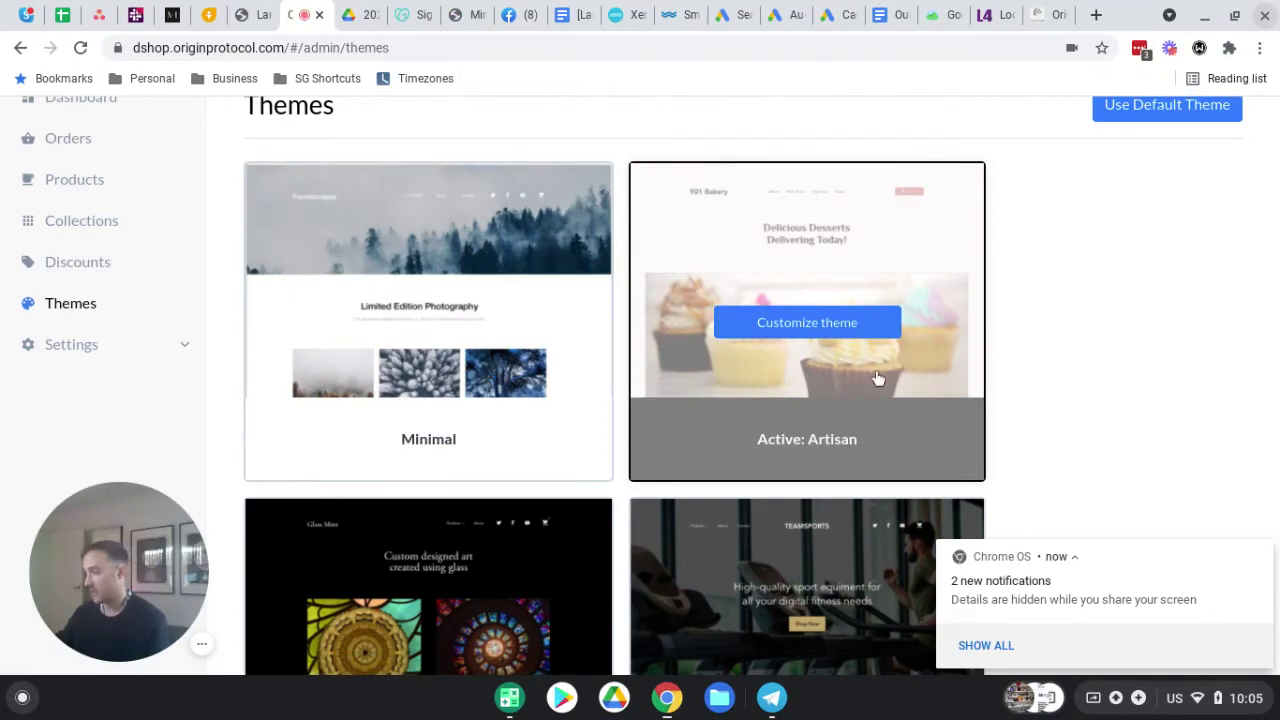
scroll(809, 346, down, 3)
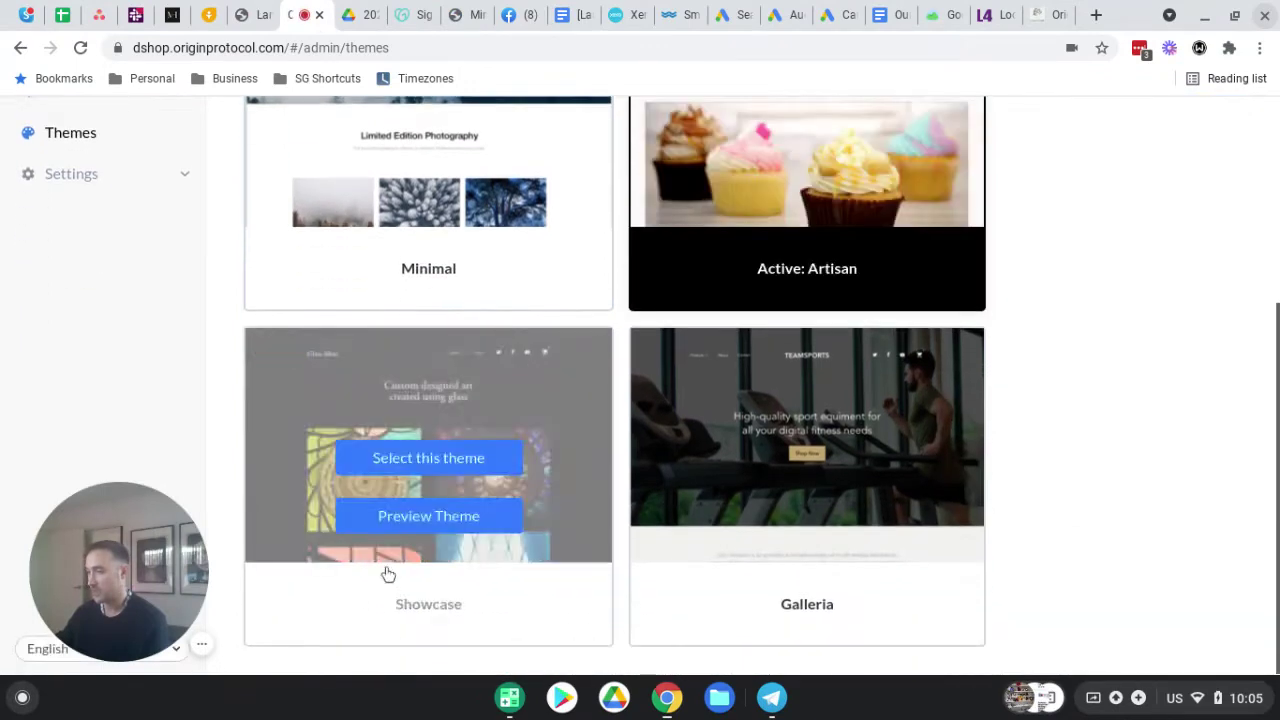
mouse_move(883, 466)
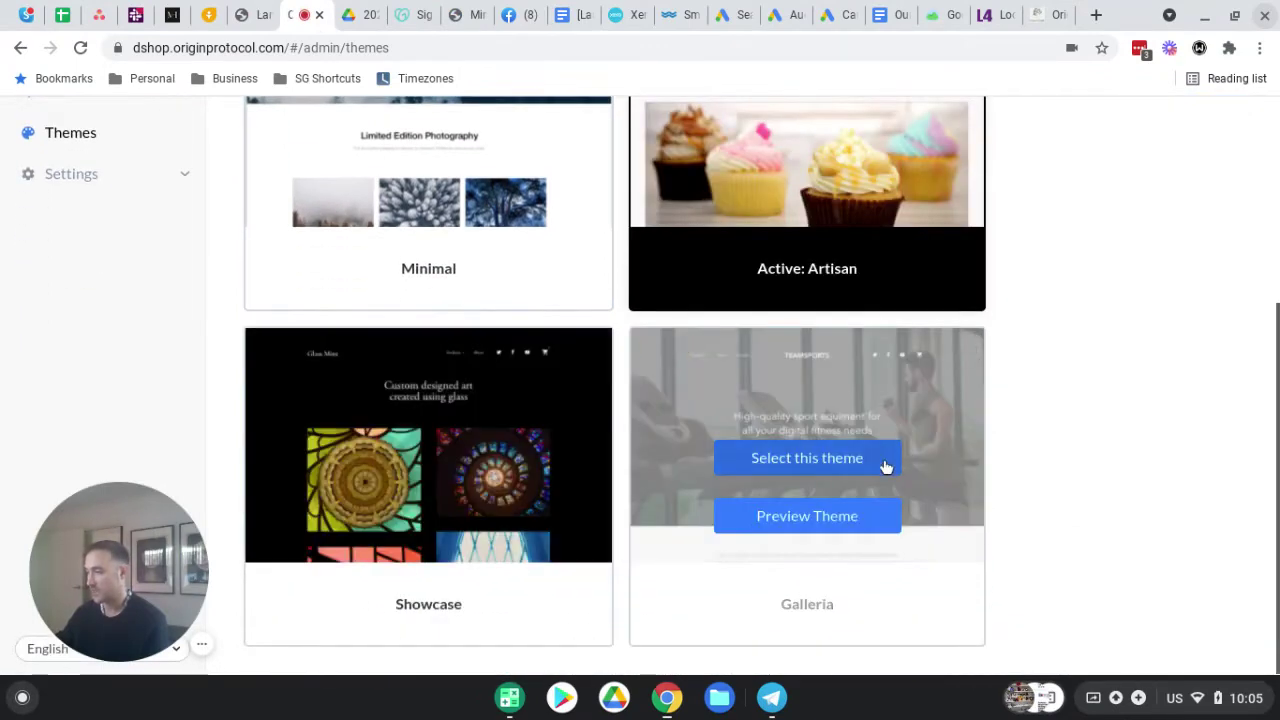
scroll(860, 400, up, 3)
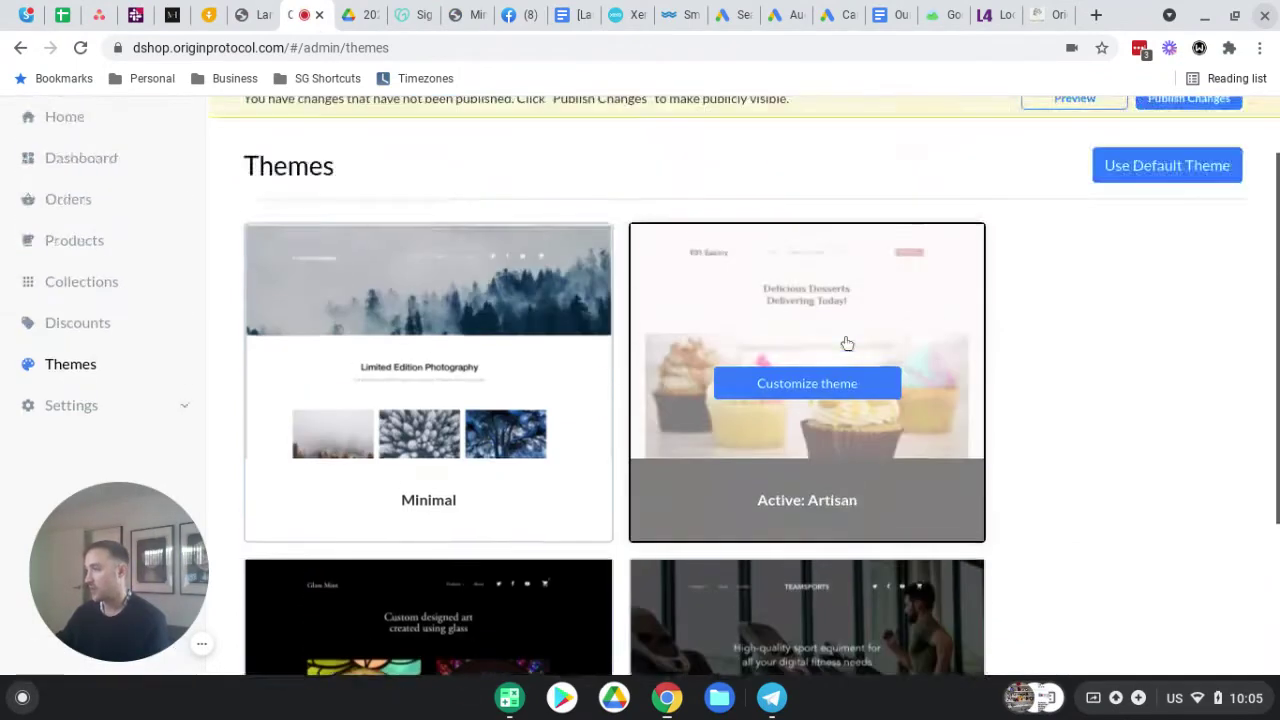
scroll(816, 432, down, 3)
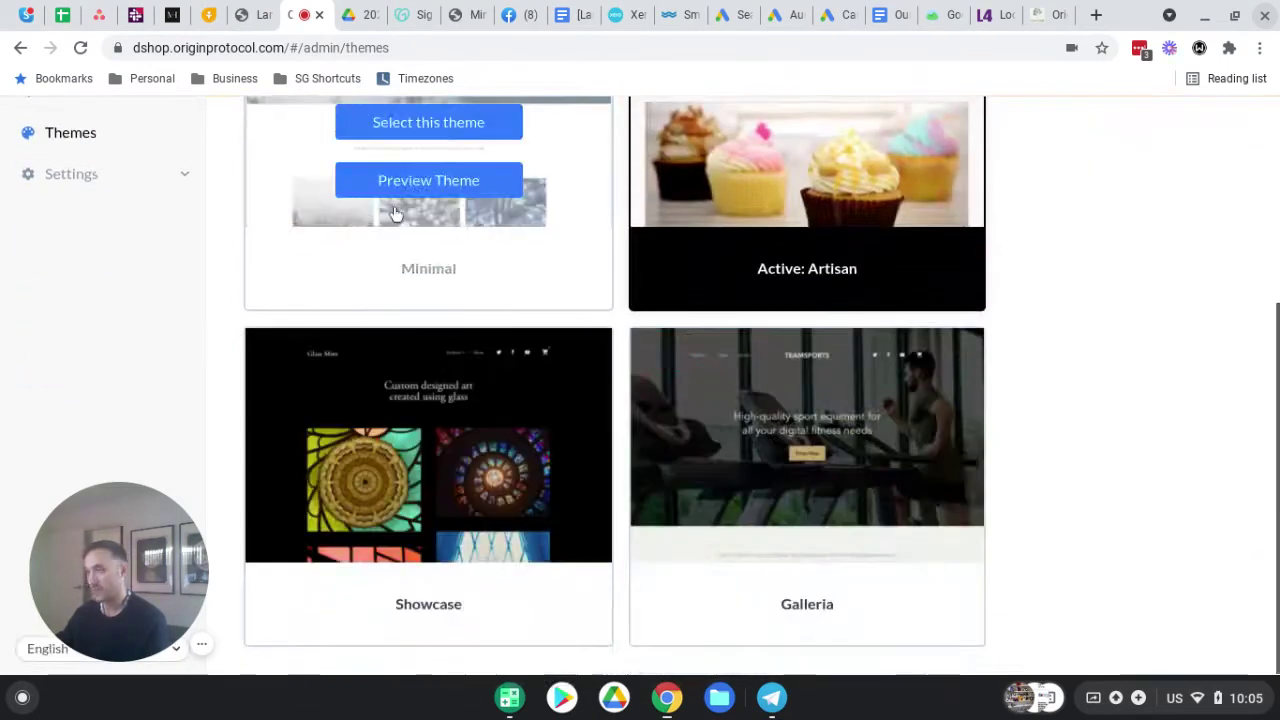
Preview the Minimal theme again and look at the header and product images of its sample shop.
click(458, 190)
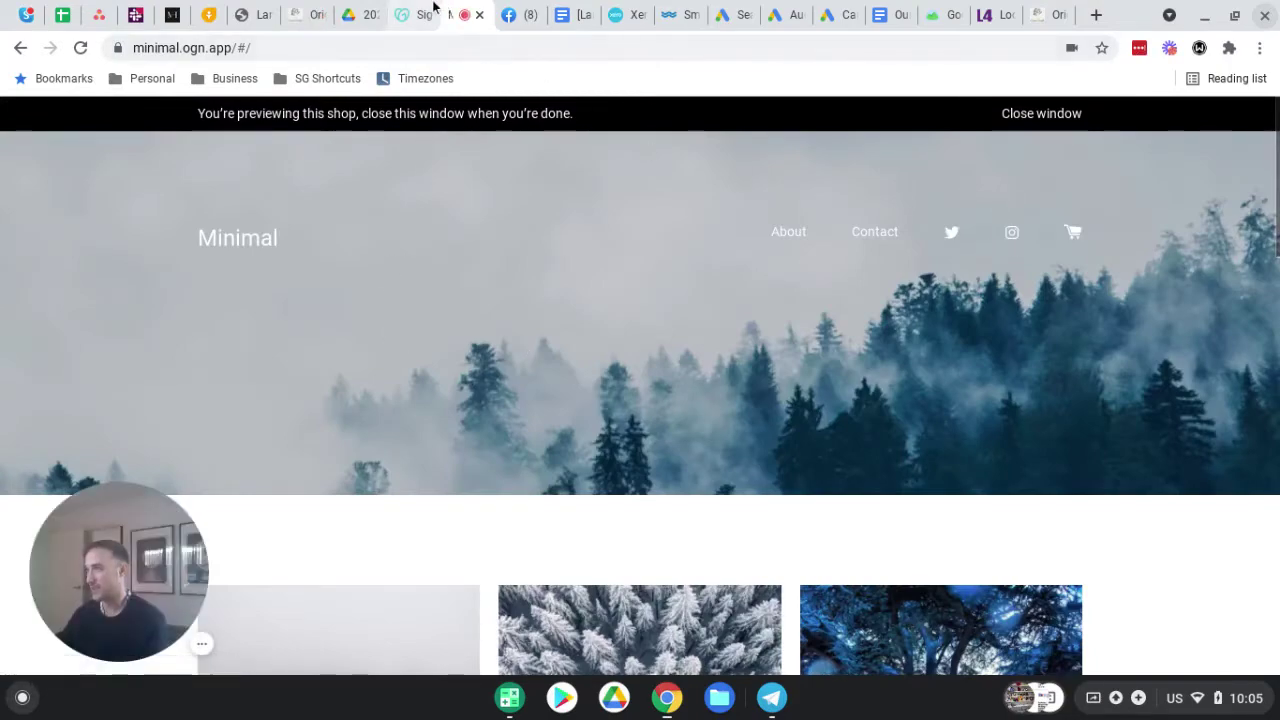
scroll(578, 352, down, 5)
scroll(578, 352, up, 5)
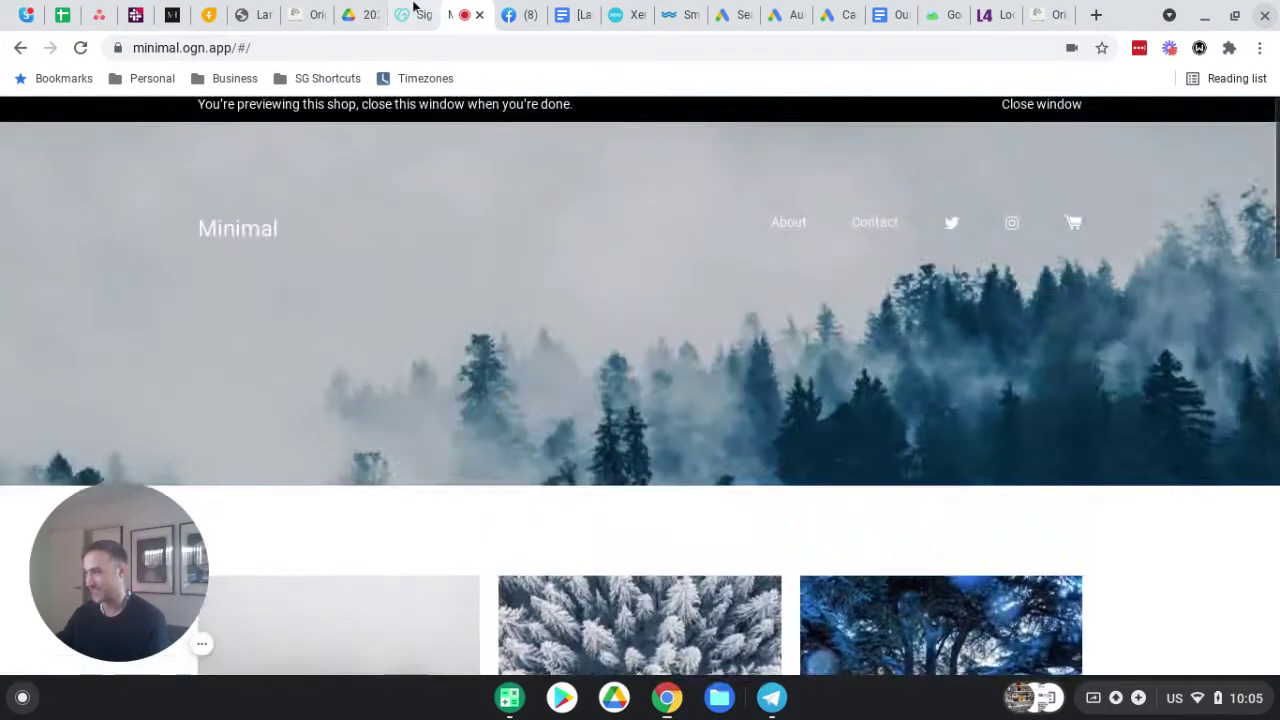
Return to the Dshop theme gallery and make Minimal the shop's active theme.
click(255, 14)
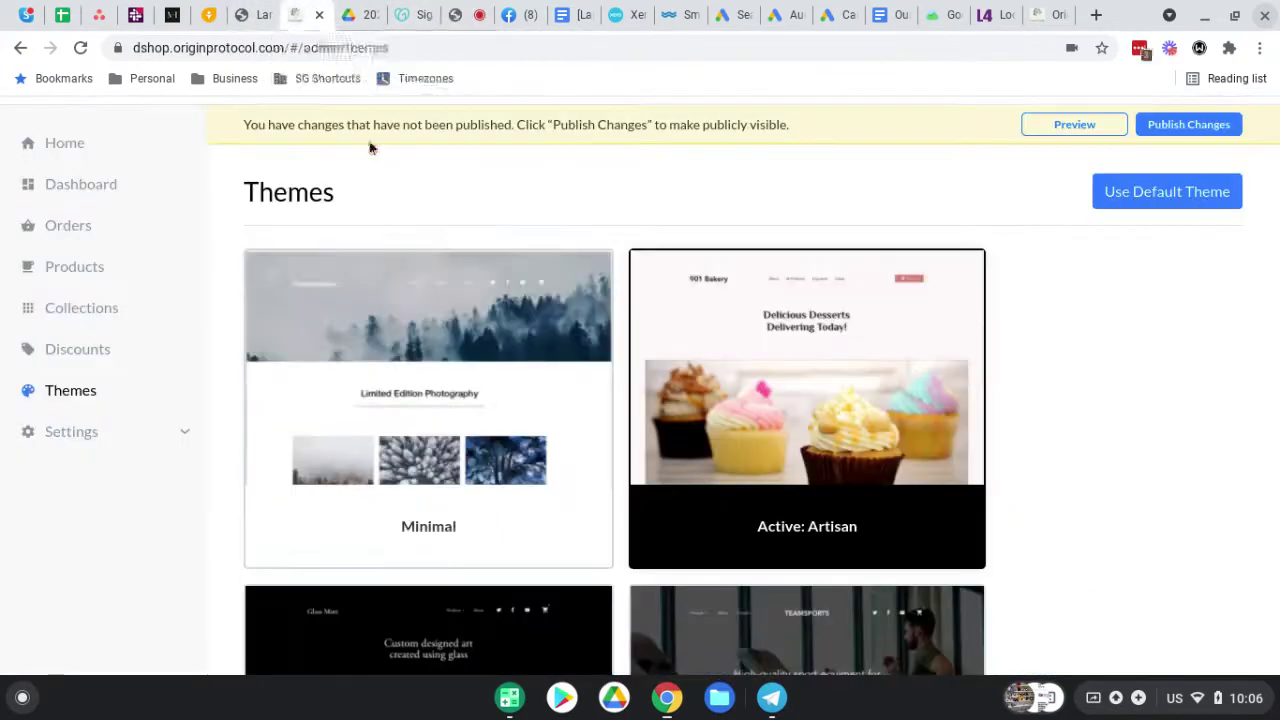
click(437, 437)
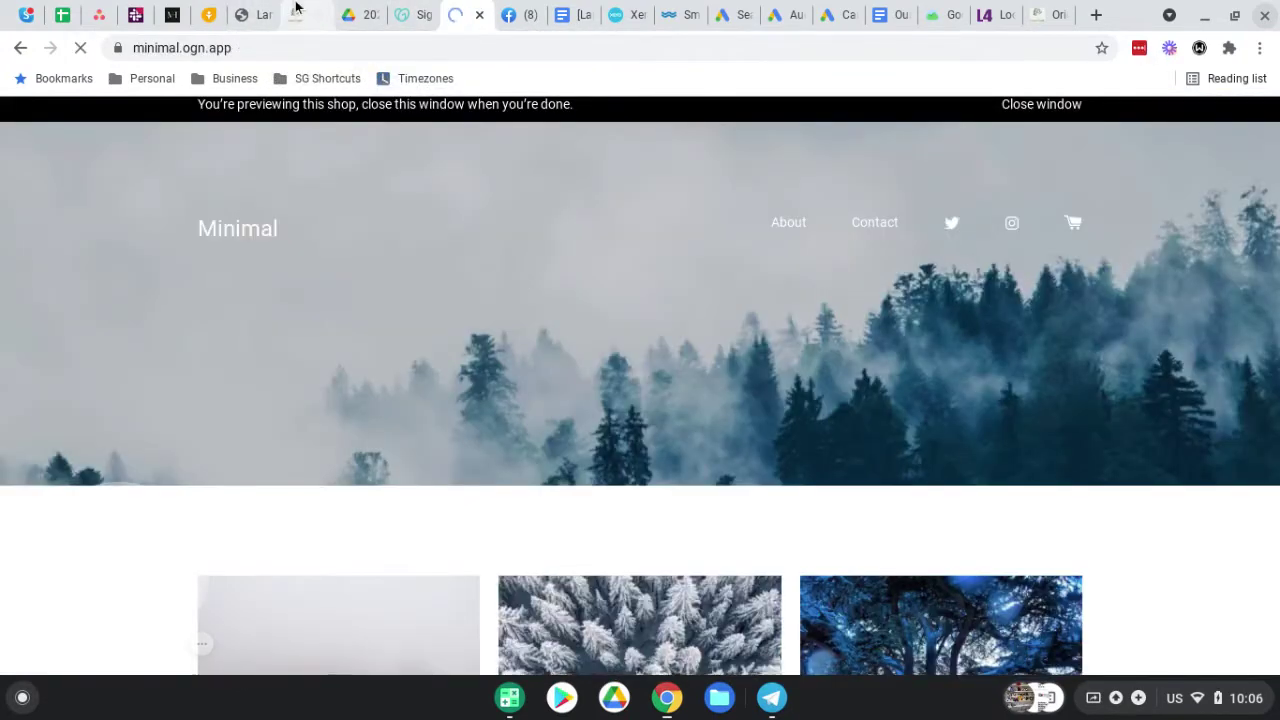
click(305, 14)
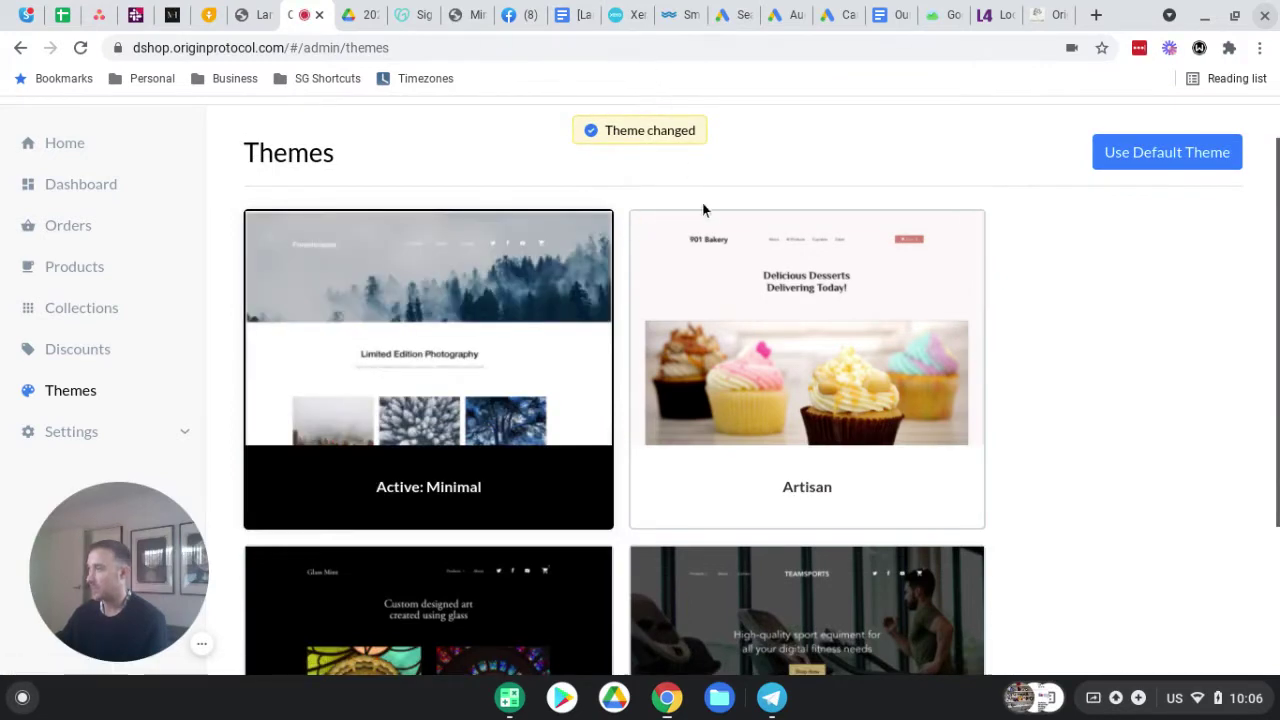
scroll(780, 220, up, 1)
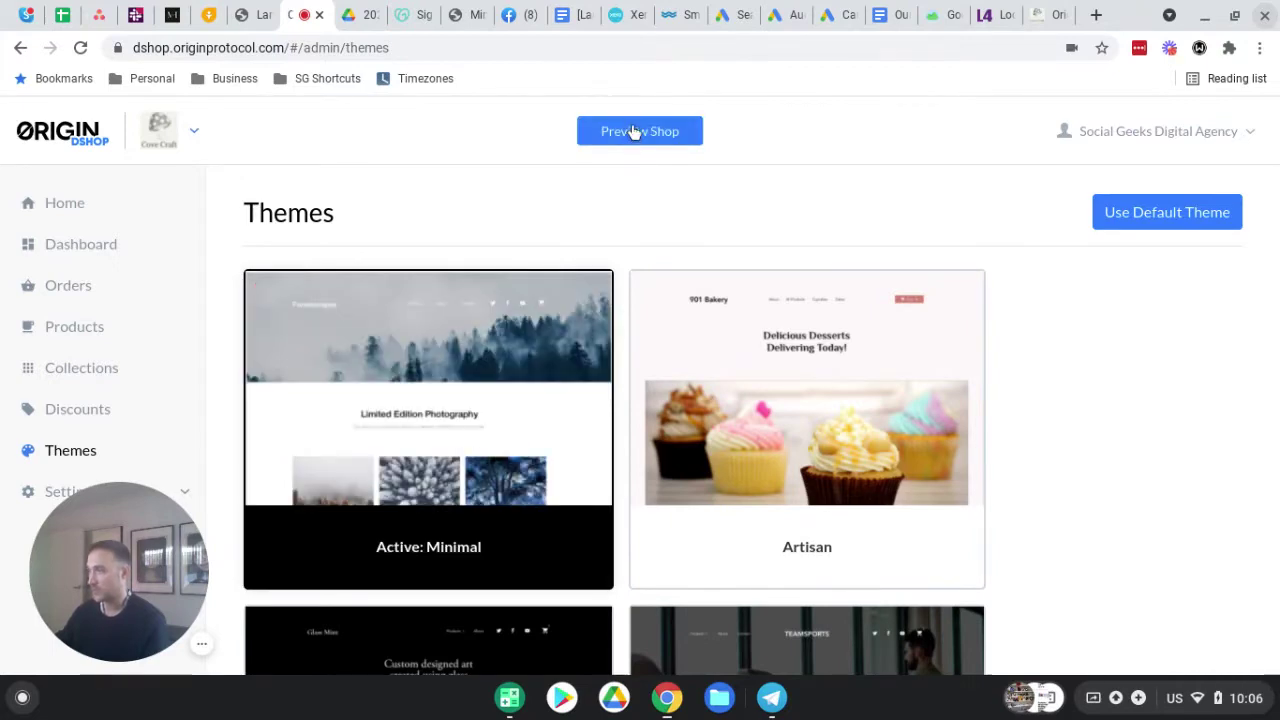
Preview the Lane Cove shop in the Minimal theme and compare it with the live storefront's home page.
click(631, 132)
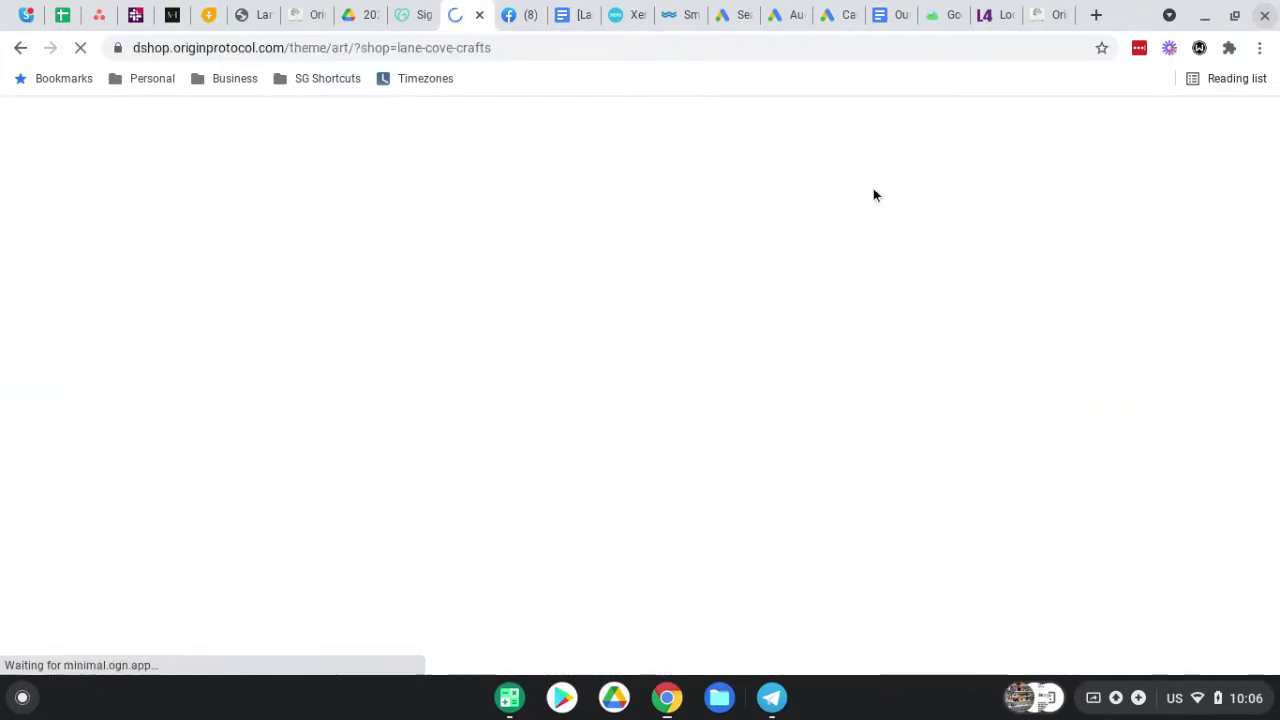
drag(452, 8, 336, 8)
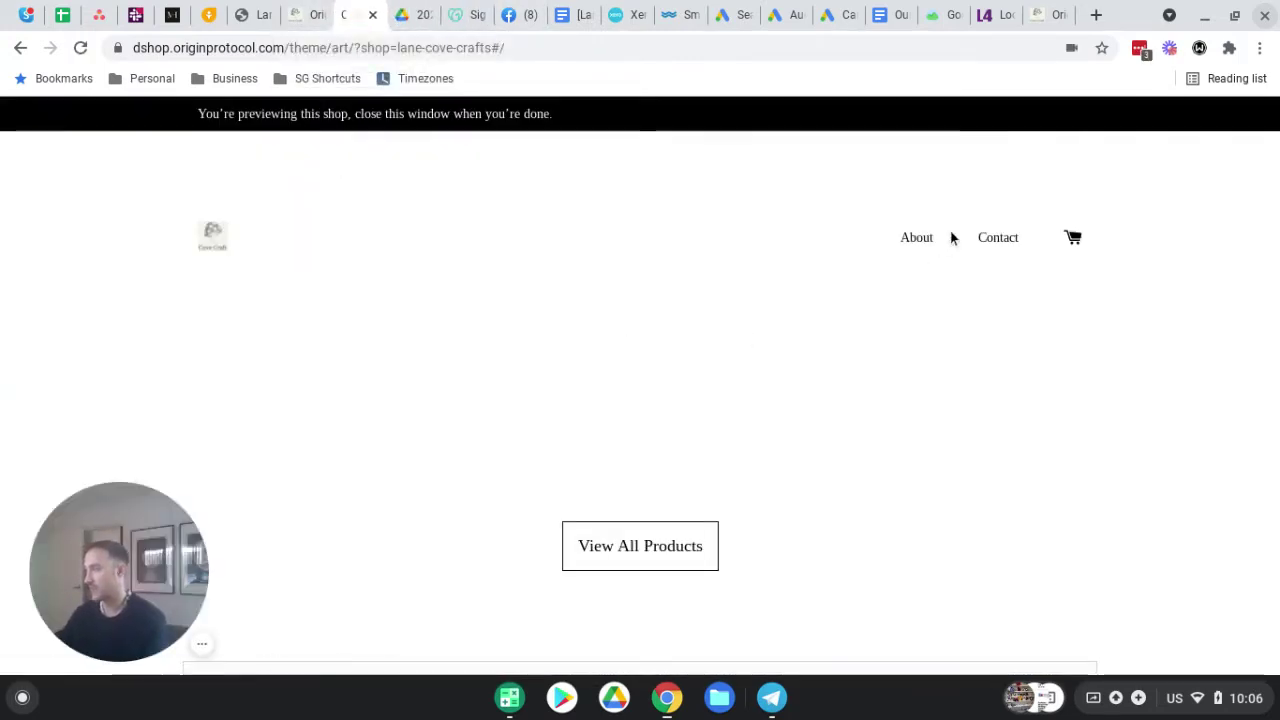
scroll(703, 298, down, 5)
scroll(676, 251, up, 10)
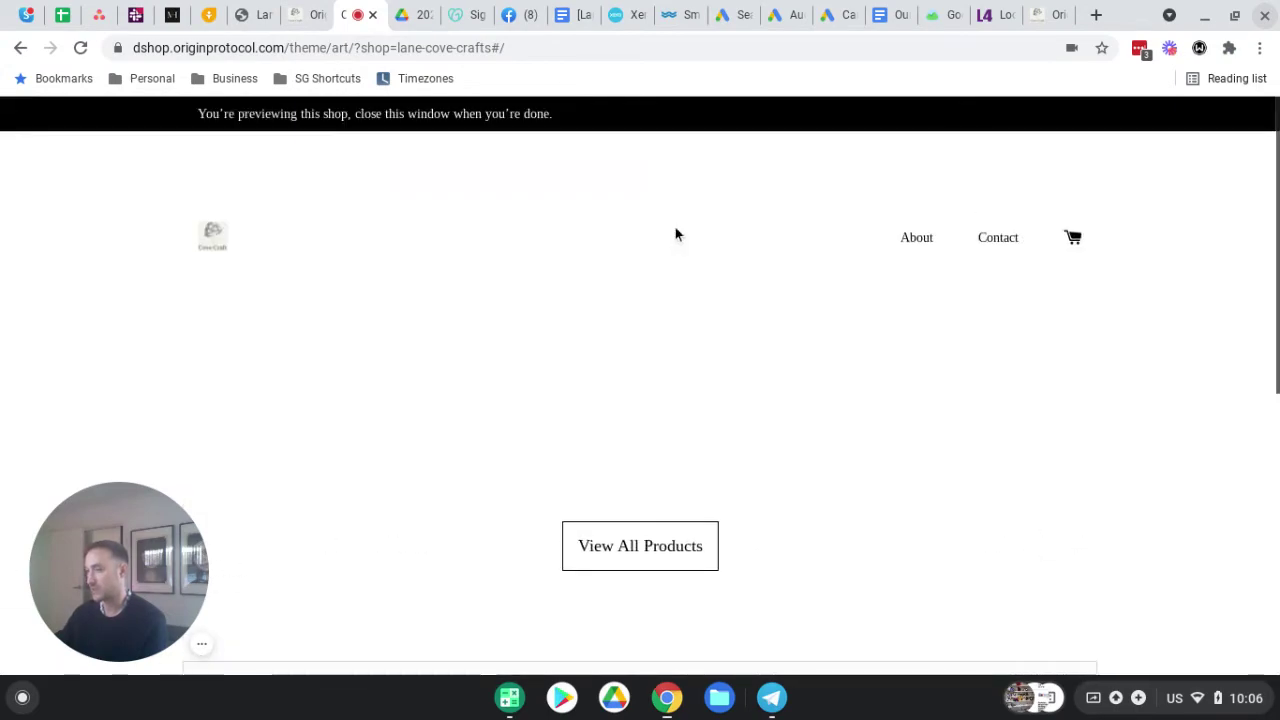
click(262, 14)
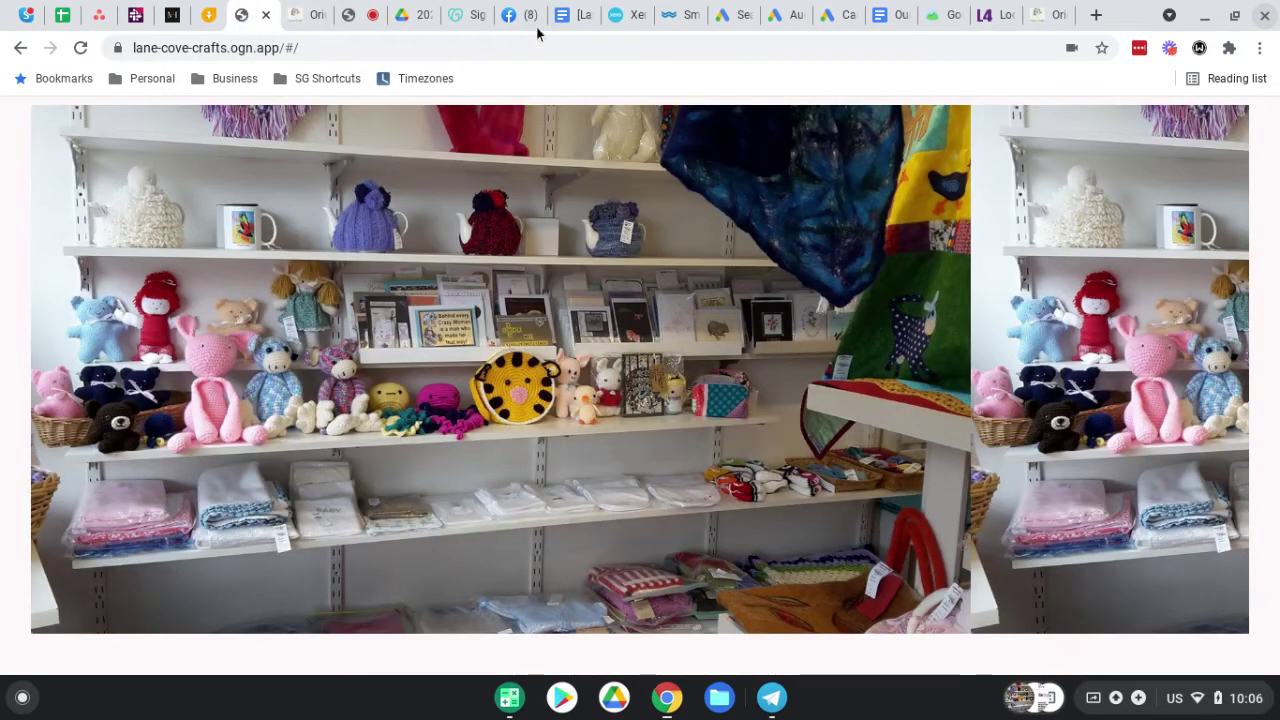
key(ctrl+Tab)
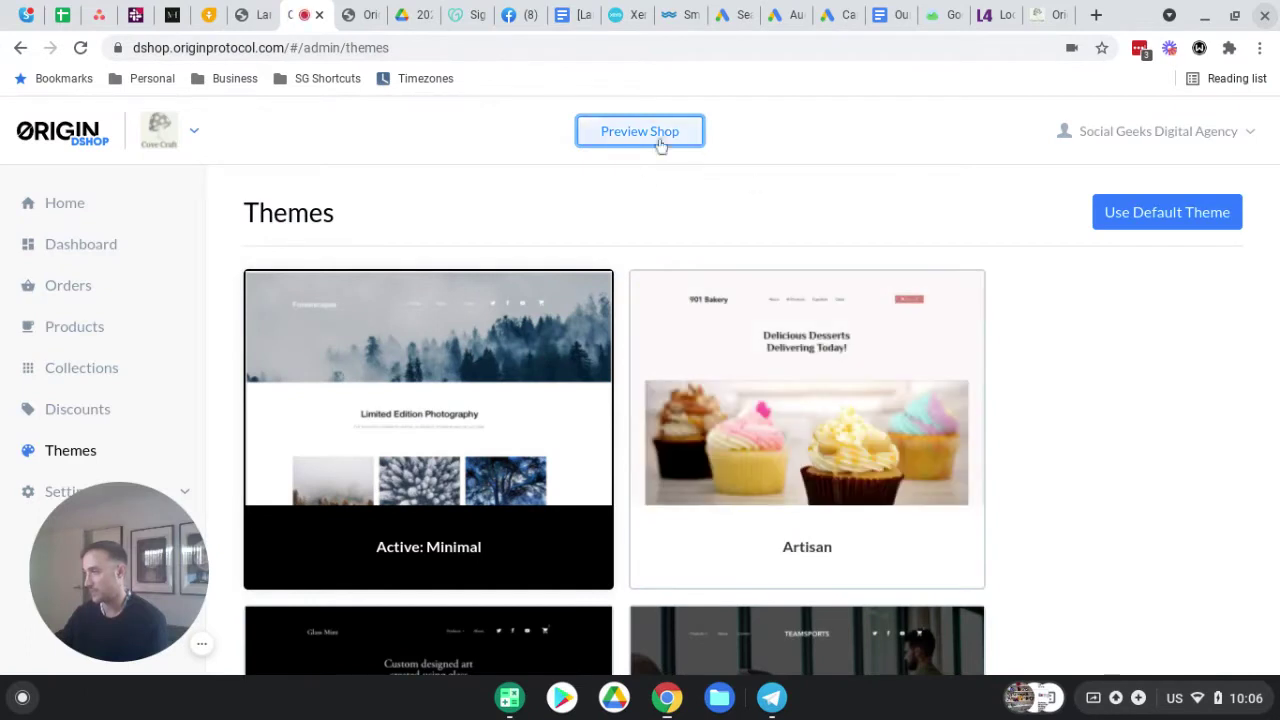
Switch the shop's active theme to Artisan and preview the shop's home page with it.
mouse_move(696, 306)
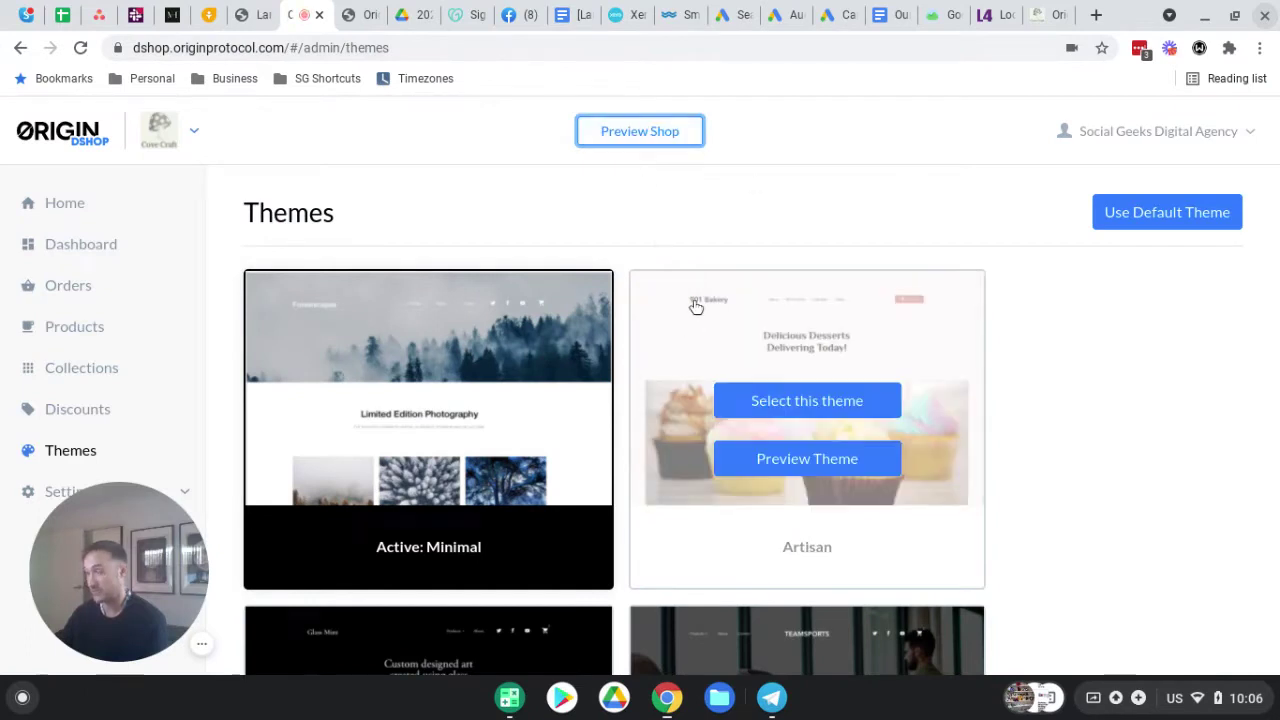
click(813, 400)
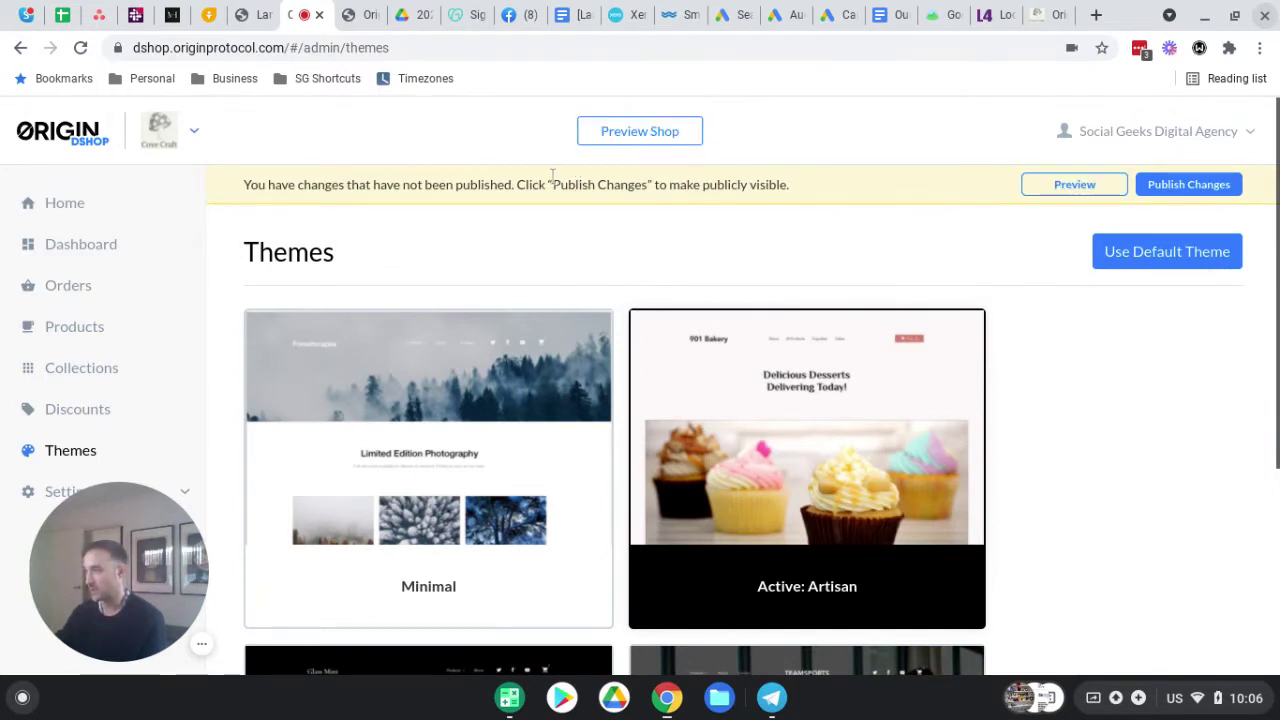
click(1112, 193)
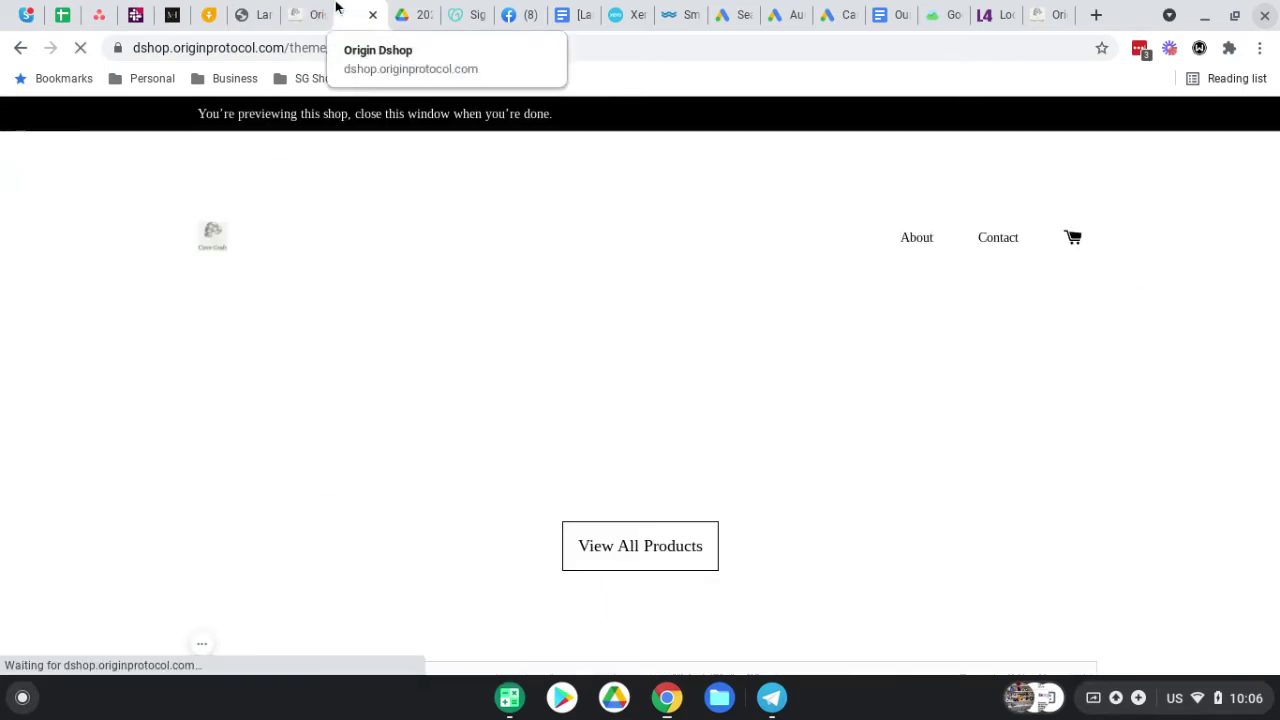
scroll(634, 269, down, 2)
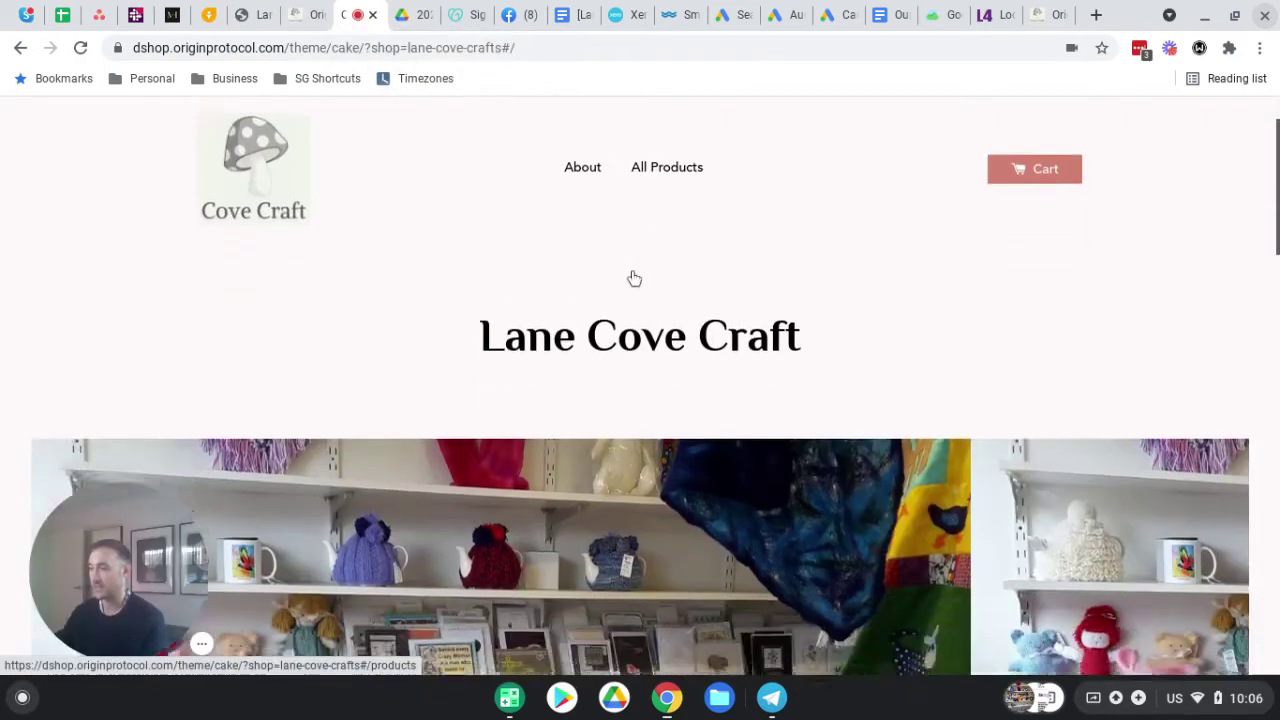
key(ctrl+shift+Tab)
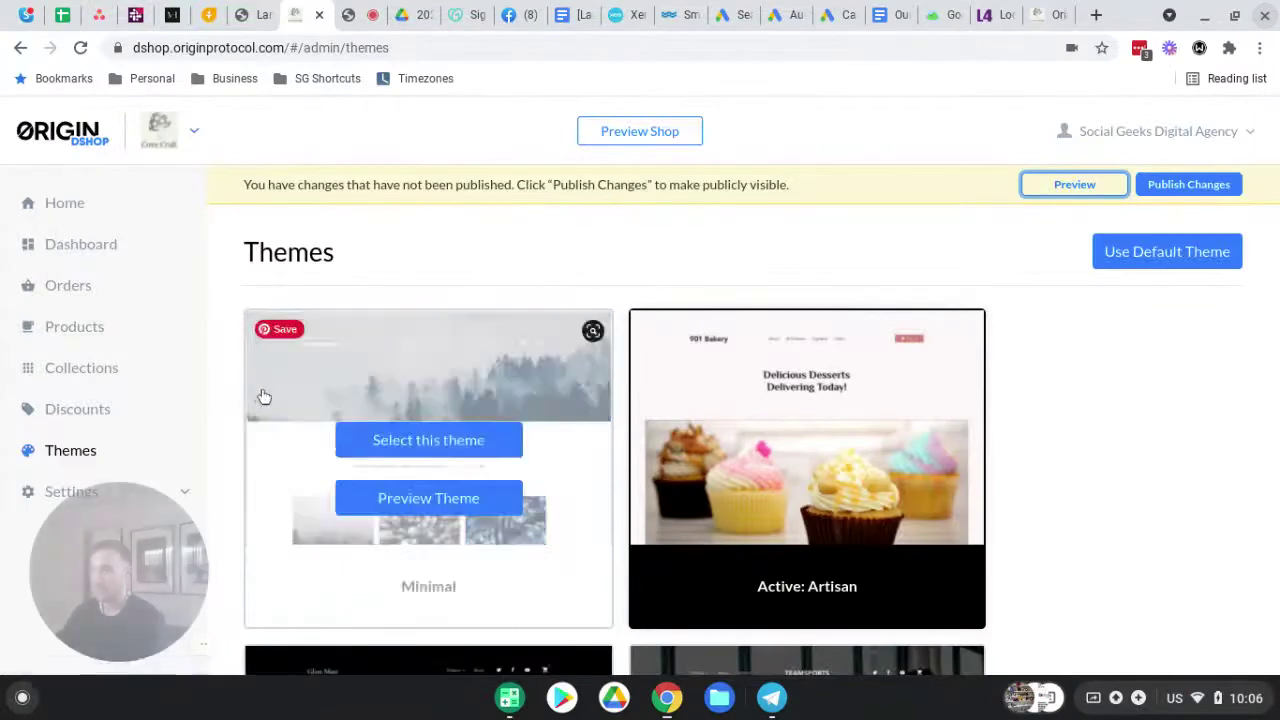
Open the Artisan theme for customization and examine its color palette choices and individual color settings.
mouse_move(789, 469)
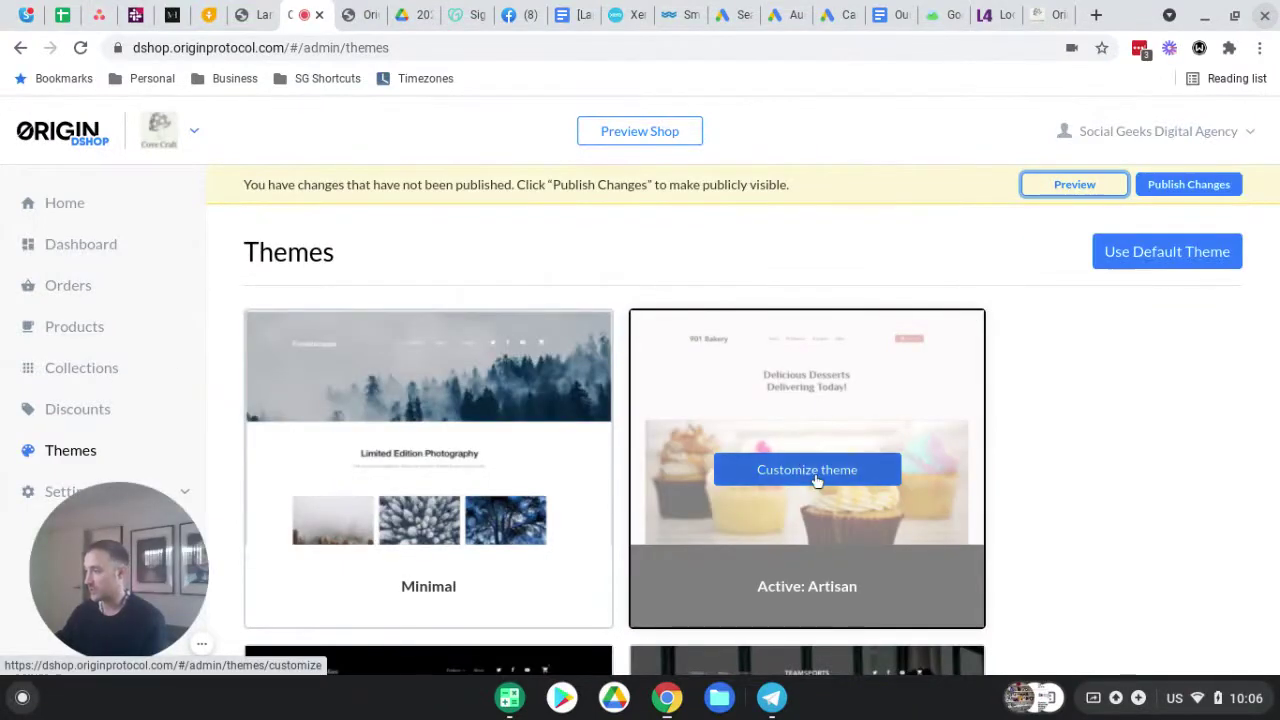
click(816, 481)
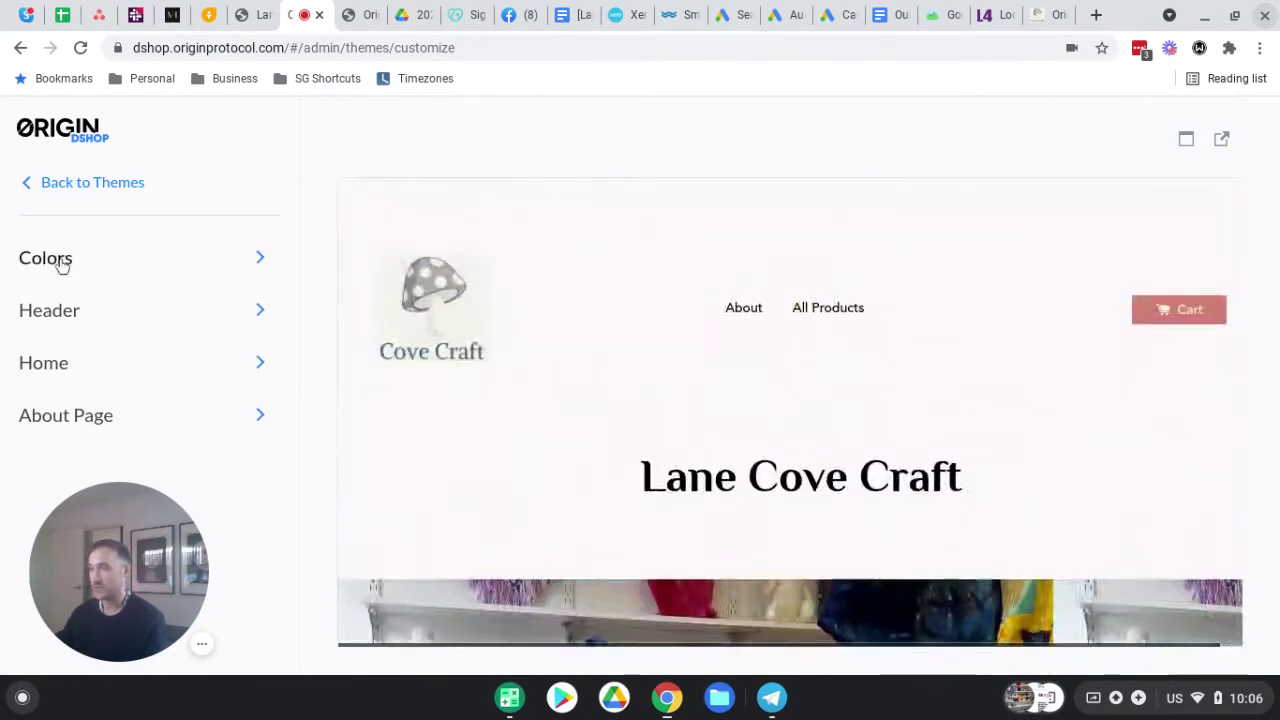
click(55, 260)
click(137, 279)
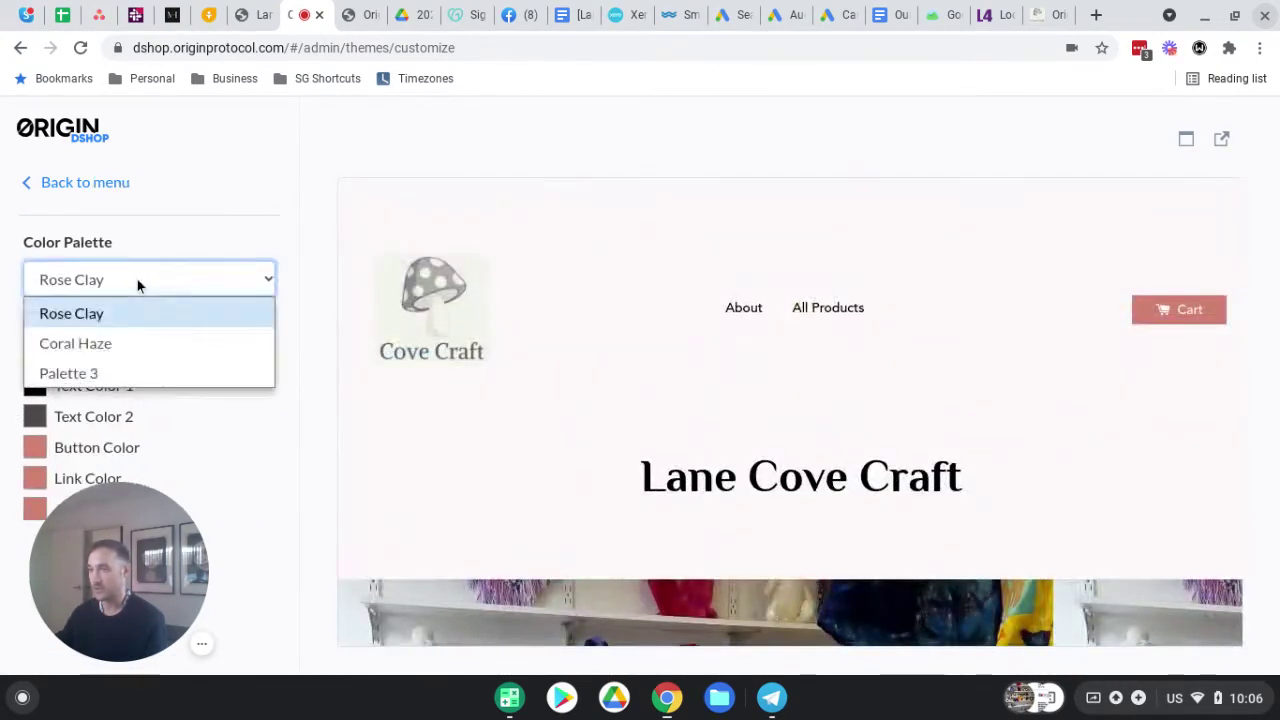
click(72, 222)
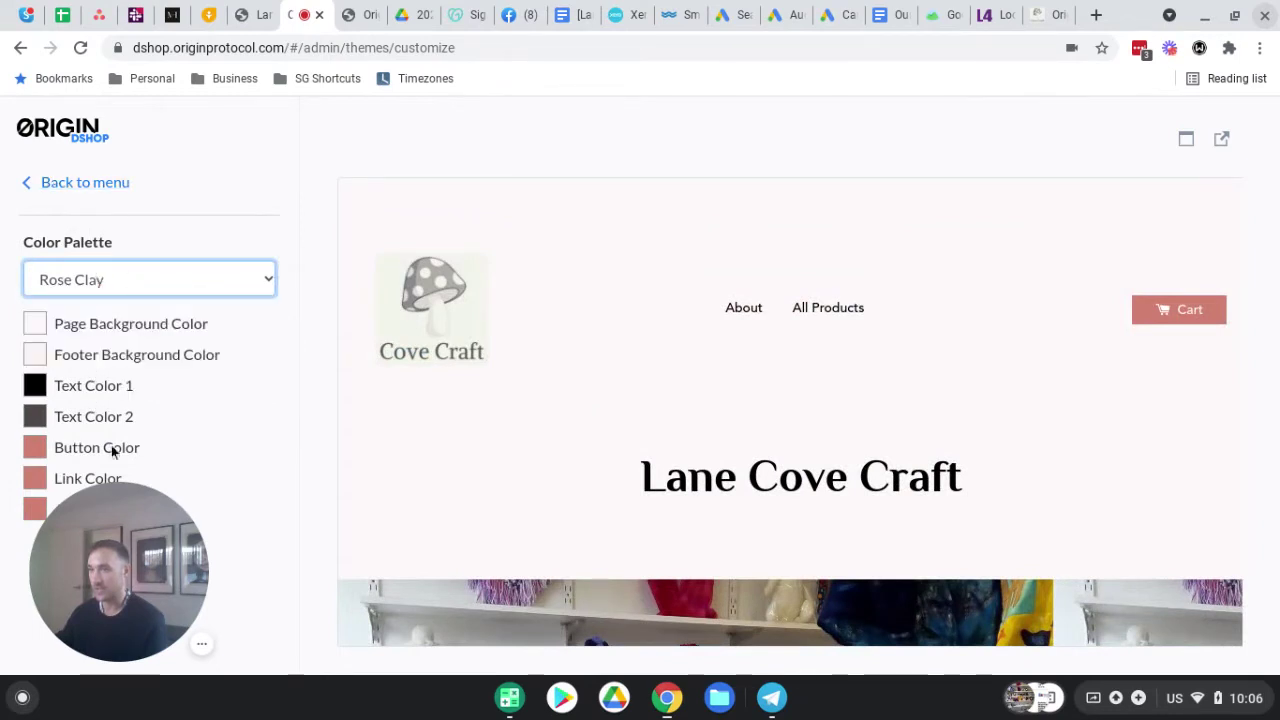
click(58, 180)
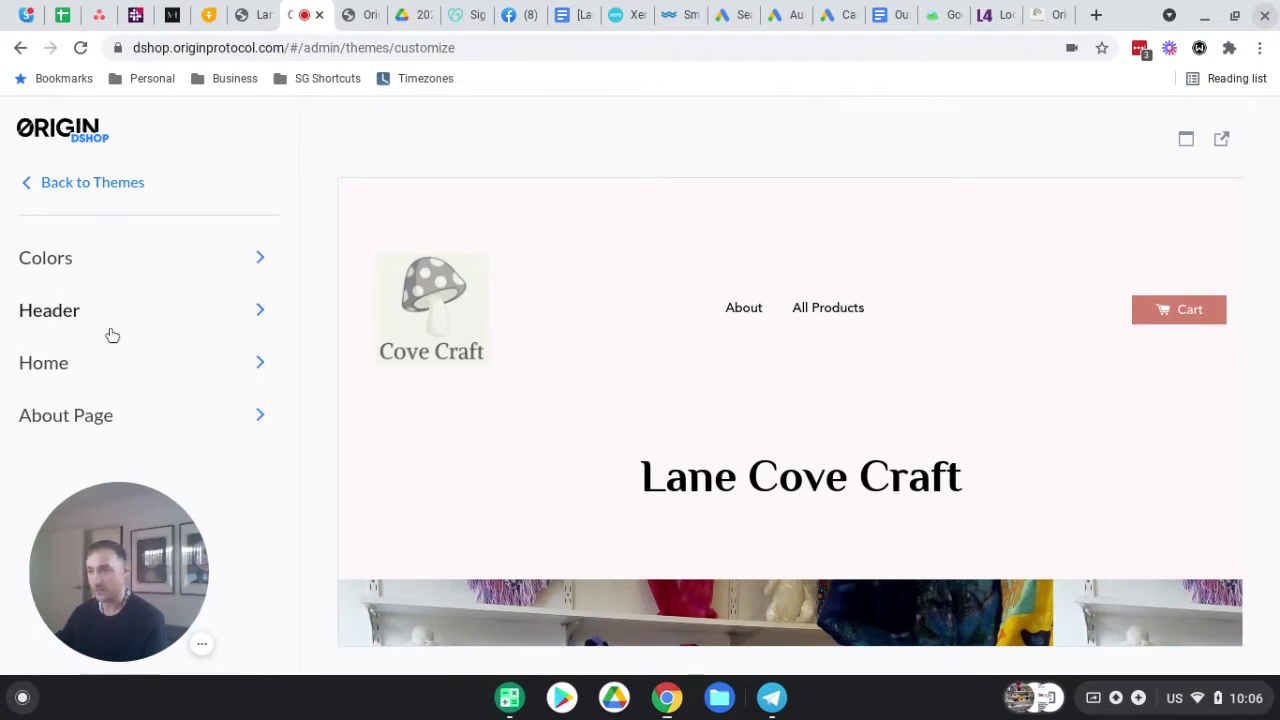
click(55, 258)
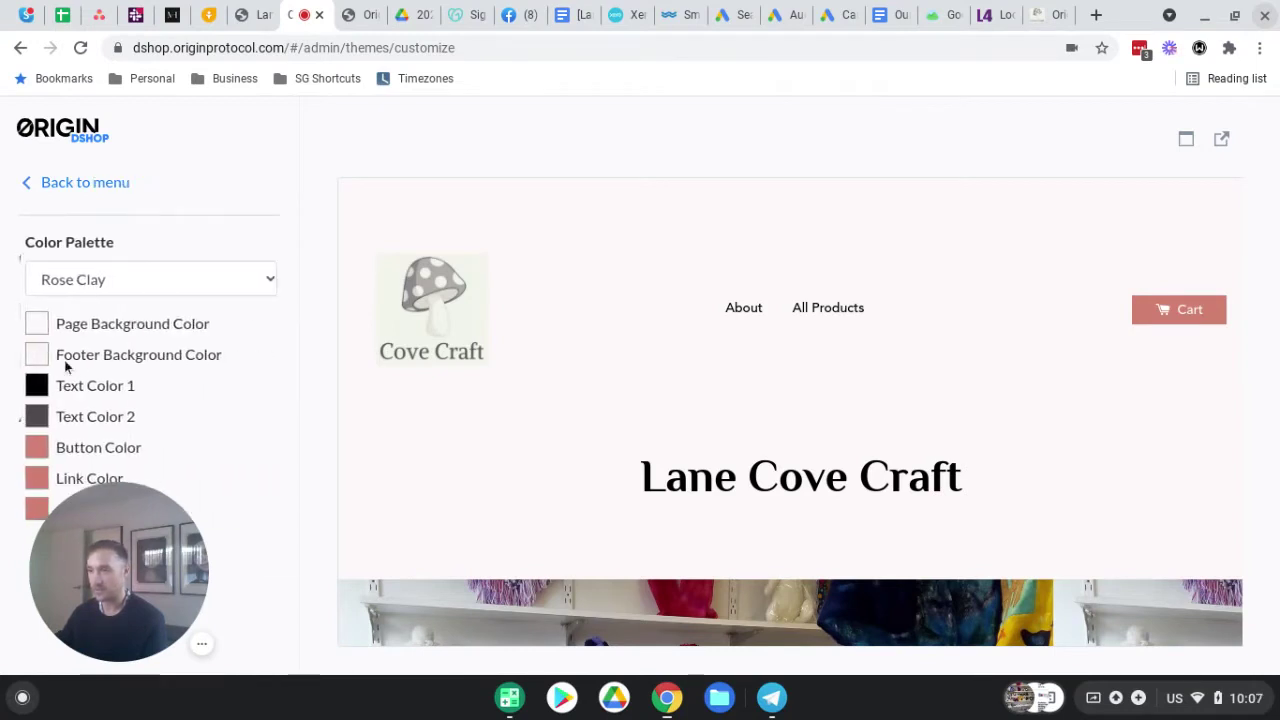
click(100, 279)
click(60, 313)
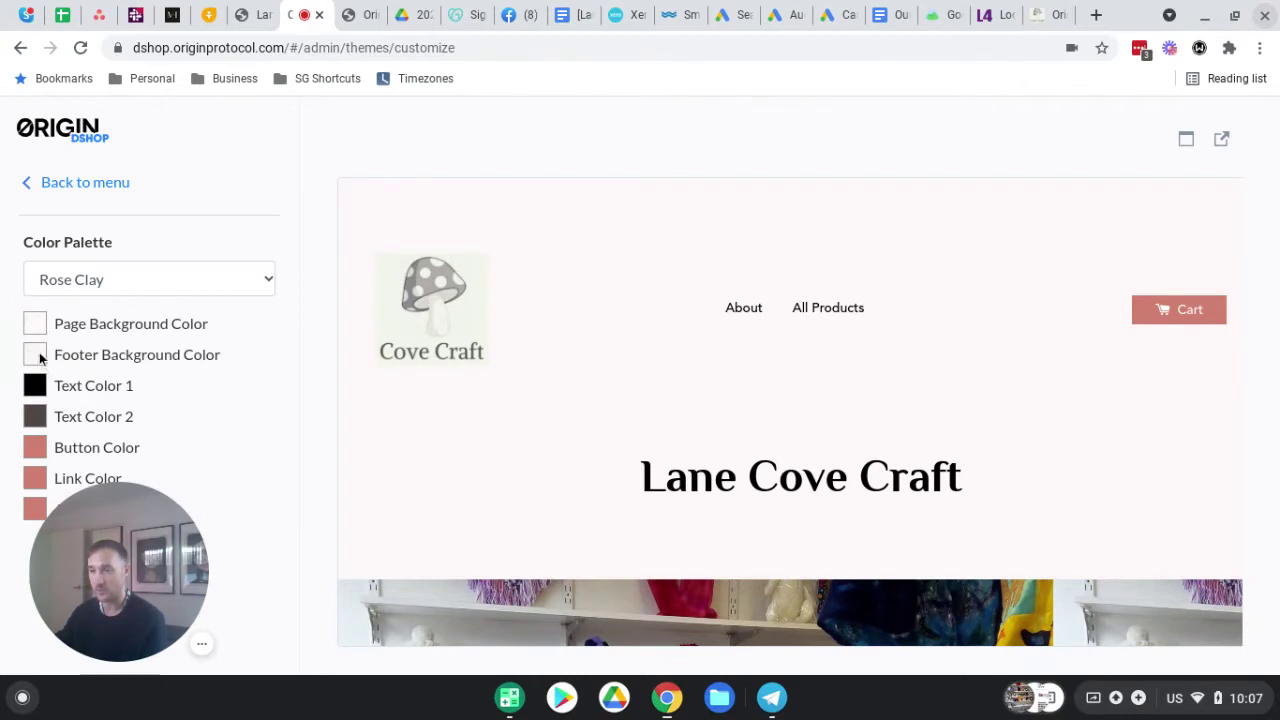
click(46, 190)
Examine the theme's header settings, including the shop logo and the primary menu.
click(71, 314)
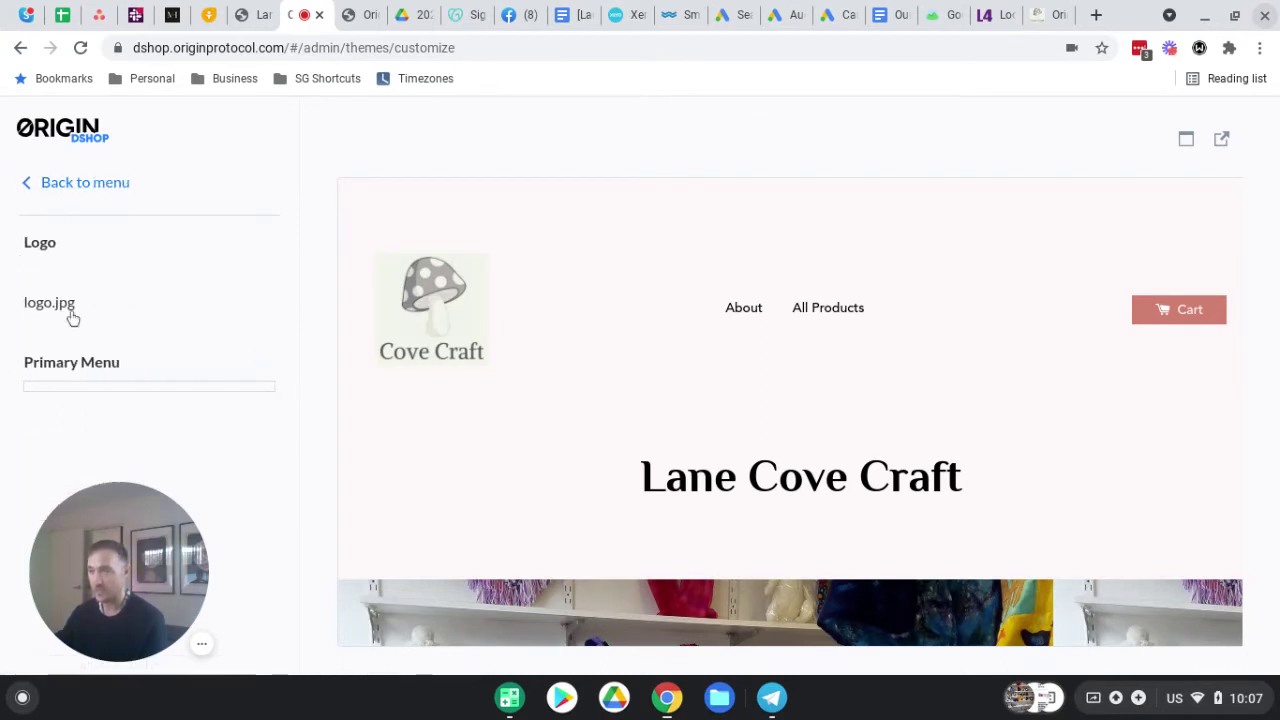
drag(166, 523, 561, 393)
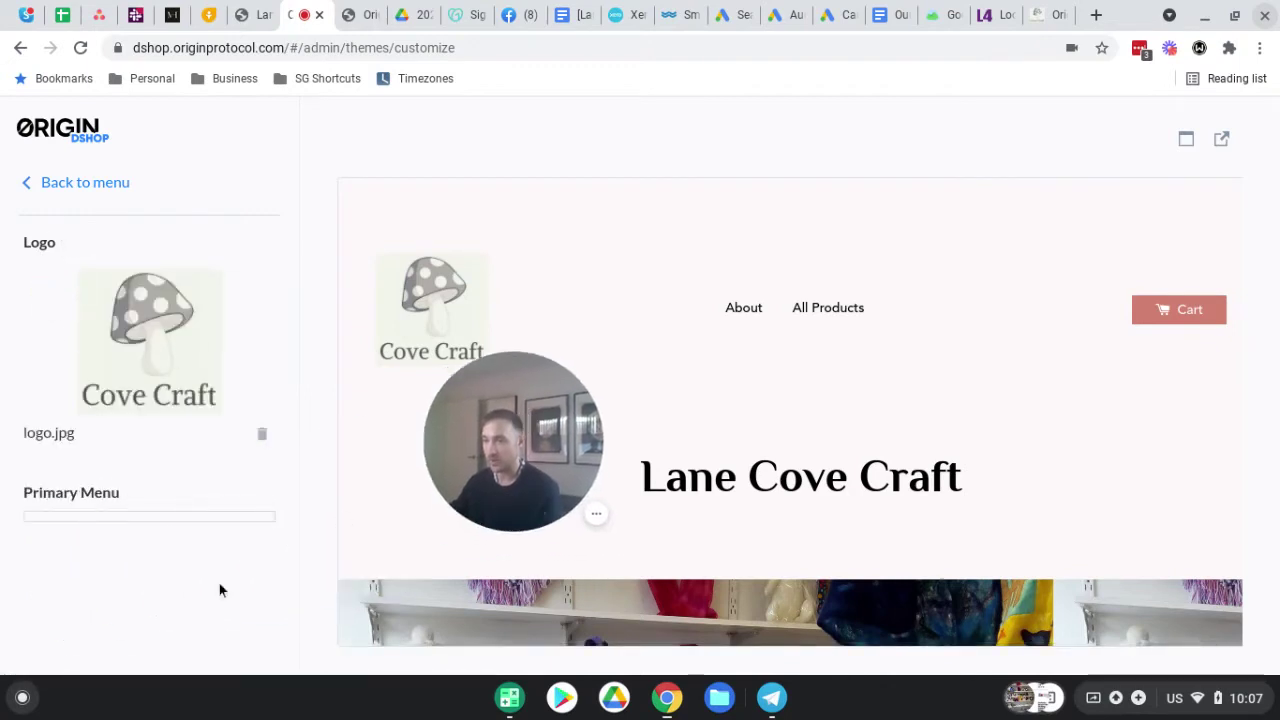
click(74, 187)
Examine the home page settings, including header text, header image and featured products, alongside the page preview.
click(95, 368)
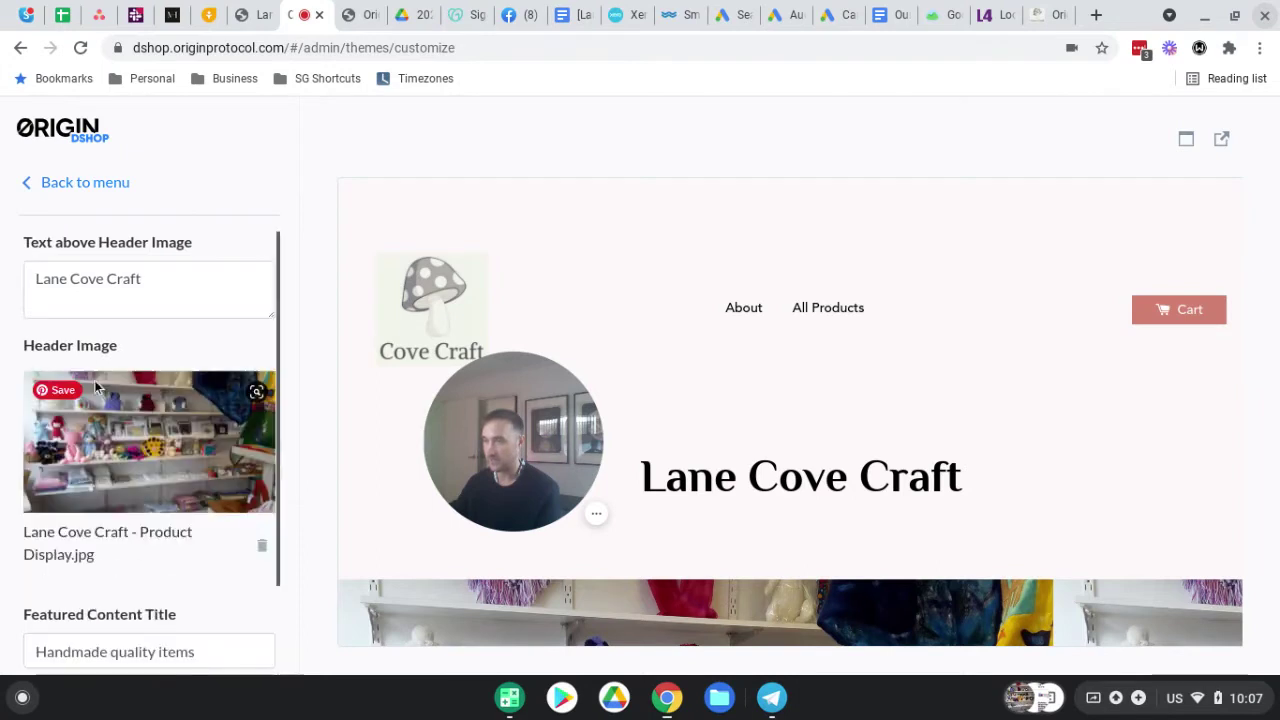
click(152, 268)
scroll(100, 360, down, 2)
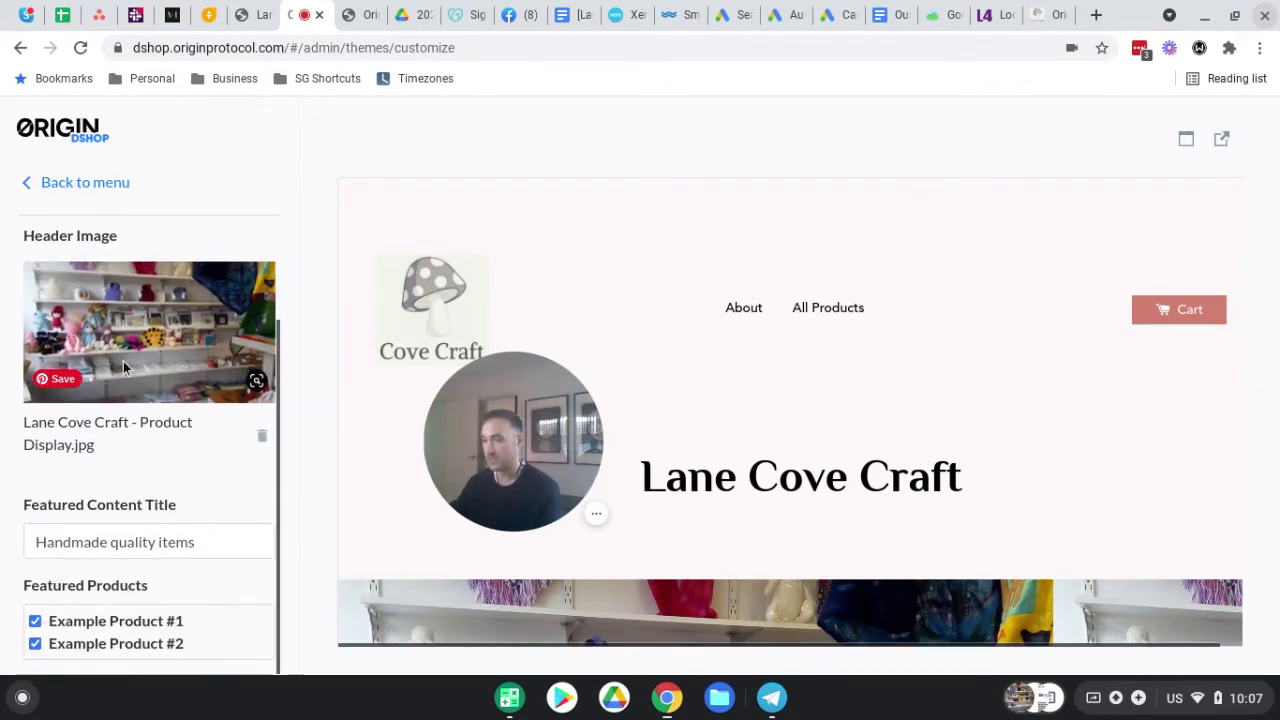
scroll(835, 366, down, 10)
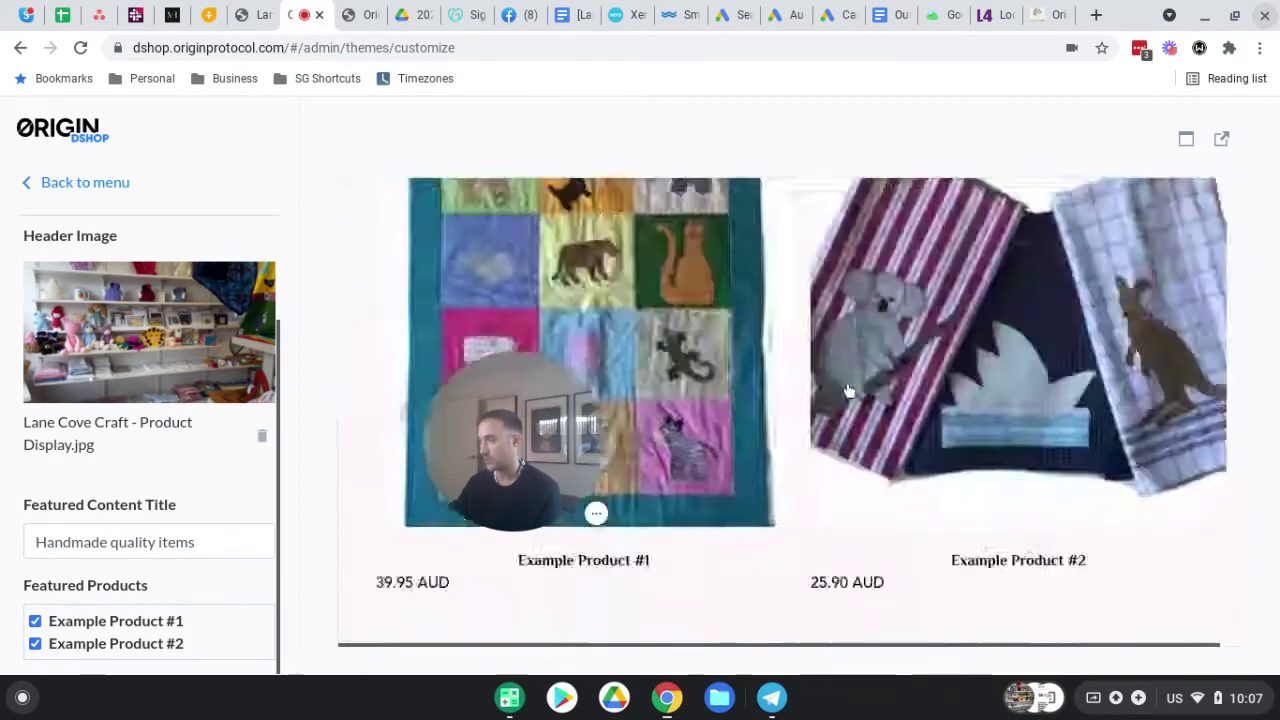
scroll(853, 399, up, 10)
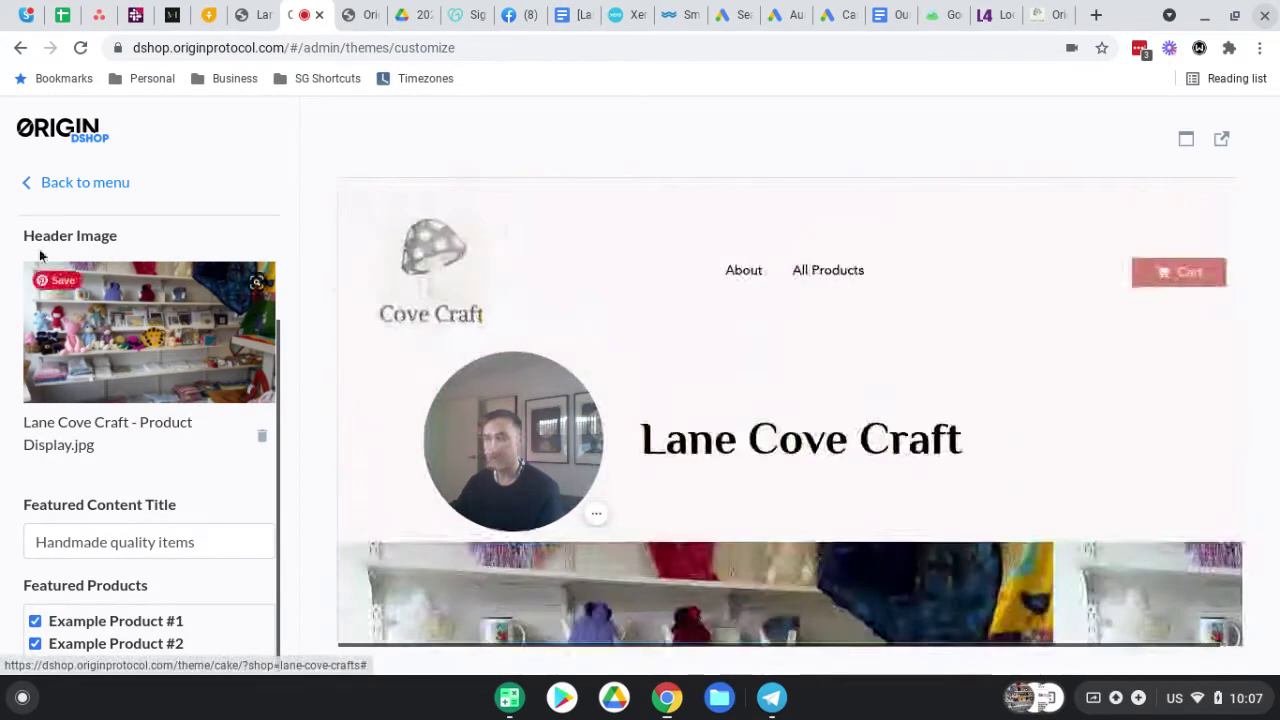
click(55, 185)
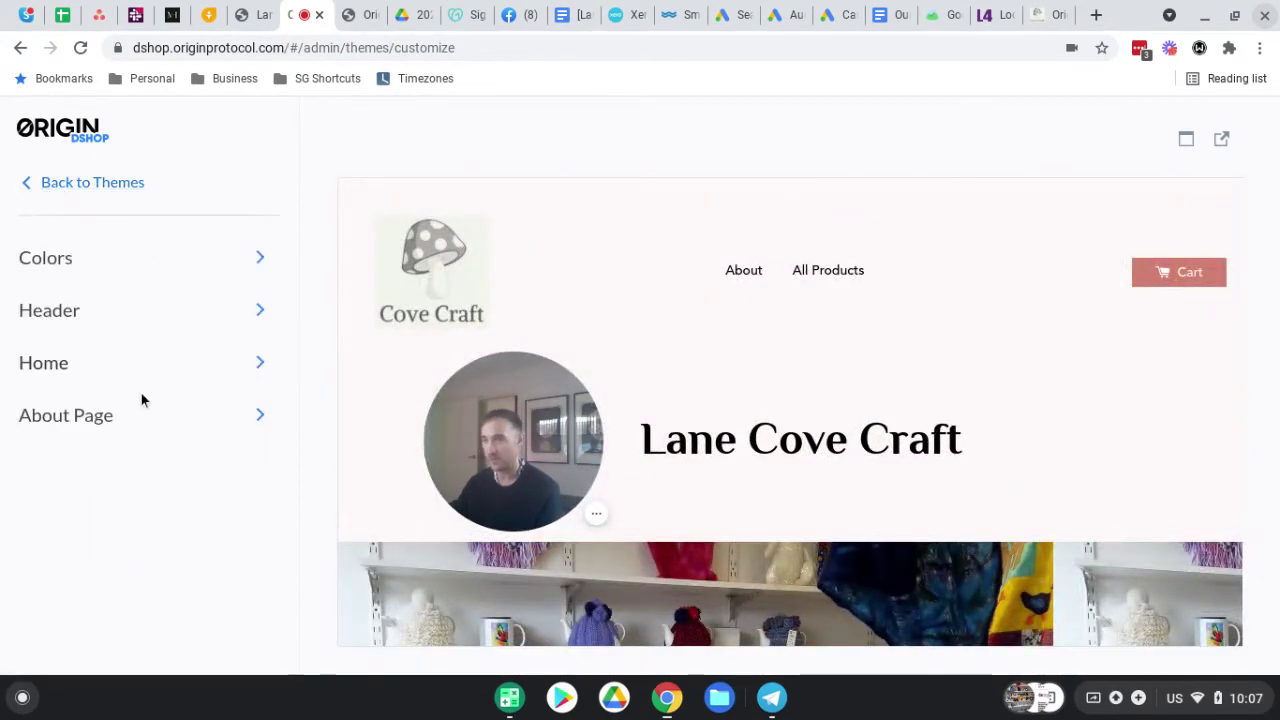
Examine the About page's text and image settings and look through the page's preview down to the footer.
click(78, 416)
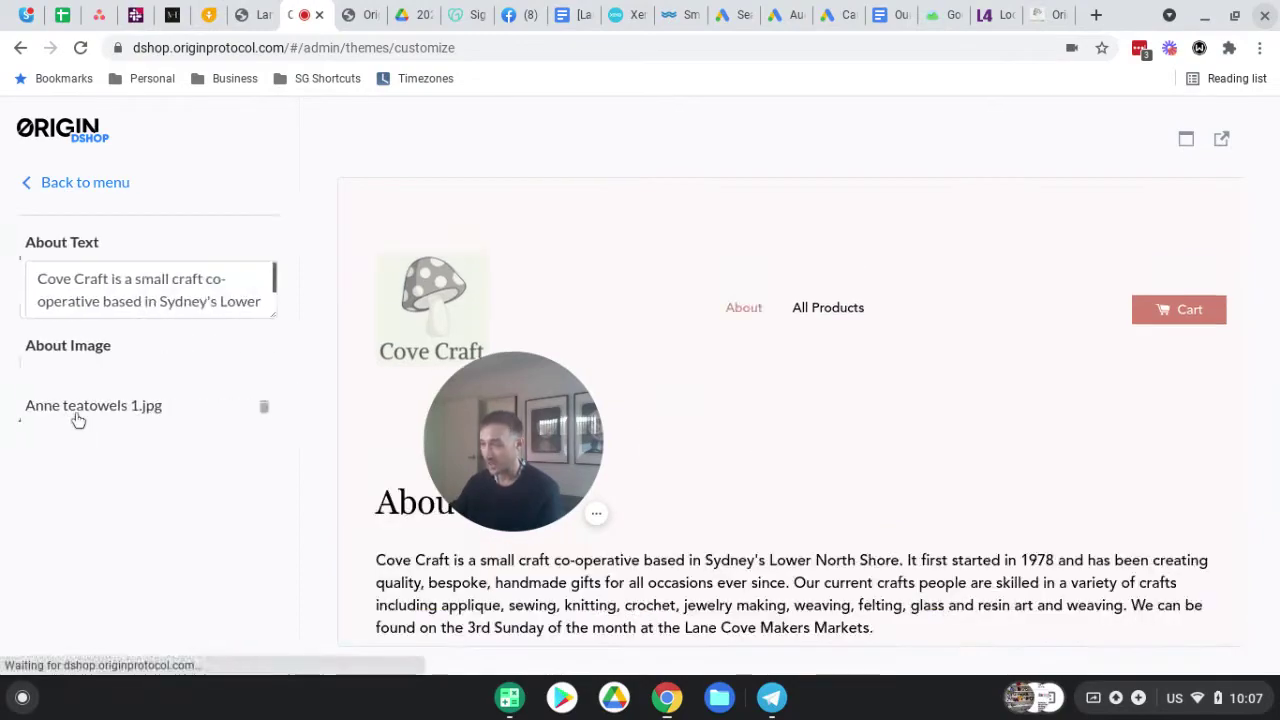
scroll(830, 372, down, 3)
scroll(830, 370, up, 3)
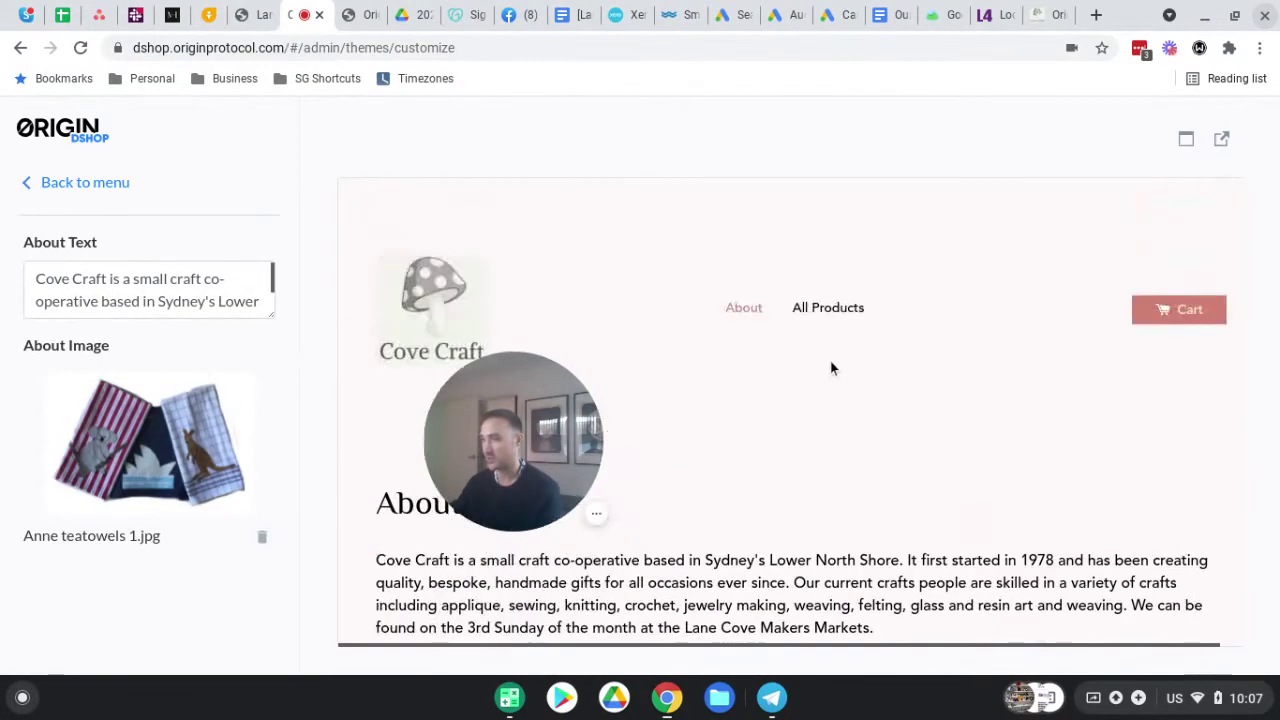
scroll(881, 411, down, 5)
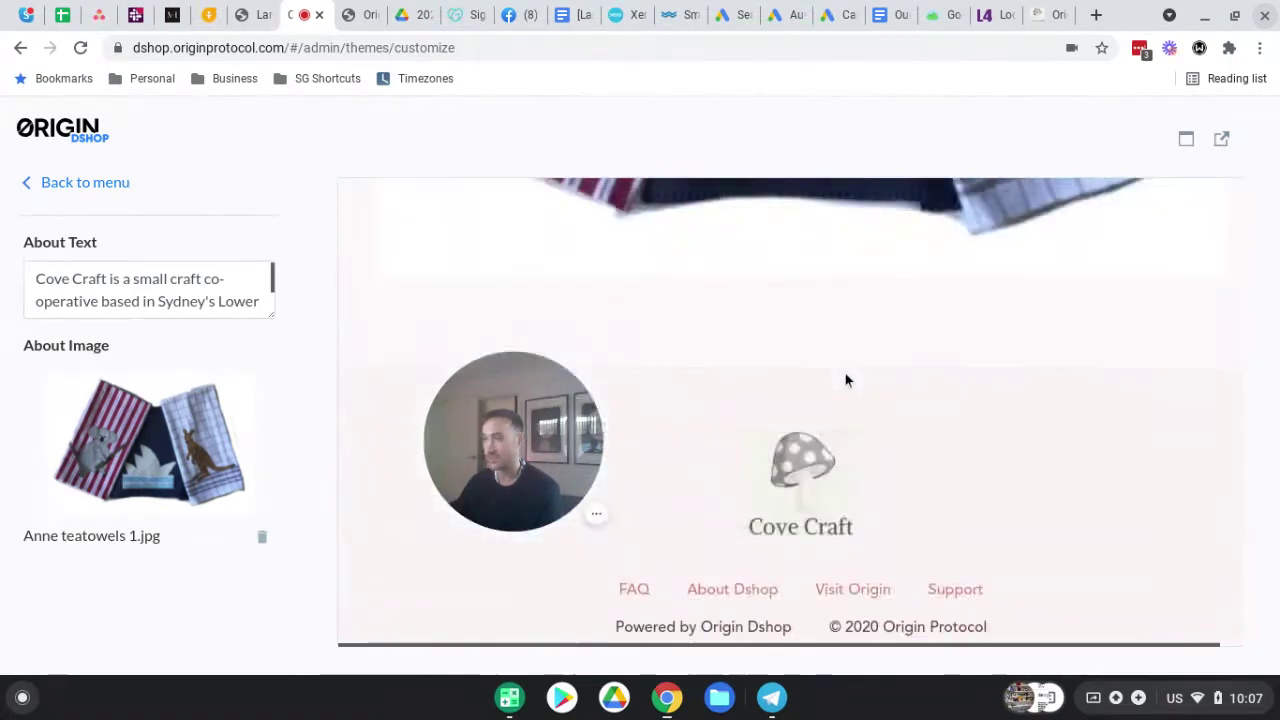
scroll(846, 377, up, 4)
scroll(906, 374, down, 5)
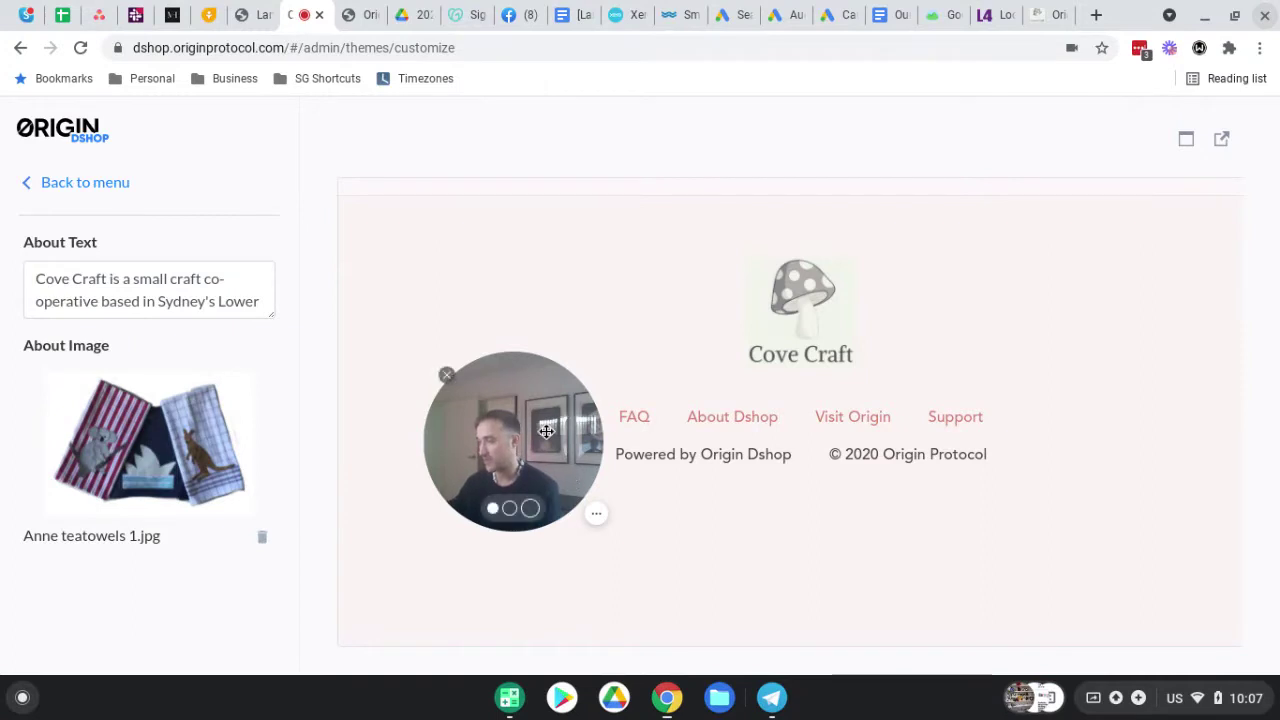
drag(553, 432, 1182, 565)
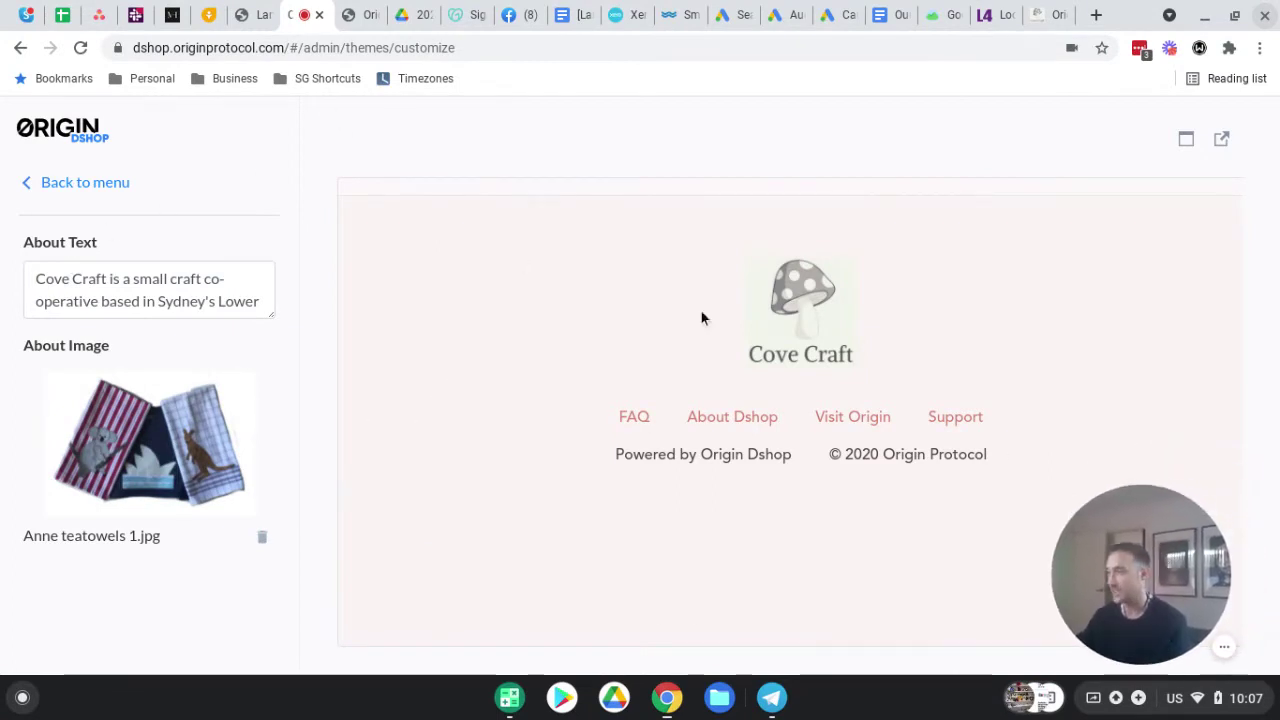
scroll(720, 300, up, 10)
scroll(709, 329, down, 8)
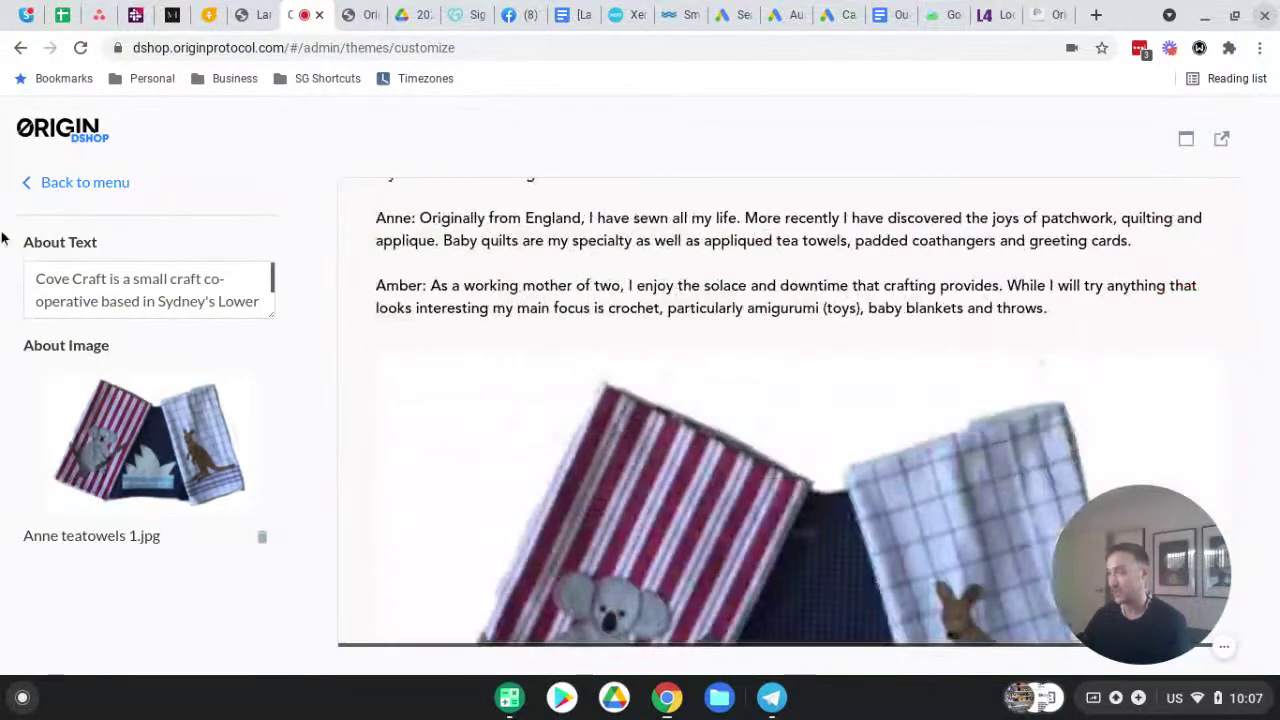
click(38, 186)
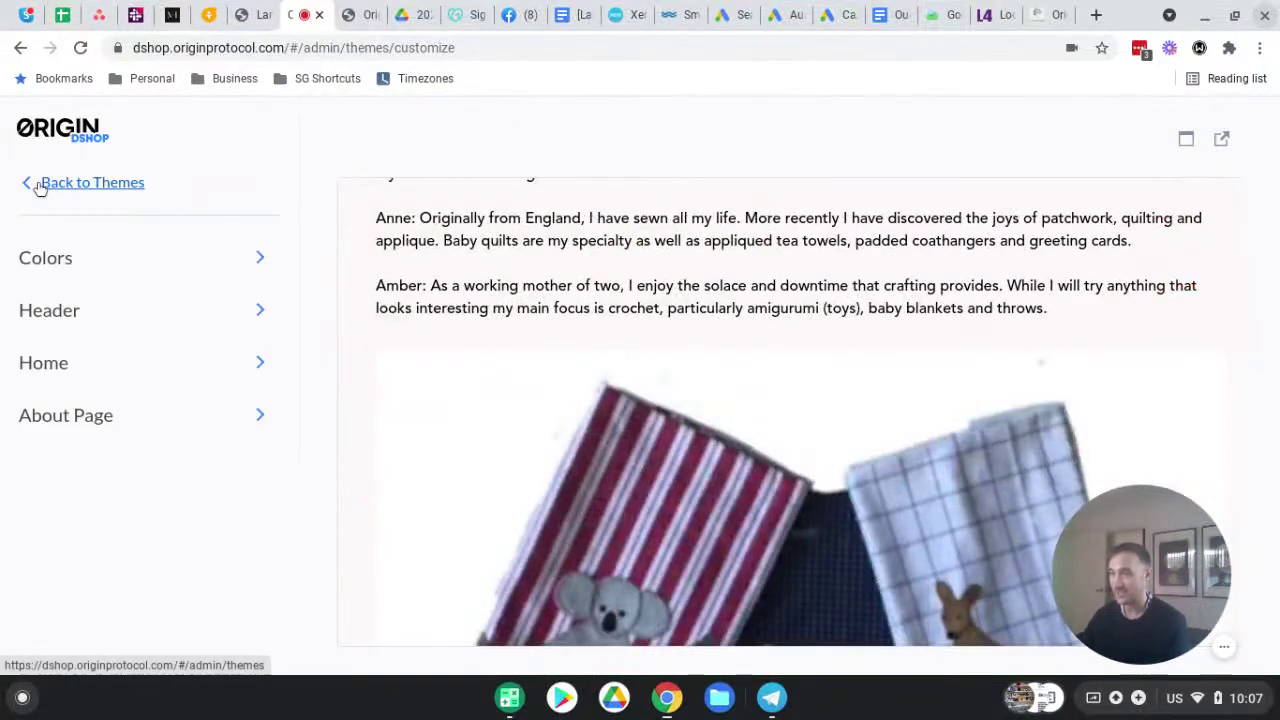
Replace the About page image with the Lane Cove Craft - Product Display image from the Content & Creatives folder and save the theme changes.
click(100, 415)
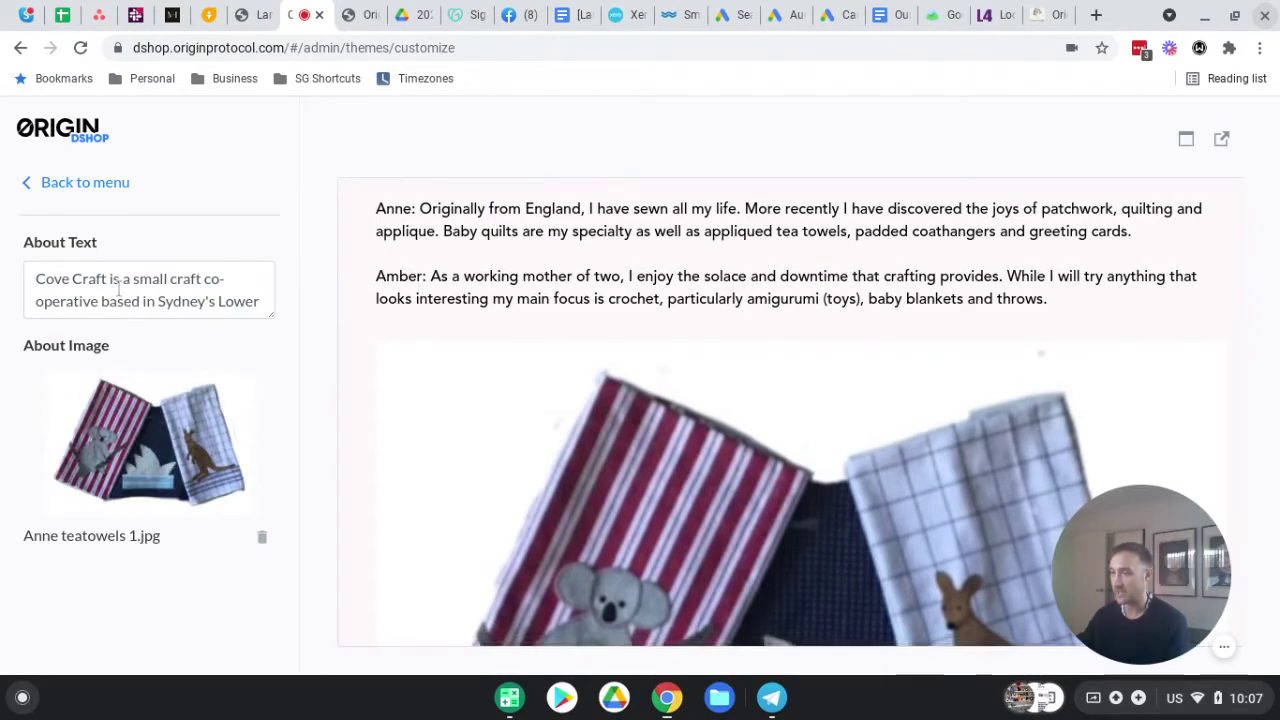
scroll(519, 318, up, 4)
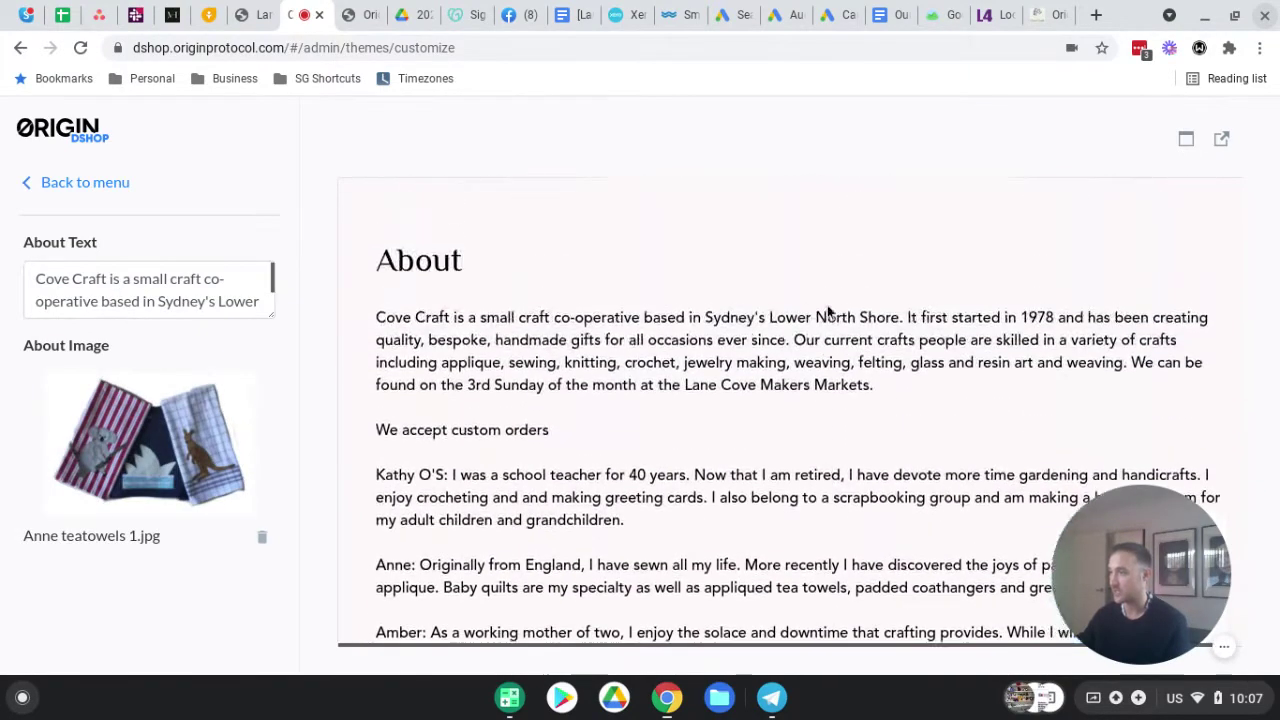
scroll(540, 366, down, 2)
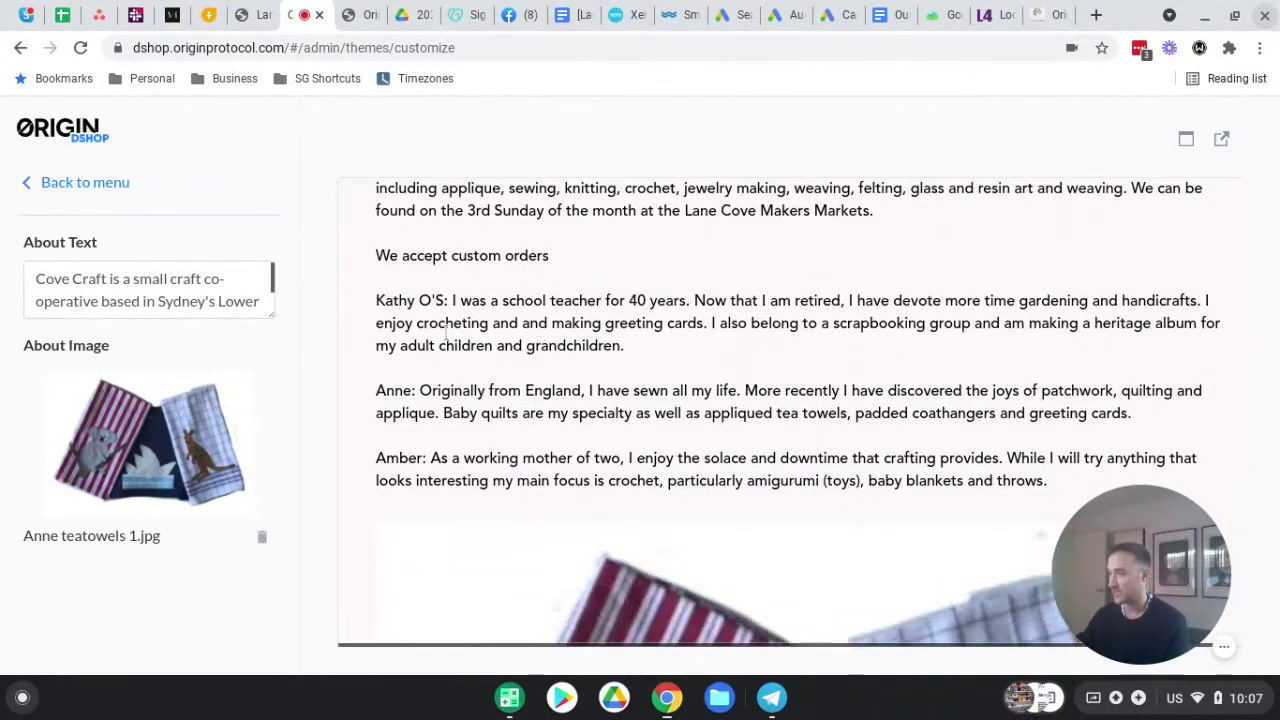
scroll(817, 346, down, 5)
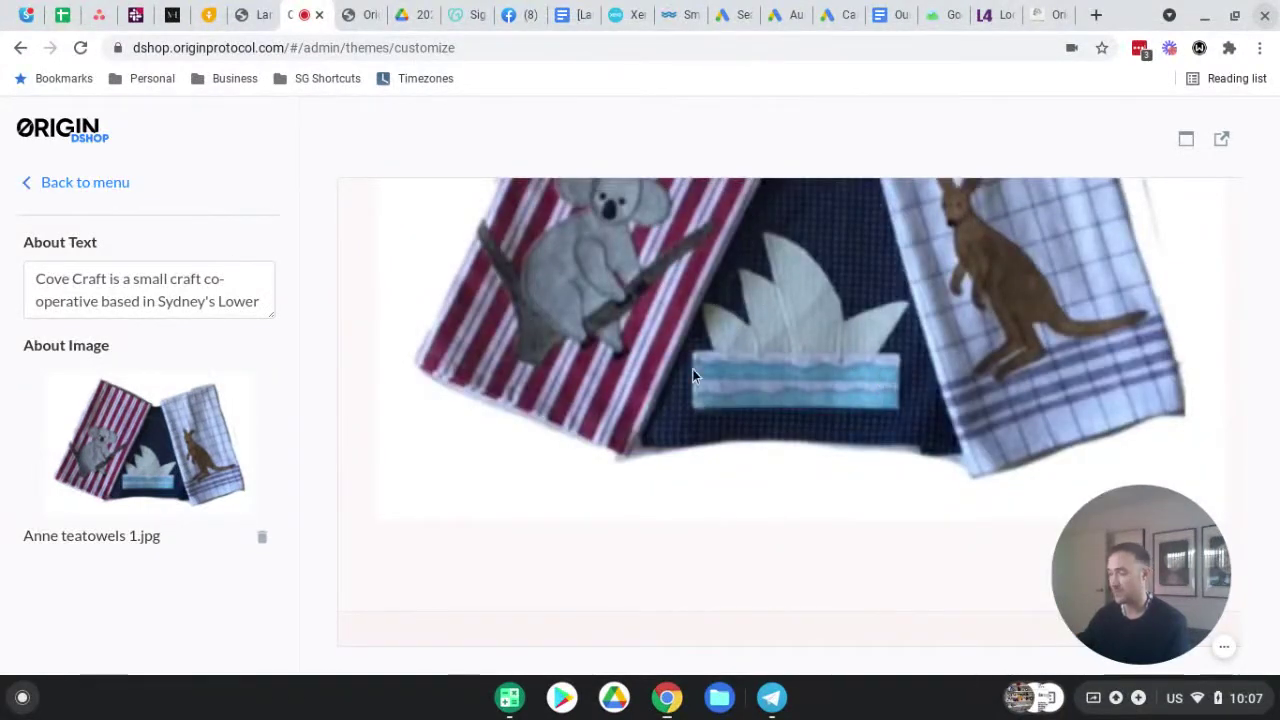
click(260, 540)
click(30, 425)
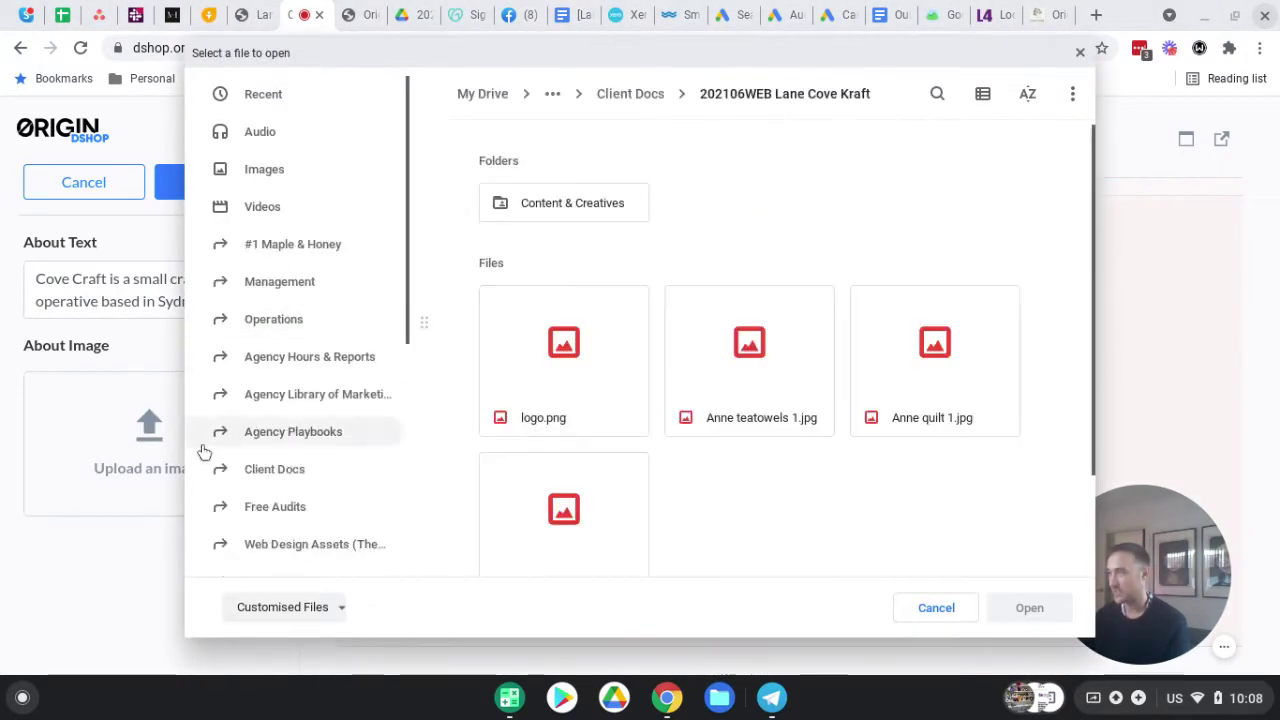
double_click(571, 203)
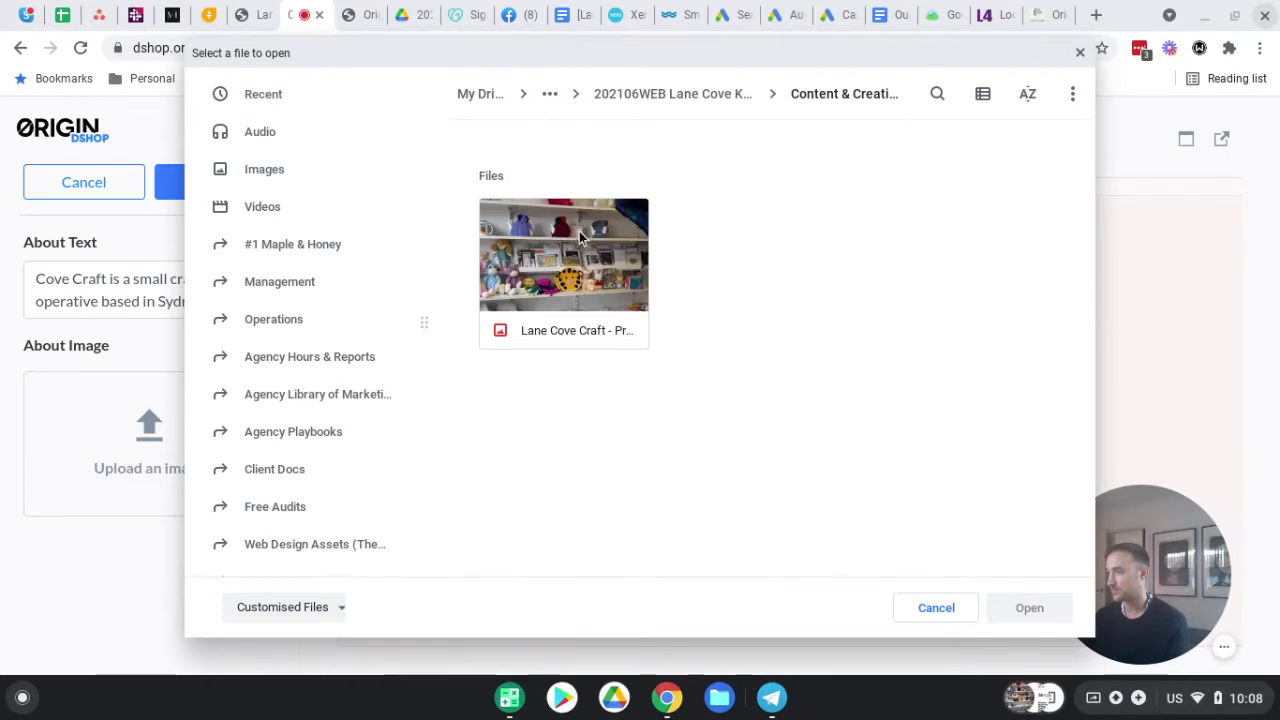
click(571, 215)
click(1020, 606)
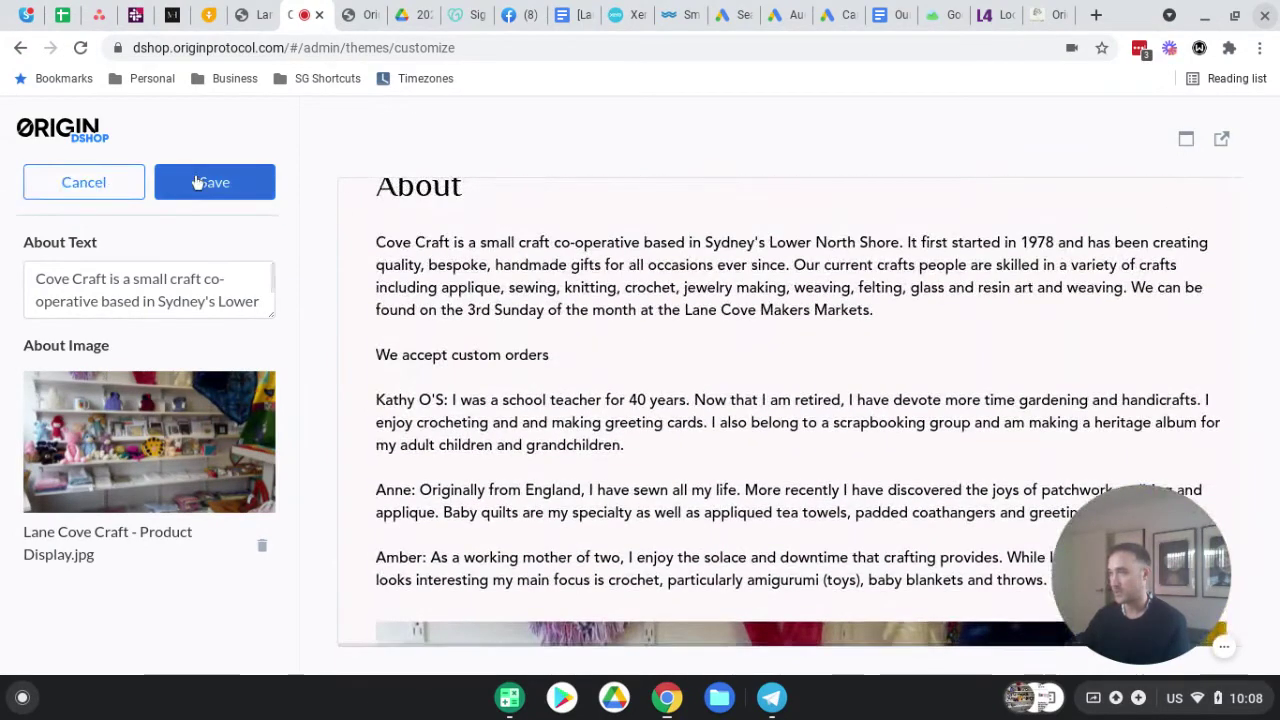
click(222, 188)
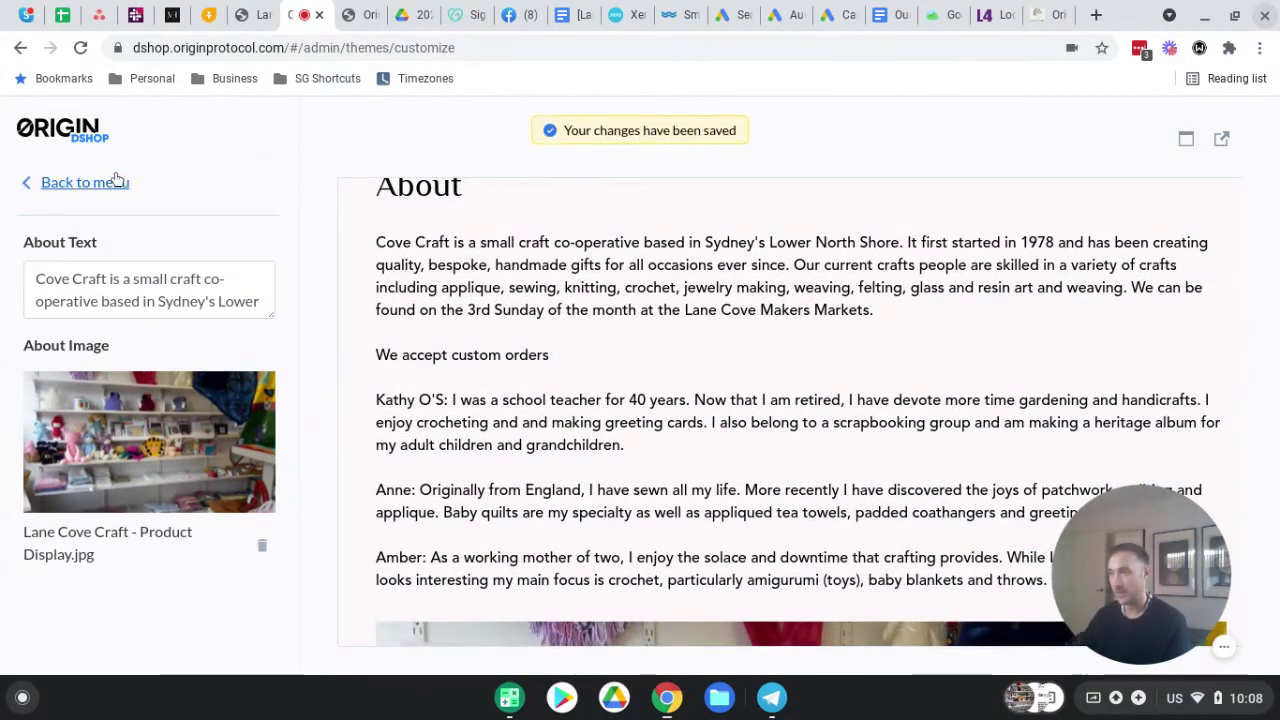
Leave the theme customization and start a new product titled "Example Product #3".
click(117, 181)
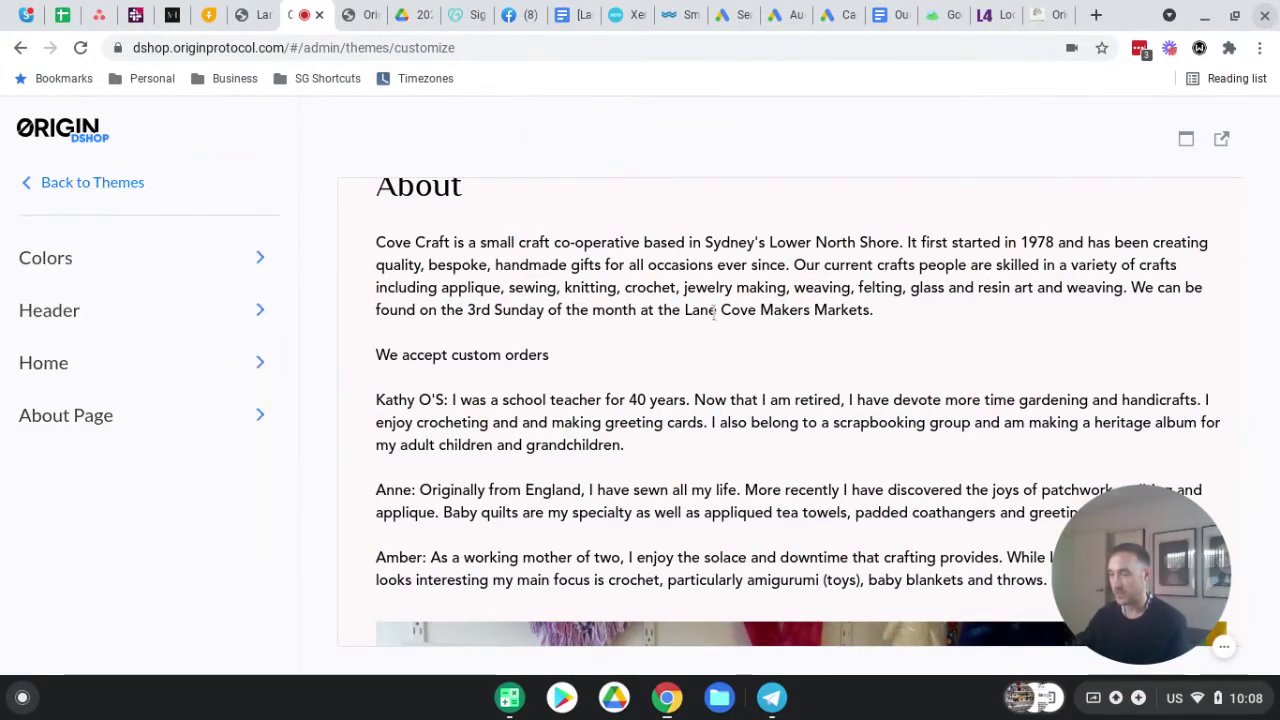
click(90, 181)
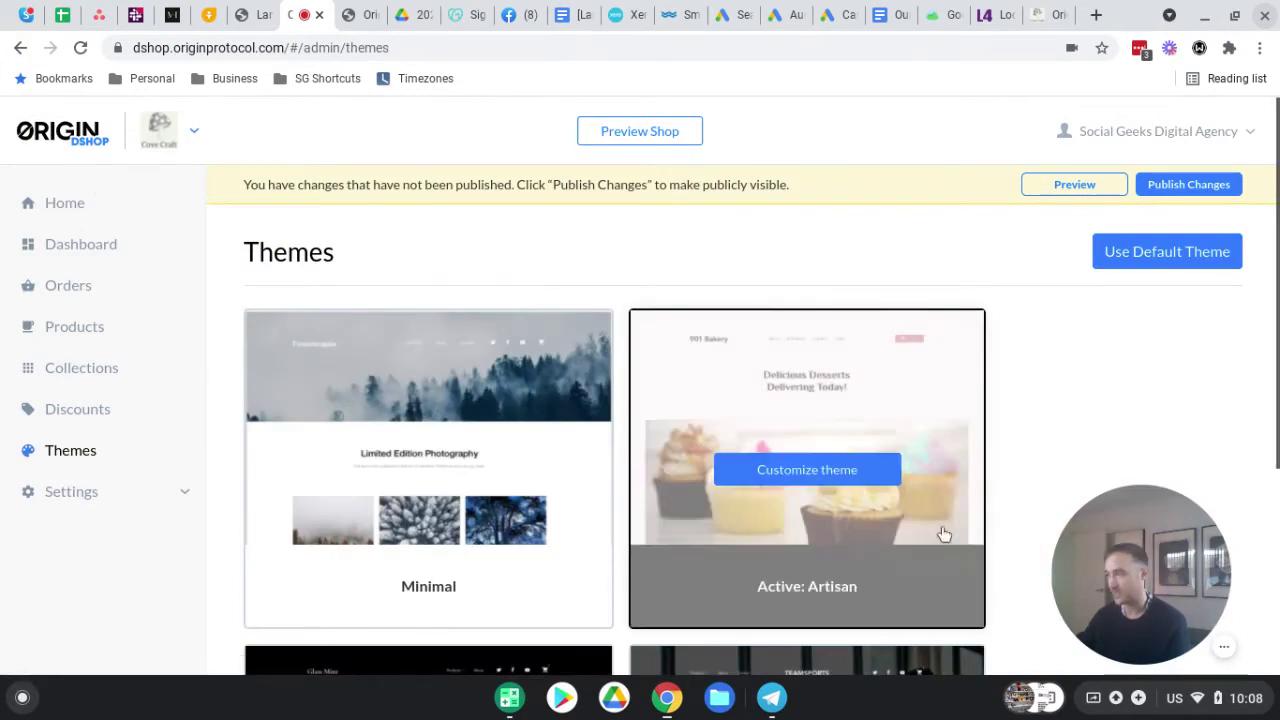
click(84, 327)
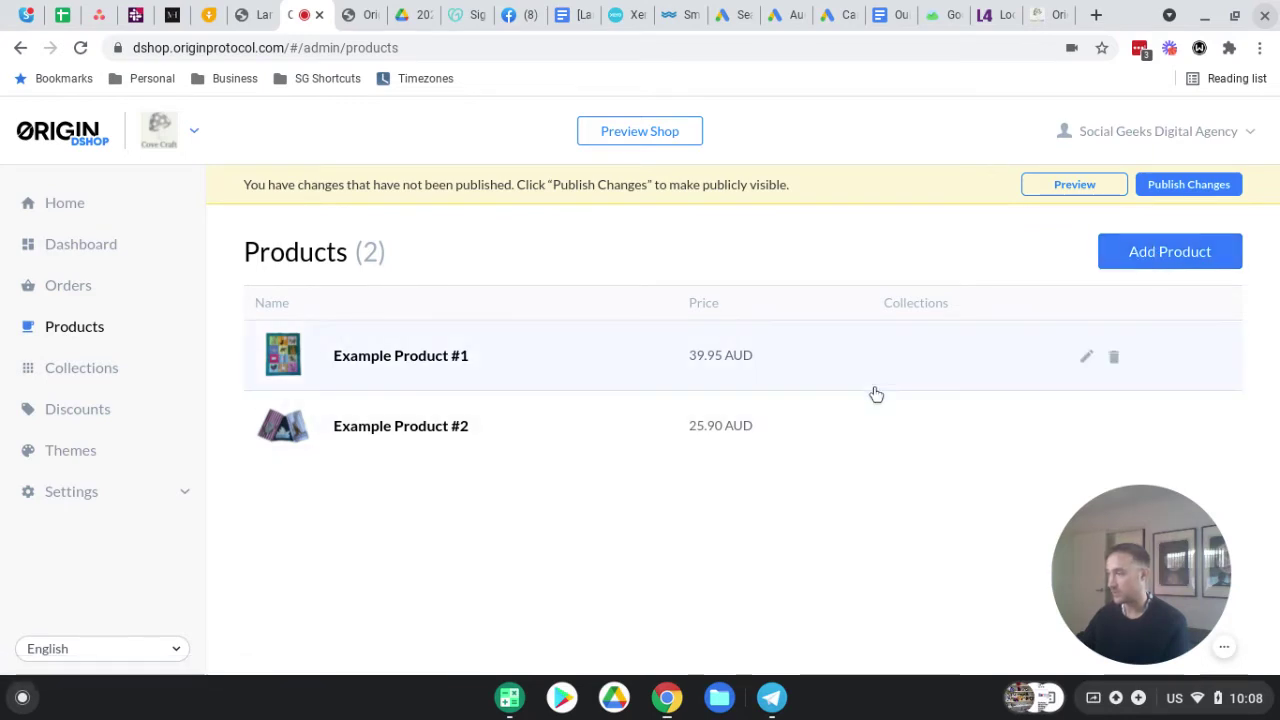
click(1134, 254)
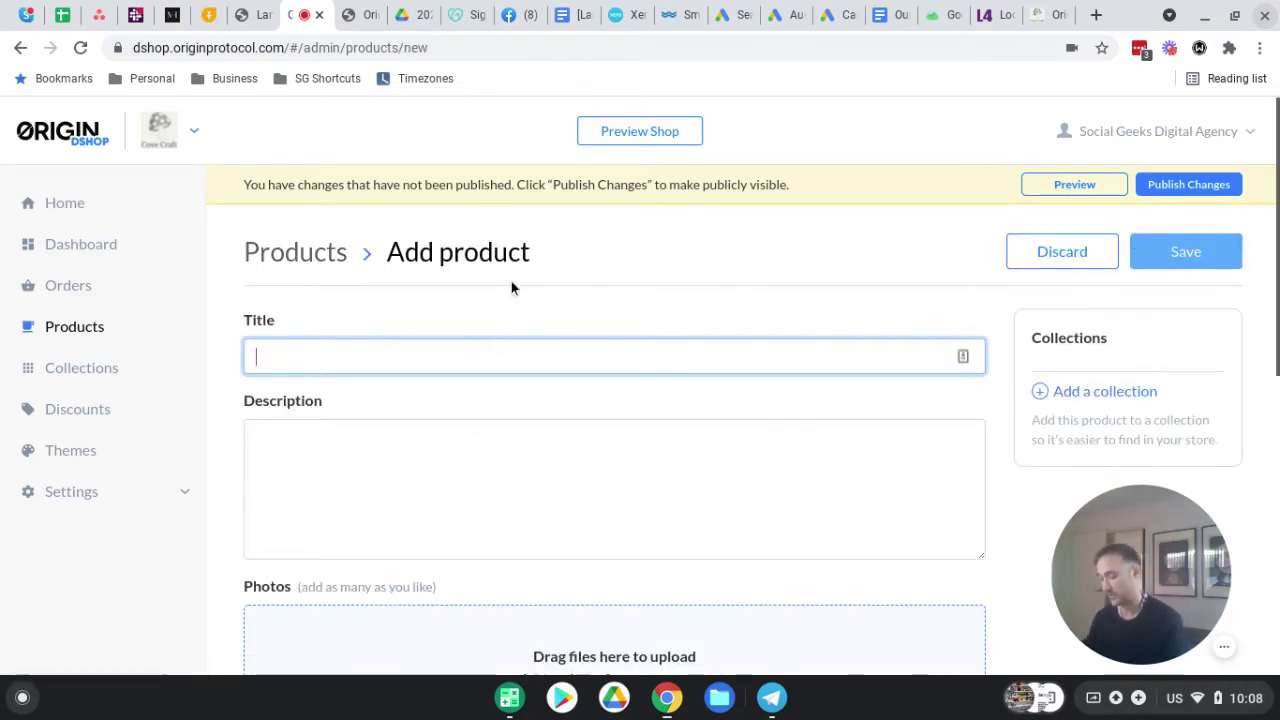
text(Example Product #3)
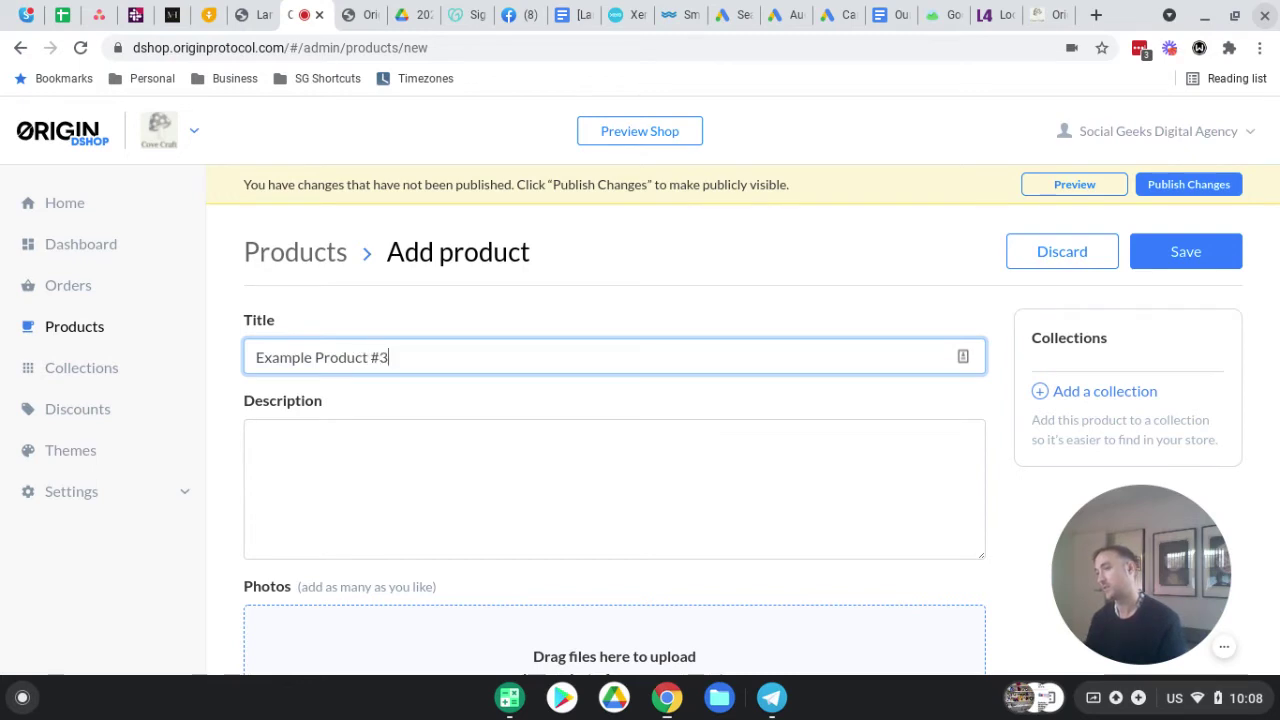
Fill the new product's description with the description text copied from Example Product #2 on the live storefront.
click(538, 471)
text(https://dshop.originprotocol.com/)
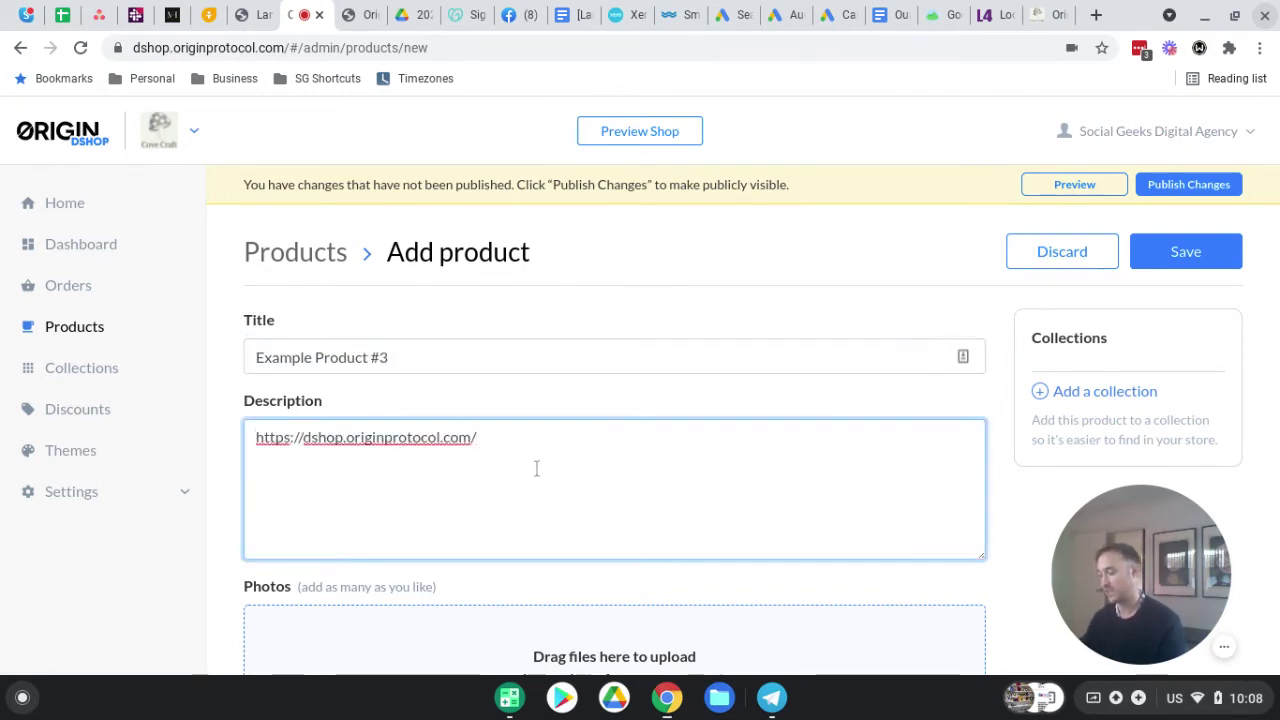
key(ctrl+z)
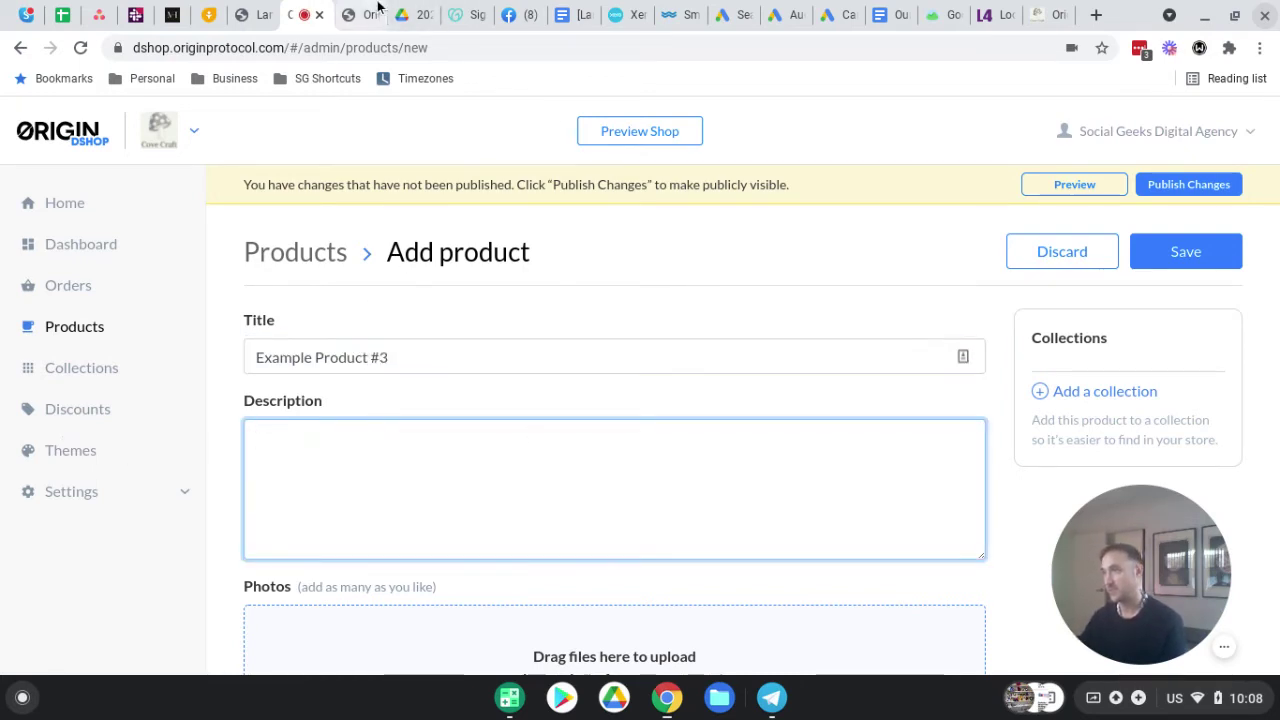
click(241, 14)
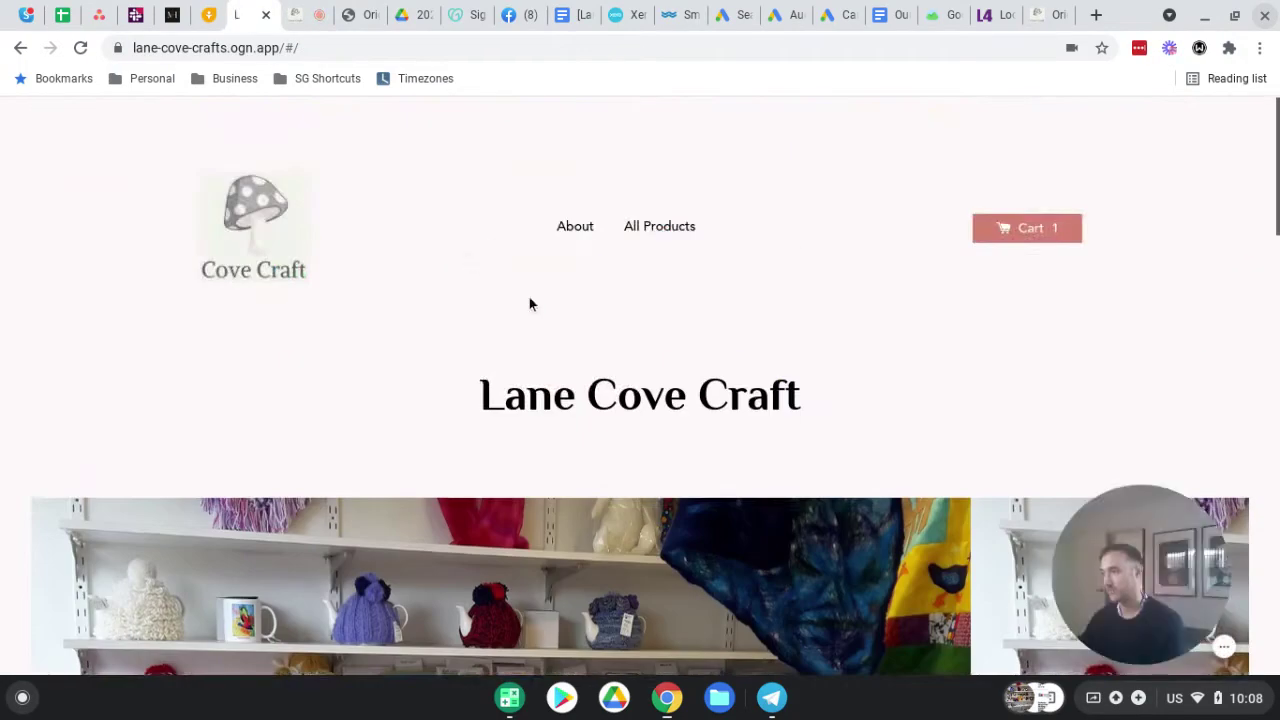
scroll(500, 320, down, 10)
click(765, 265)
scroll(600, 430, down, 4)
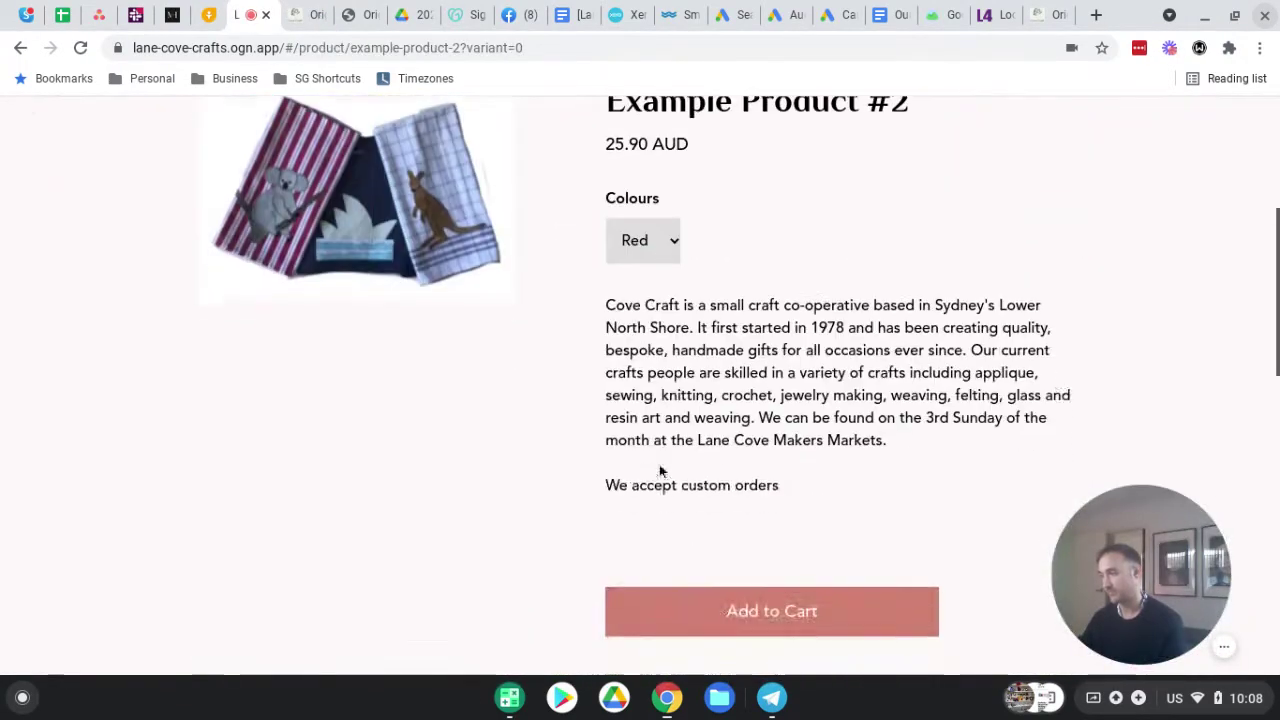
drag(805, 475, 586, 289)
key(ctrl+c)
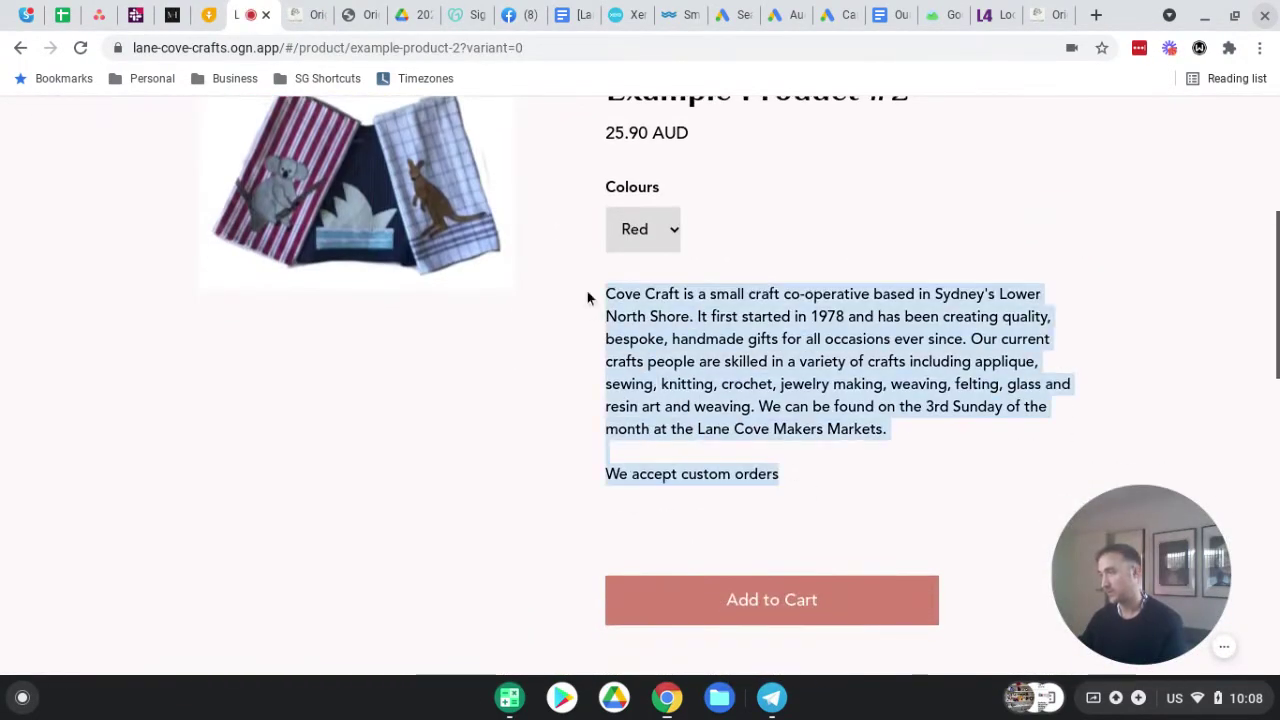
key(ctrl+Tab)
key(ctrl+v)
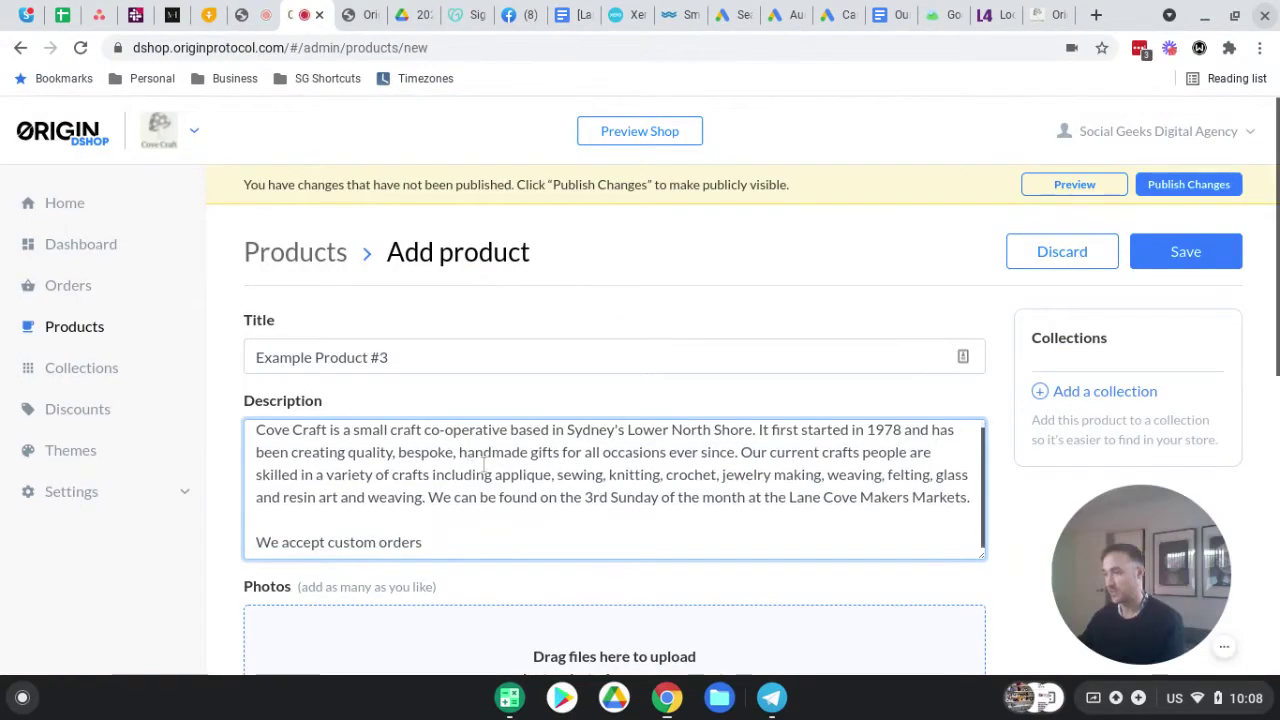
Add Anne teatowels 1.jpg, Anne quilt 1.jpg and home page cover photo.jpg as the product's photos.
scroll(560, 560, down, 2)
click(597, 535)
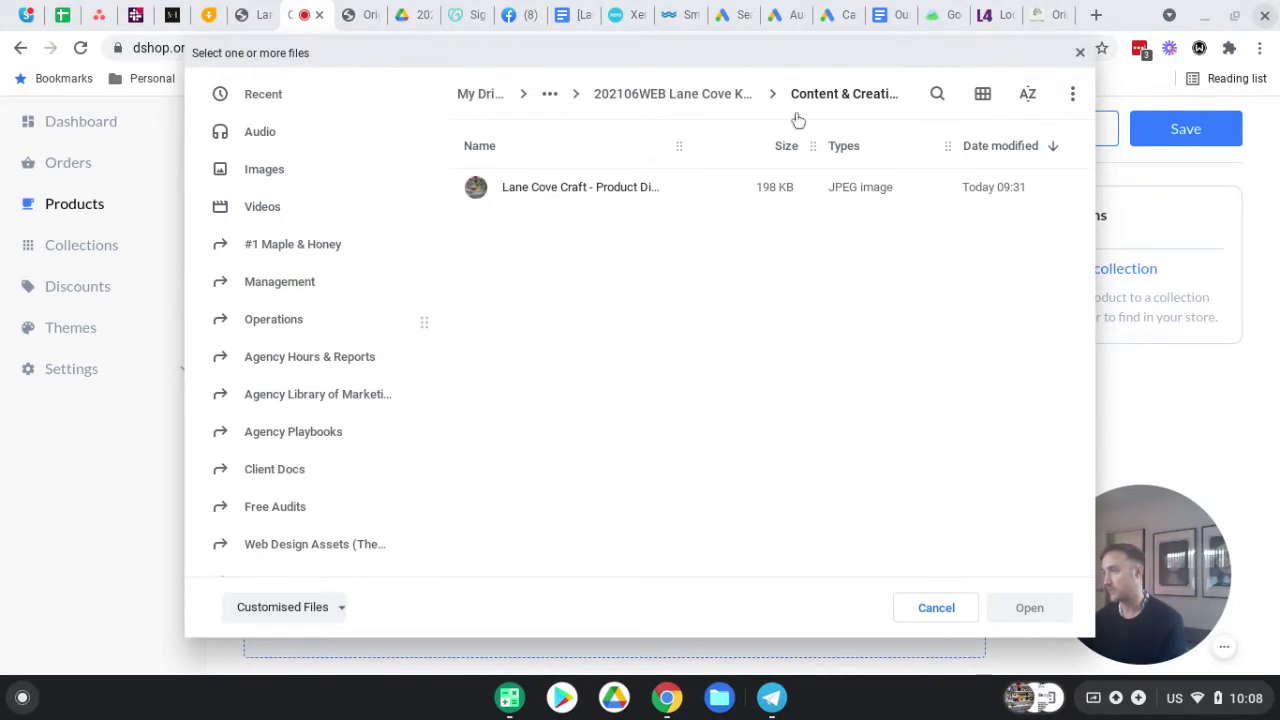
click(675, 94)
click(591, 341)
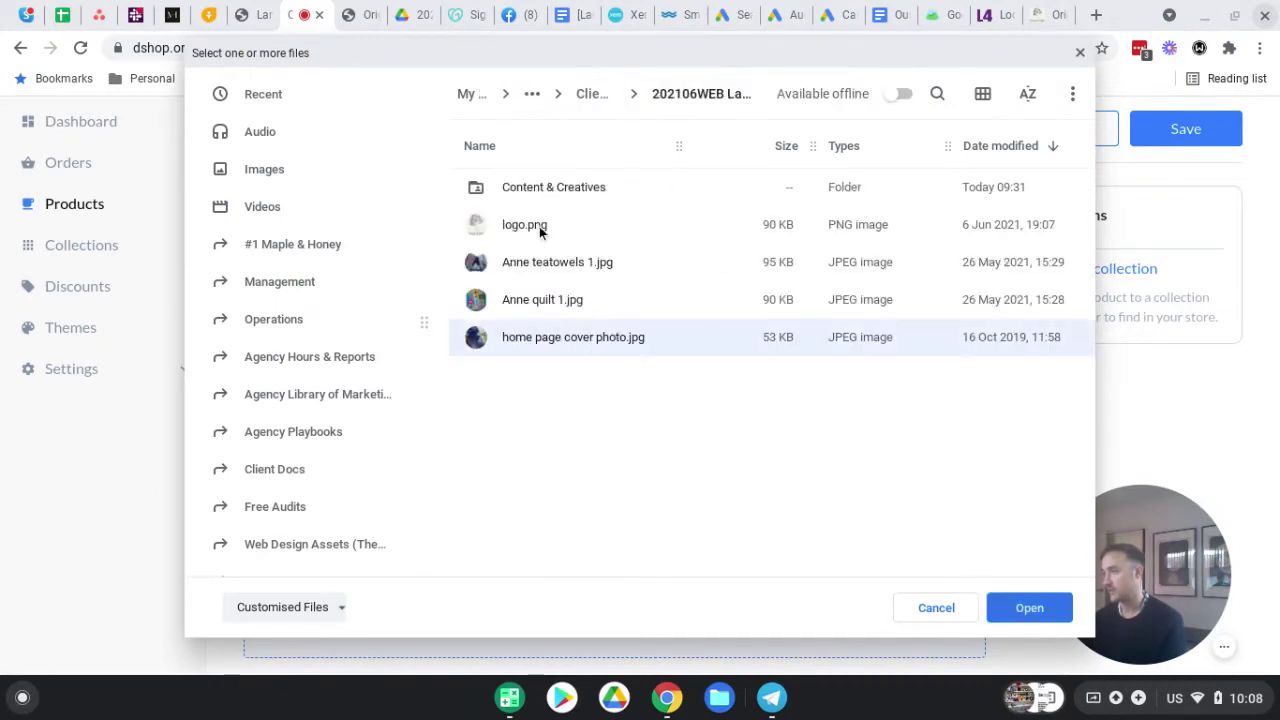
shift+click(545, 265)
click(1005, 607)
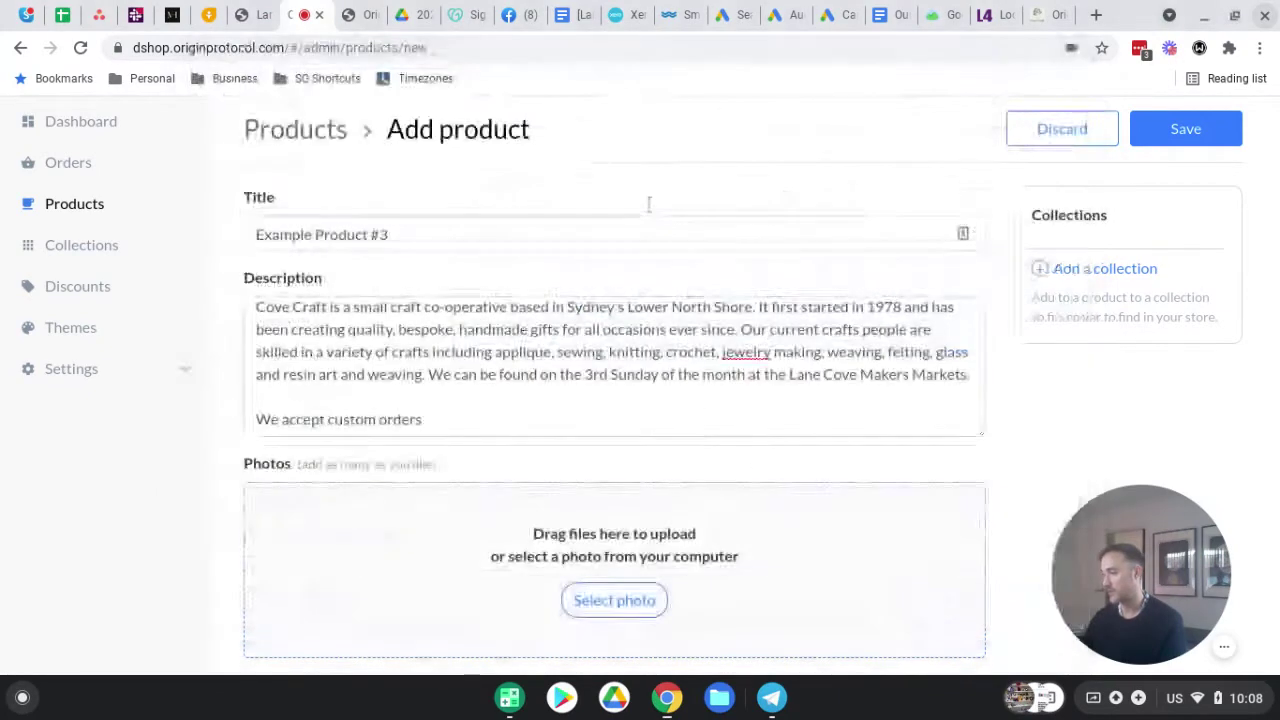
Set the new product's price to 59.95 AUD.
scroll(552, 393, down, 3)
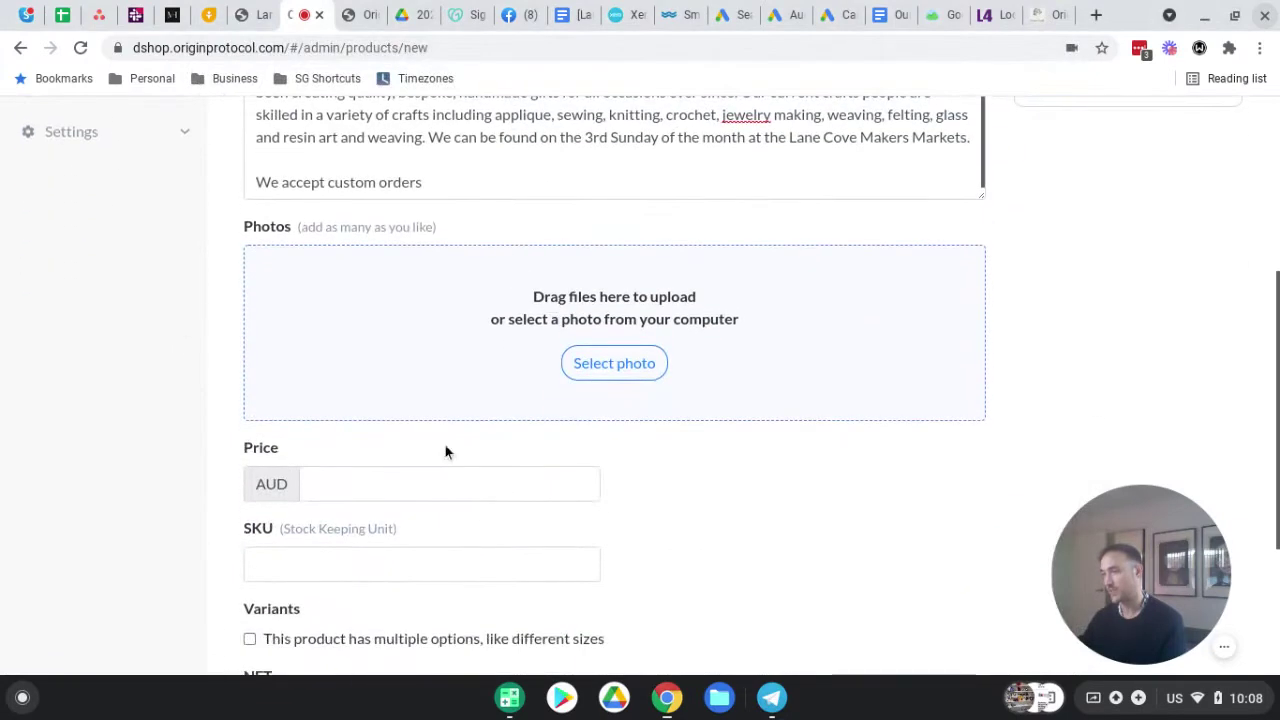
scroll(393, 498, down, 1)
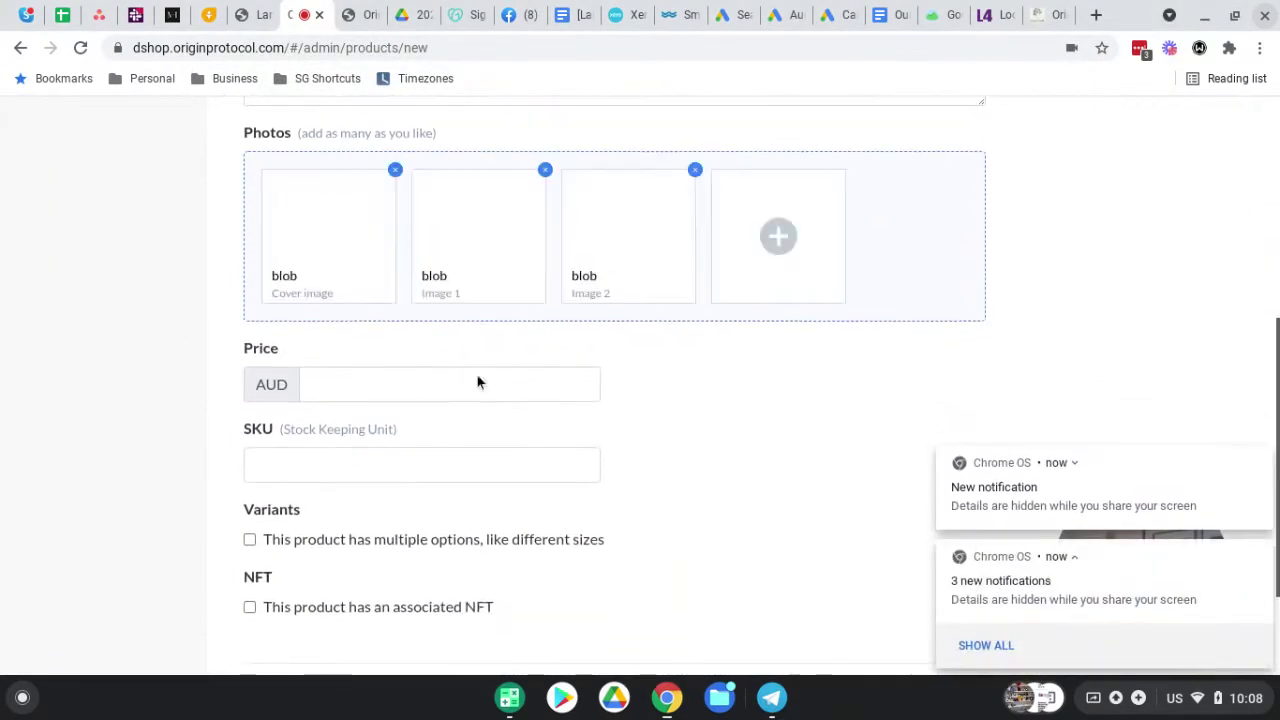
click(356, 375)
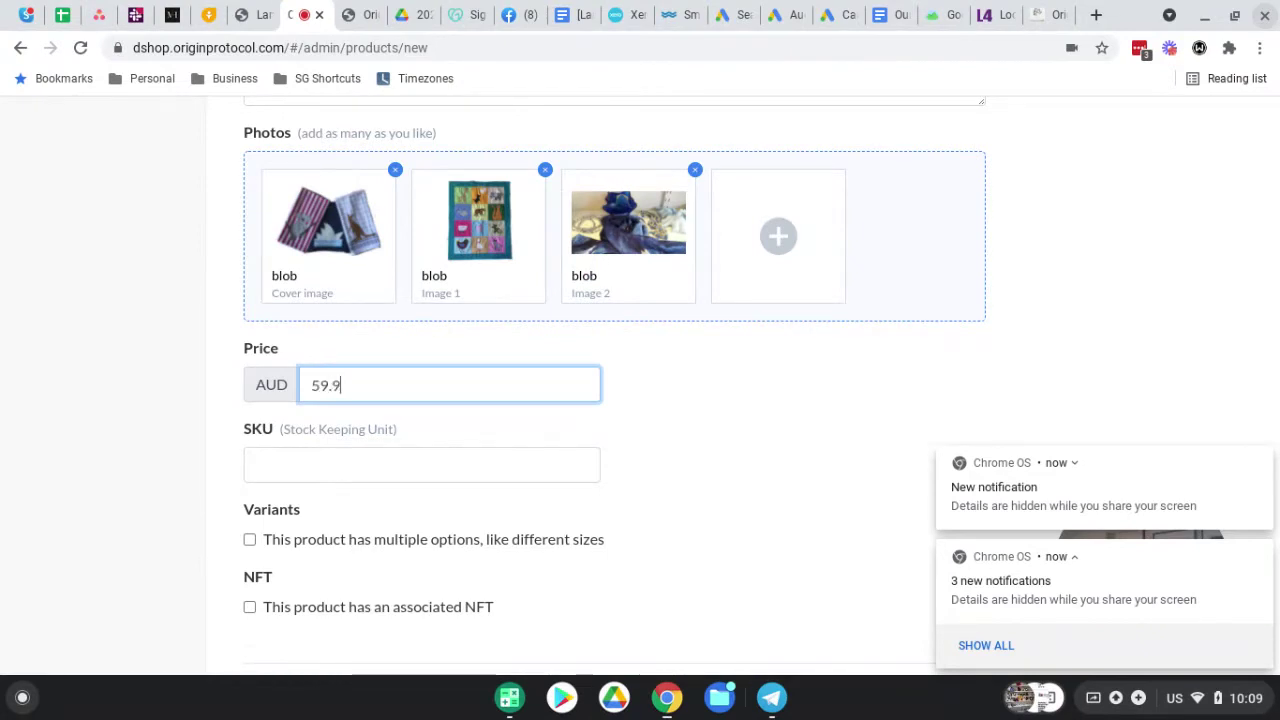
scroll(398, 460, down, 1)
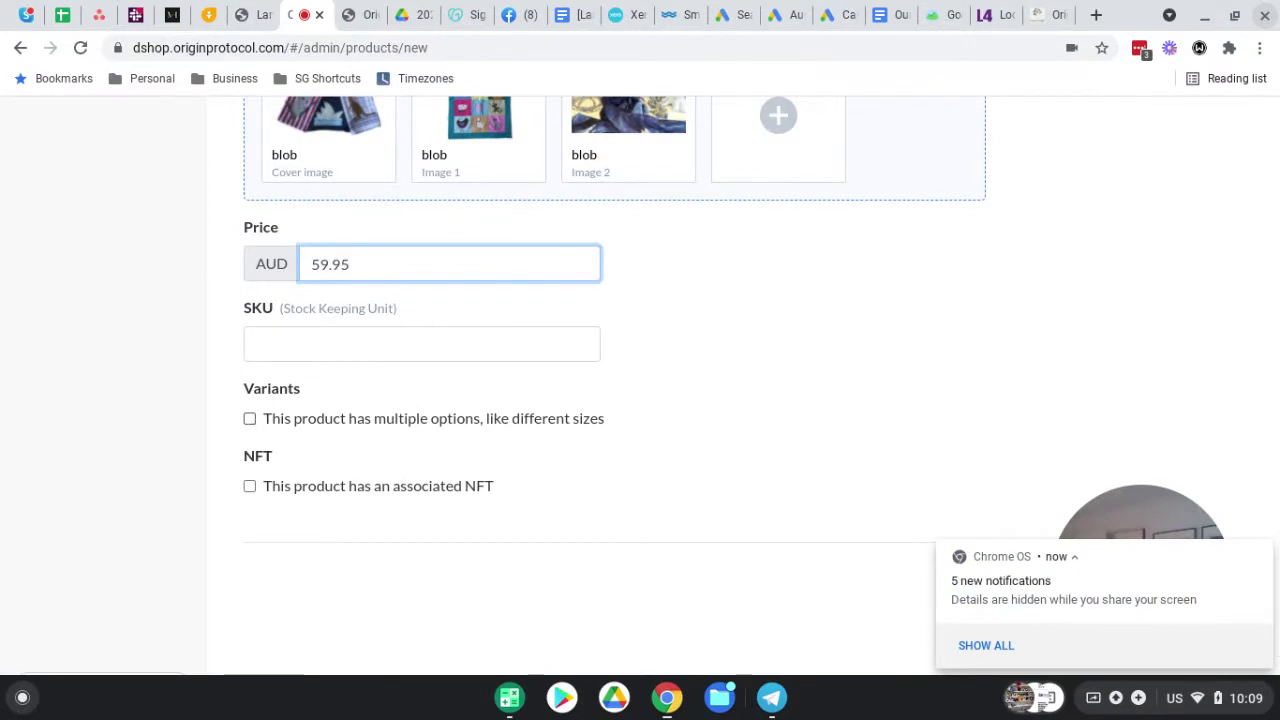
Enable multiple options for the product and name the first option "Size".
click(250, 418)
scroll(252, 417, down, 2)
click(340, 262)
text(S)
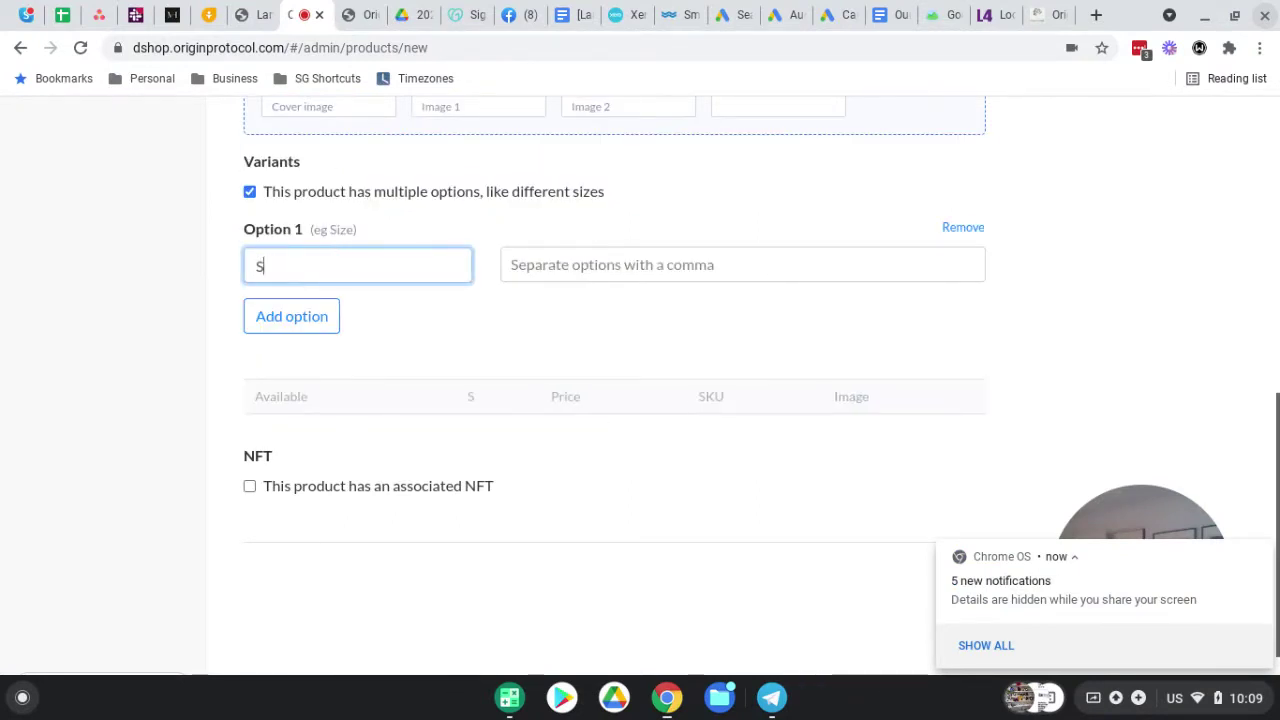
text(ize)
key(shift+Tab)
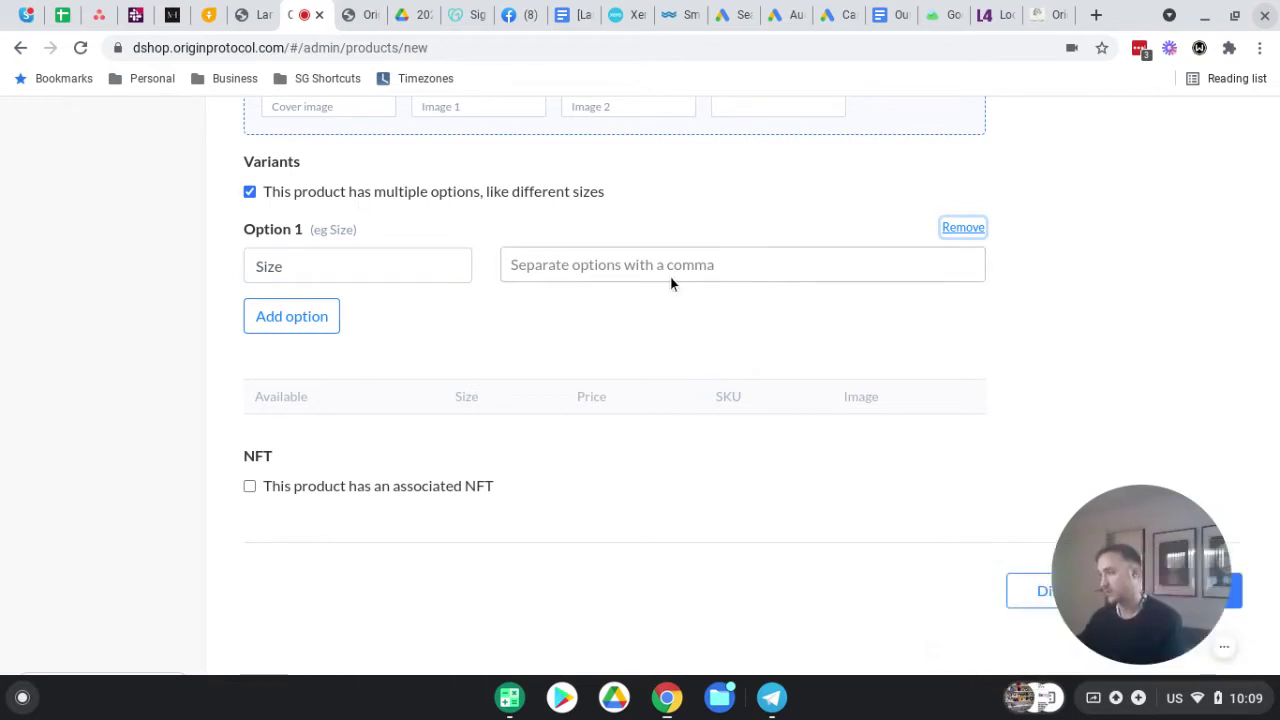
Give the Size option the values Small, Medium and Large.
click(671, 278)
text(Small)
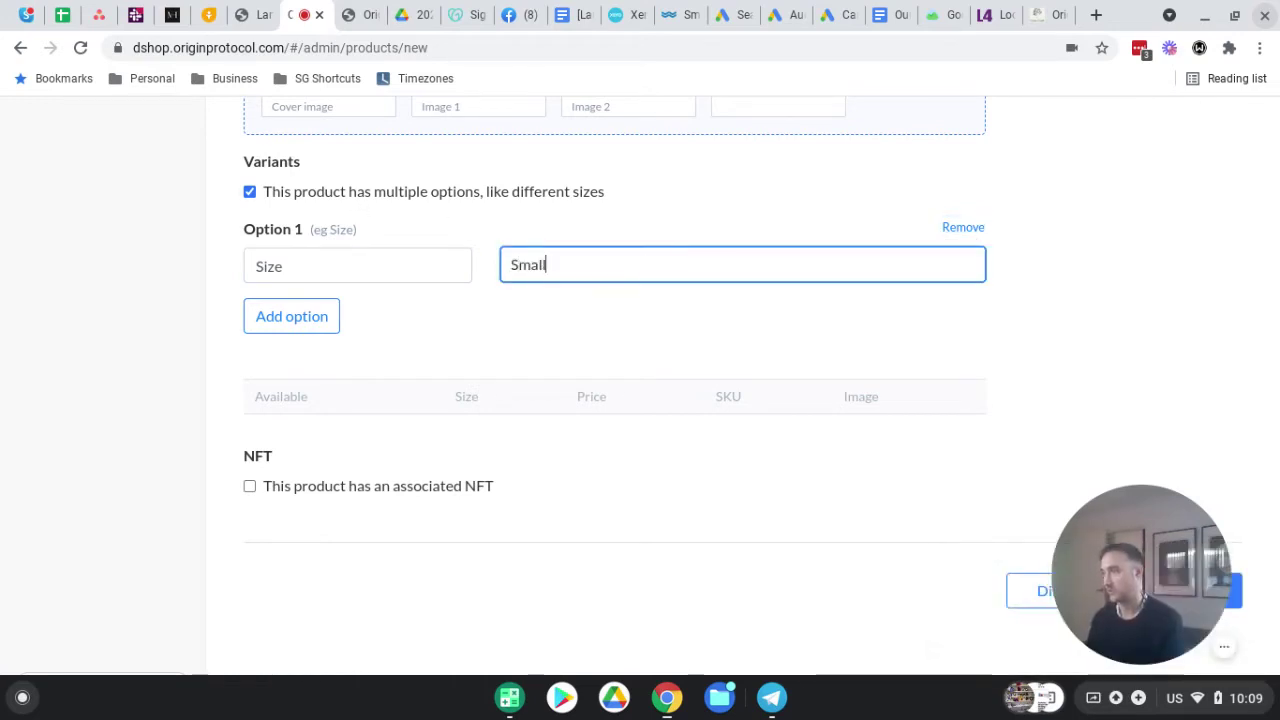
key(Return)
text(Medium)
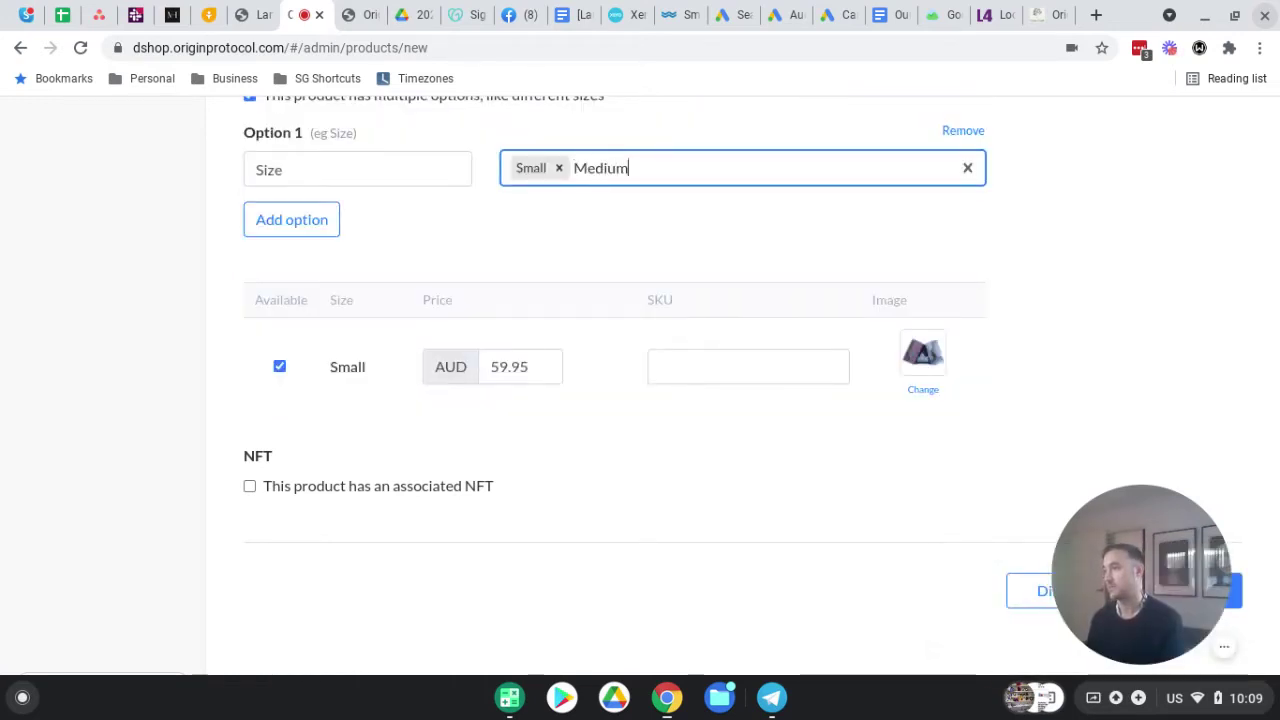
key(Return)
text(Large)
key(Return)
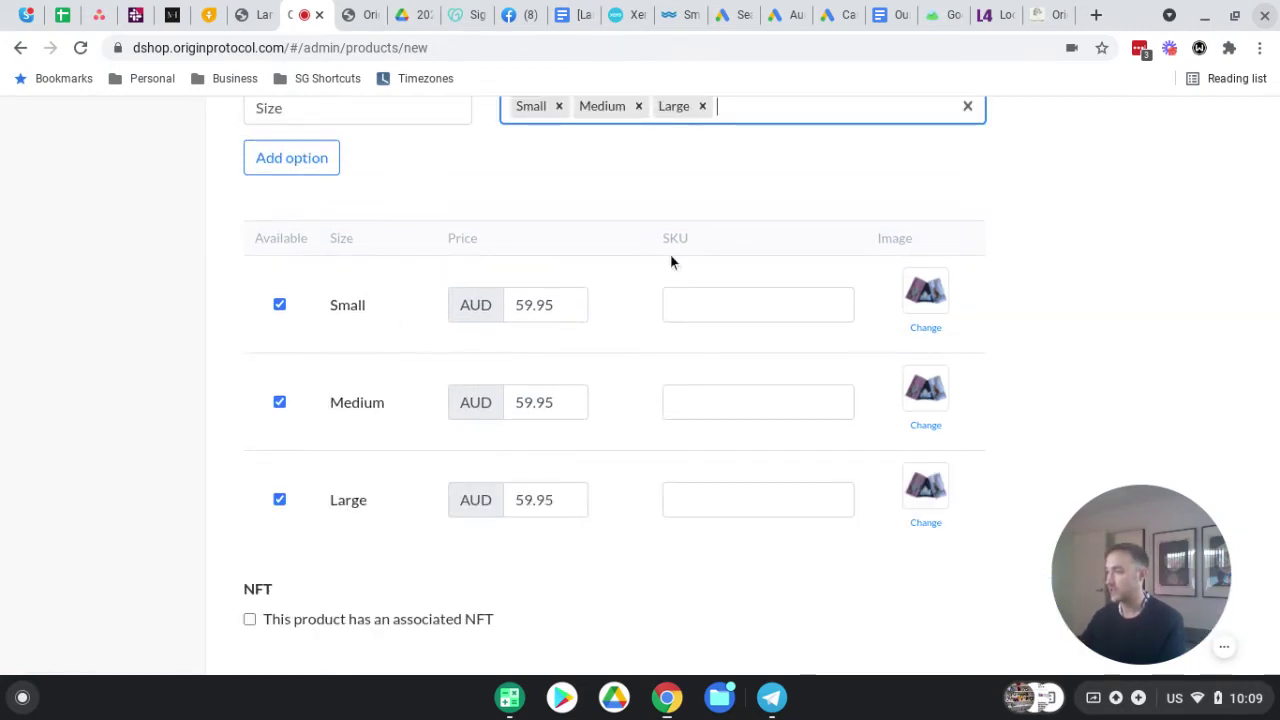
Examine the size variants' price, SKU and image settings and the product's associated NFT option.
scroll(670, 262, down, 3)
scroll(609, 417, up, 2)
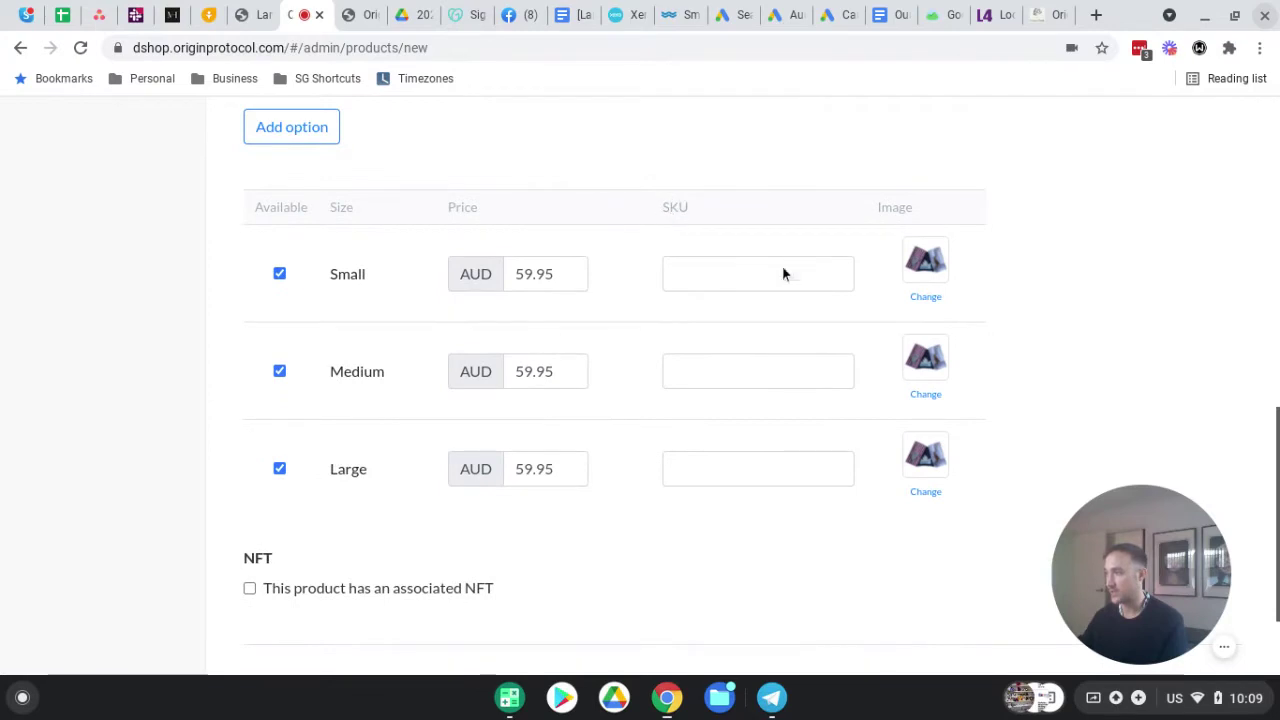
scroll(686, 434, down, 3)
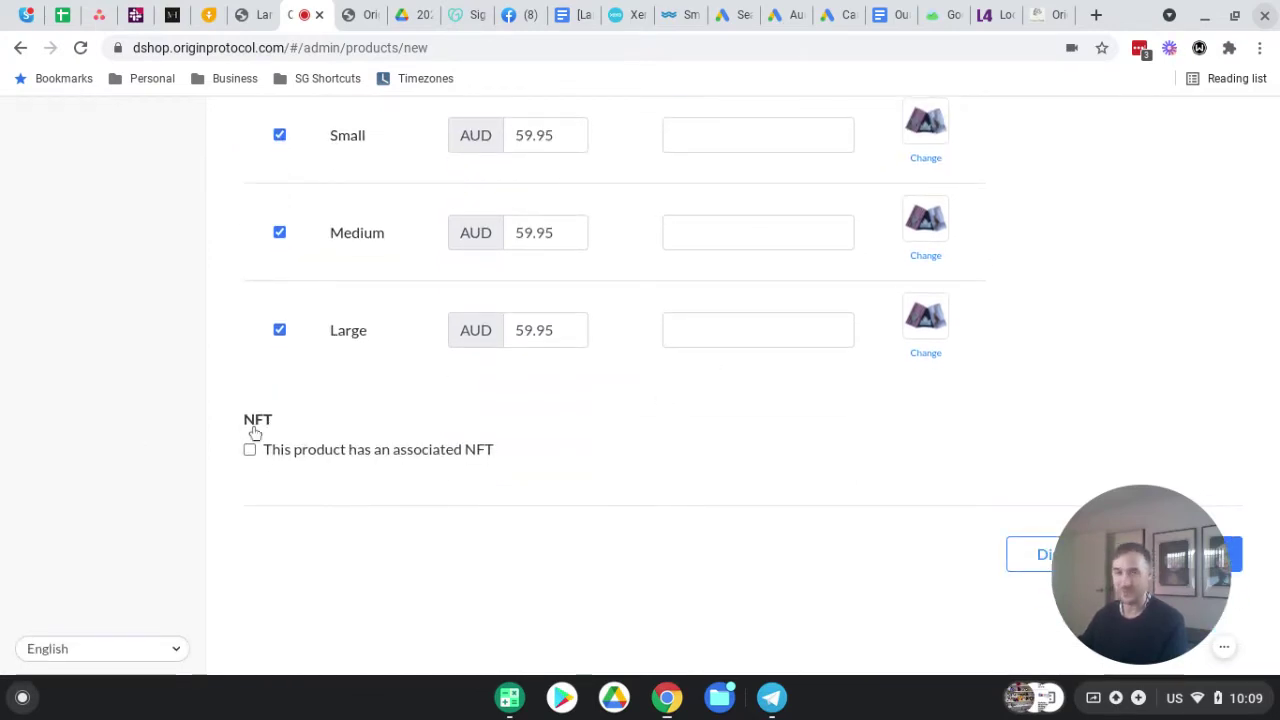
click(275, 453)
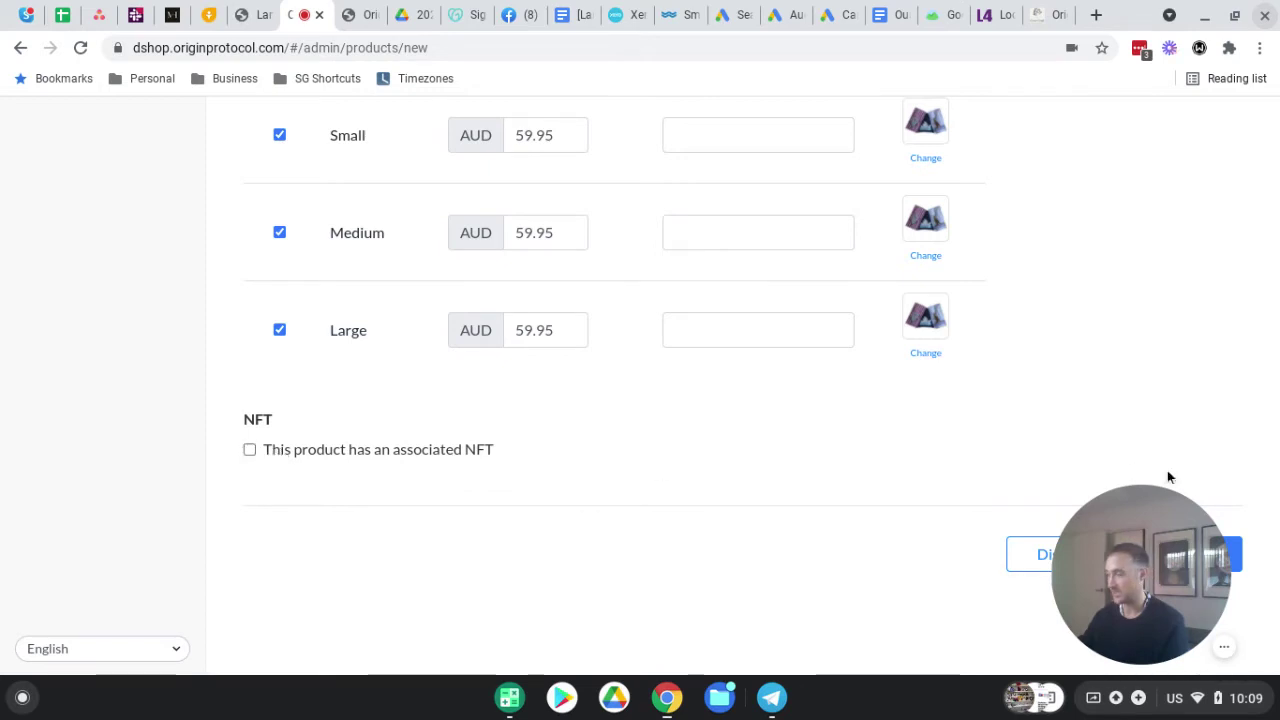
drag(1168, 477, 1175, 310)
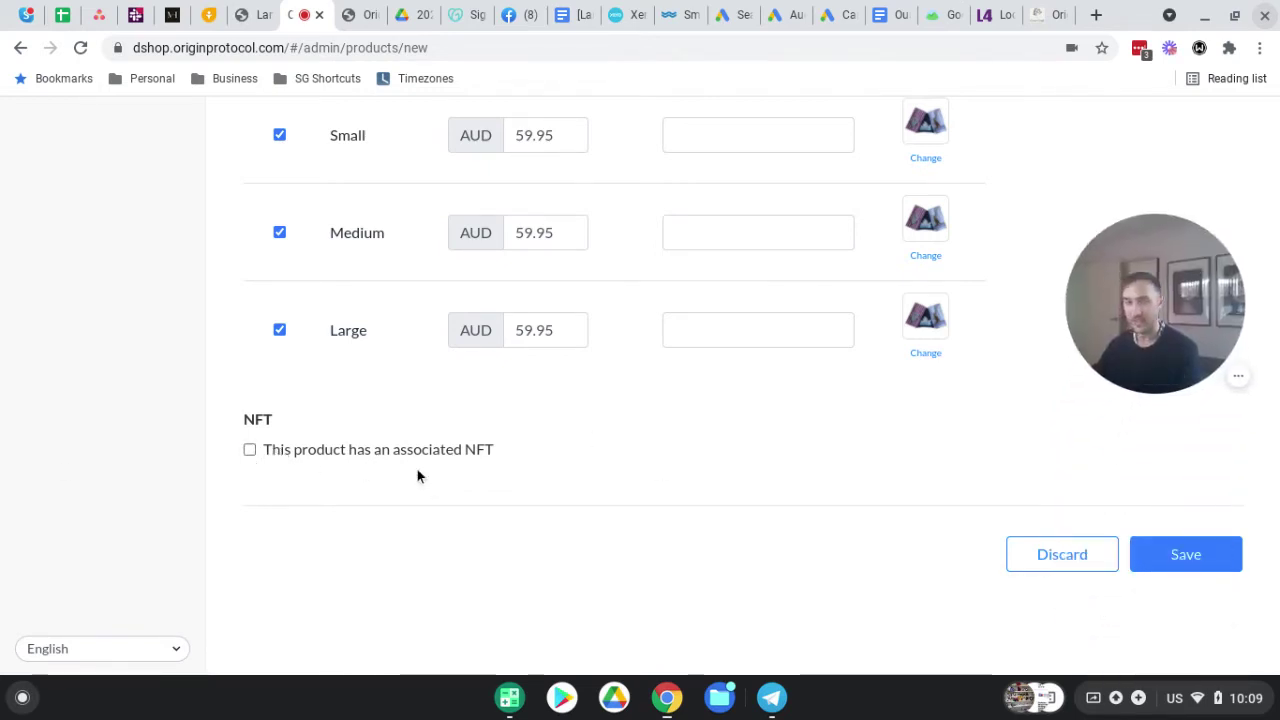
Save the new product and create a product collection named "Tea Towels".
click(1181, 555)
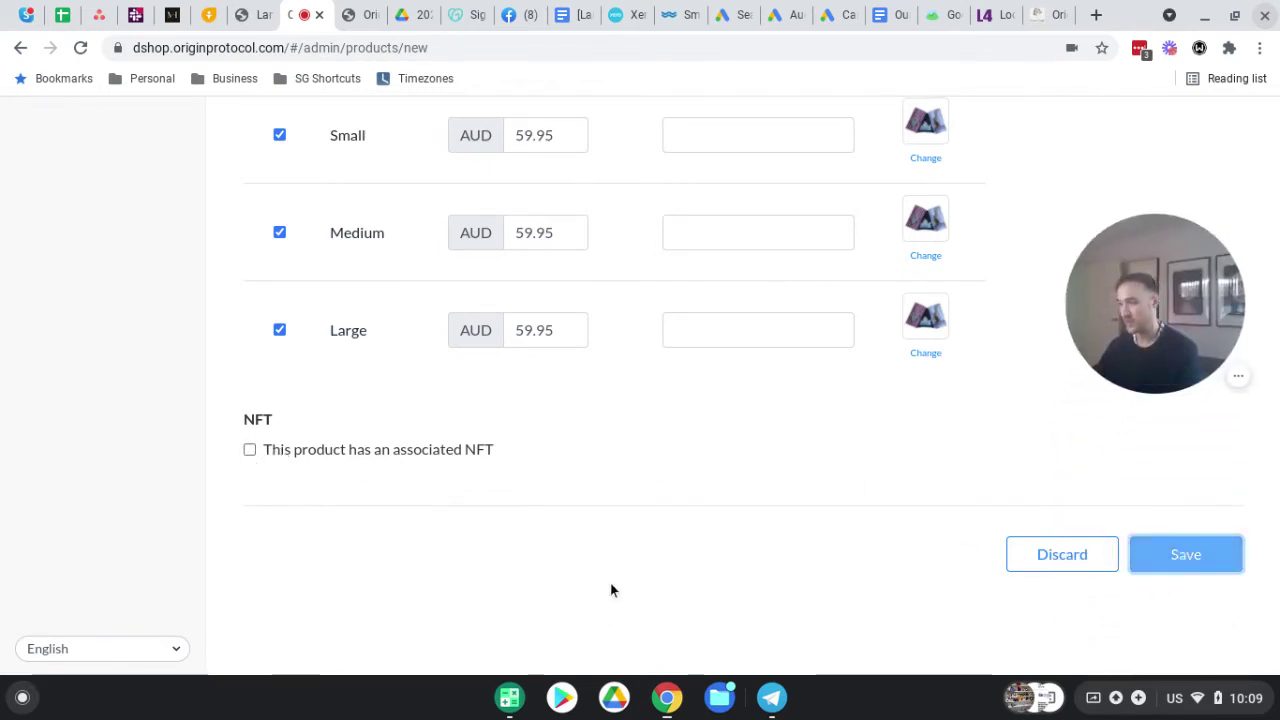
drag(1094, 220, 78, 551)
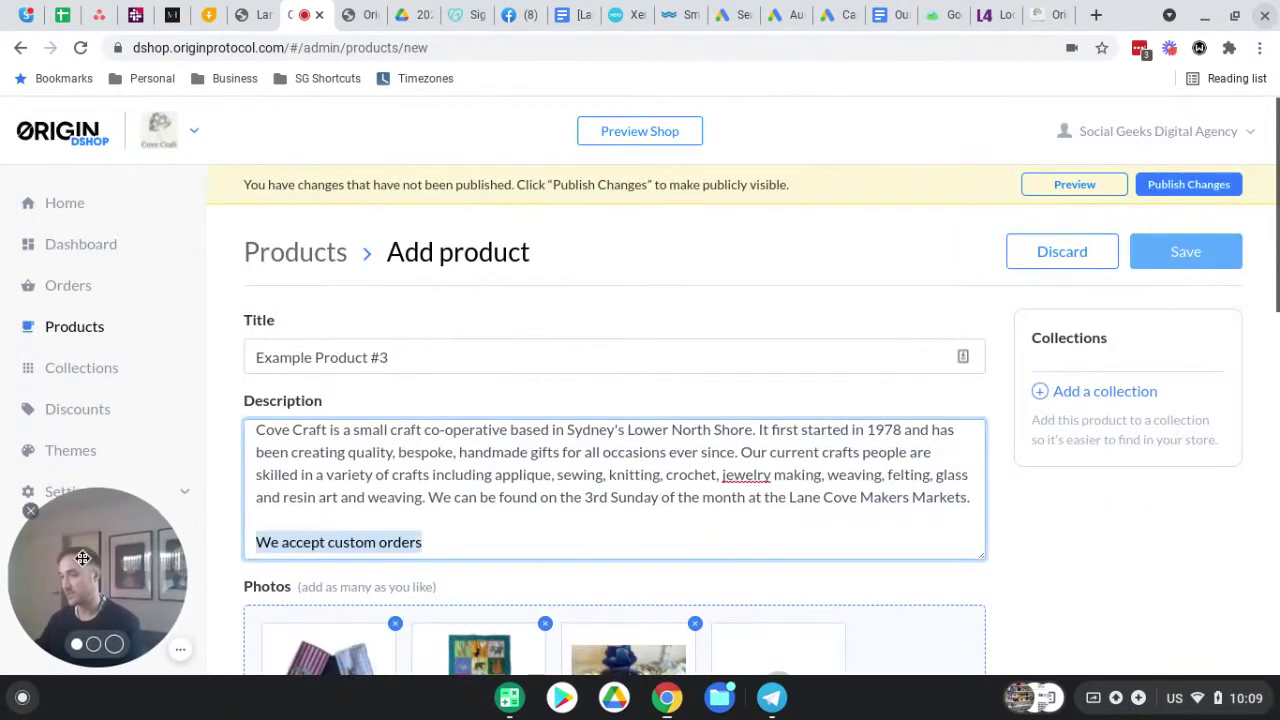
click(1100, 392)
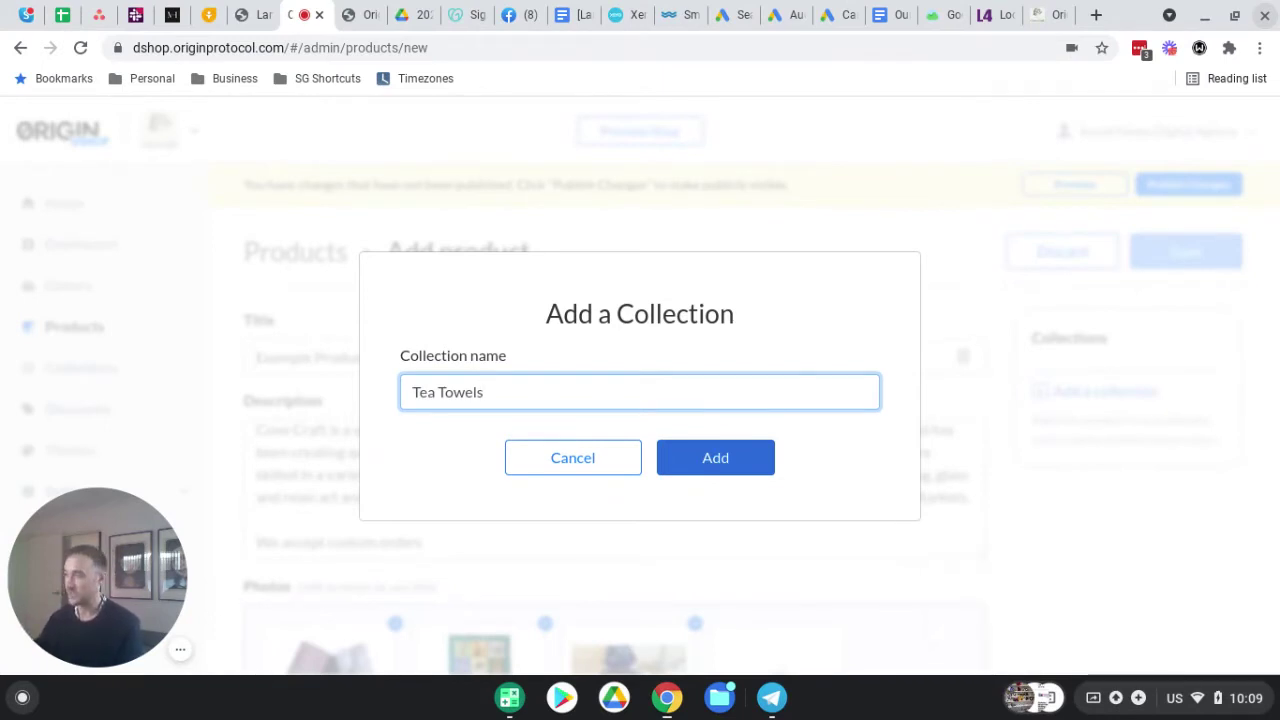
click(715, 457)
Assign Example Product #3 to the Tea Towels collection and save the product.
scroll(559, 366, down, 1)
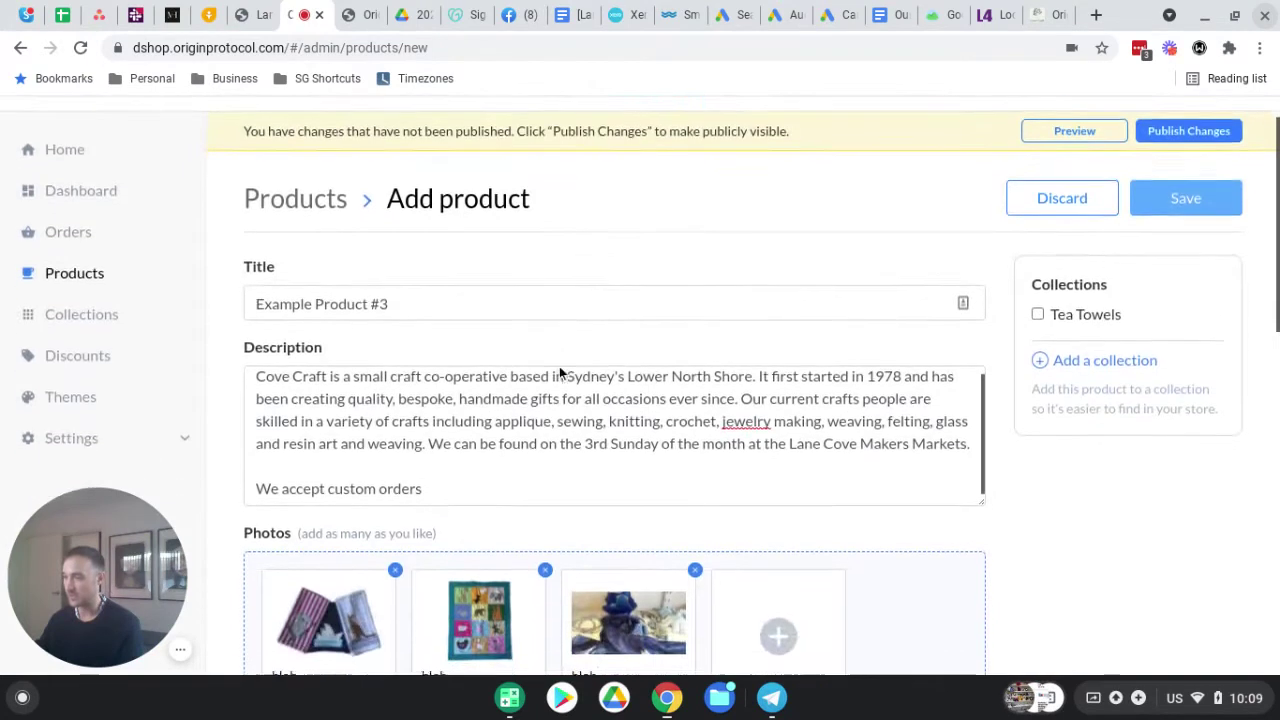
scroll(559, 366, down, 2)
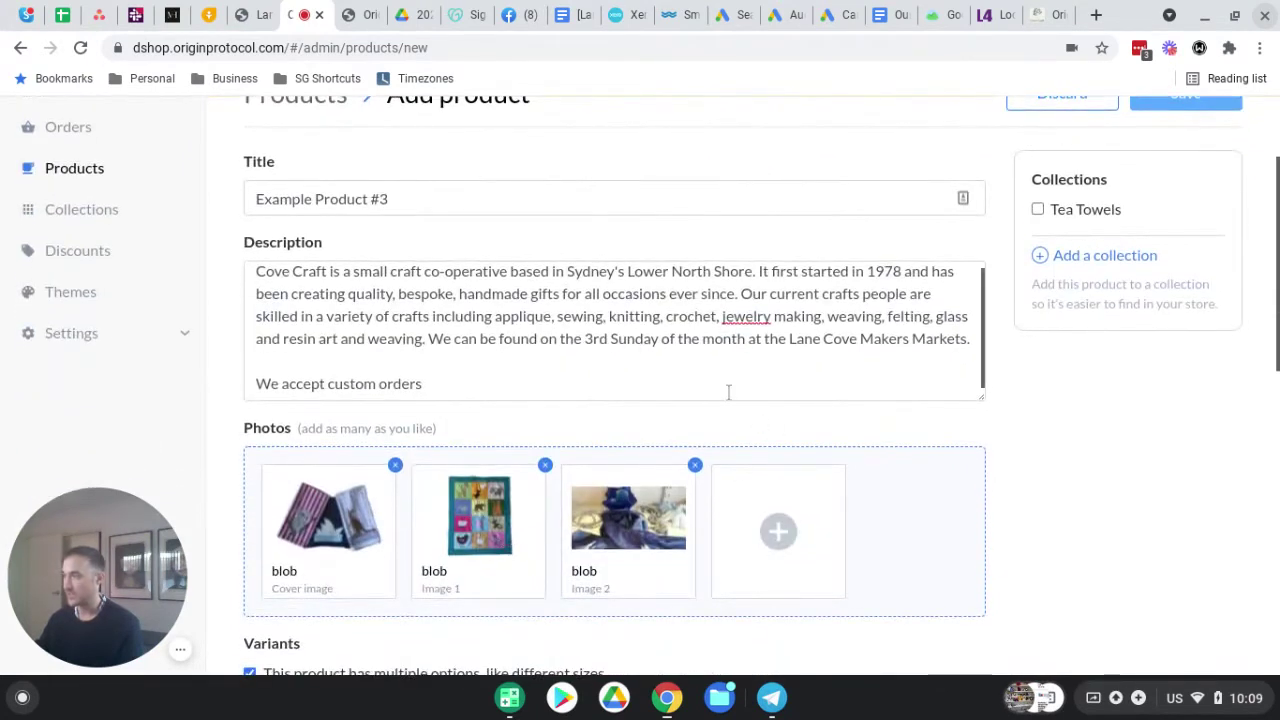
scroll(1069, 437, up, 3)
click(1038, 368)
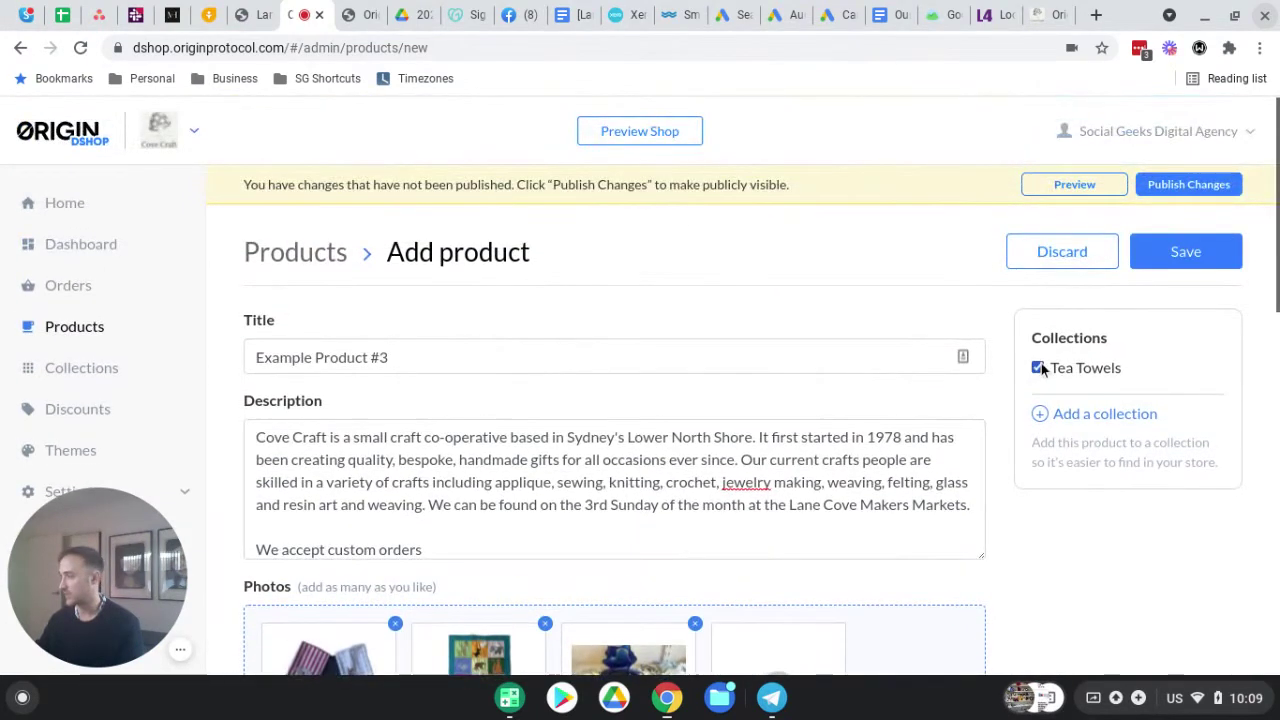
click(1186, 251)
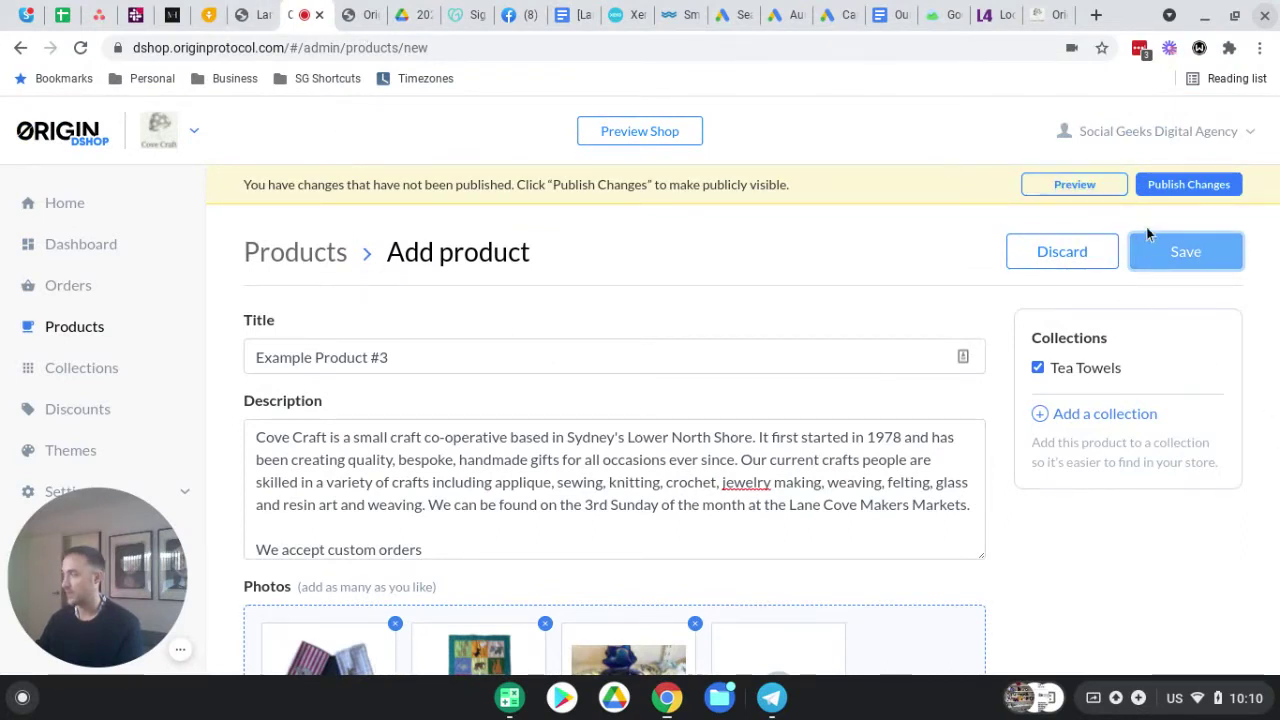
Preview the shop and examine Example Product #3's page, including its second and third photos.
click(1074, 185)
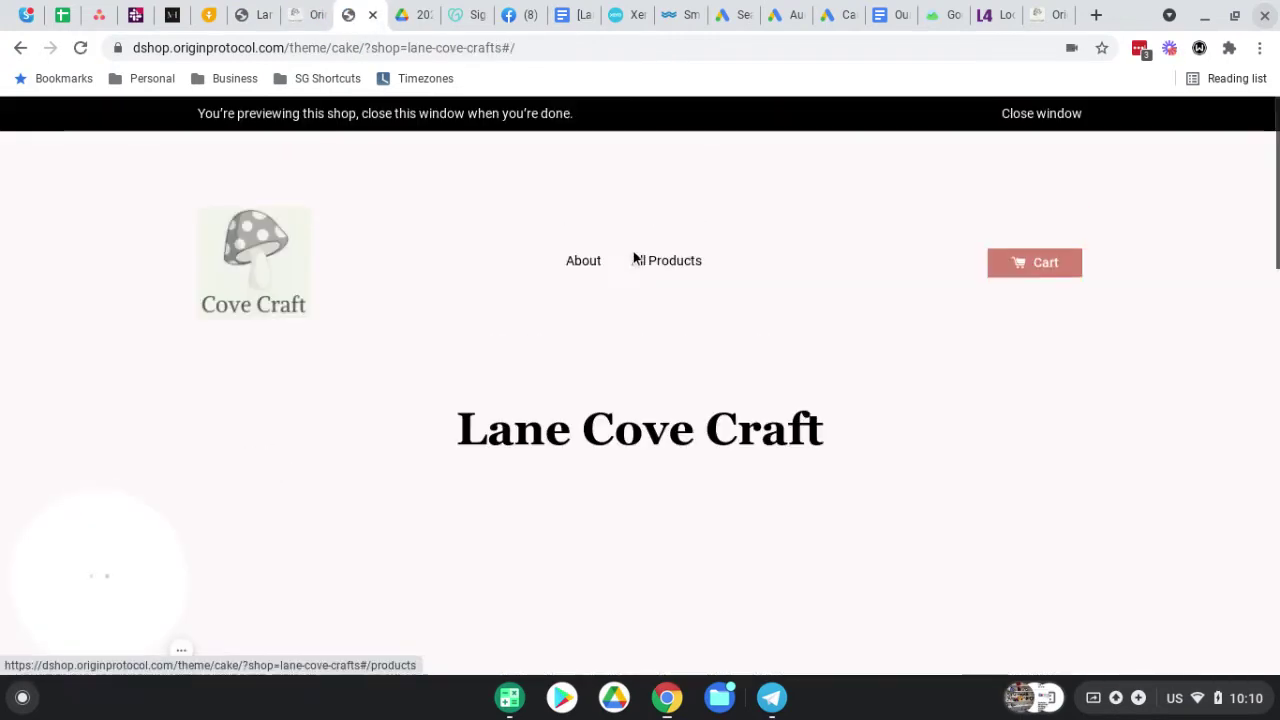
click(667, 261)
scroll(577, 274, down, 2)
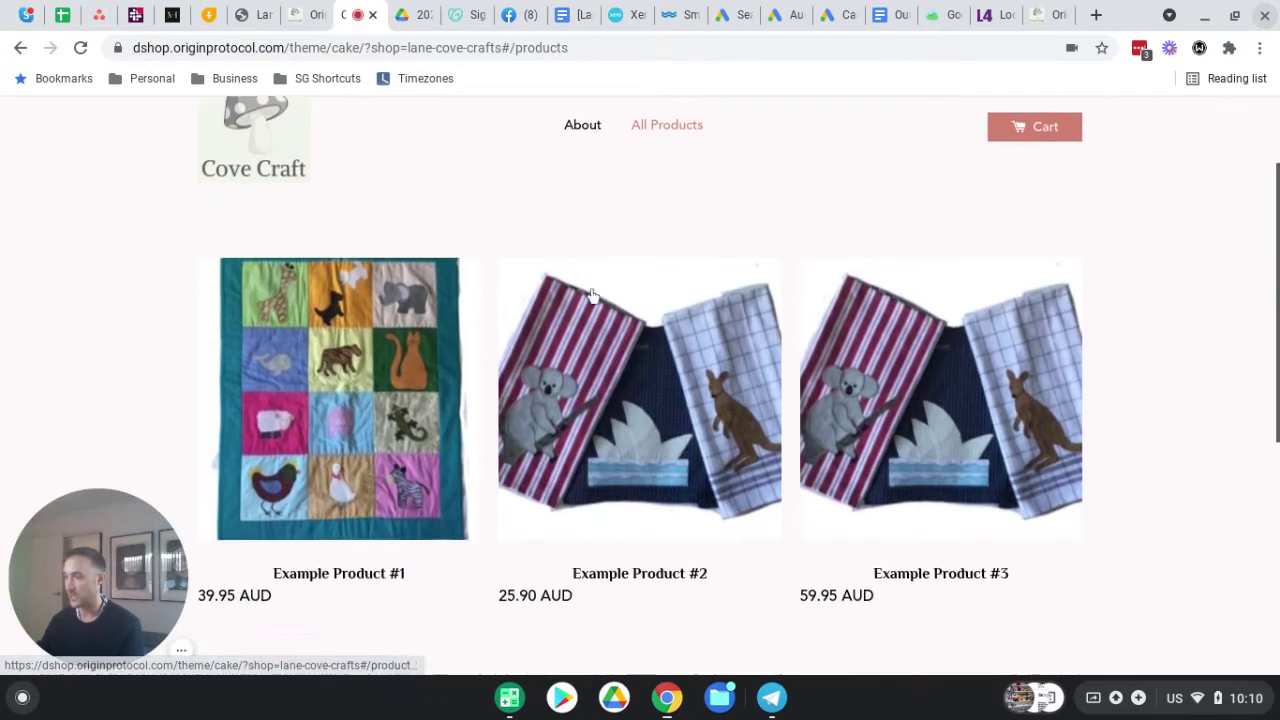
click(960, 395)
scroll(570, 260, down, 3)
scroll(559, 291, down, 1)
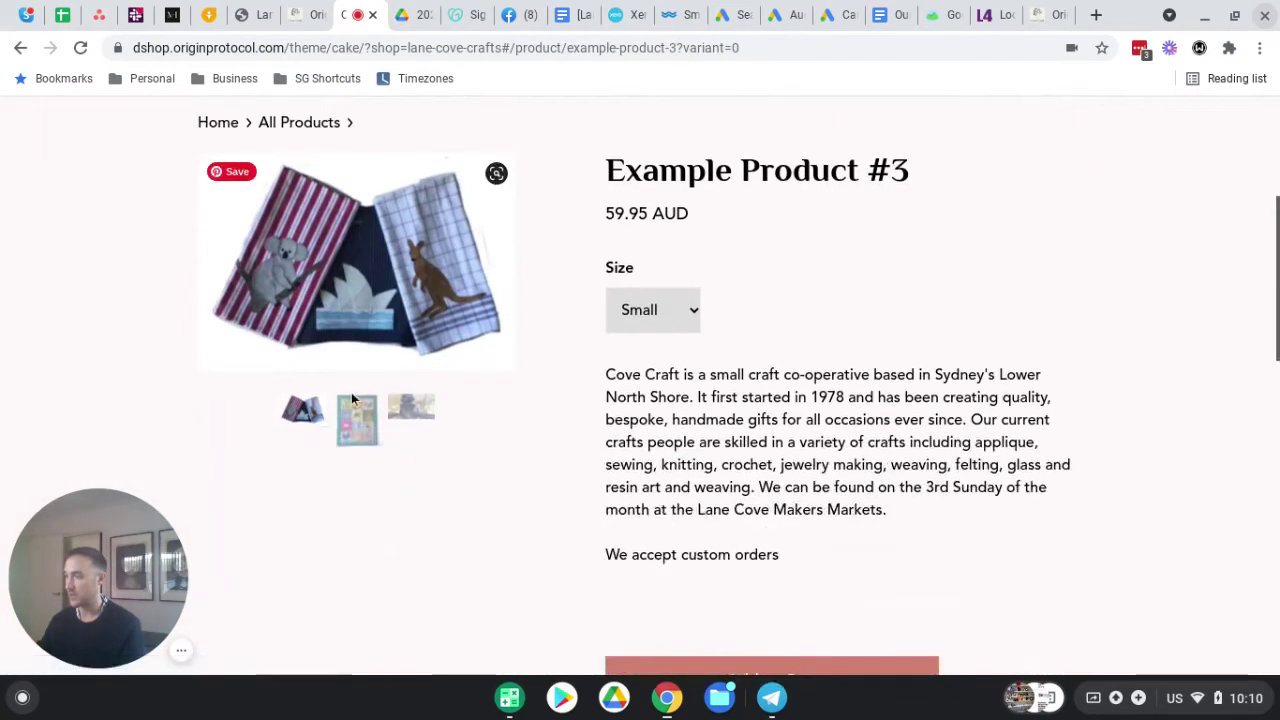
click(357, 578)
click(422, 580)
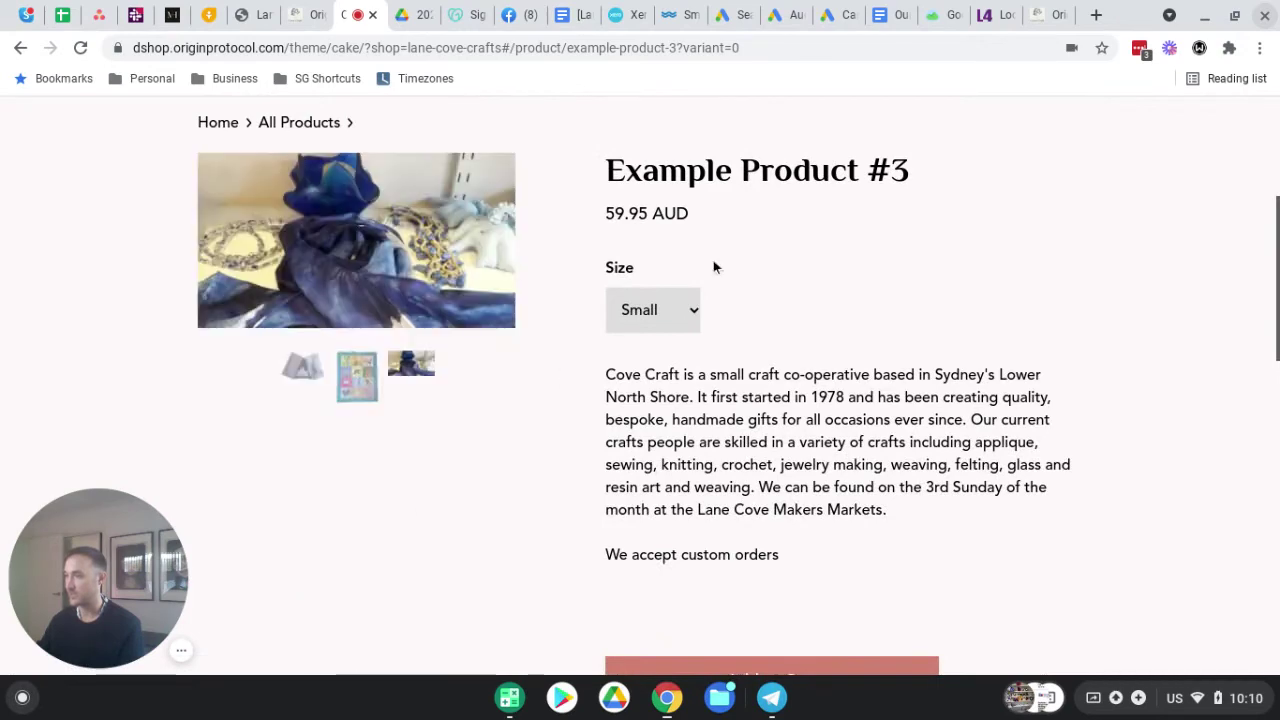
Choose the Large size of Example Product #3 in the shop preview and add it to the cart.
click(654, 311)
click(655, 411)
scroll(729, 335, down, 2)
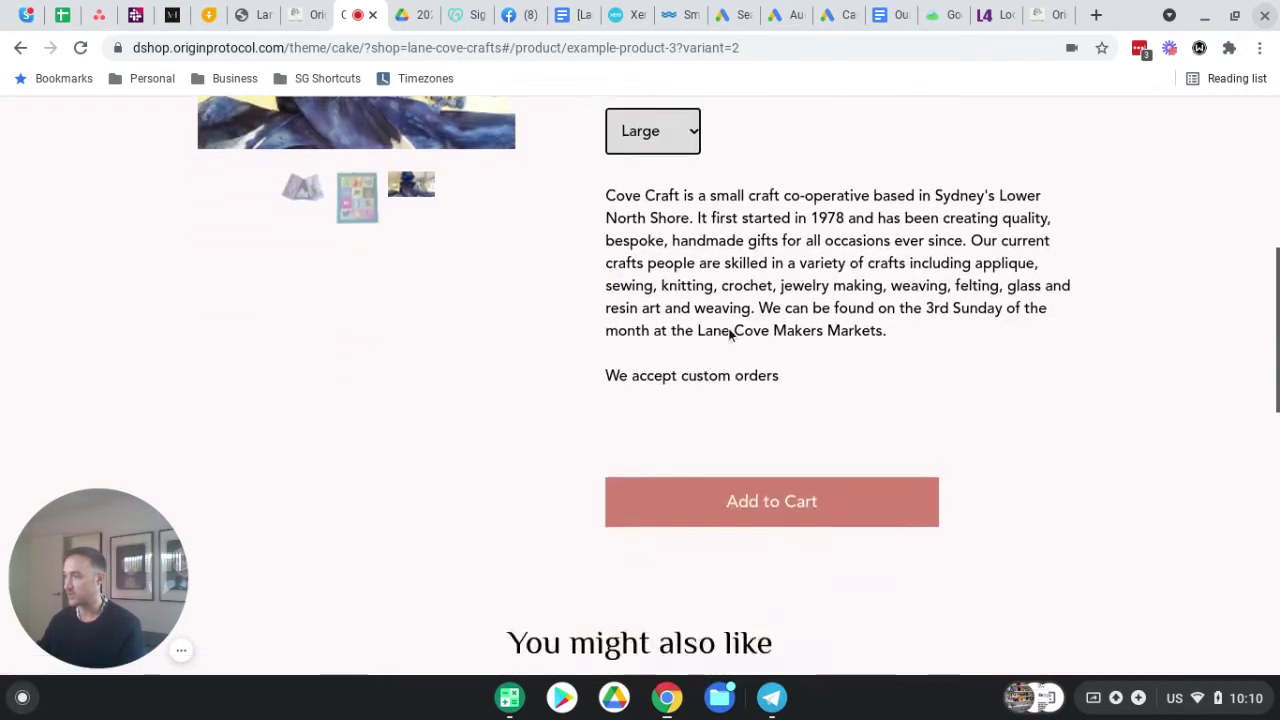
click(726, 500)
scroll(729, 314, up, 5)
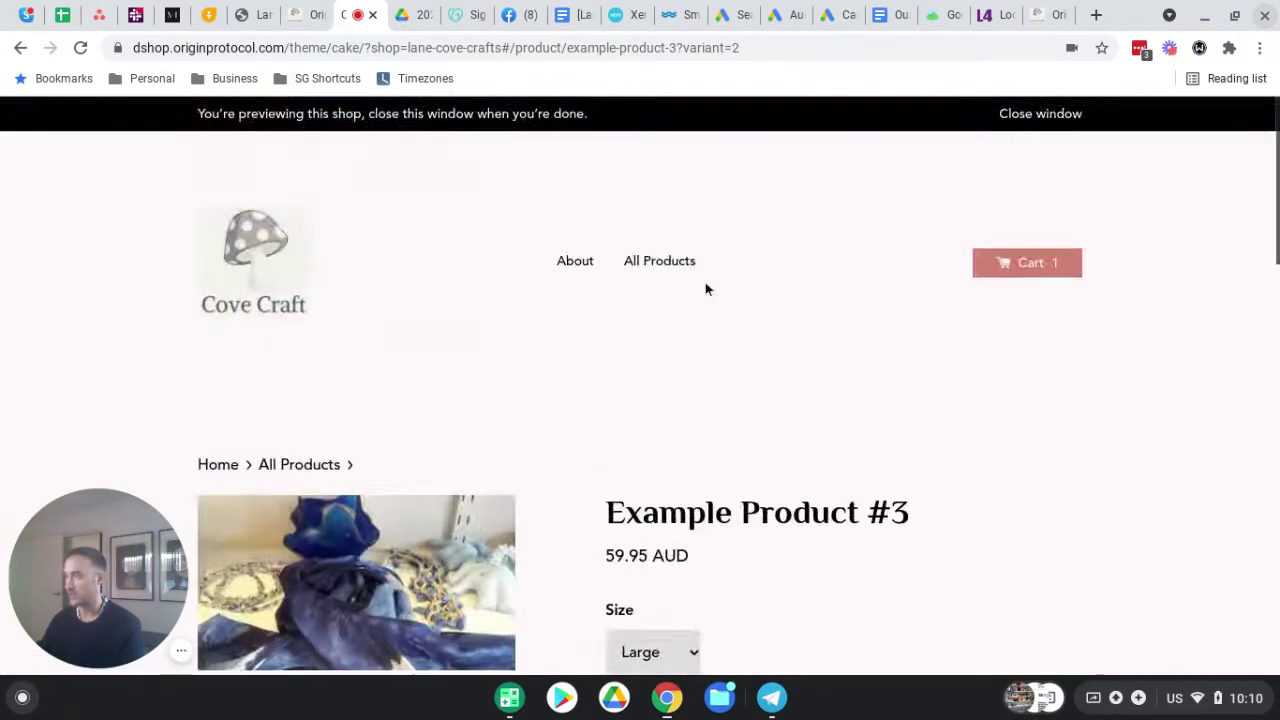
Return to the store admin and create a "Bed Linen" collection containing Example Product #1 and Example Product #2.
key(ctrl+shift+Tab)
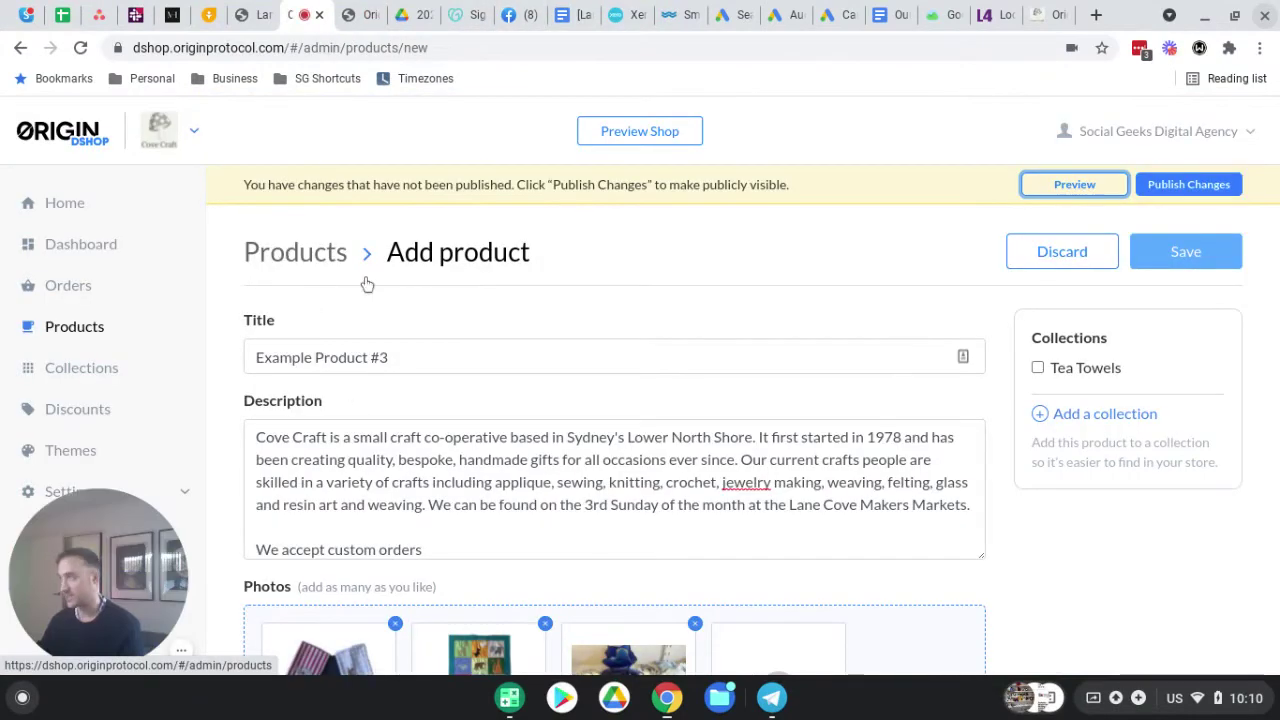
click(80, 368)
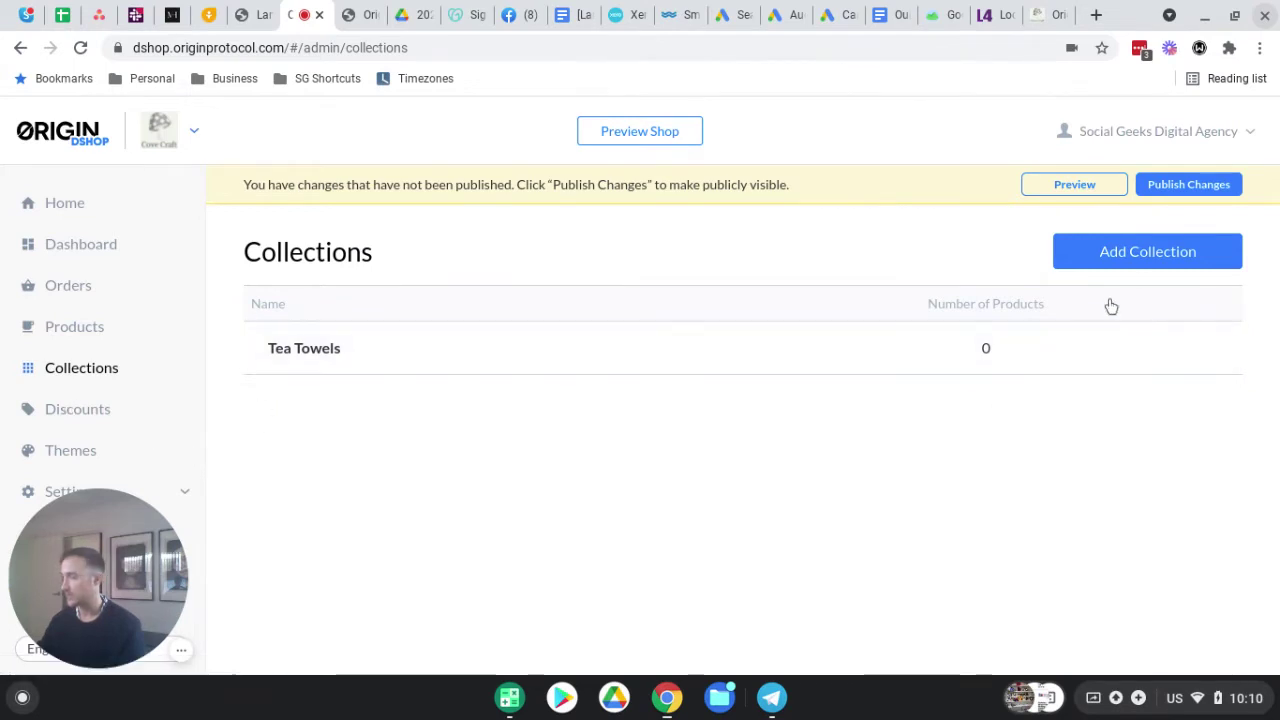
click(1141, 263)
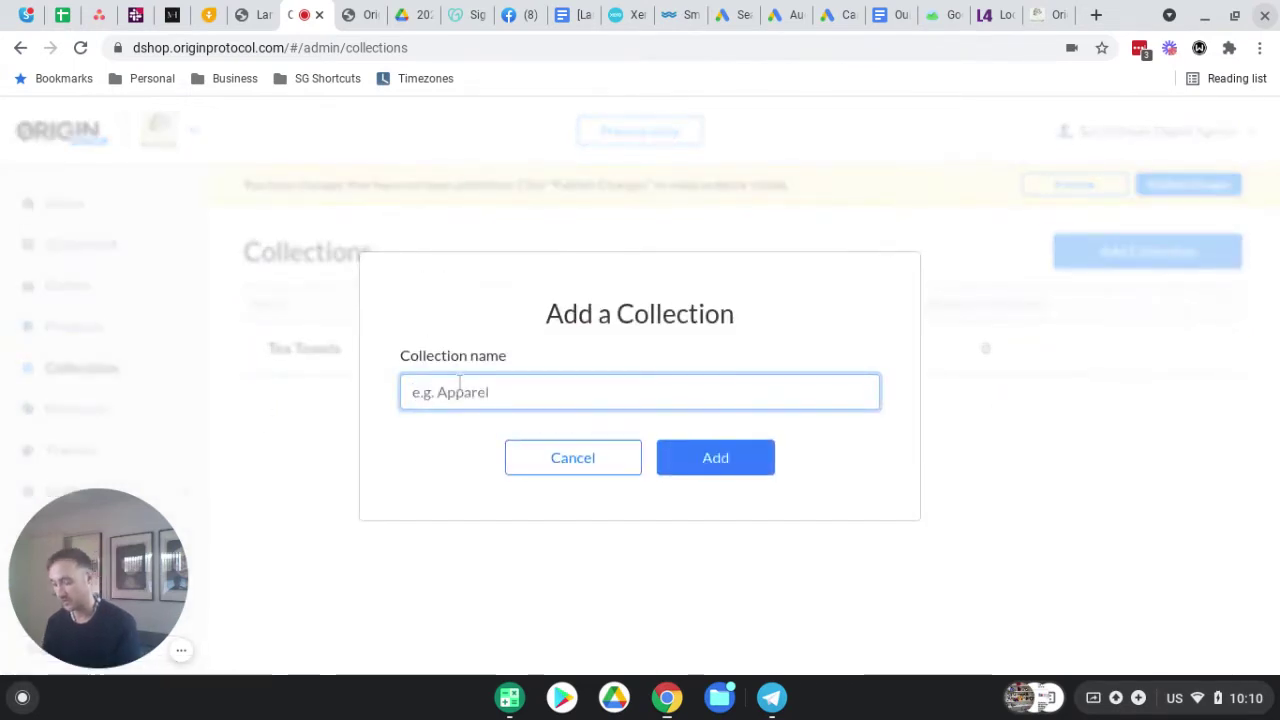
text(Bed Lin)
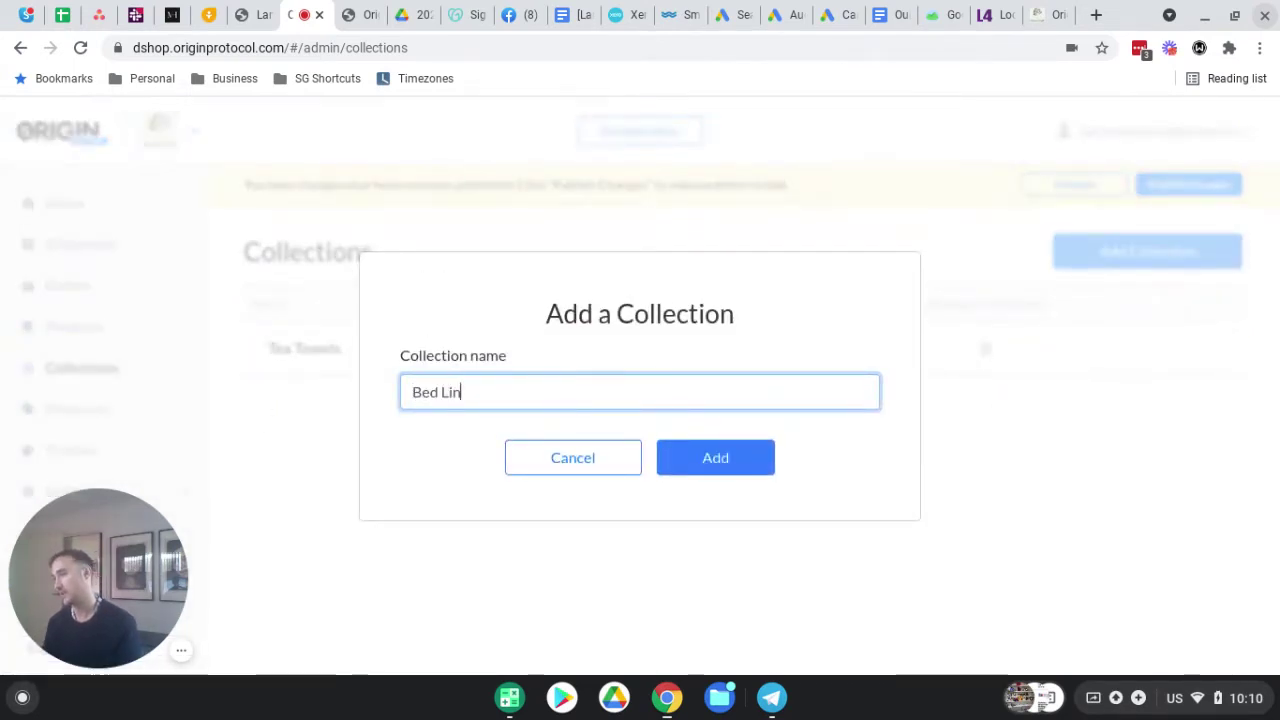
text(en)
key(Return)
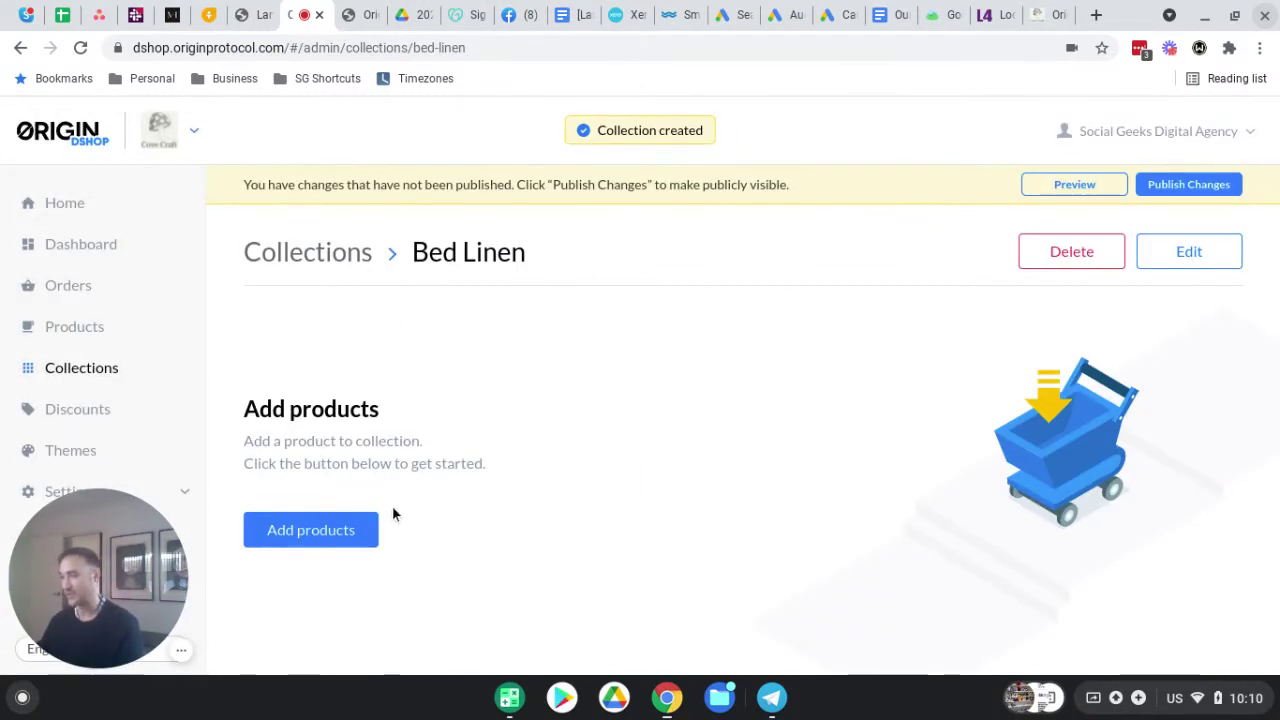
click(337, 535)
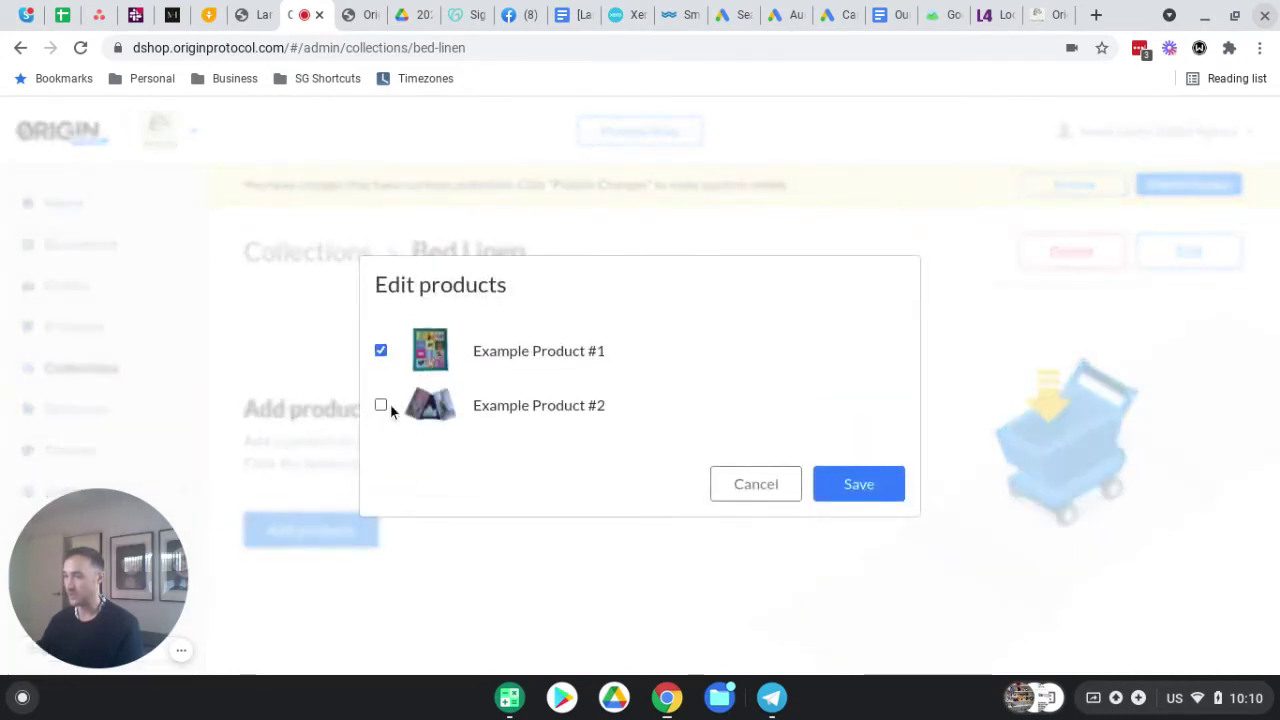
click(882, 484)
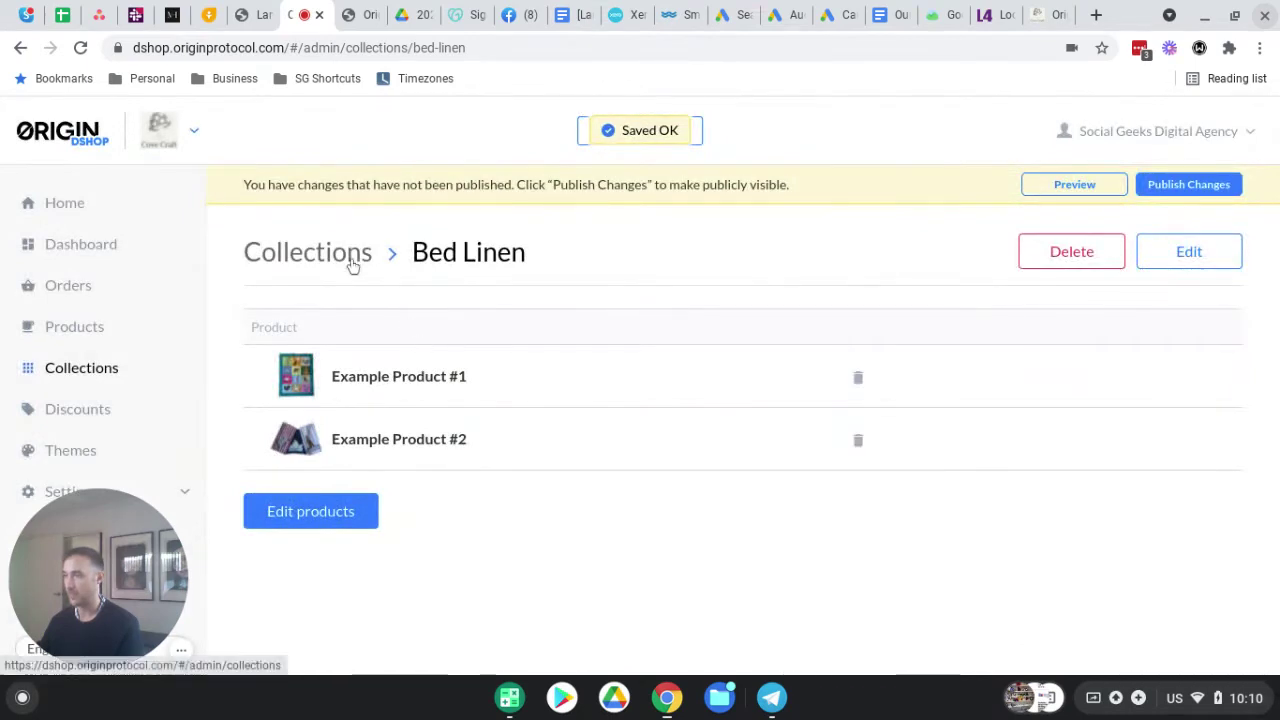
Review the products assigned to the Tea Towels and Bed Linen collections.
click(351, 258)
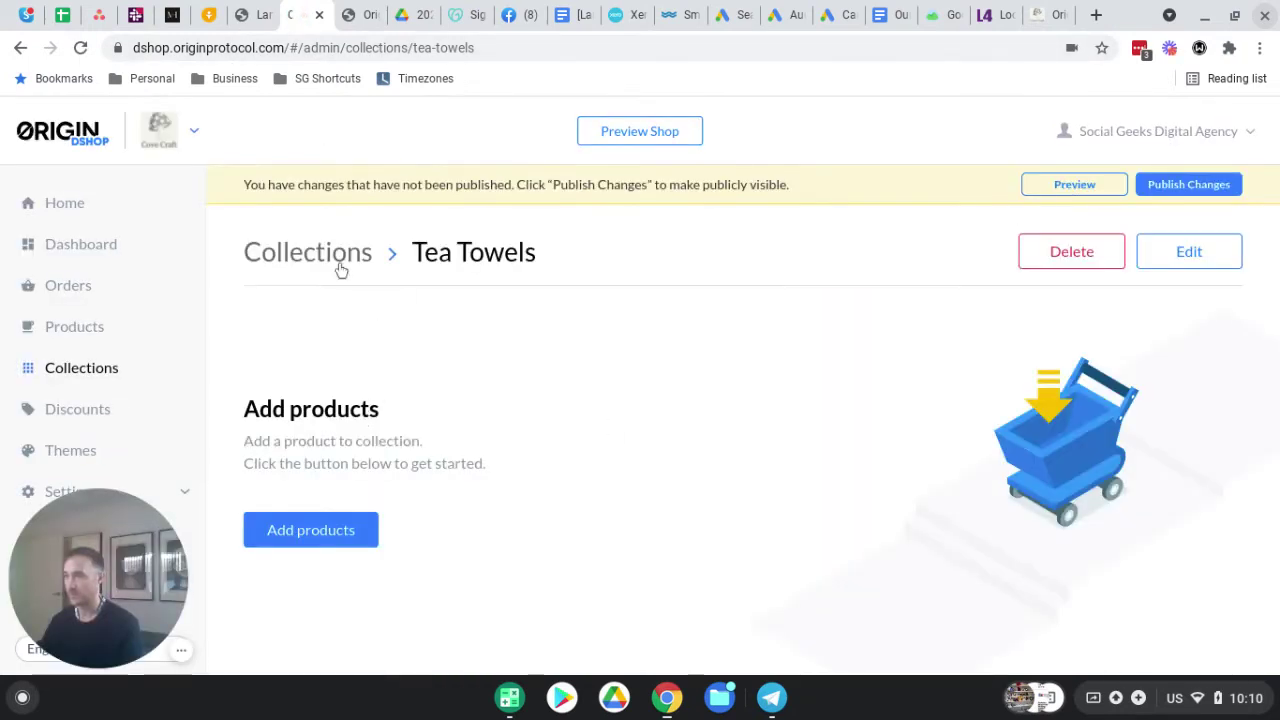
click(290, 252)
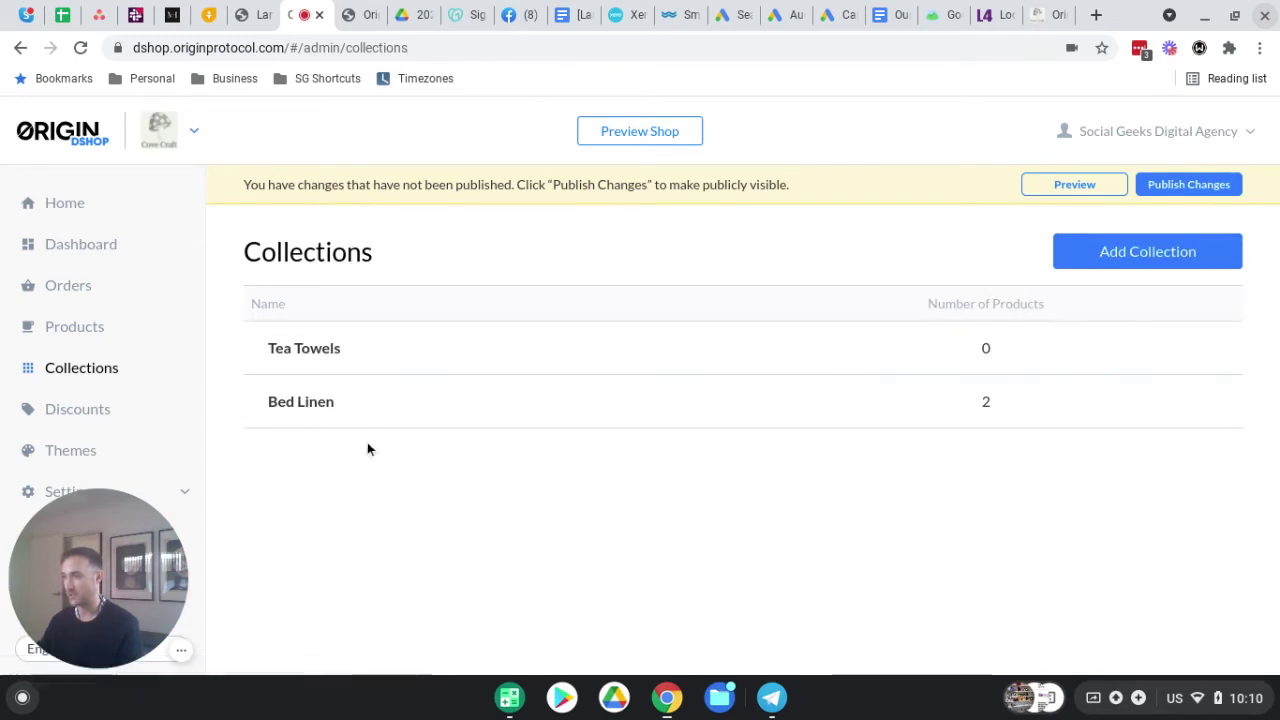
click(366, 415)
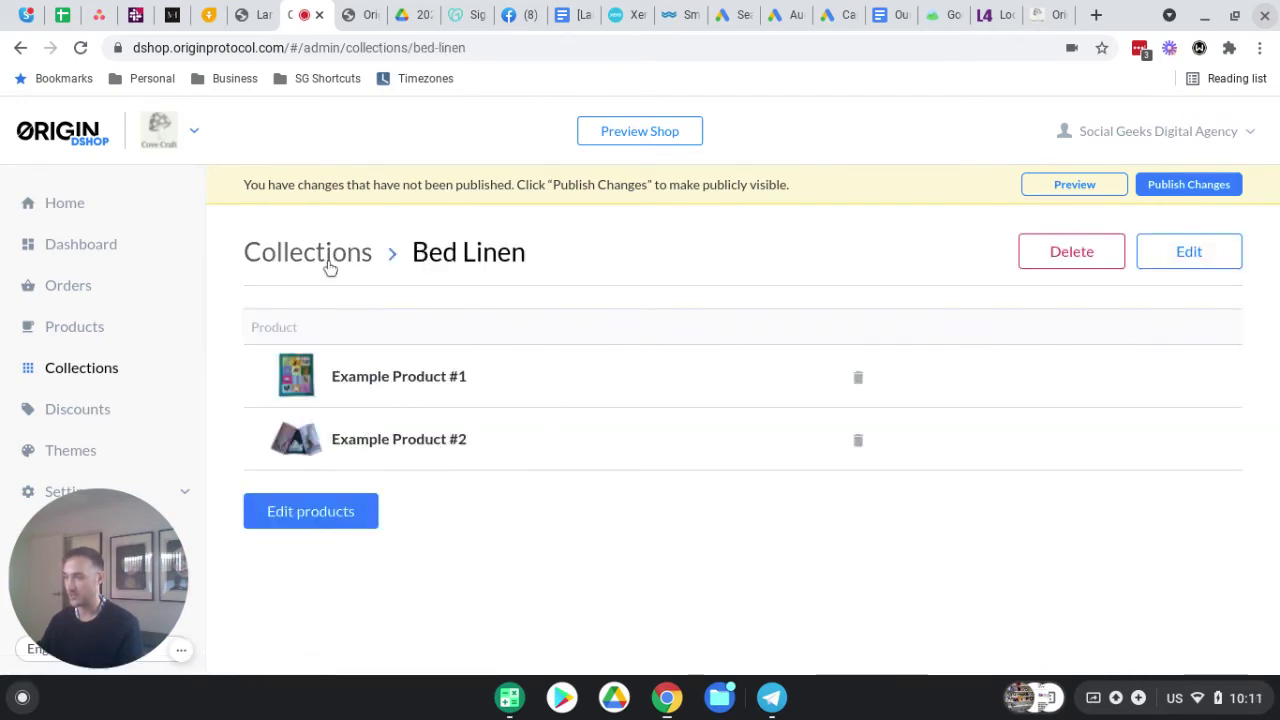
Start a new manual discount with the discount code EXAMPLE.
drag(55, 505, 400, 457)
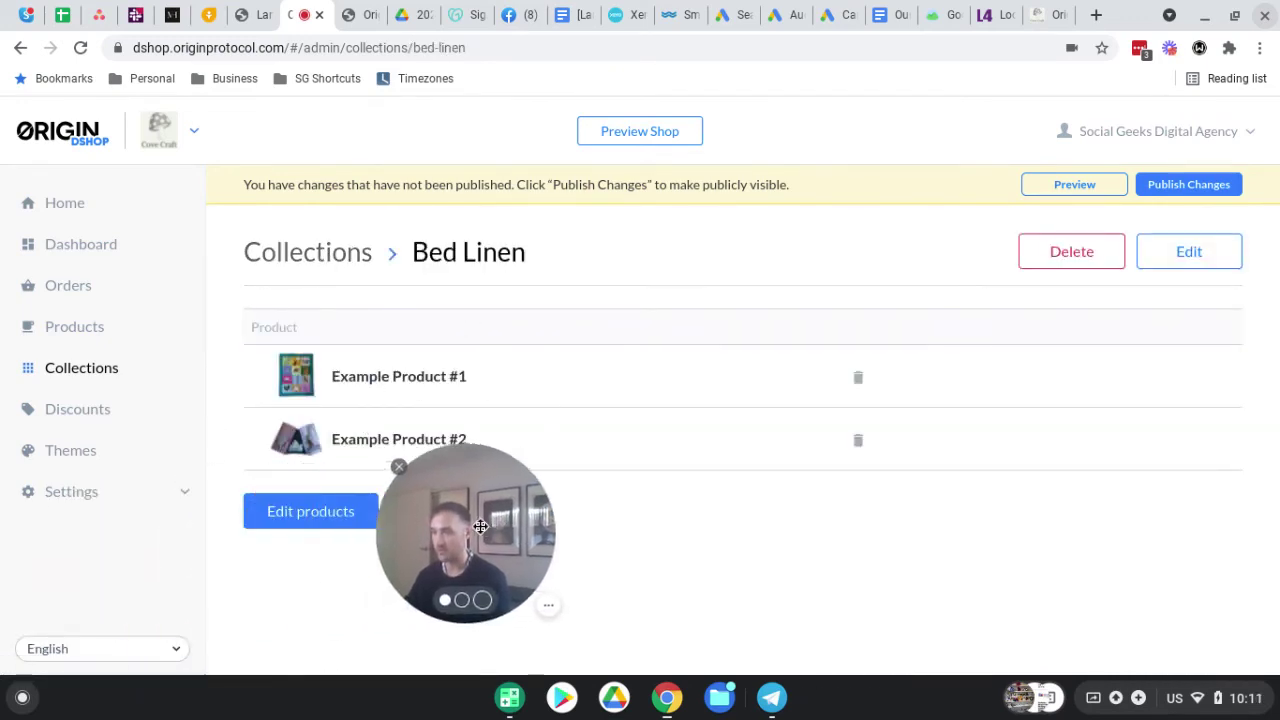
click(75, 412)
drag(451, 512, 72, 523)
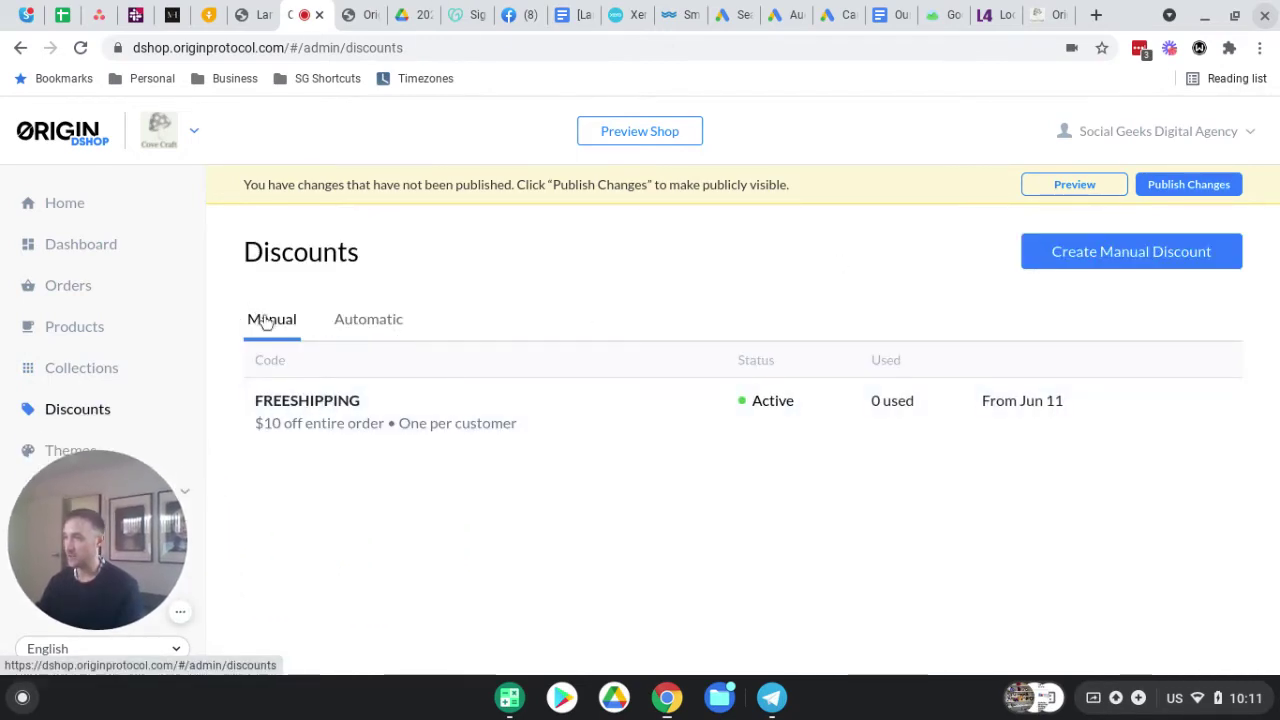
click(1115, 257)
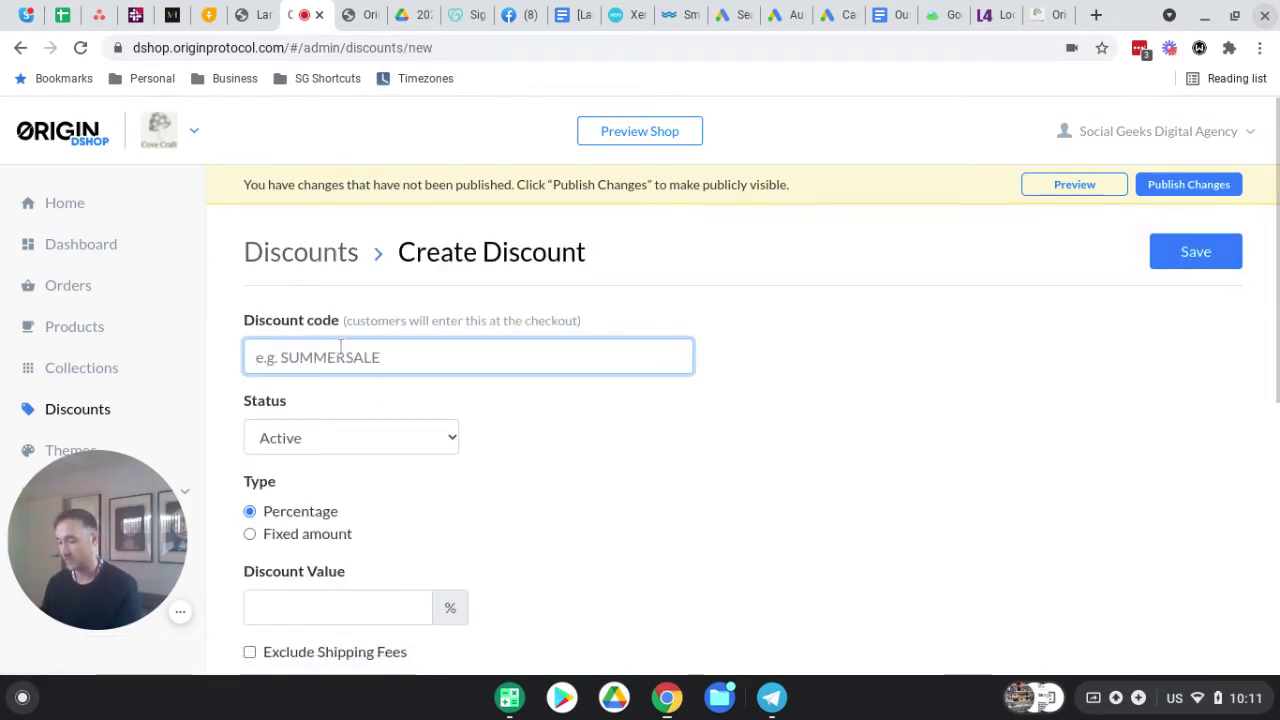
text(EXAMPLE)
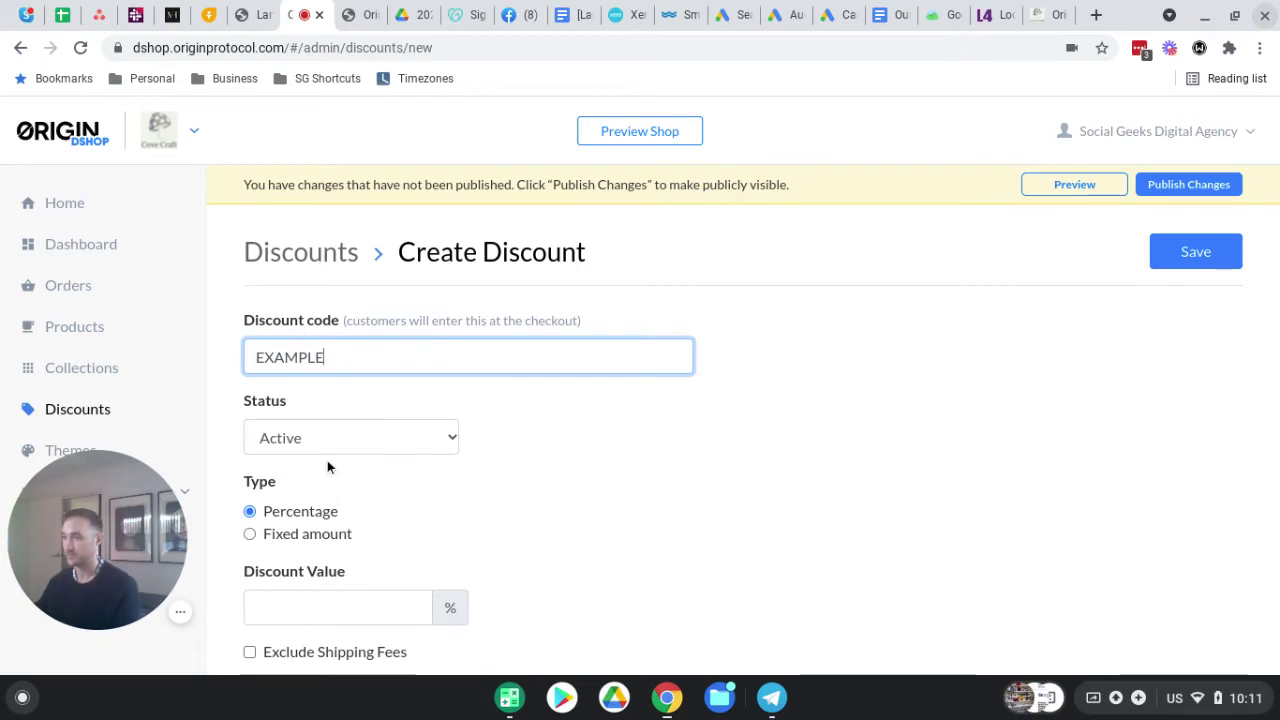
Look at the discount's status options, then clear the discount code and enter EXAMPLE again.
click(300, 437)
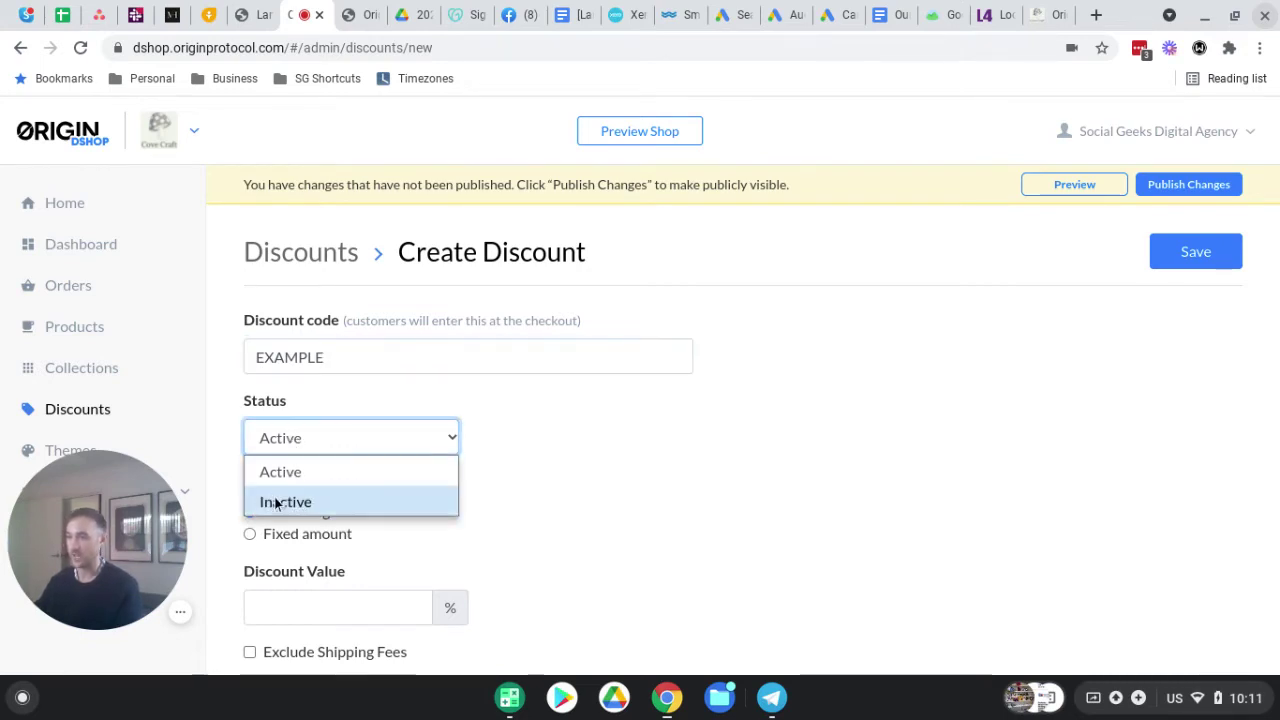
click(350, 355)
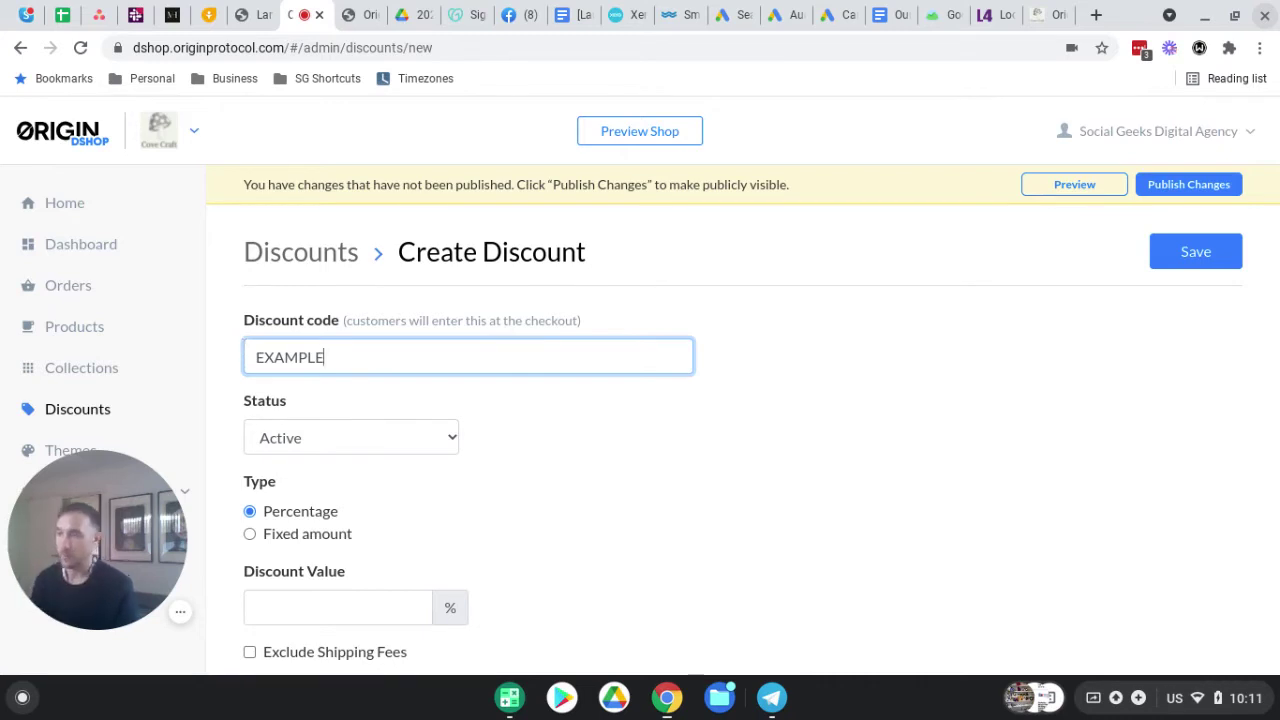
key(ctrl+a)
key(BackSpace)
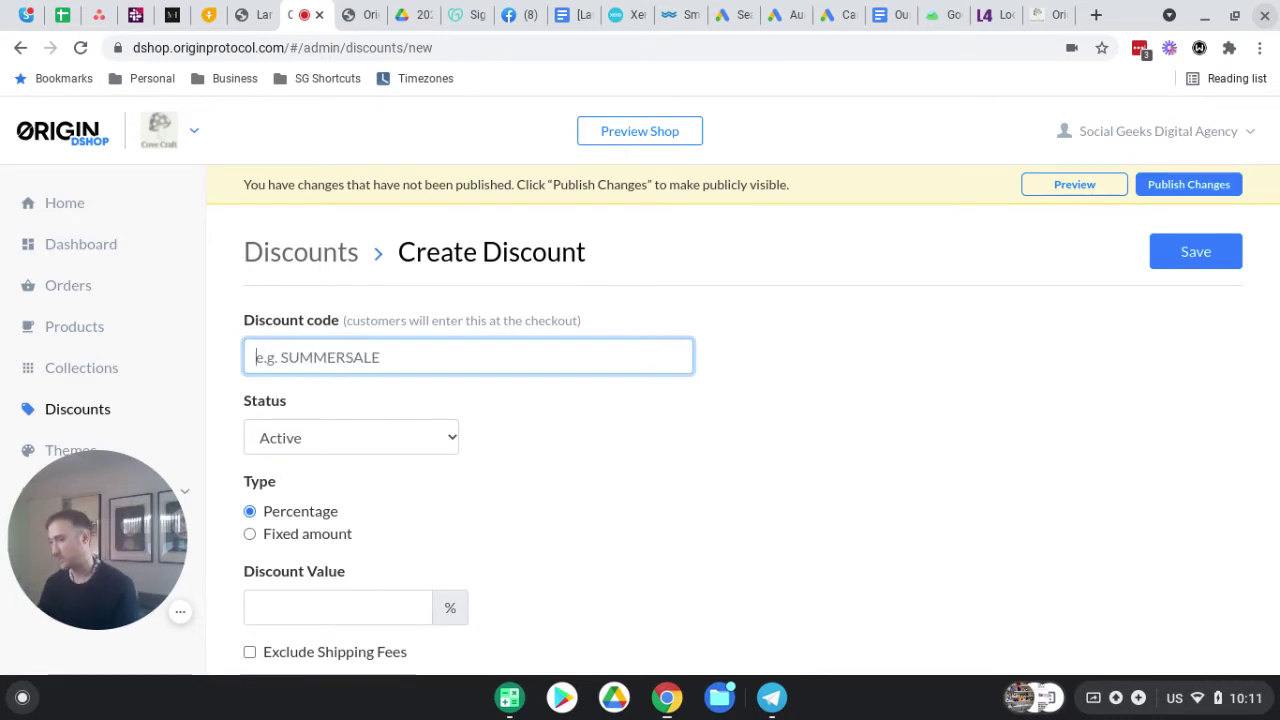
text(EXMA)
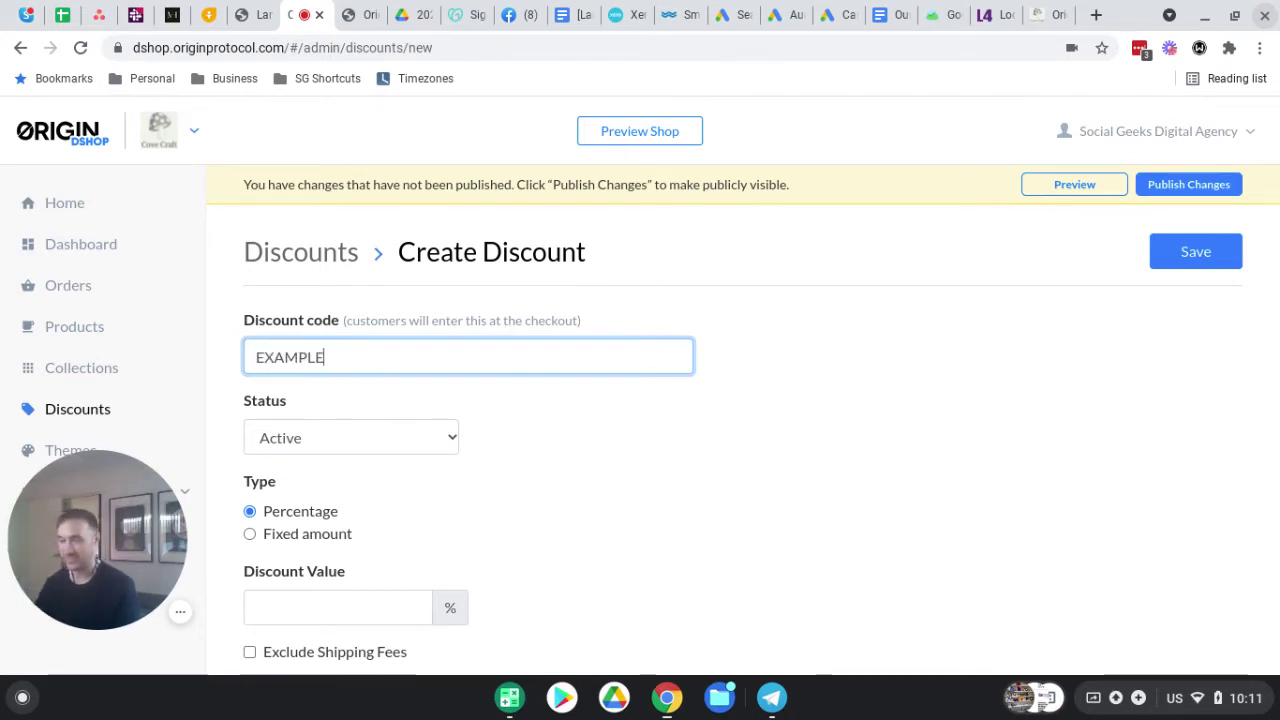
Set the EXAMPLE discount to a fixed amount of 10 AUD.
scroll(325, 437, down, 1)
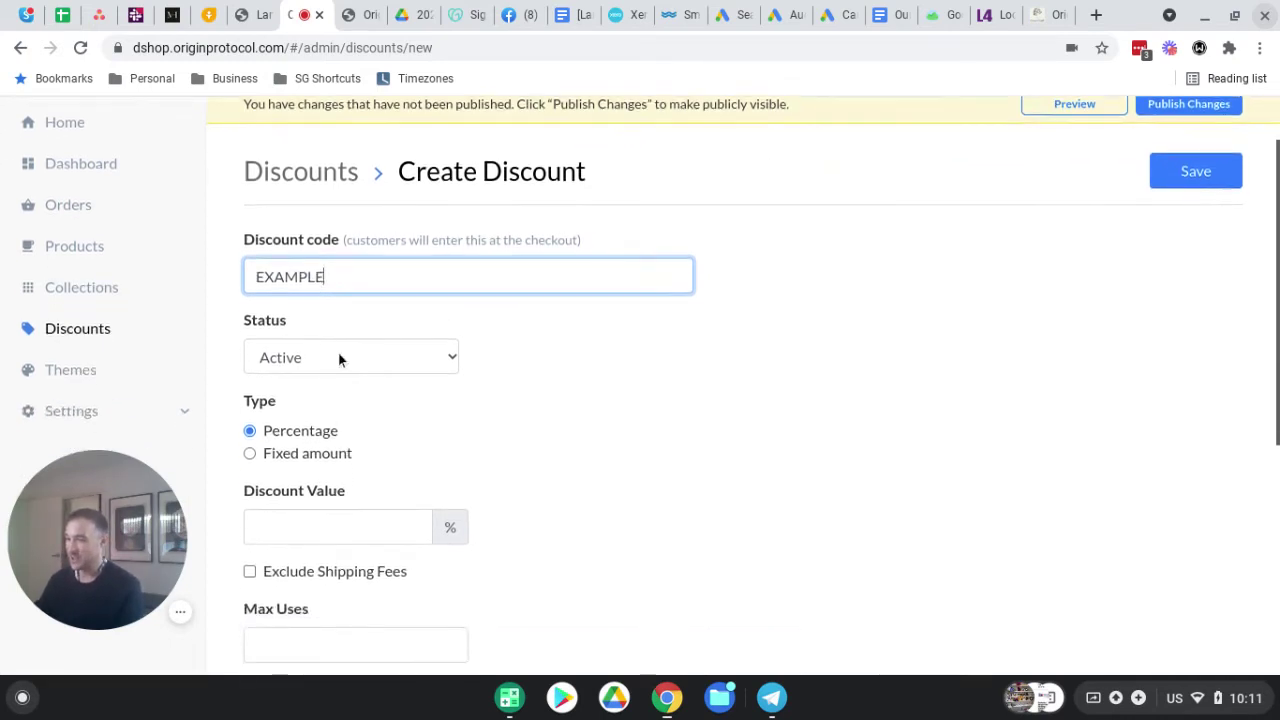
scroll(280, 415, down, 1)
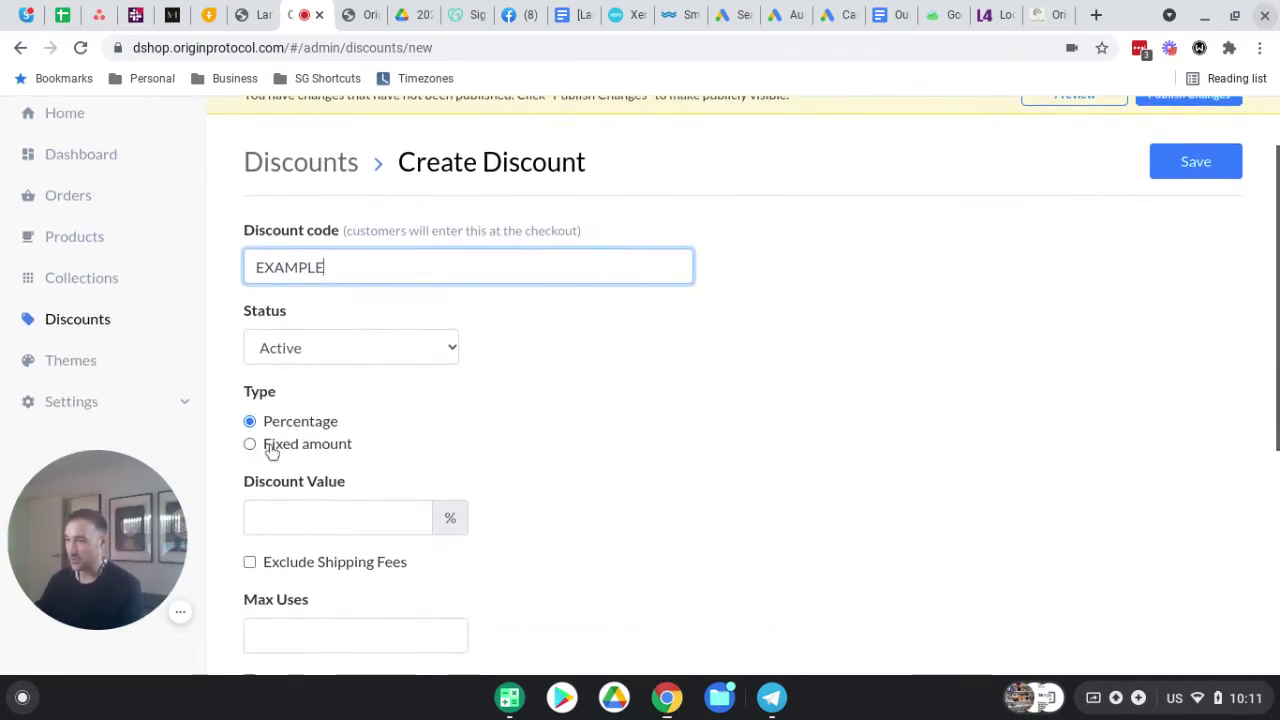
scroll(300, 440, down, 2)
click(295, 310)
click(360, 385)
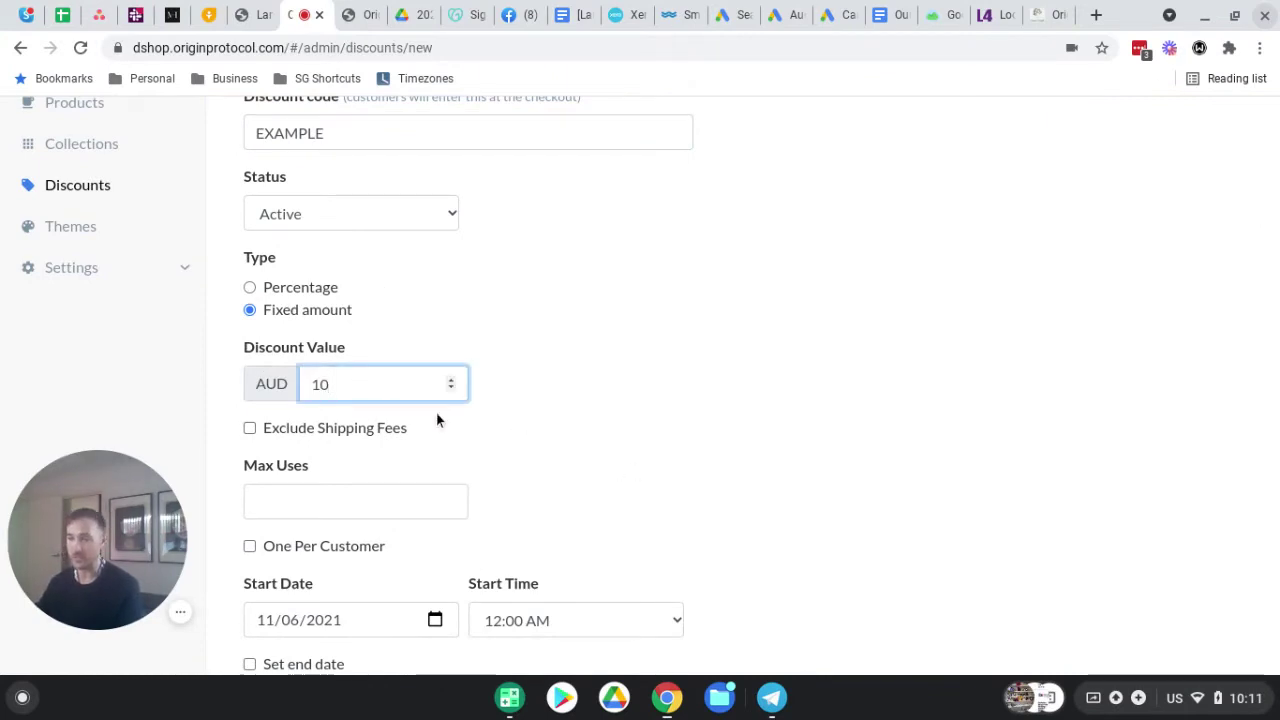
Limit the EXAMPLE discount to one use per customer, leaving the maximum number of uses blank.
scroll(300, 448, down, 1)
click(292, 397)
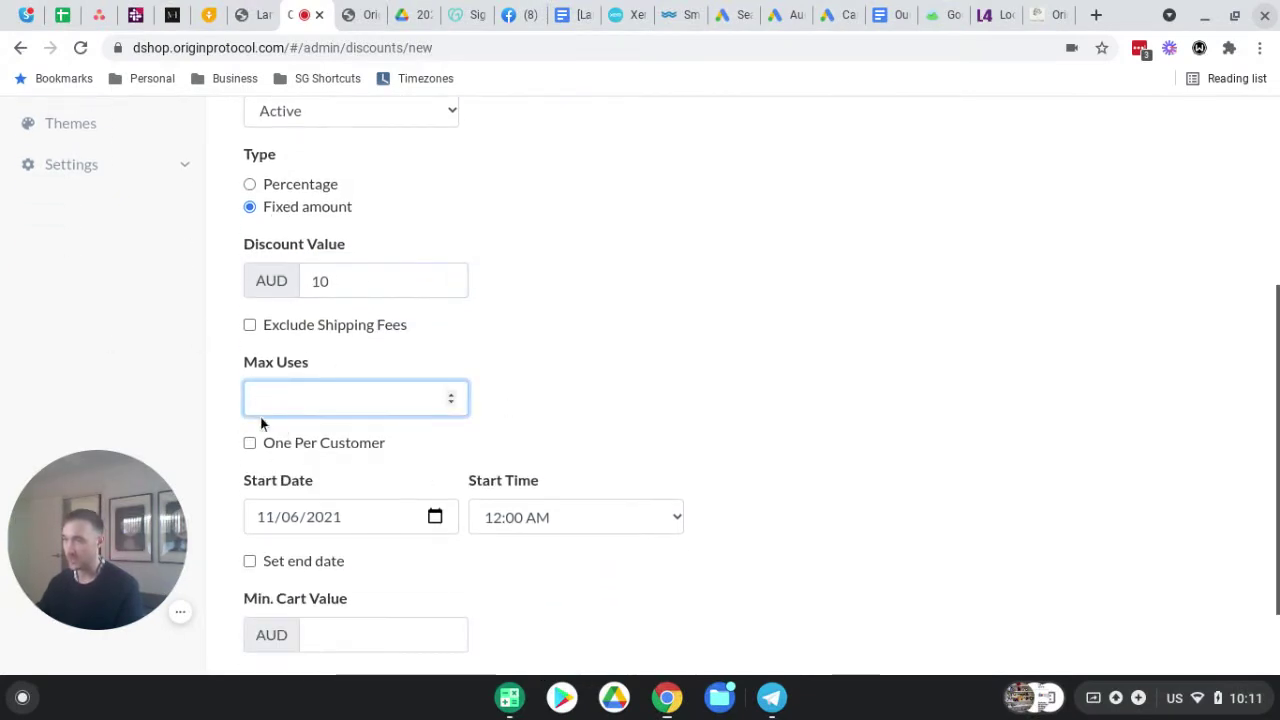
click(250, 443)
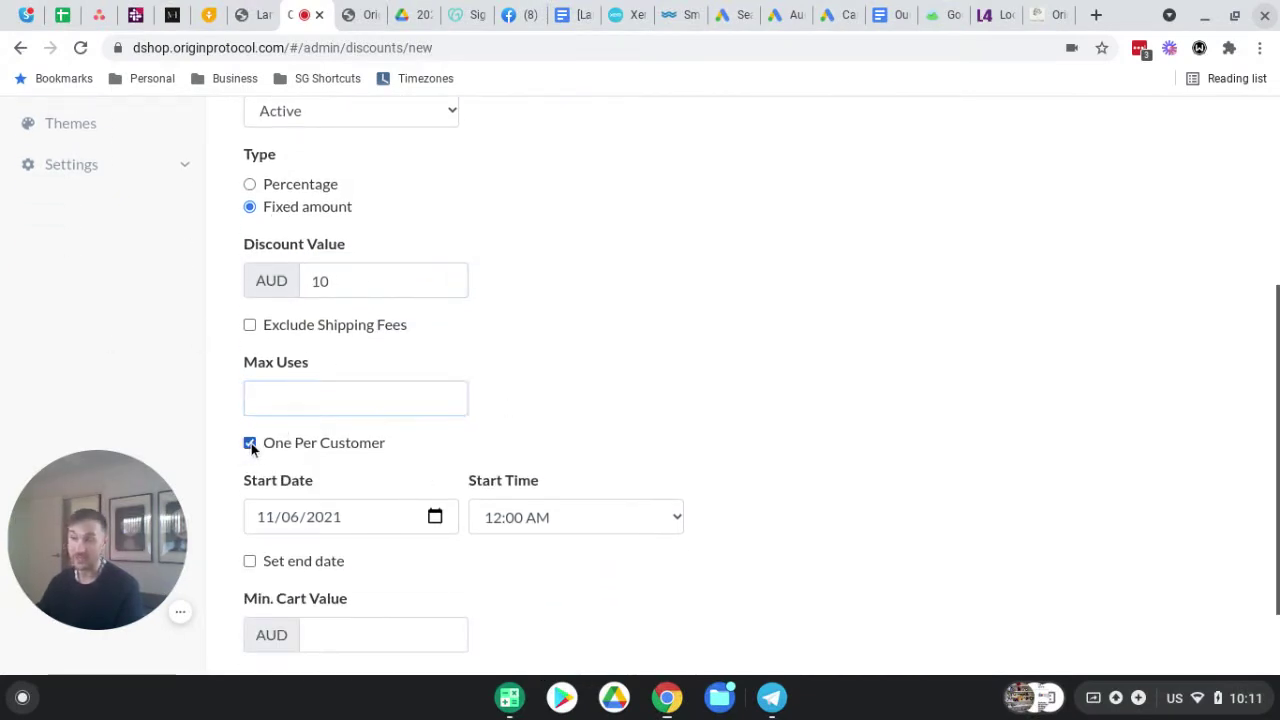
Set the discount's start date to 01/07/2021 and enable an end date of 31/07/2021.
scroll(264, 392, down, 1)
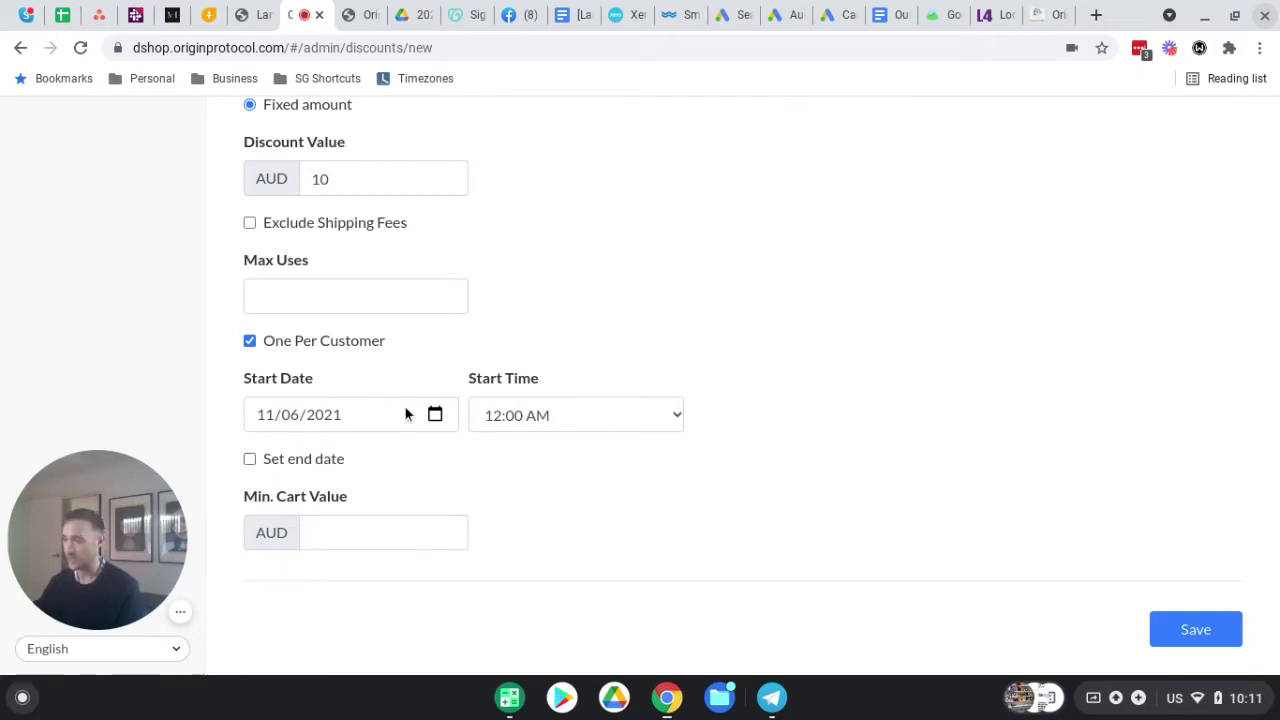
click(360, 422)
click(436, 416)
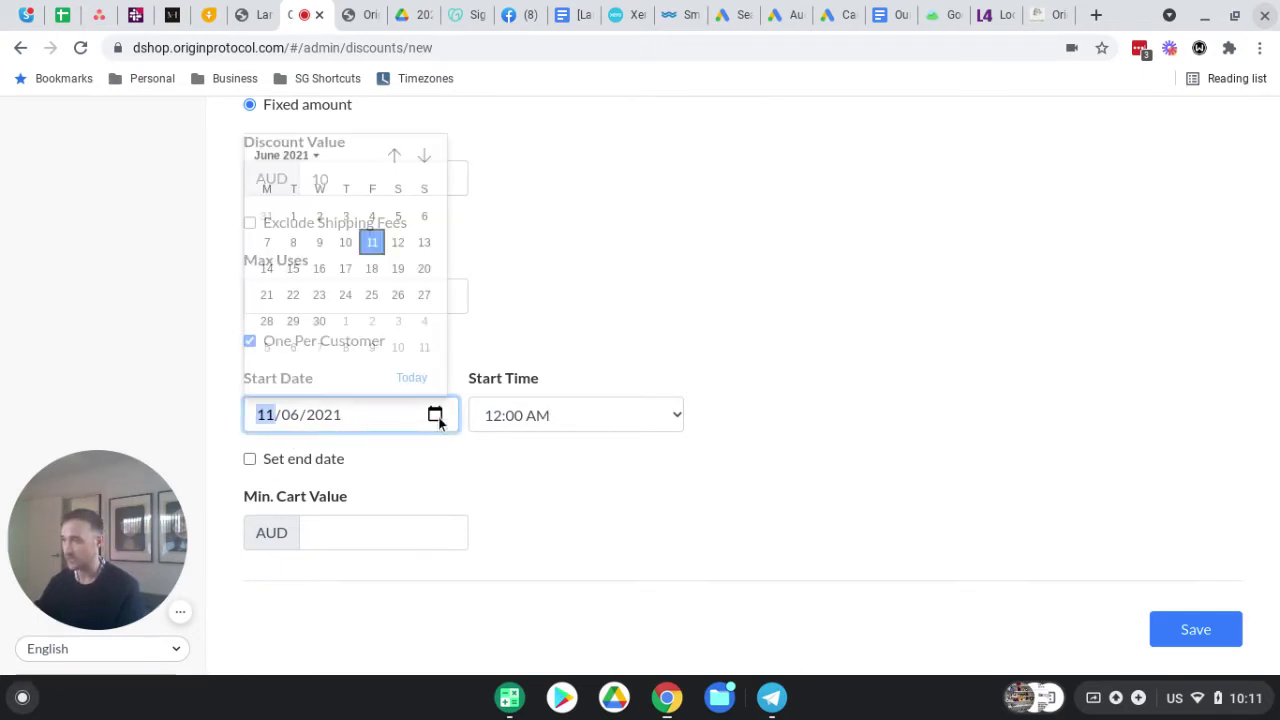
click(346, 321)
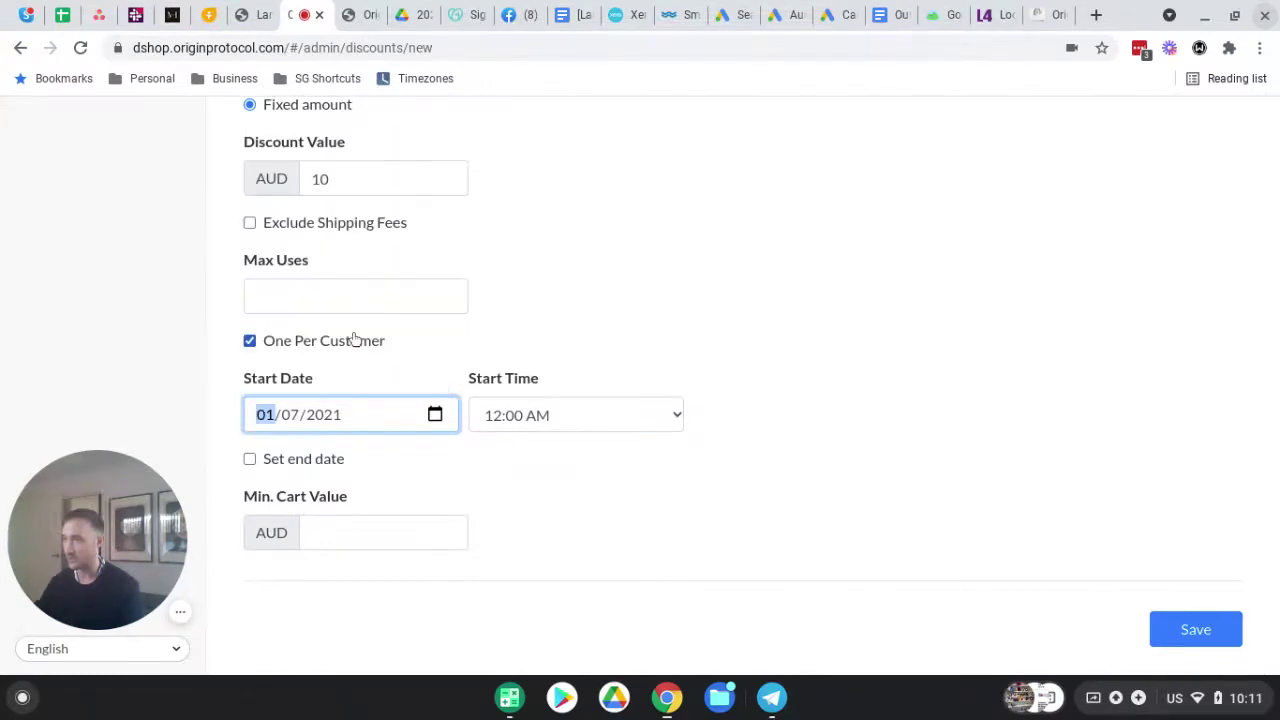
click(249, 458)
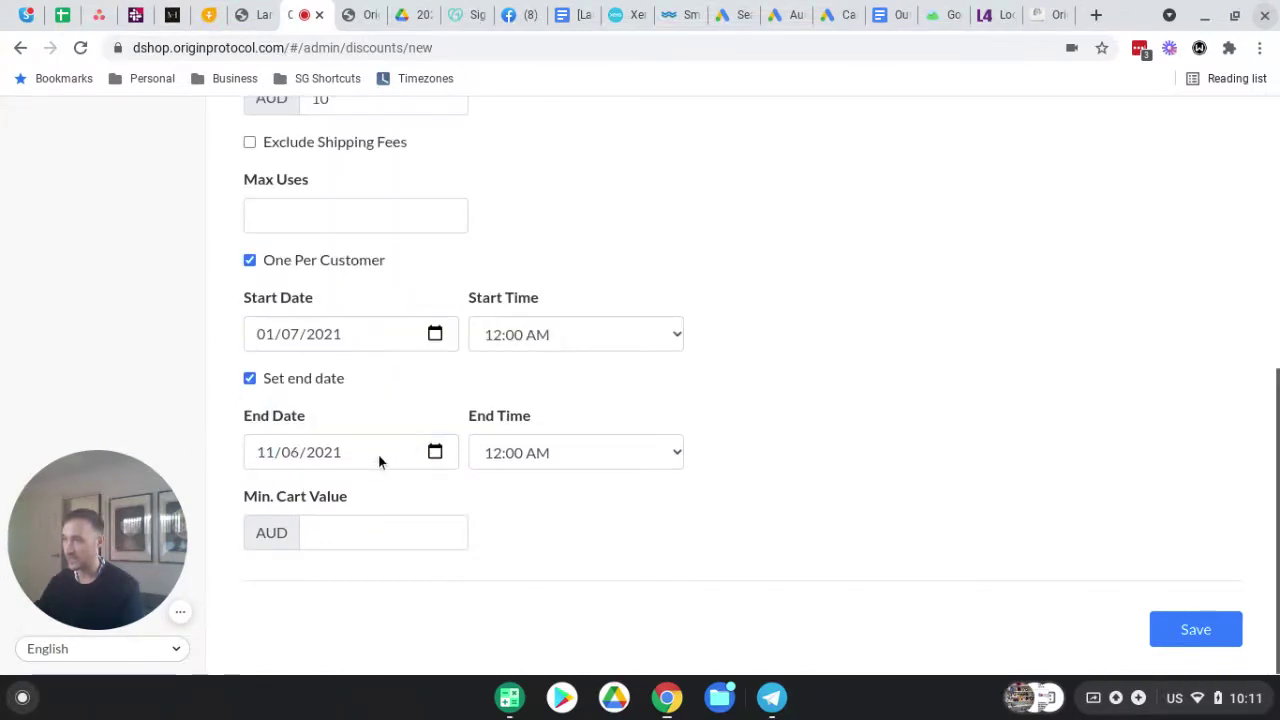
click(432, 449)
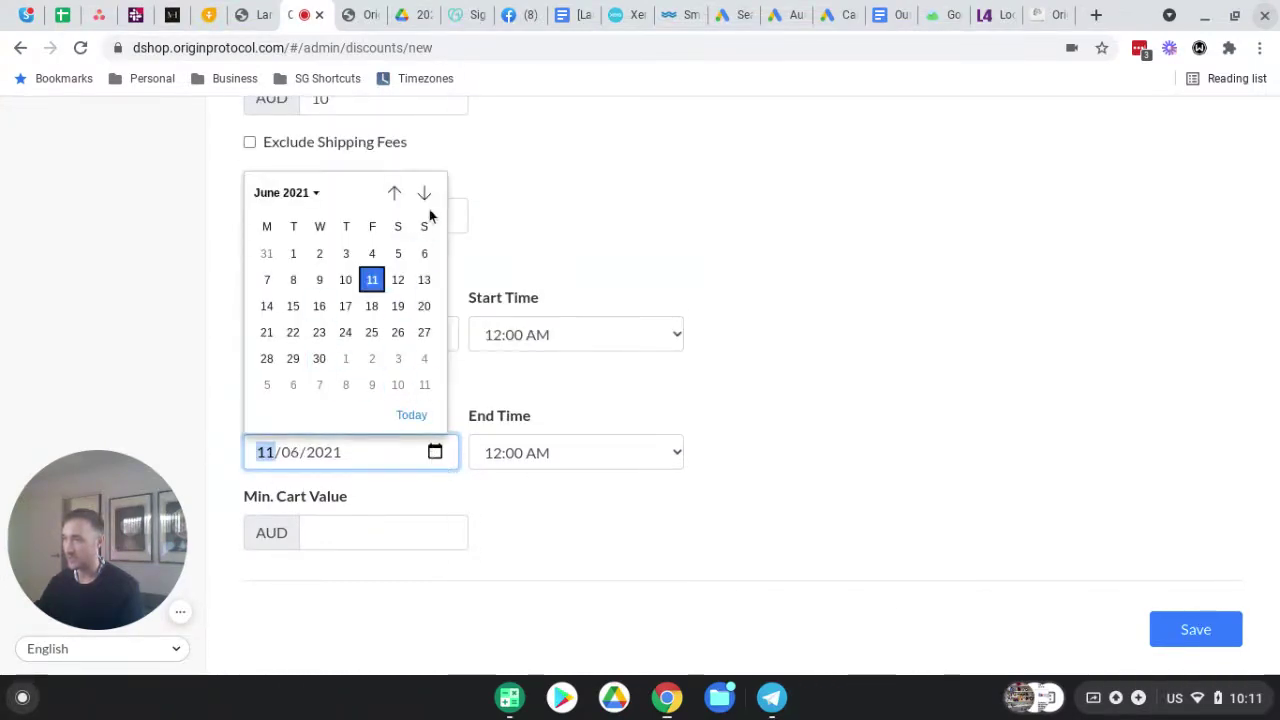
click(424, 192)
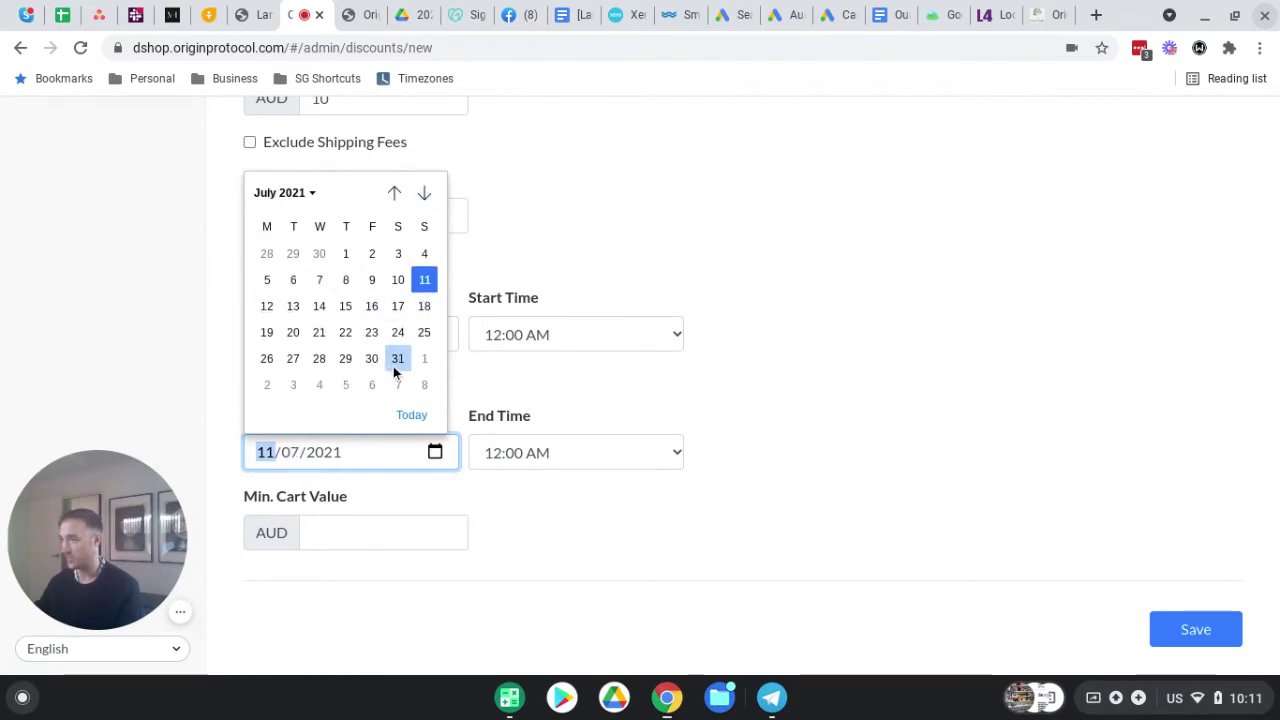
click(393, 366)
Set the discount's minimum cart value to 100 AUD and change its type to percentage.
click(359, 535)
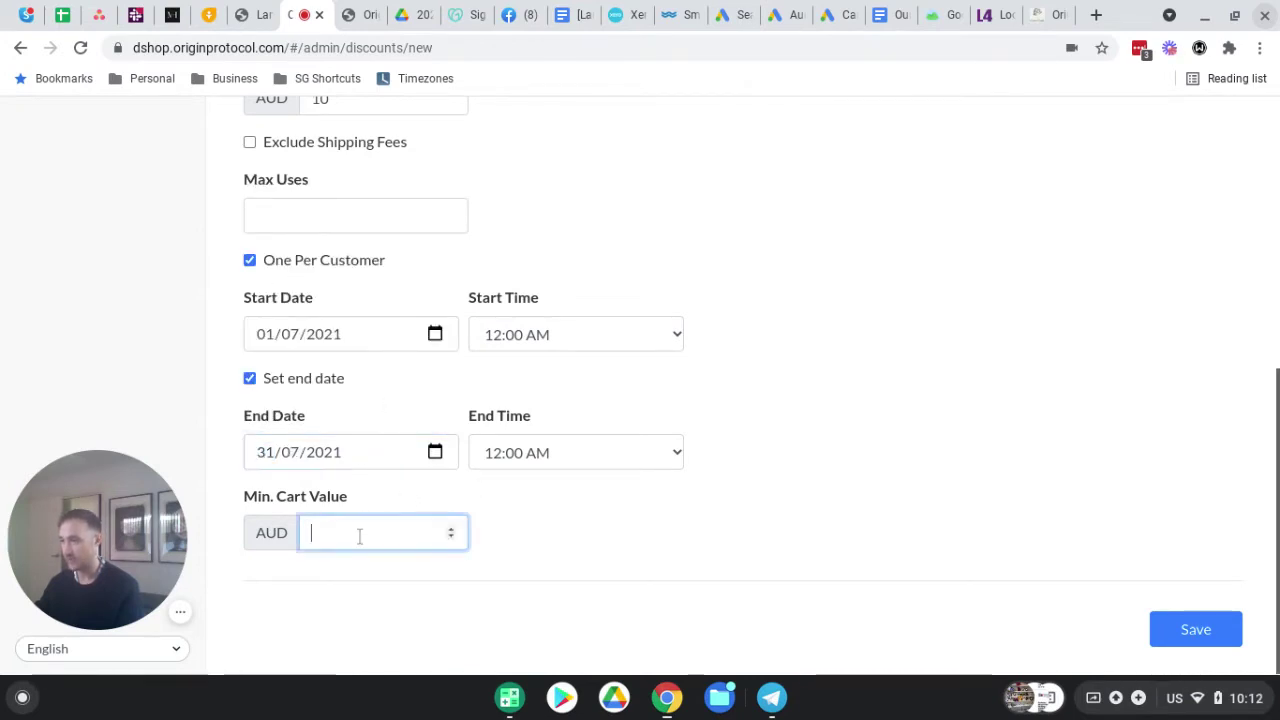
text(100)
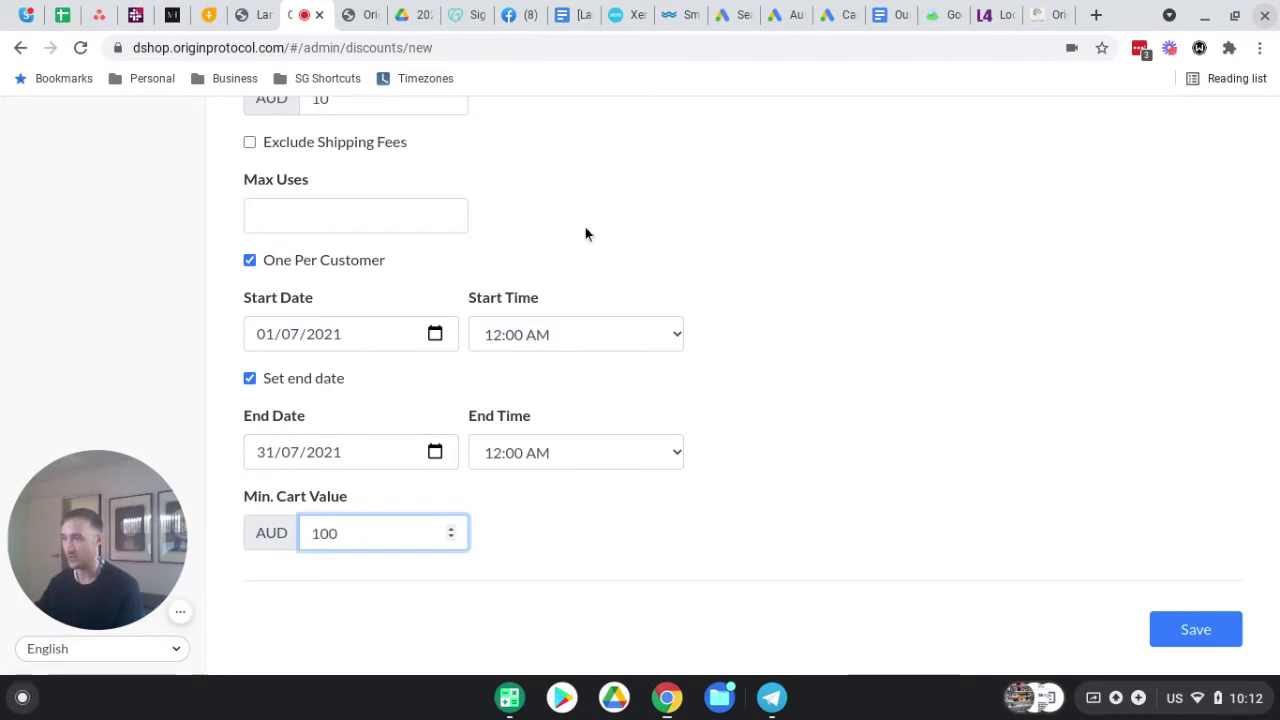
scroll(325, 240, up, 5)
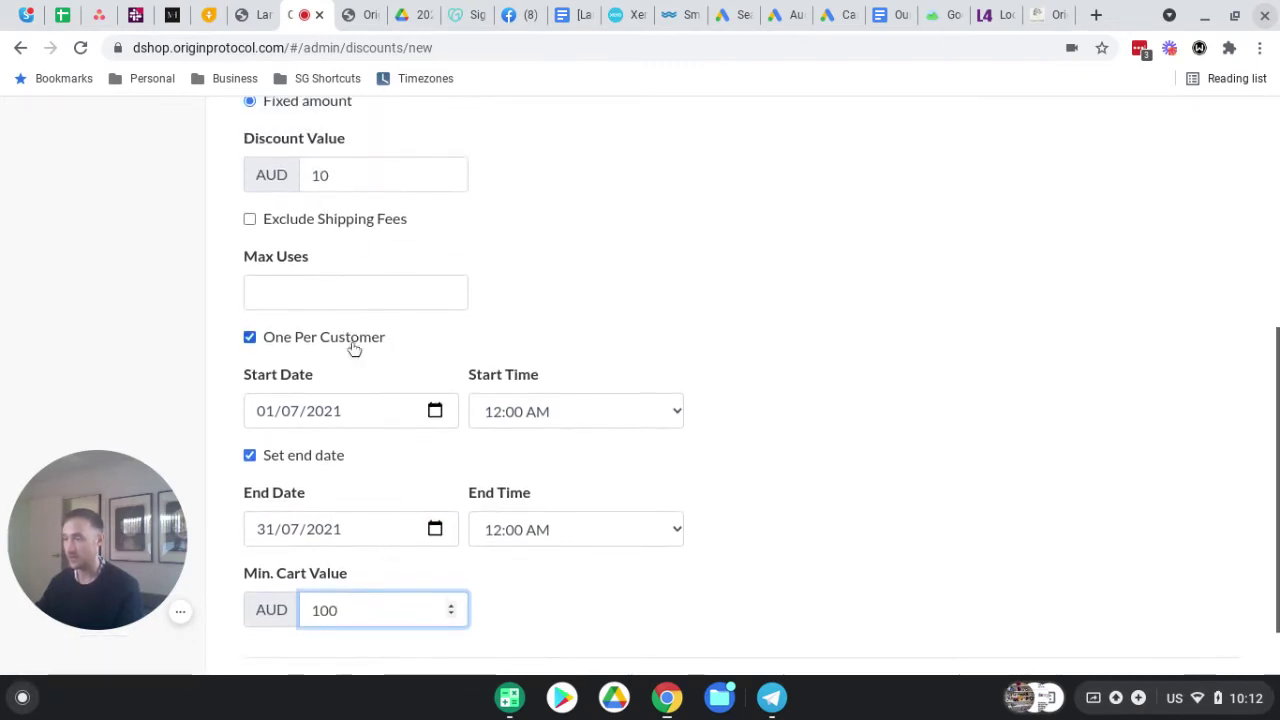
scroll(305, 268, down, 2)
click(283, 272)
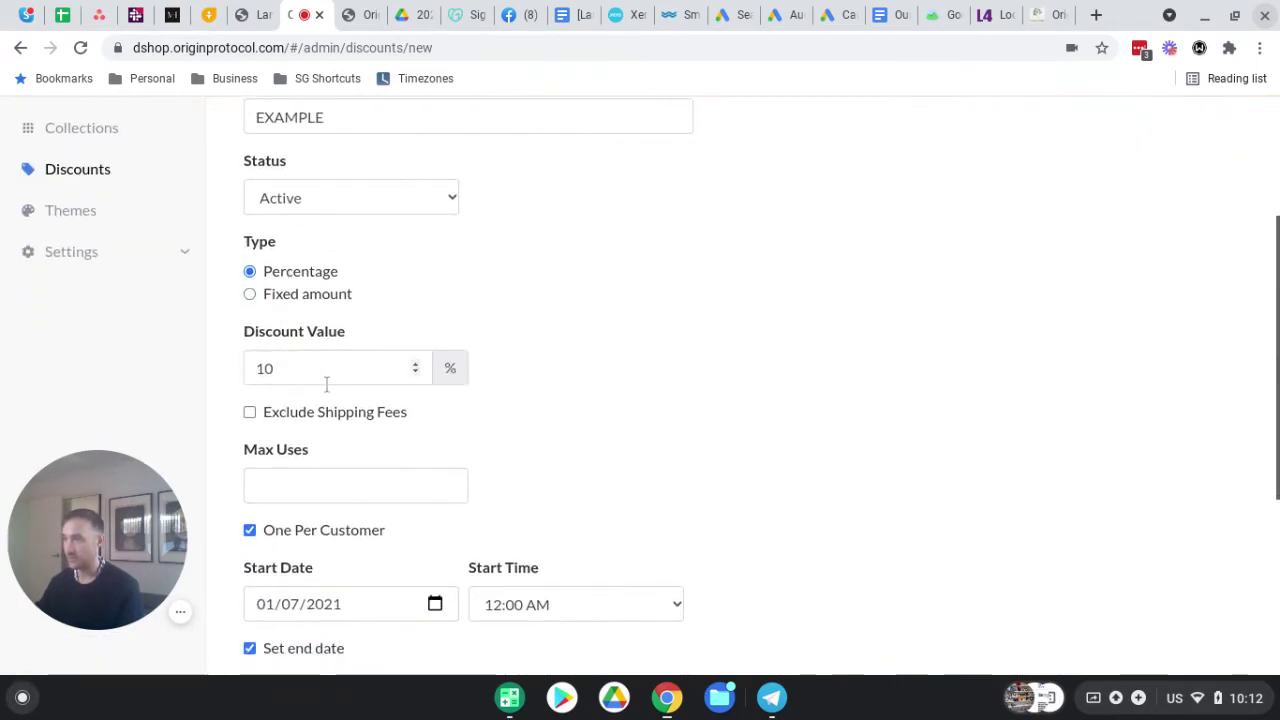
Check the EXAMPLE discount's settings from code to maximum discount value, then save the discount.
scroll(326, 384, down, 4)
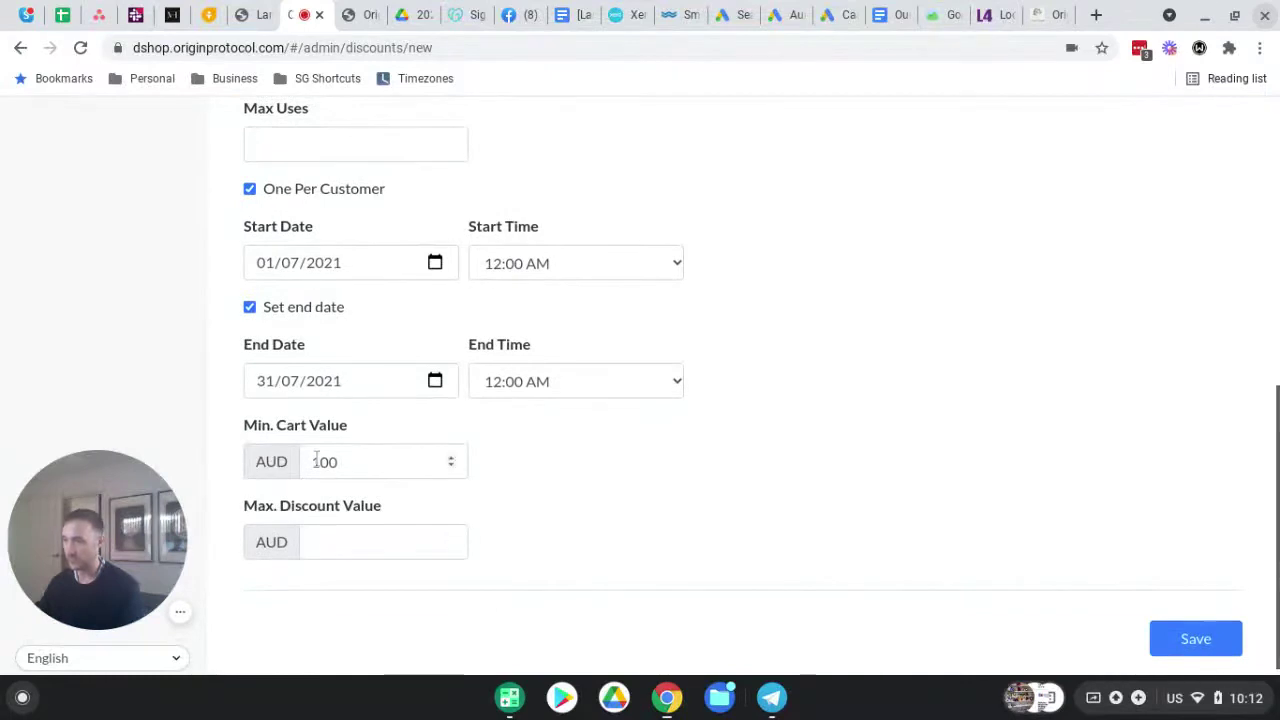
scroll(340, 346, up, 1)
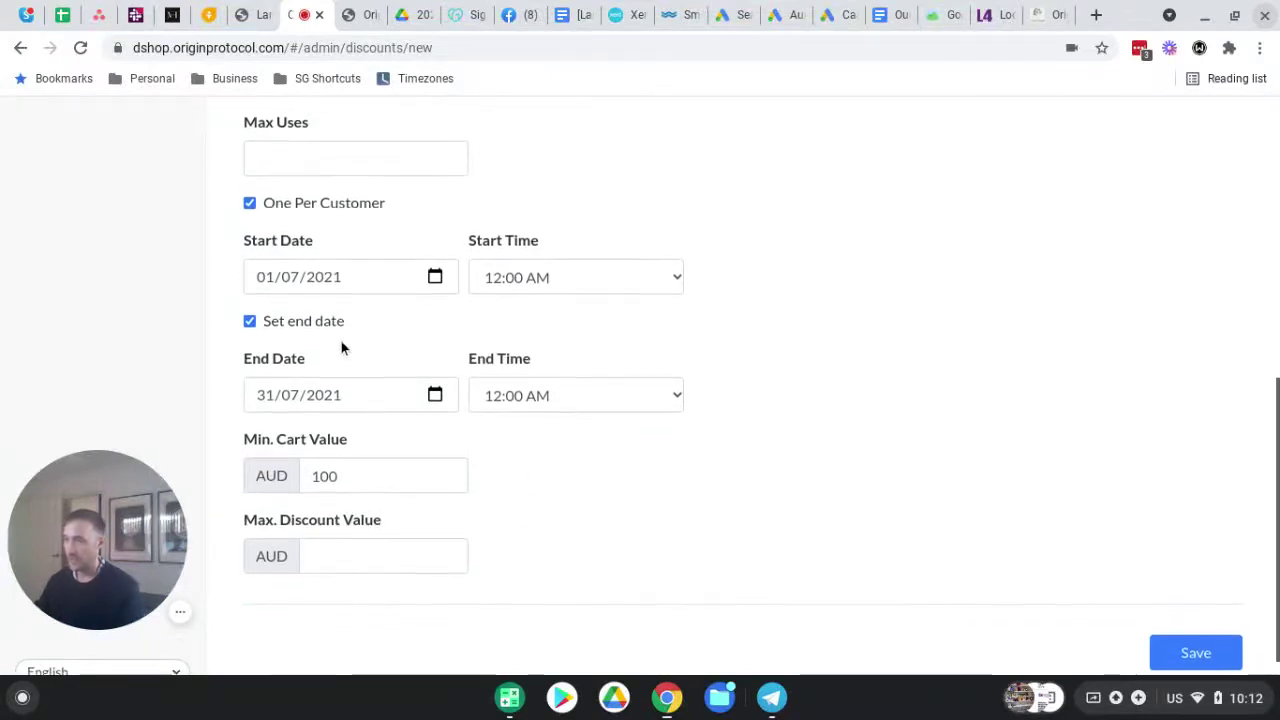
scroll(417, 383, up, 6)
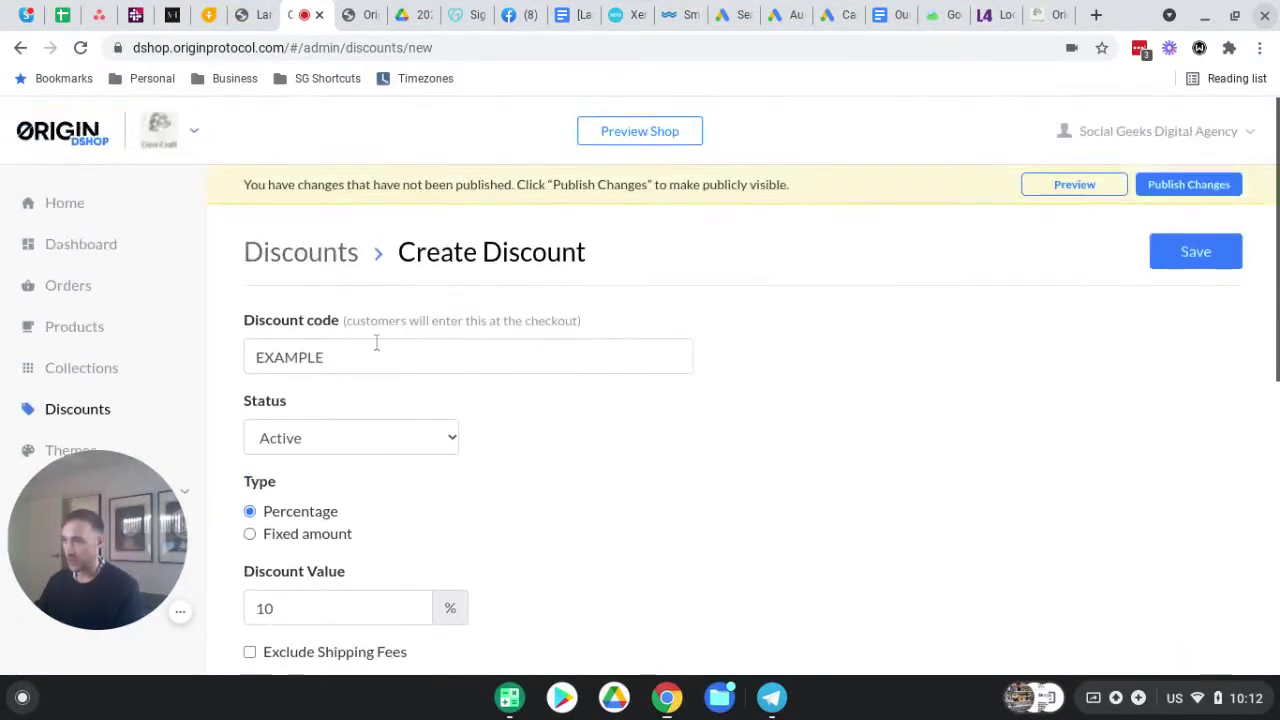
scroll(1161, 595, down, 7)
click(1162, 630)
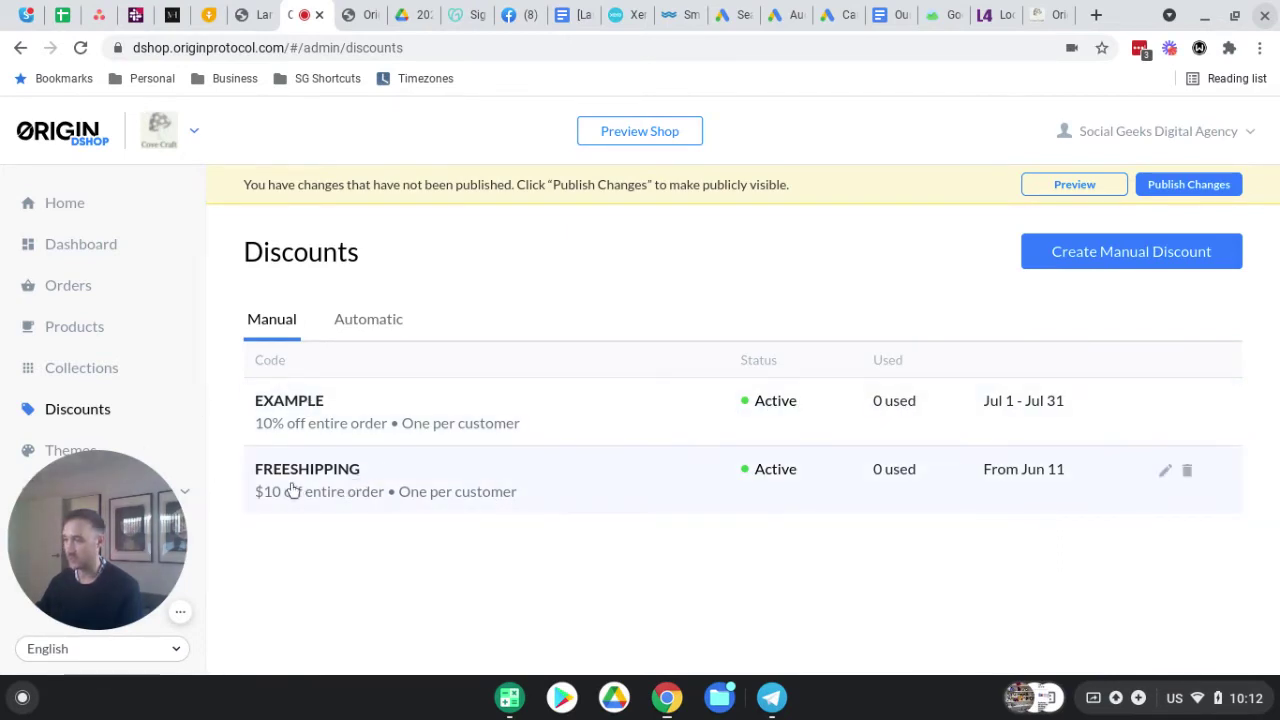
Open the automatic discounts and look over their description and available settings.
click(365, 320)
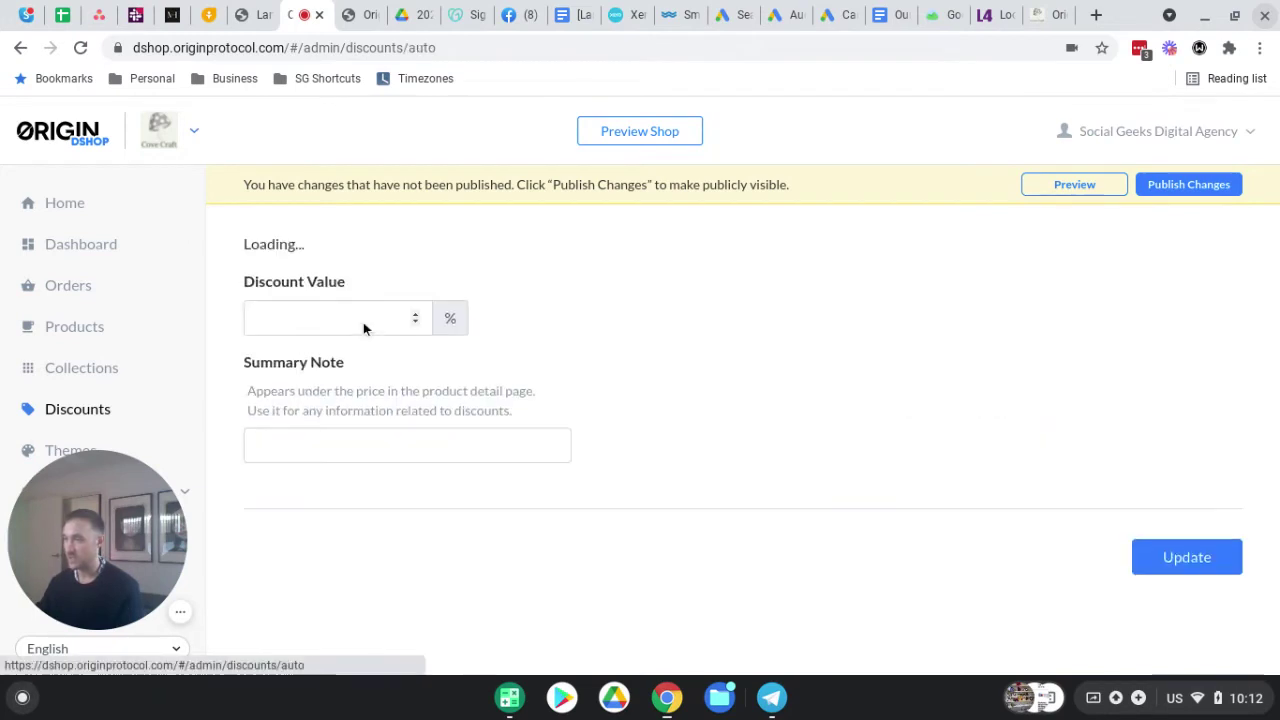
scroll(372, 385, down, 2)
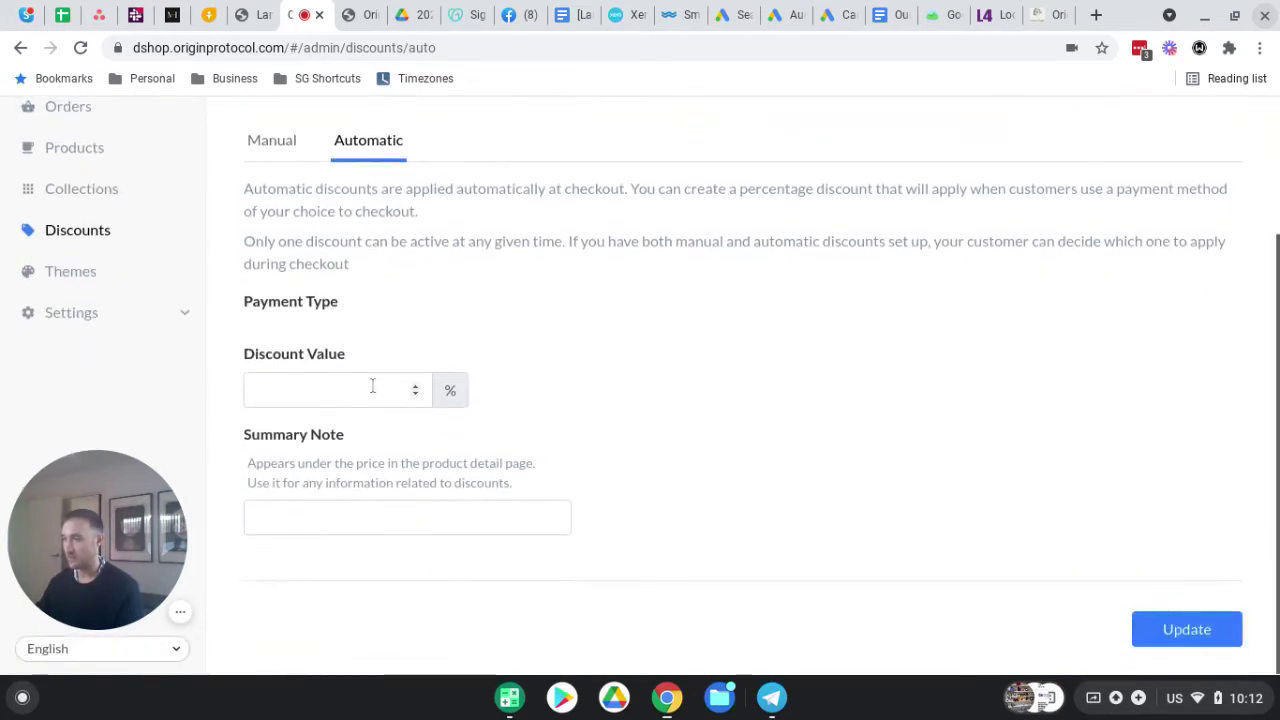
scroll(372, 385, up, 2)
scroll(373, 388, down, 2)
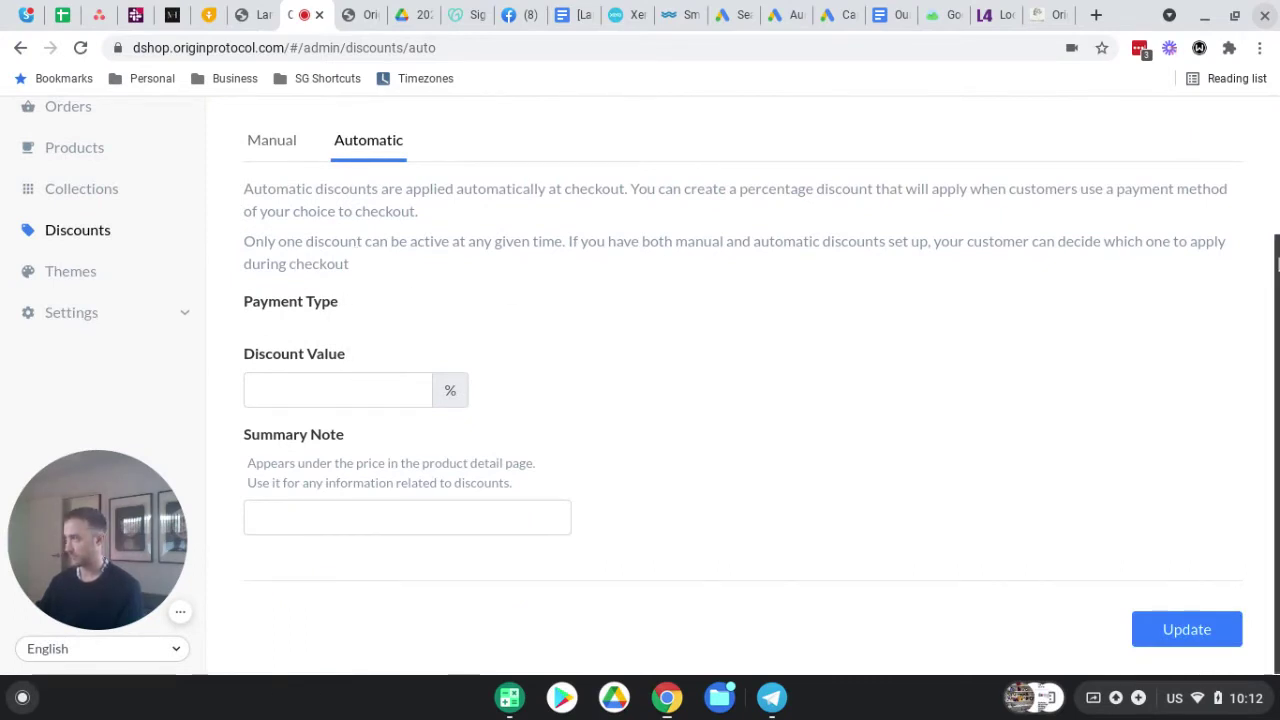
Enter an automatic discount value of 10 percent, look at the summary note field, then clear the value again.
click(314, 380)
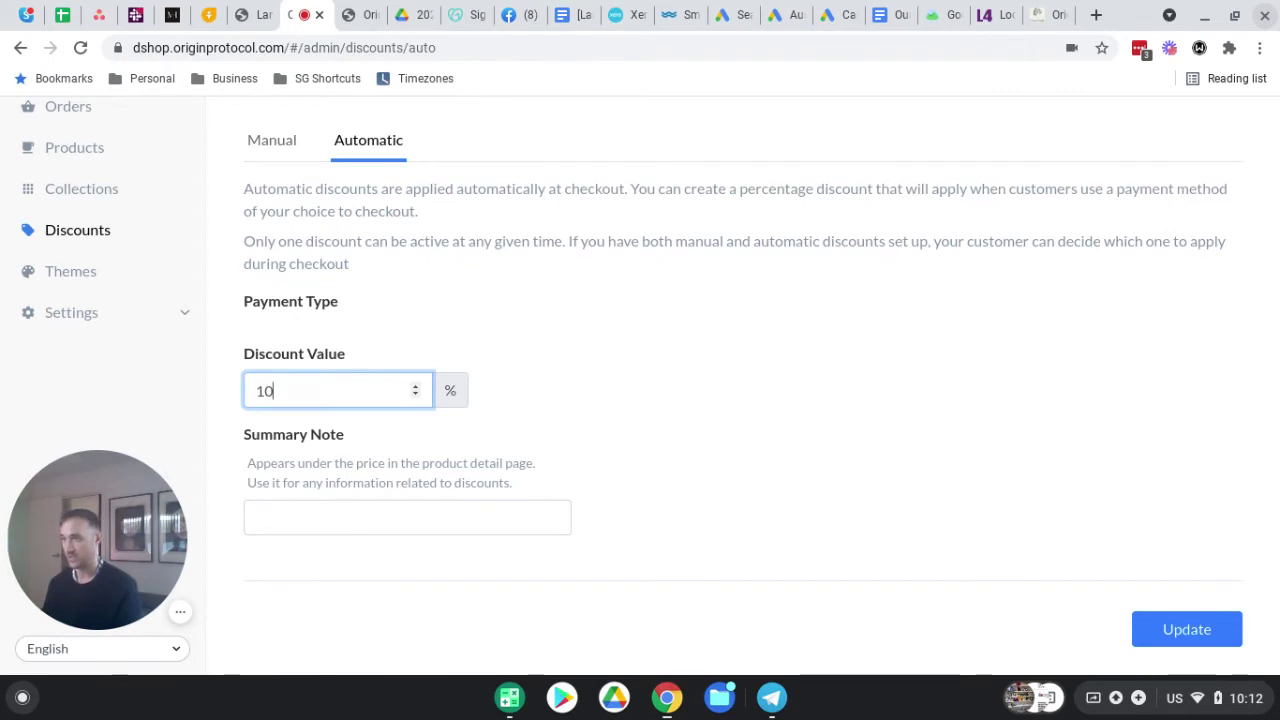
click(474, 497)
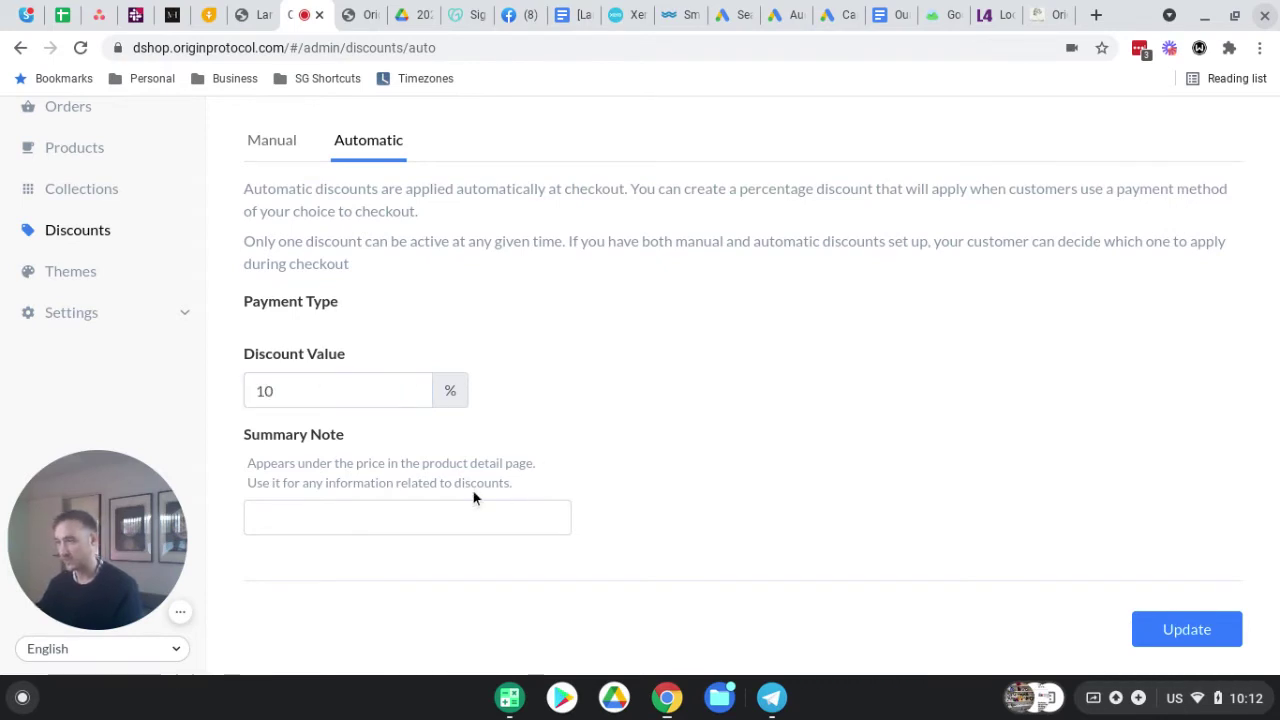
click(318, 505)
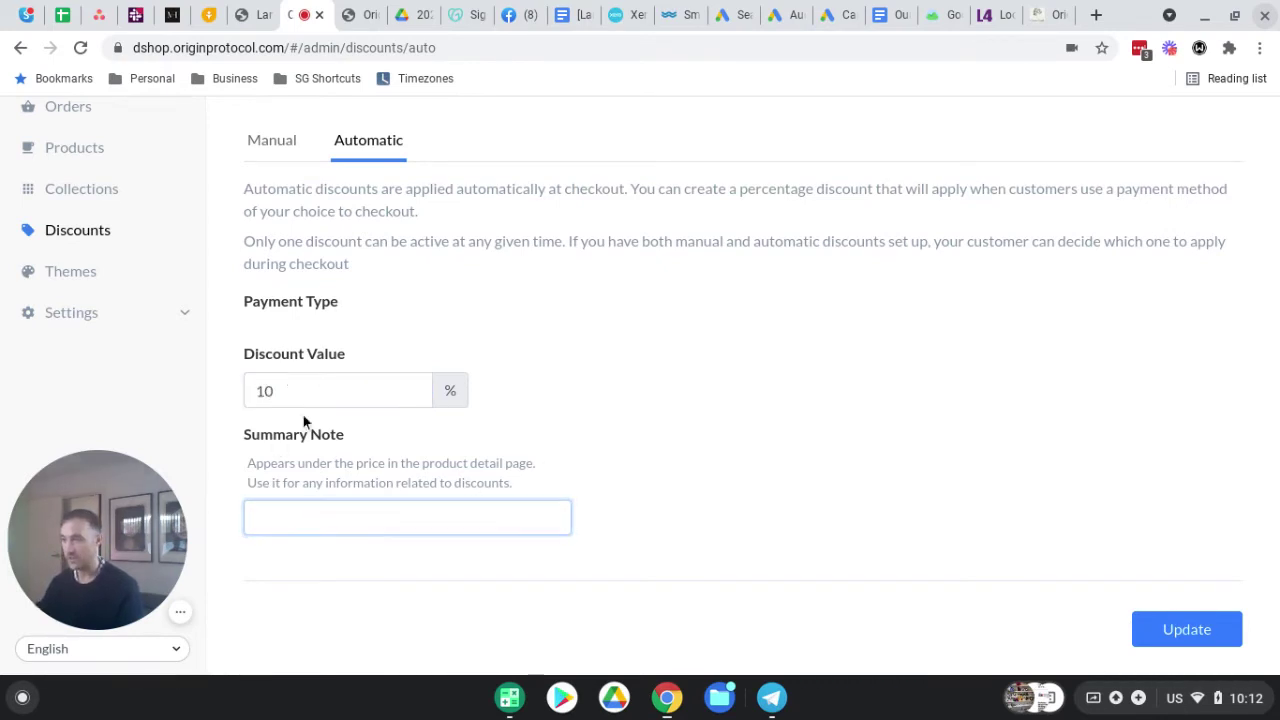
click(333, 357)
key(BackSpace)
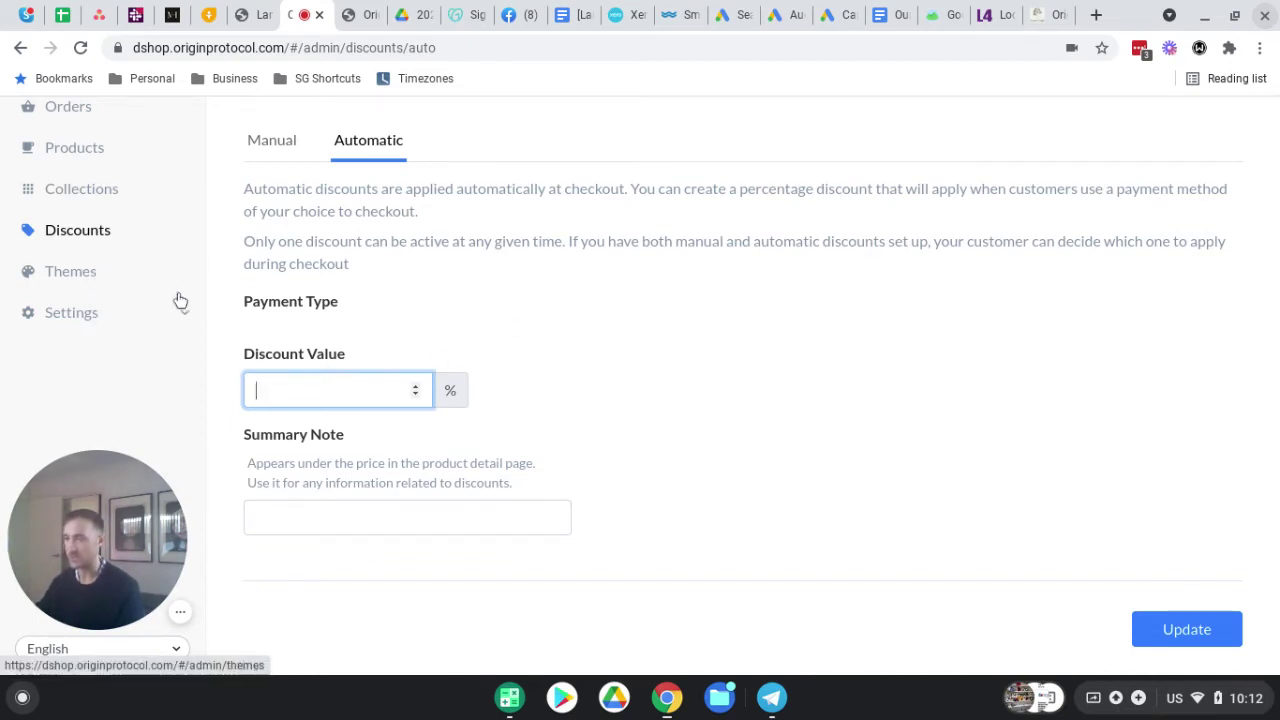
Open the store settings overview and look through the available settings categories.
scroll(250, 300, up, 3)
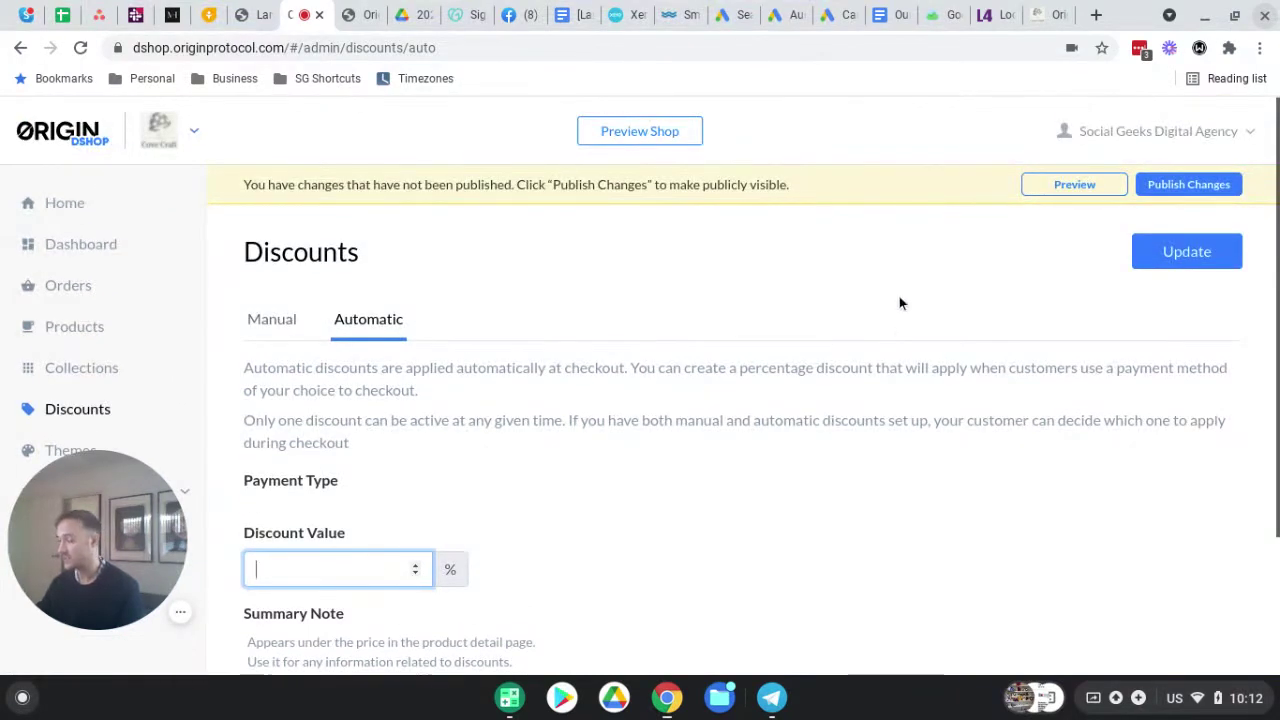
scroll(400, 330, down, 3)
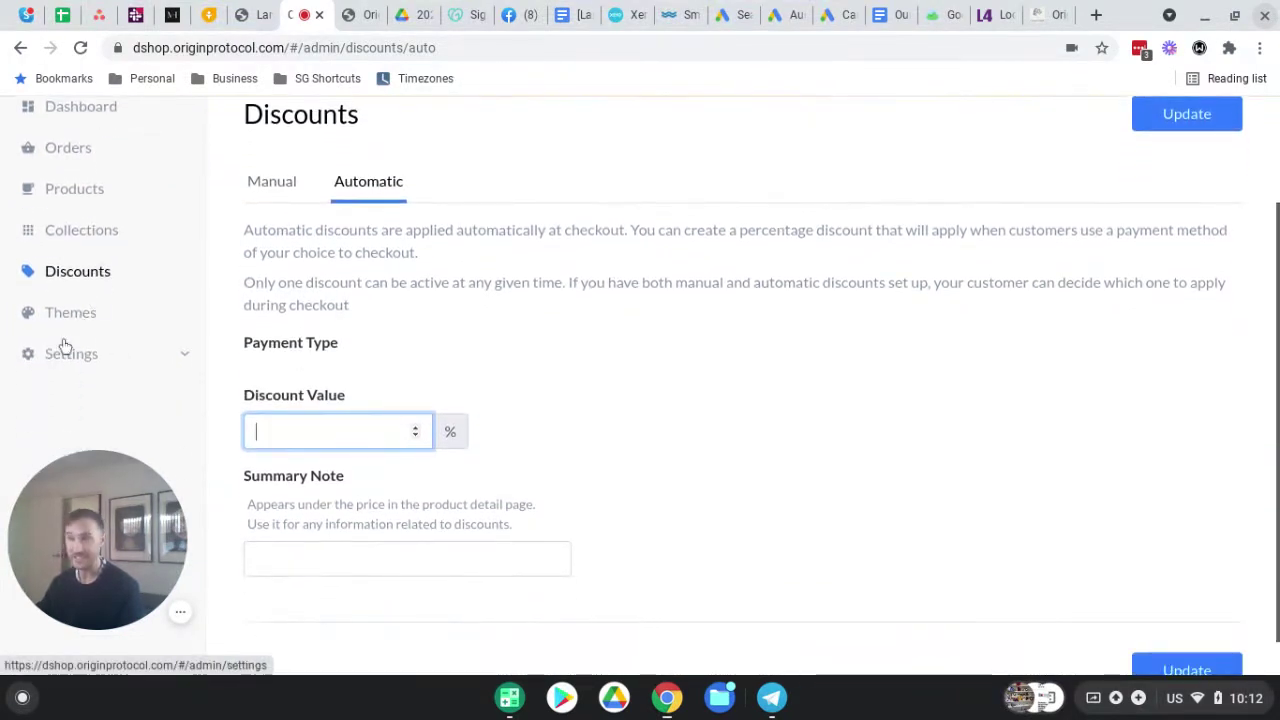
scroll(77, 245, up, 3)
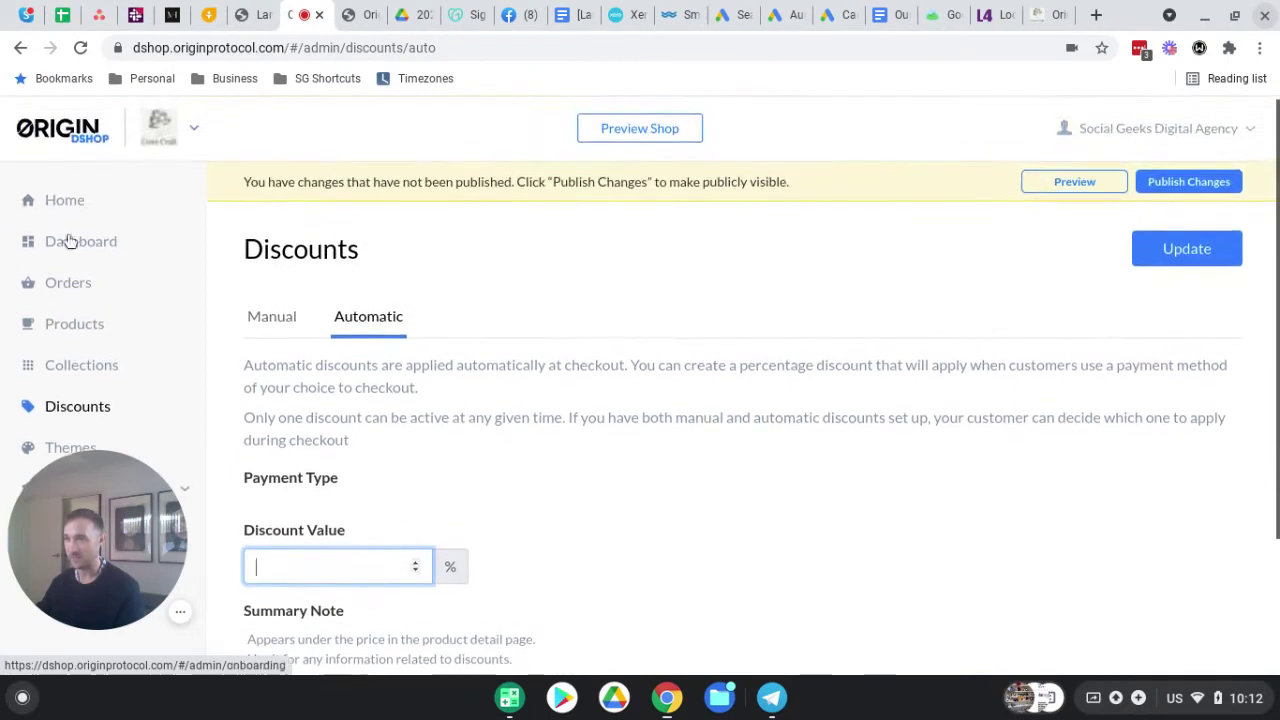
scroll(85, 290, down, 3)
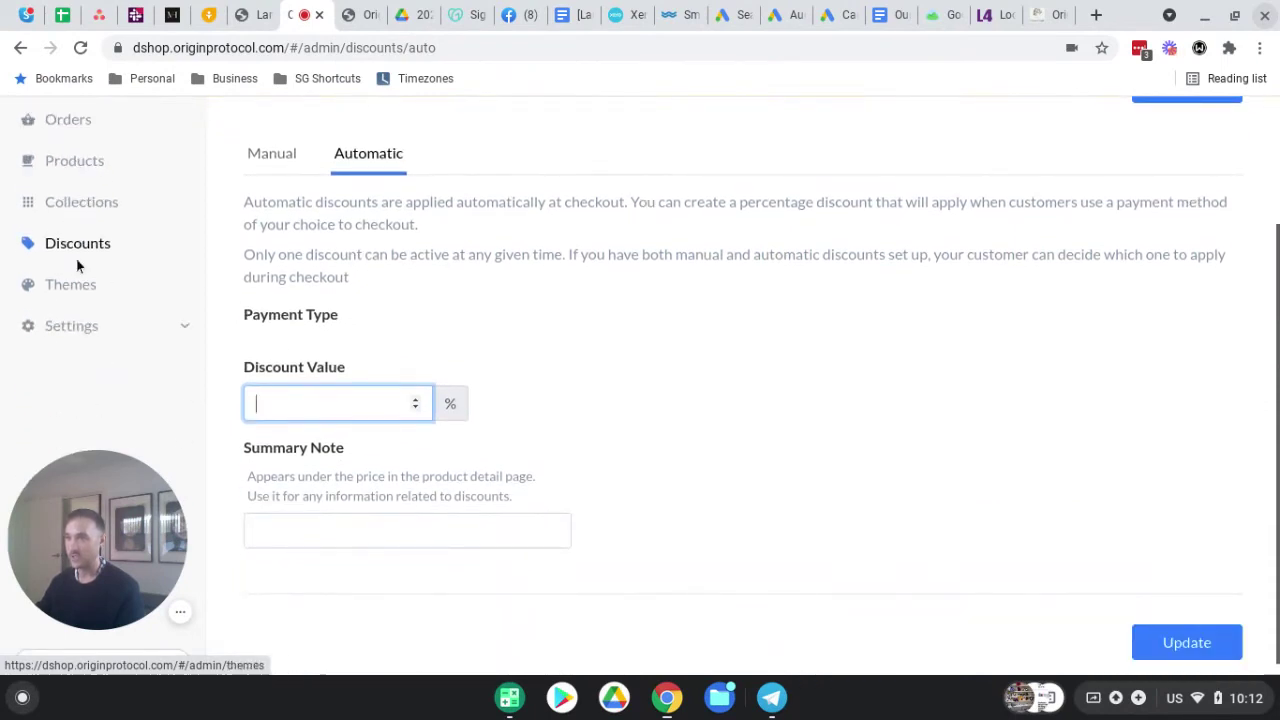
click(82, 330)
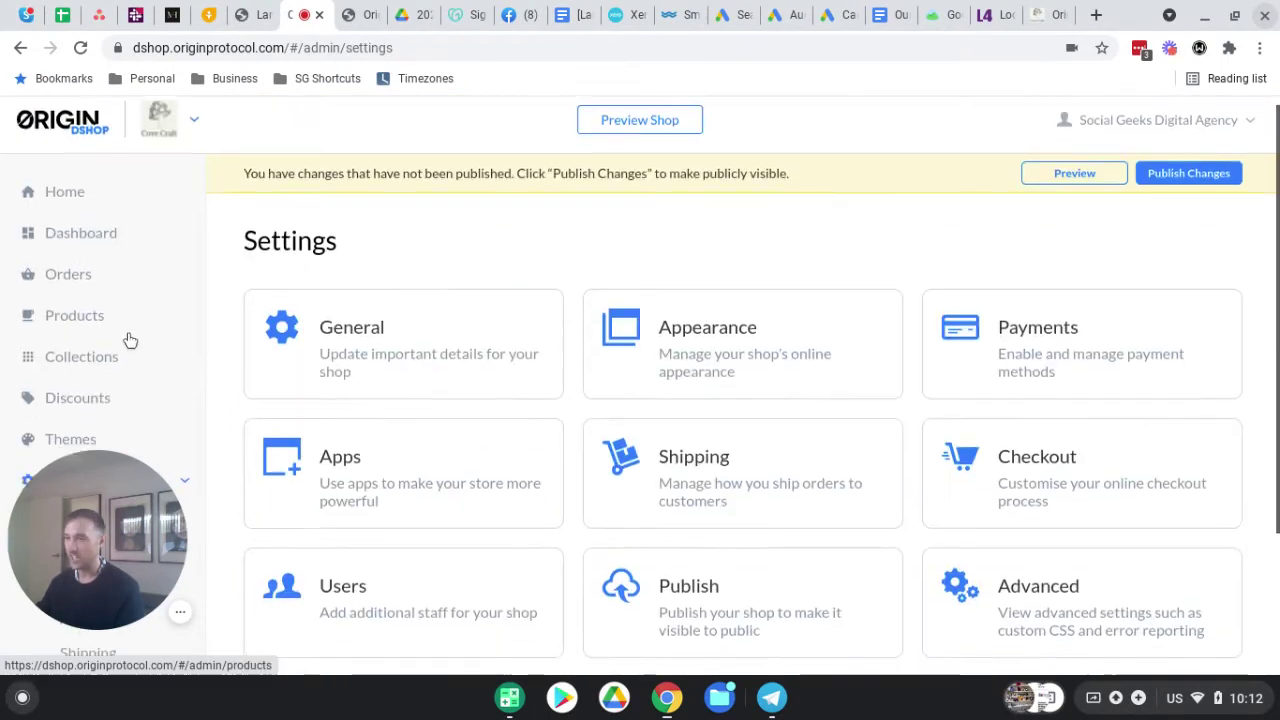
scroll(130, 340, down, 1)
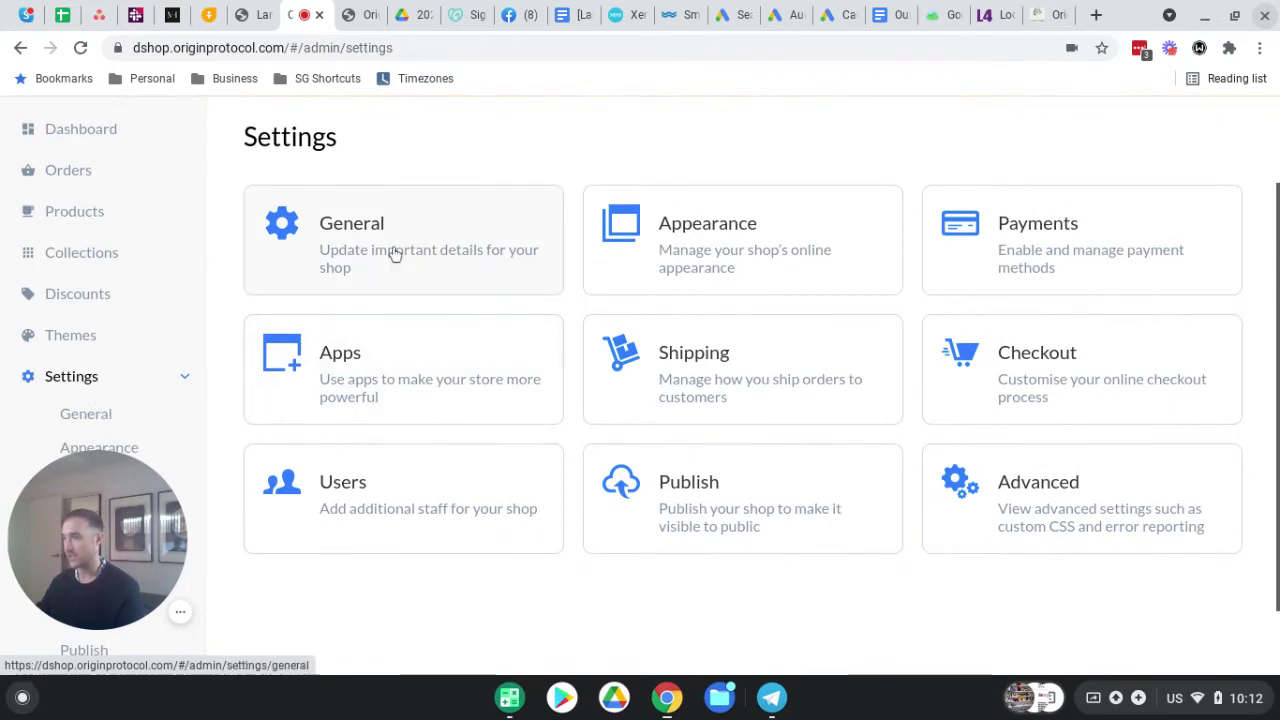
scroll(460, 277, up, 2)
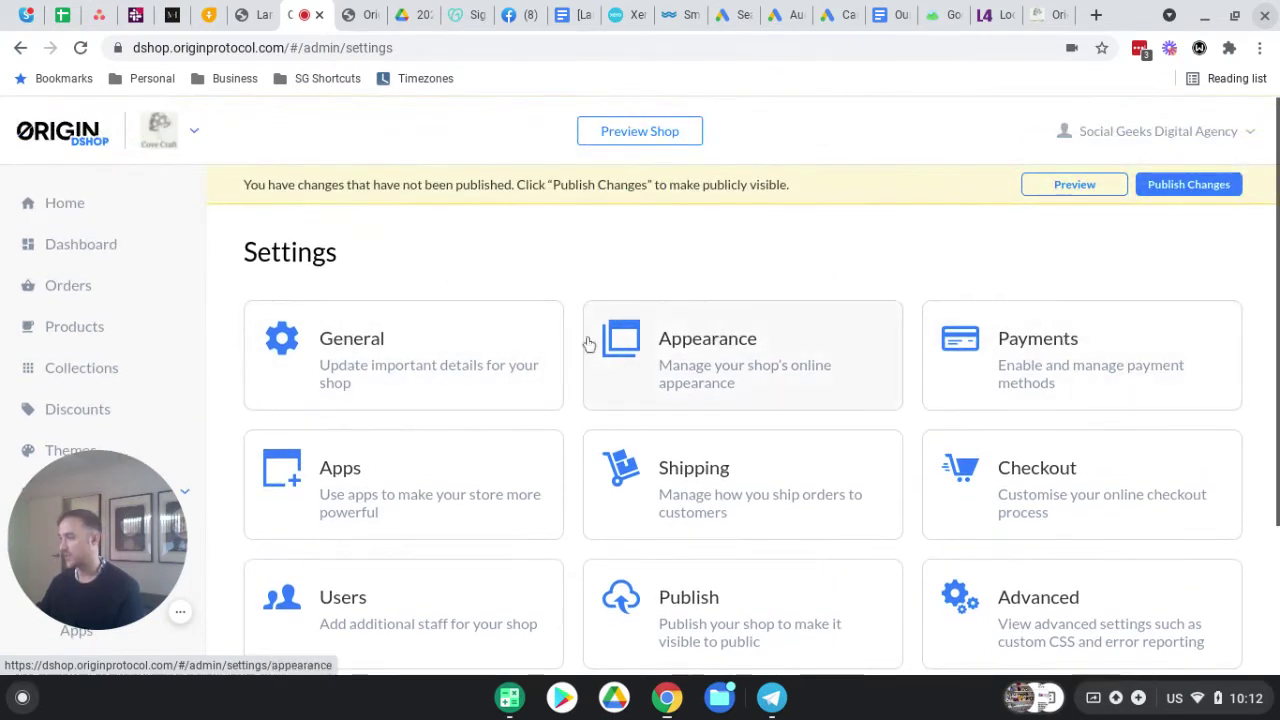
scroll(477, 394, down, 2)
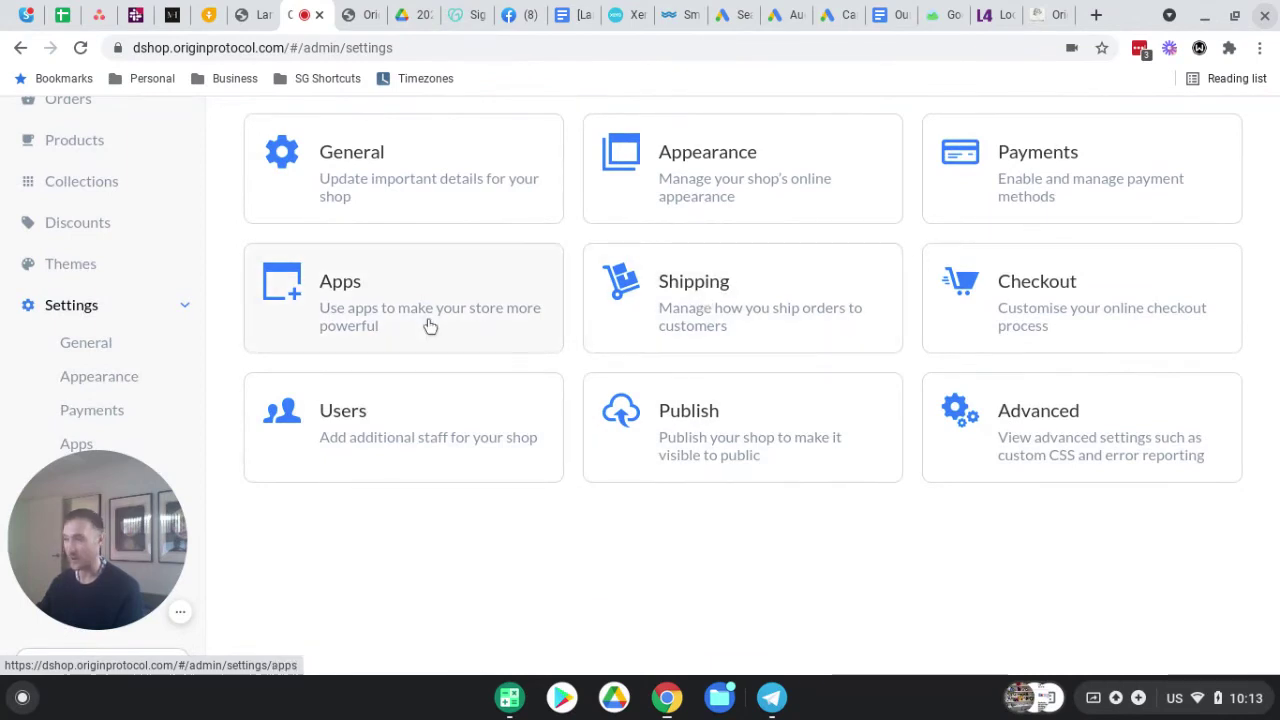
Add the custom domain lanecovecraft.com.au in the general settings, skipping publication and dismissing the DNS record instructions.
click(369, 171)
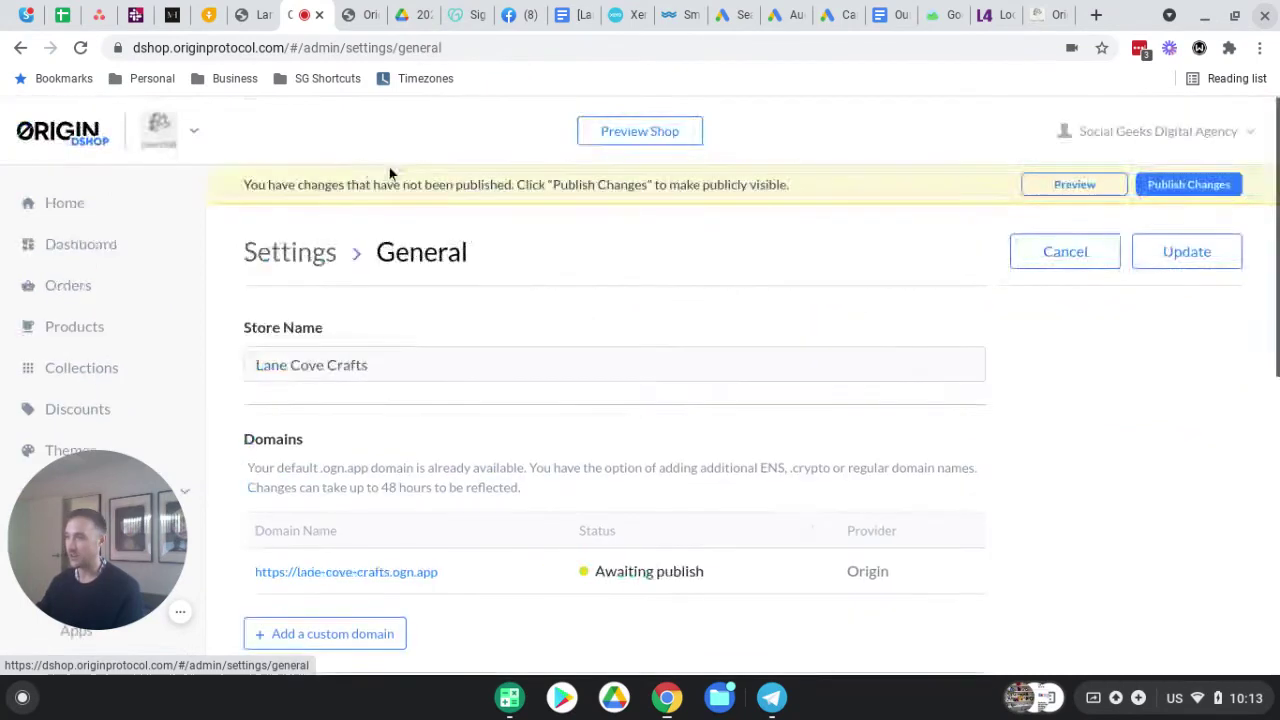
scroll(389, 352, down, 1)
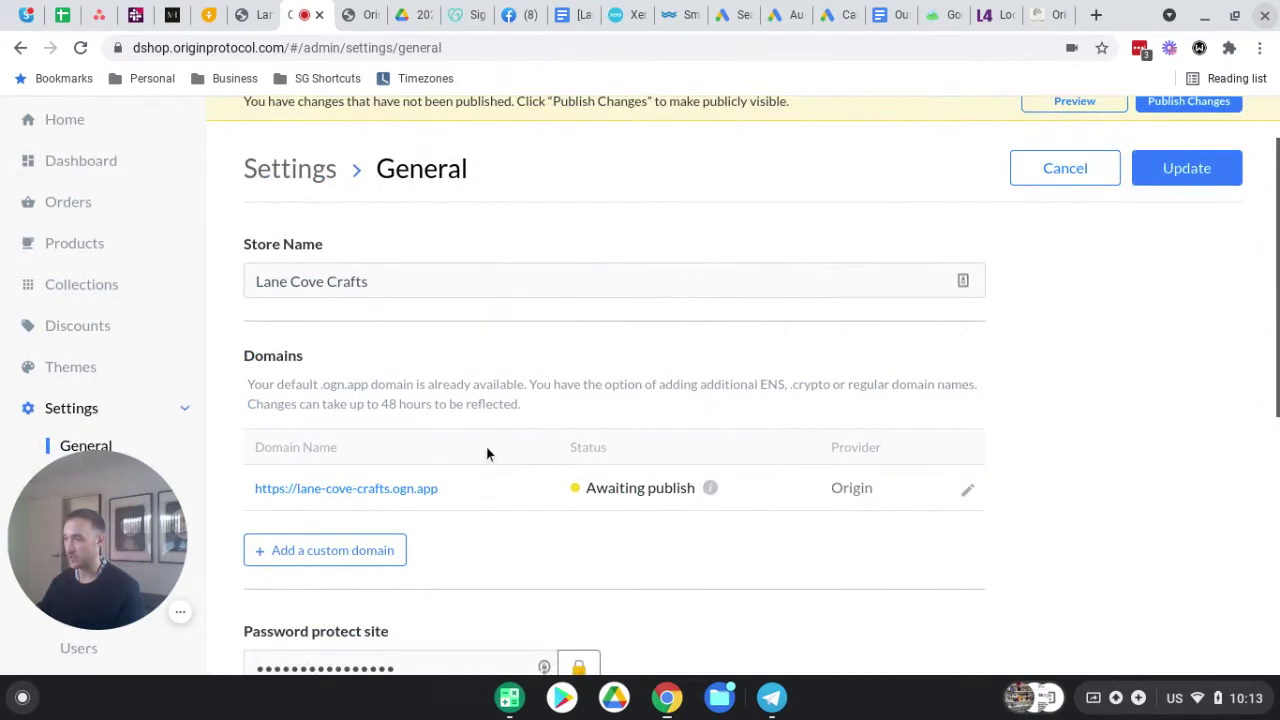
scroll(495, 440, down, 3)
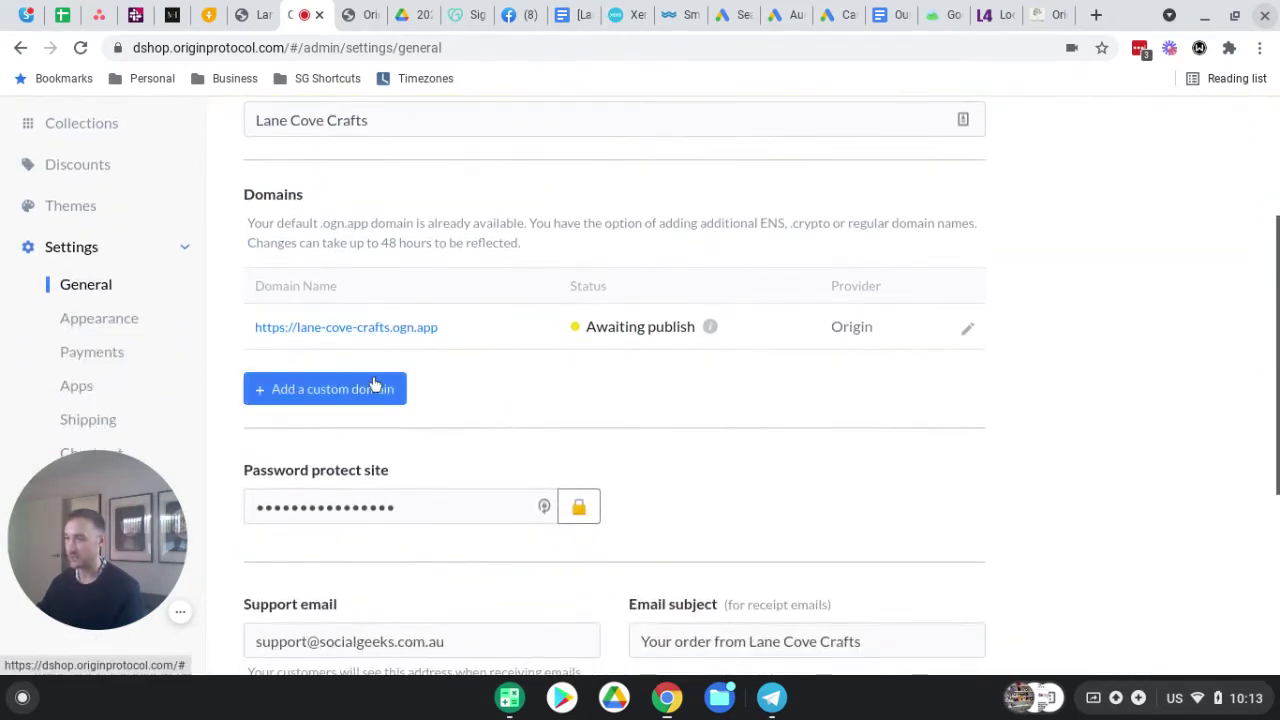
click(330, 388)
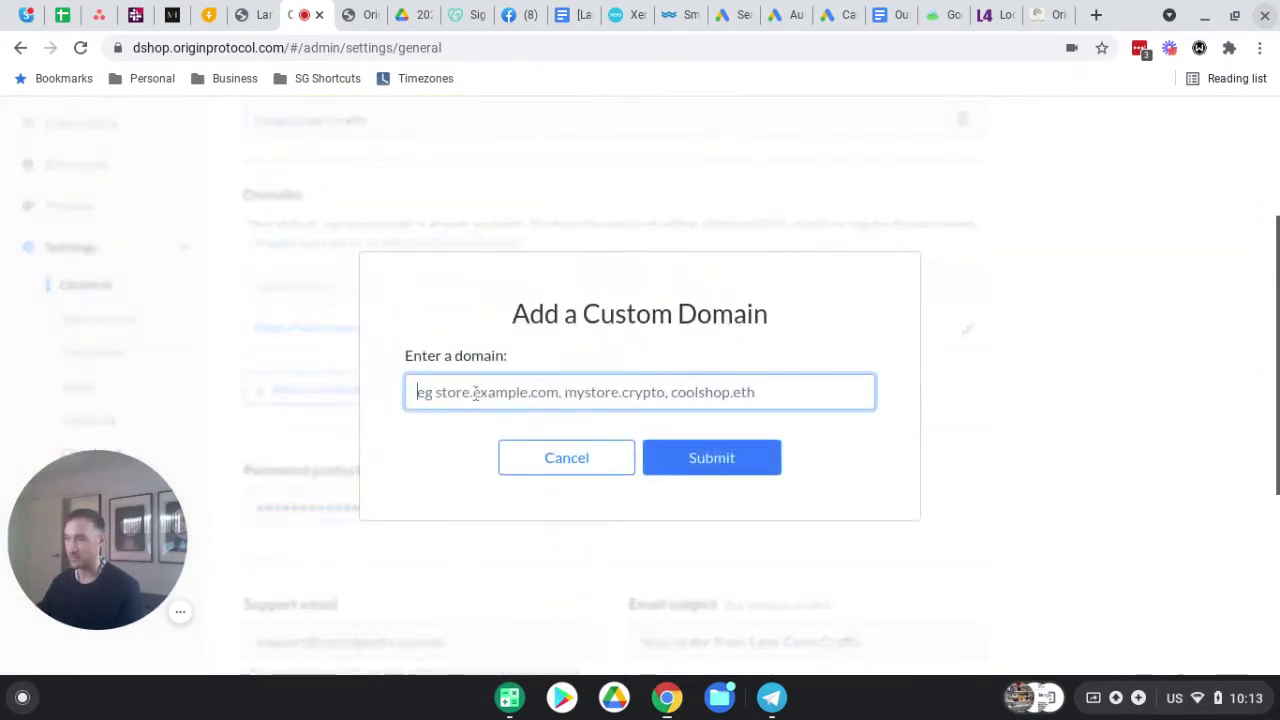
text(lanecovecraft.com.au)
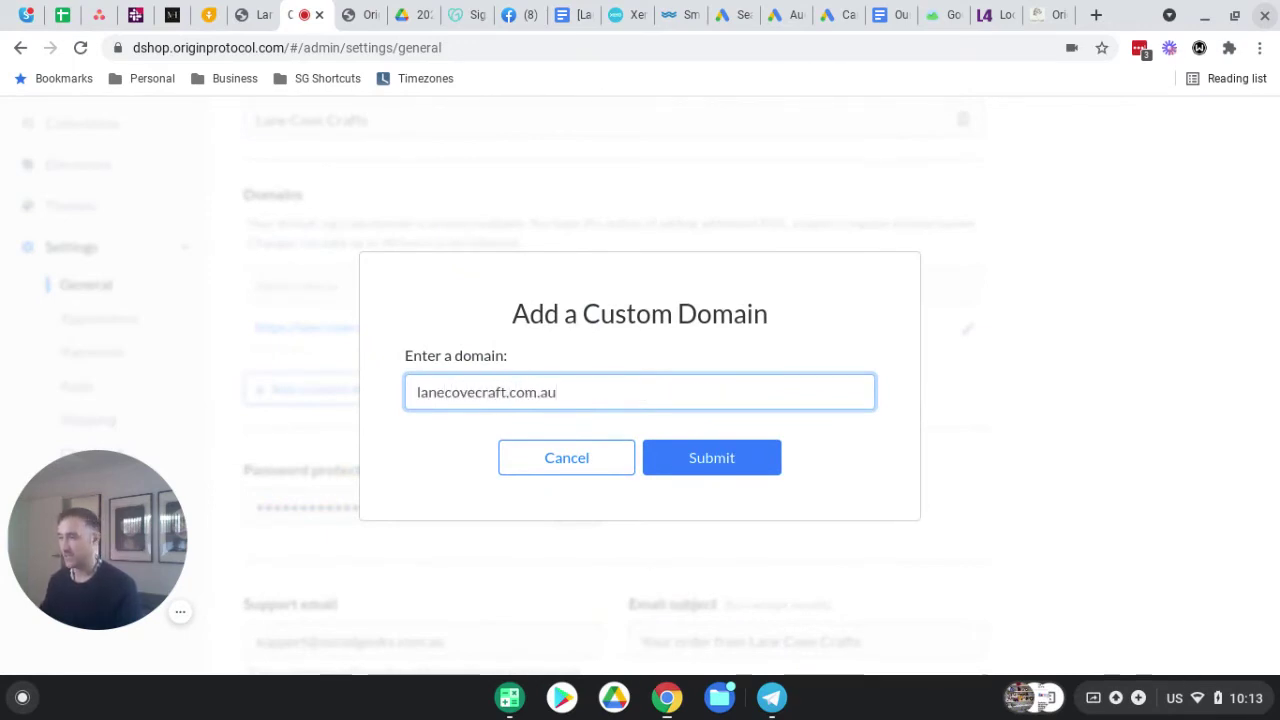
key(ctrl+a)
key(ctrl+c)
key(BackSpace)
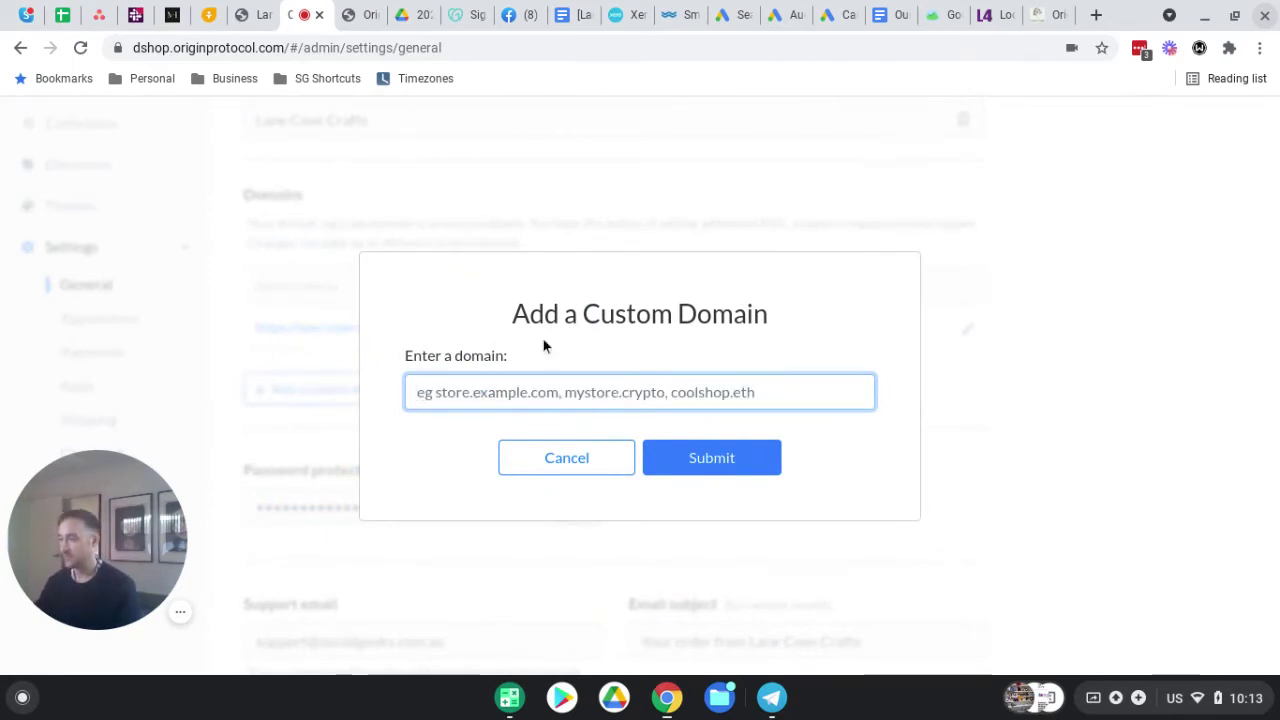
key(ctrl+v)
click(728, 458)
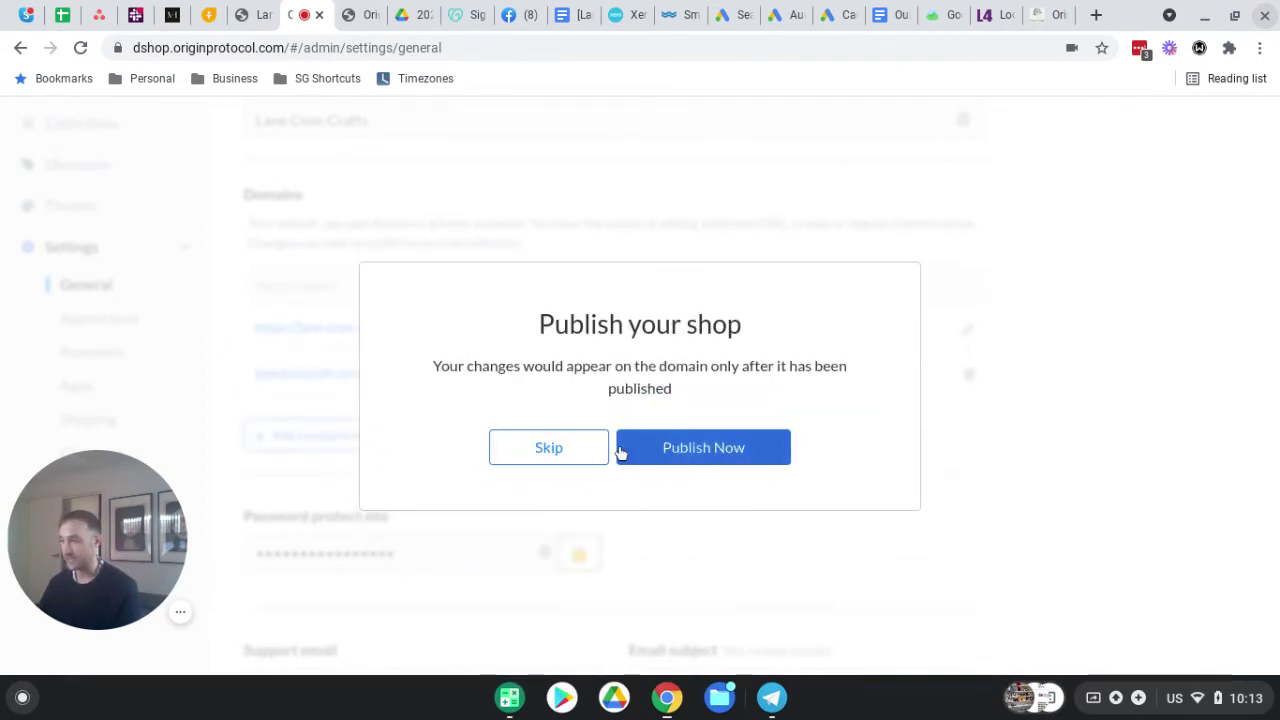
click(577, 448)
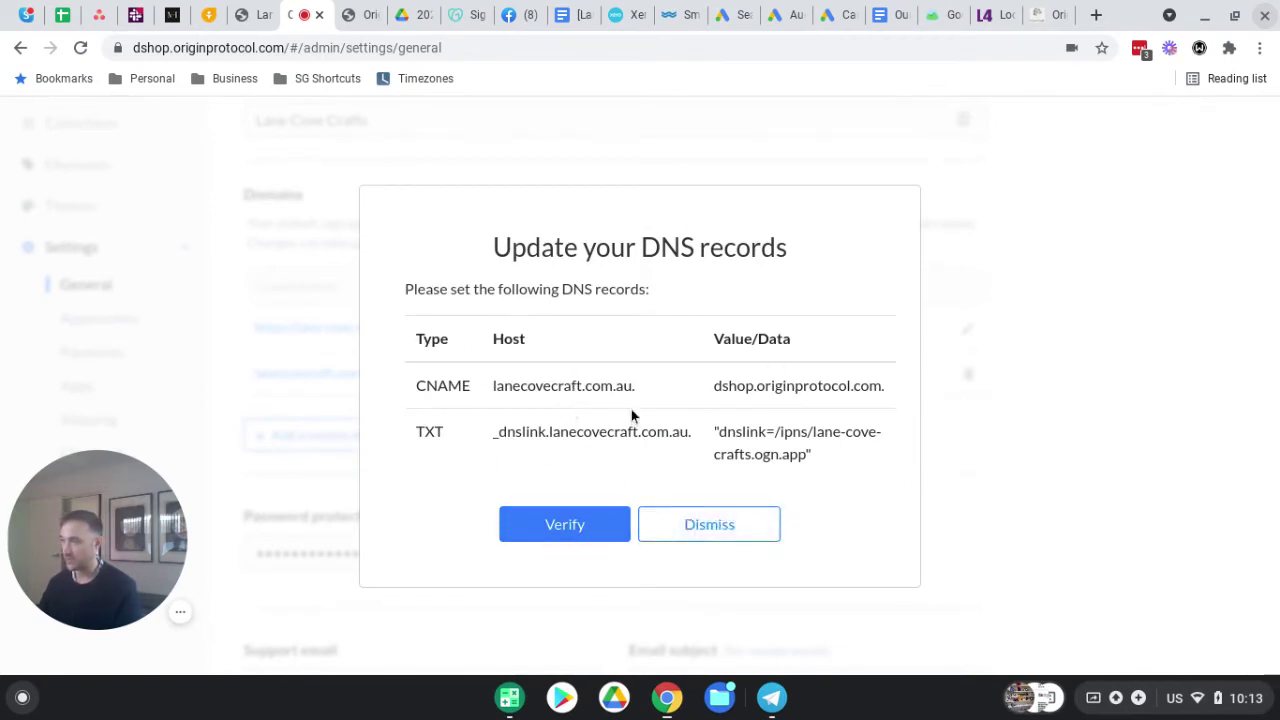
click(714, 534)
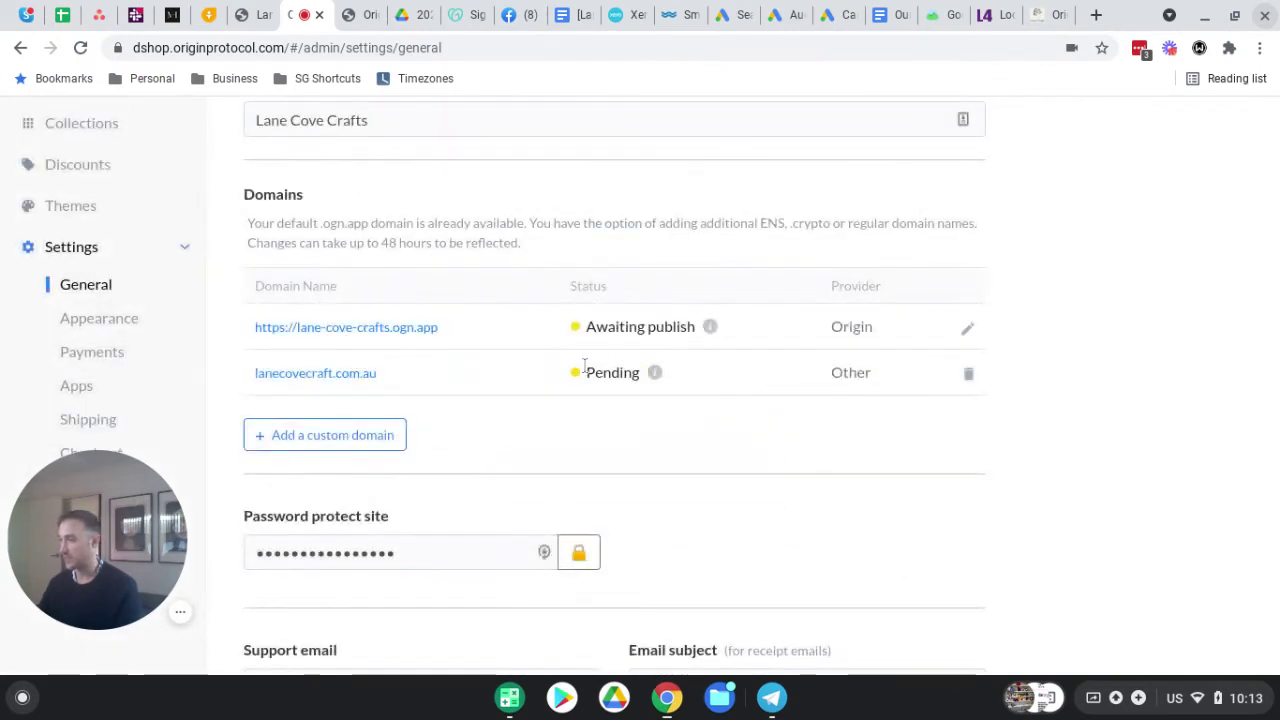
Reopen the DNS record instructions from the lanecovecraft.com.au domain's status info, skipping publication again, and dismiss them.
click(656, 374)
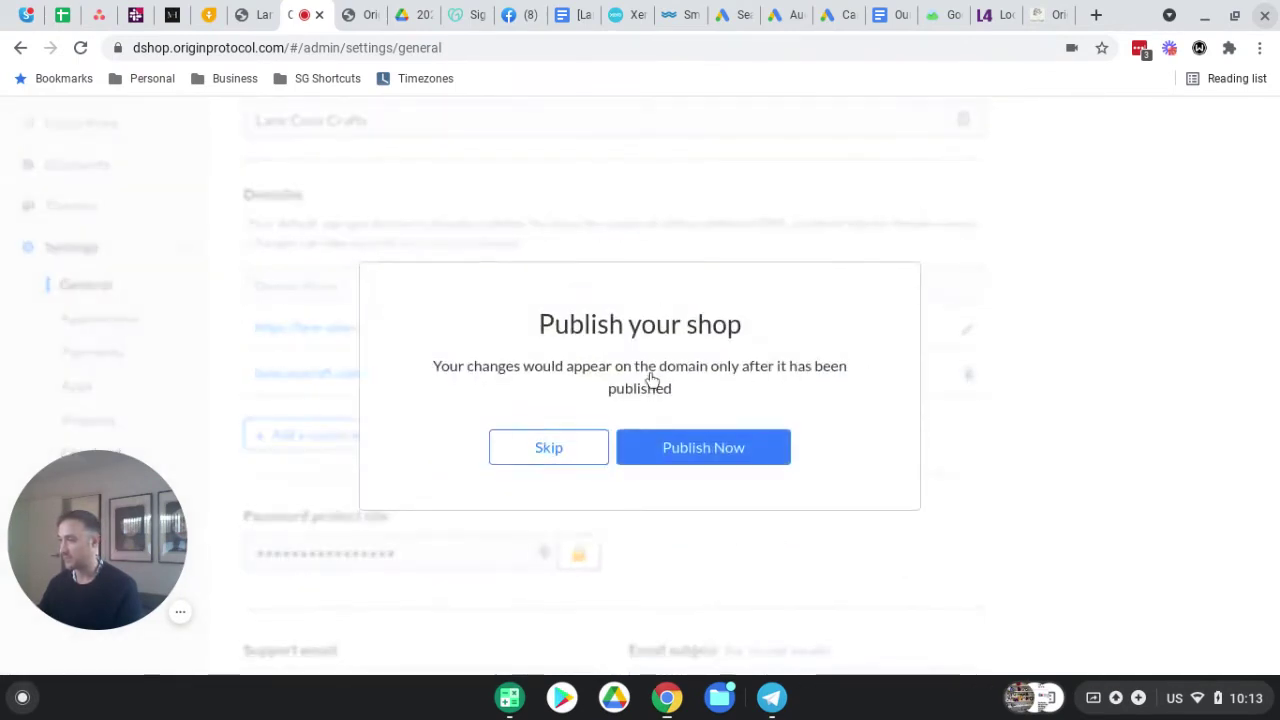
click(552, 448)
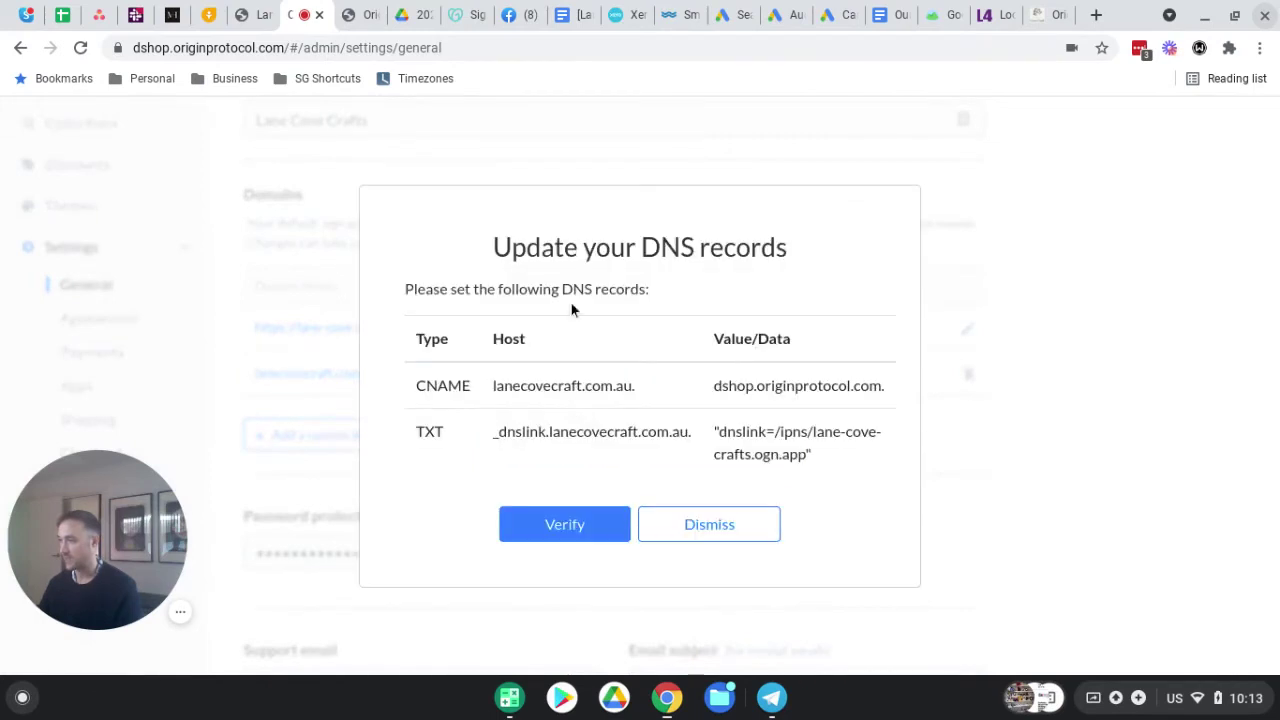
click(686, 532)
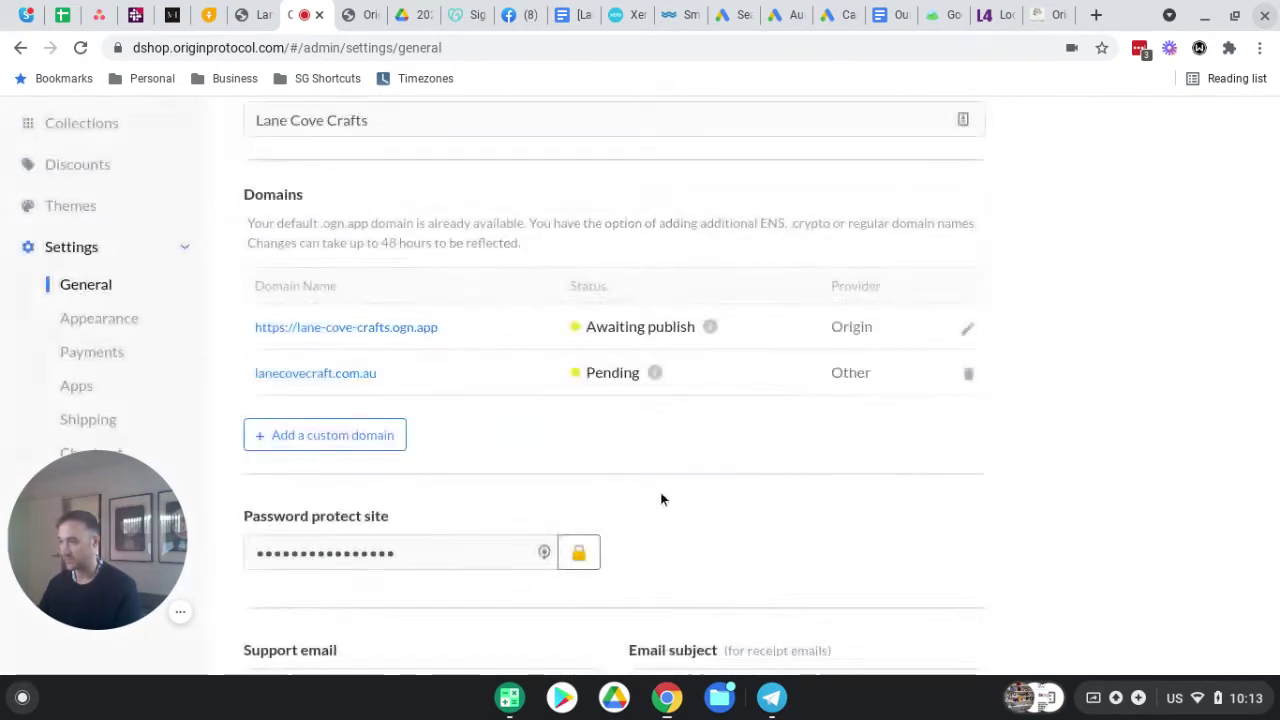
Reveal the site protection password in the general settings, then hide it again.
scroll(471, 355, down, 2)
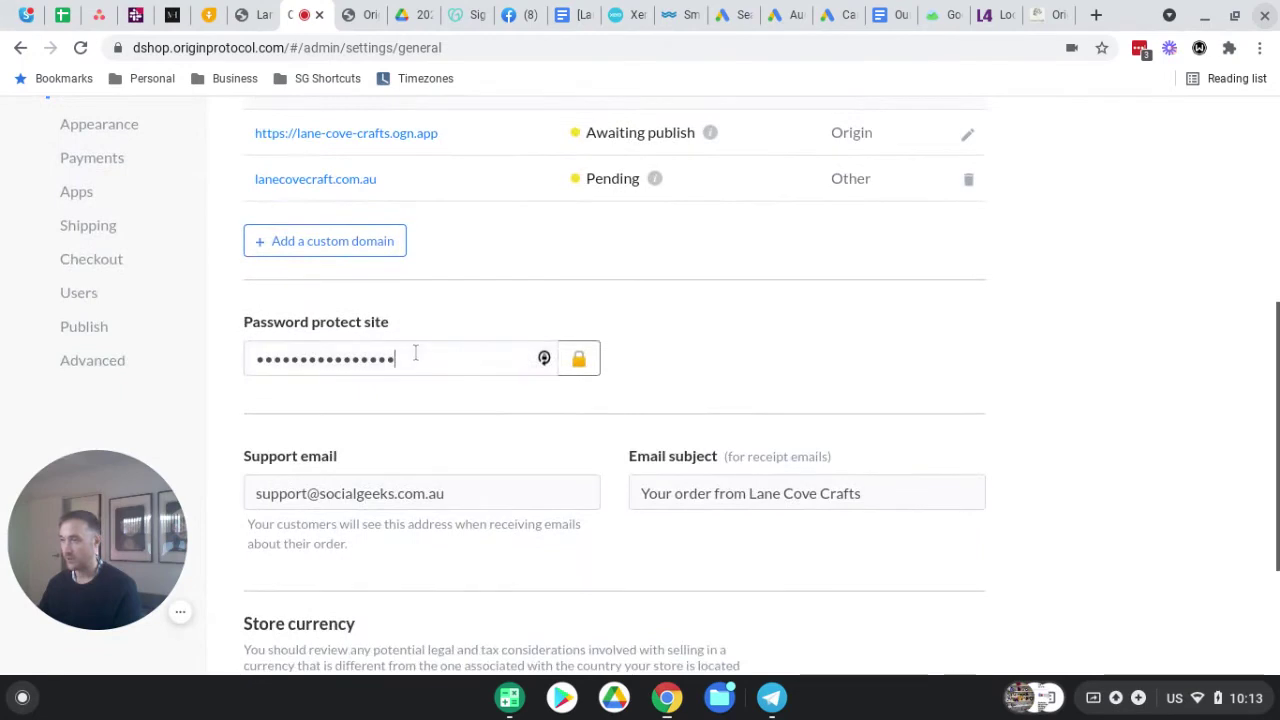
click(414, 356)
click(579, 360)
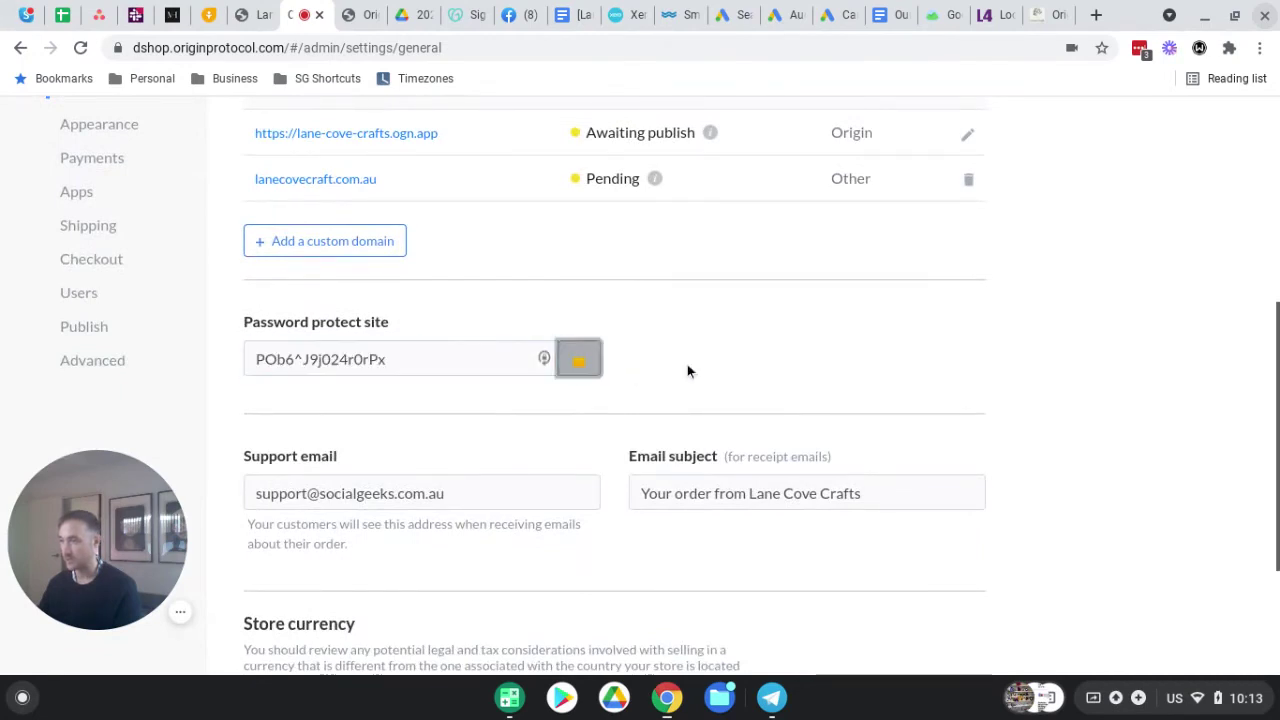
scroll(400, 380, down, 1)
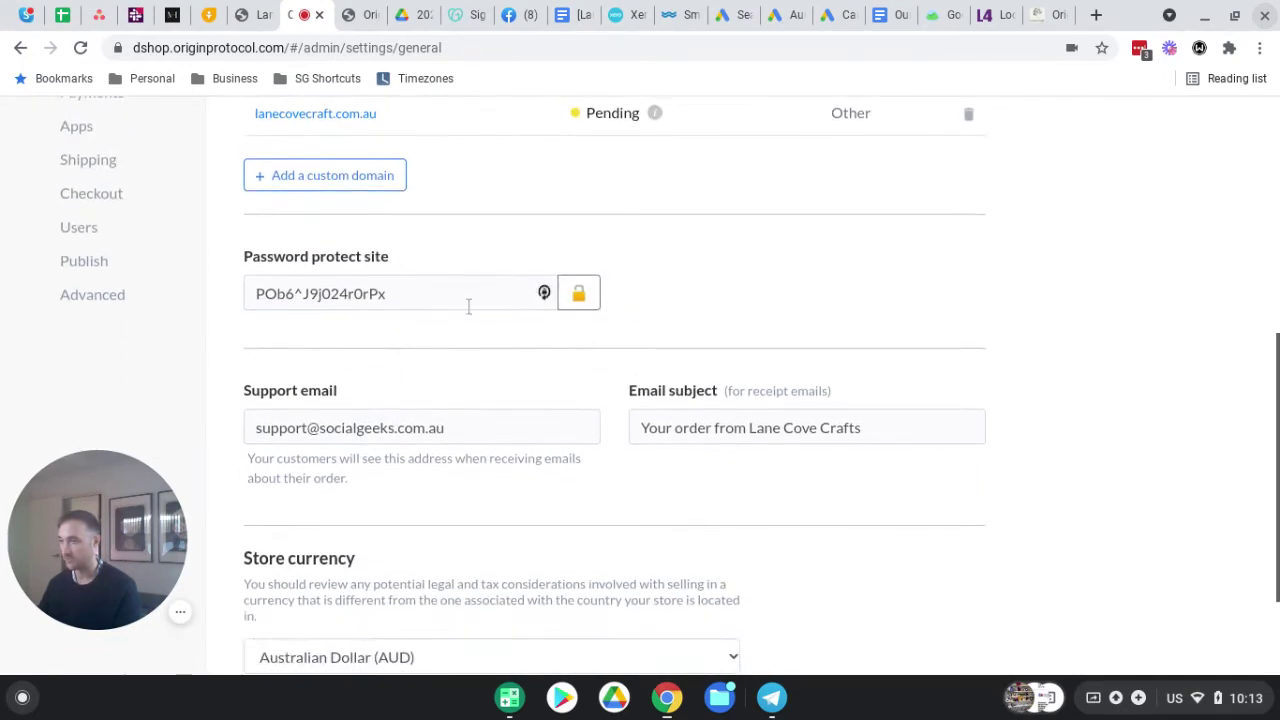
click(576, 300)
Look over the support email, receipt email subject and store currency, then cancel out of the general settings.
scroll(419, 317, down, 2)
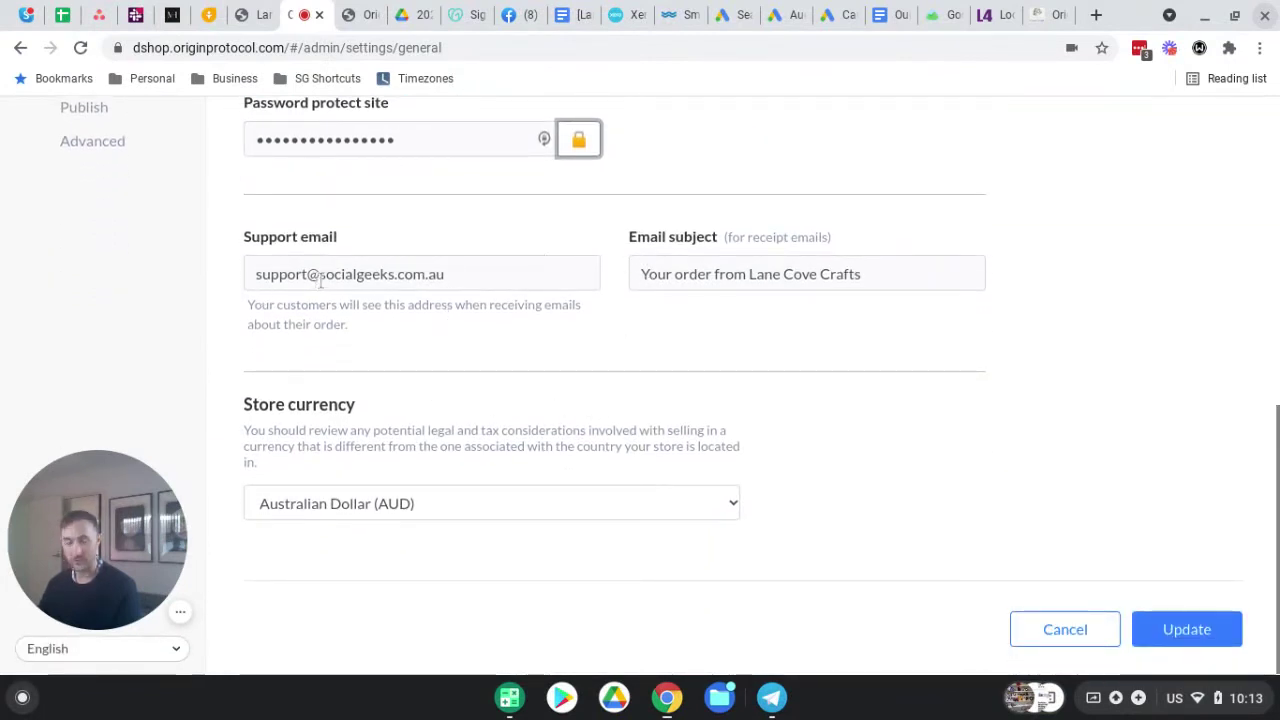
triple_click(360, 276)
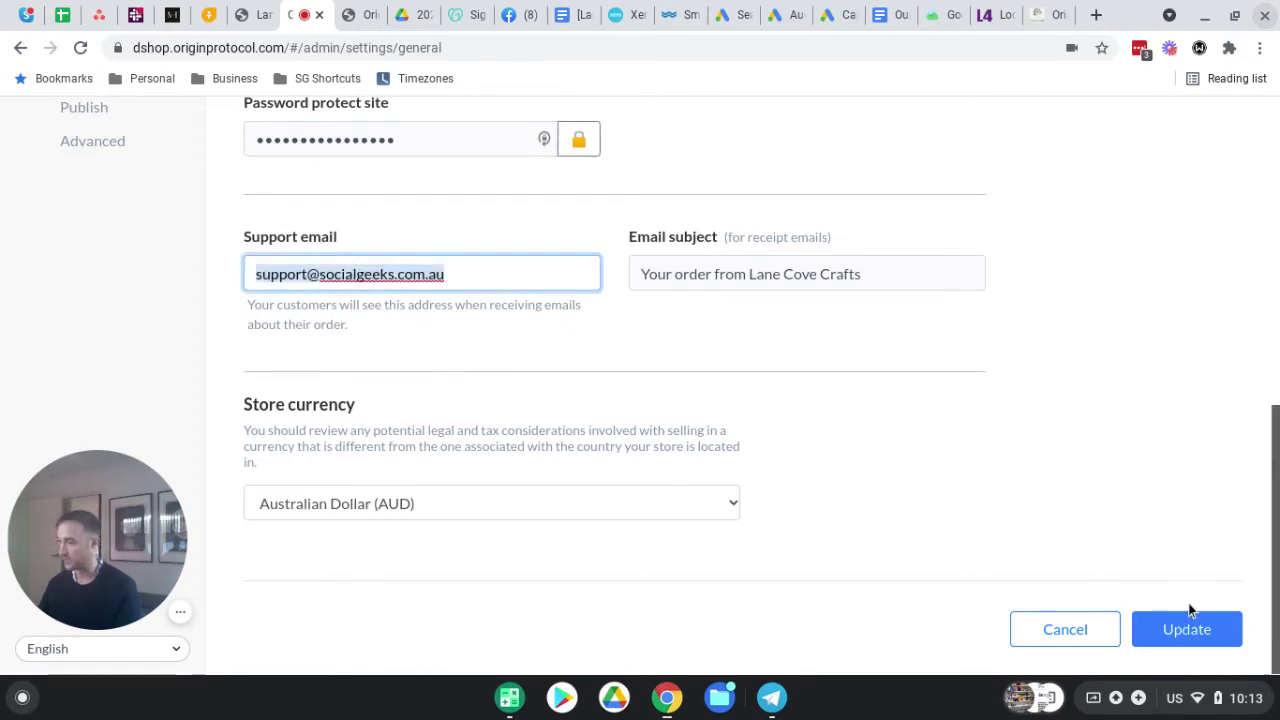
click(1068, 632)
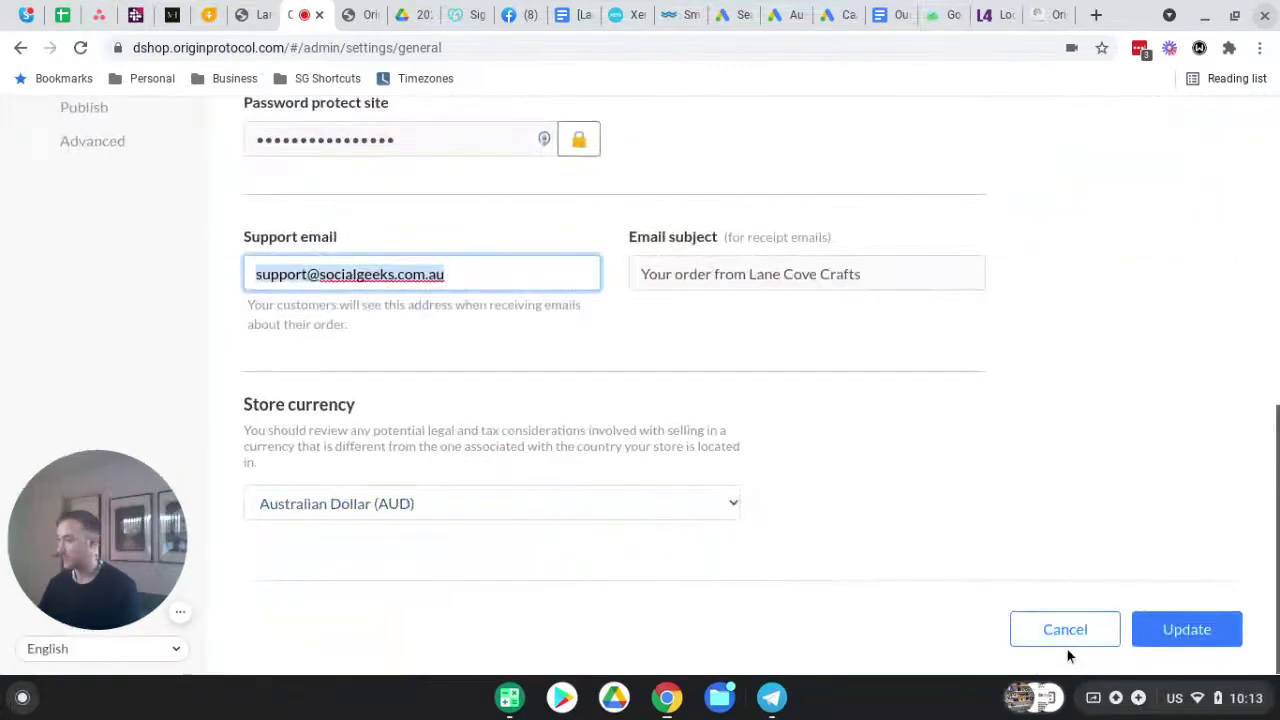
click(1075, 628)
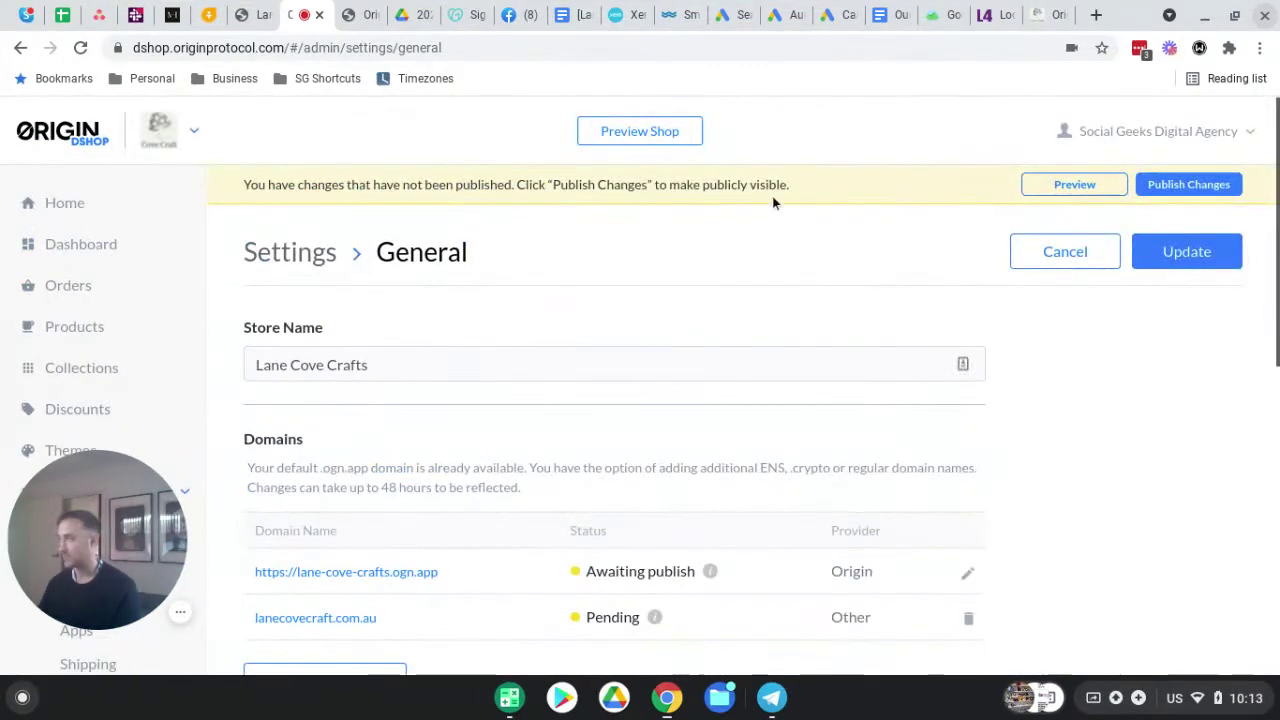
click(1083, 264)
Open the appearance settings and look through the tagline, logo, favicon and store description sections.
scroll(80, 214, down, 2)
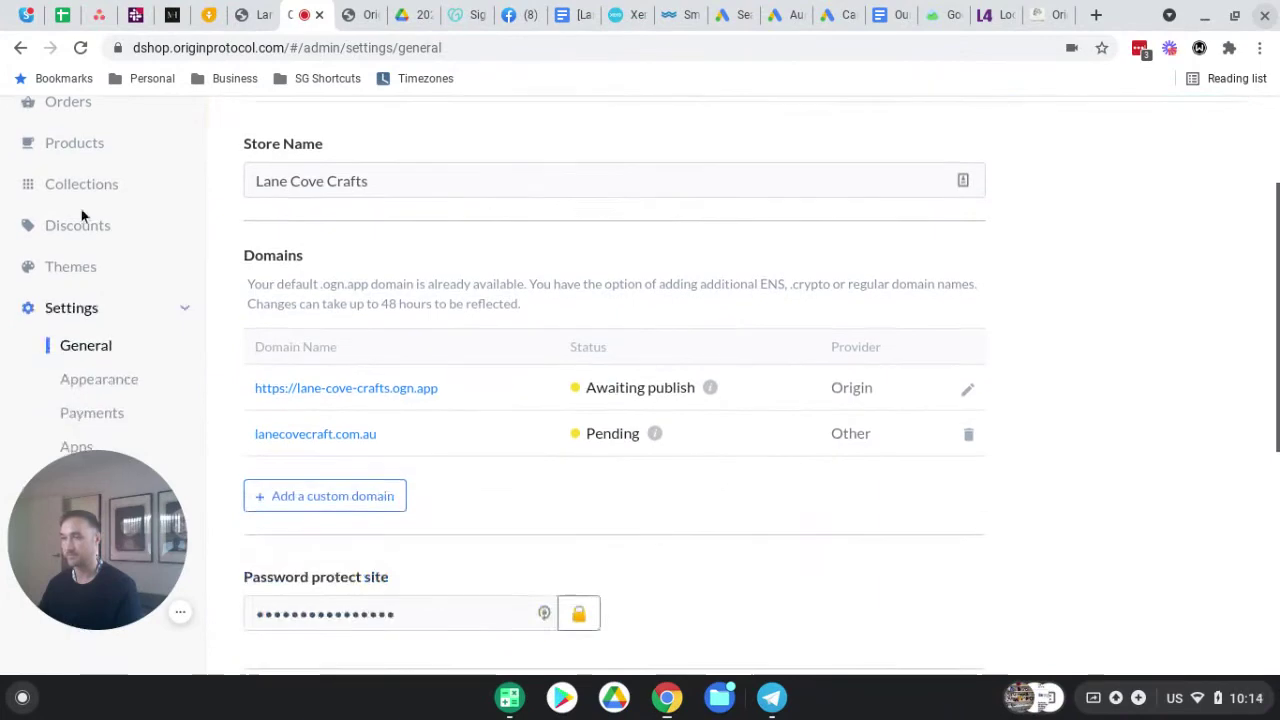
click(80, 310)
click(732, 356)
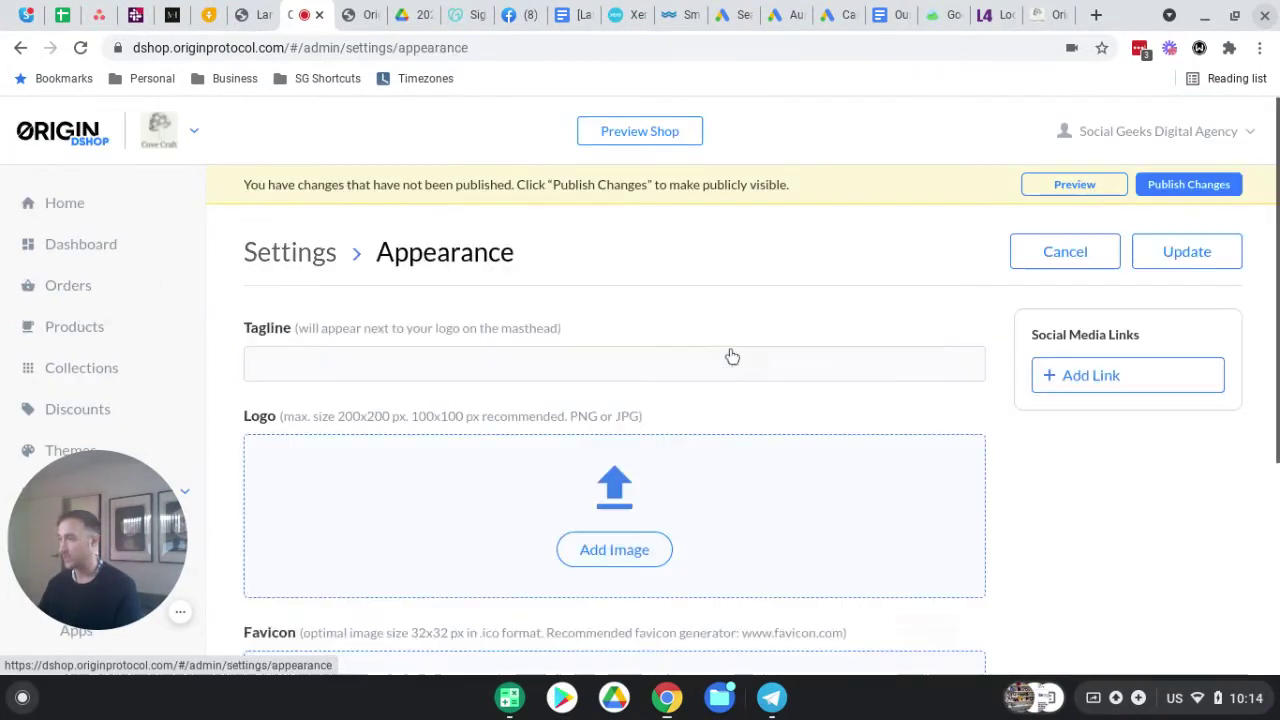
scroll(487, 373, down, 2)
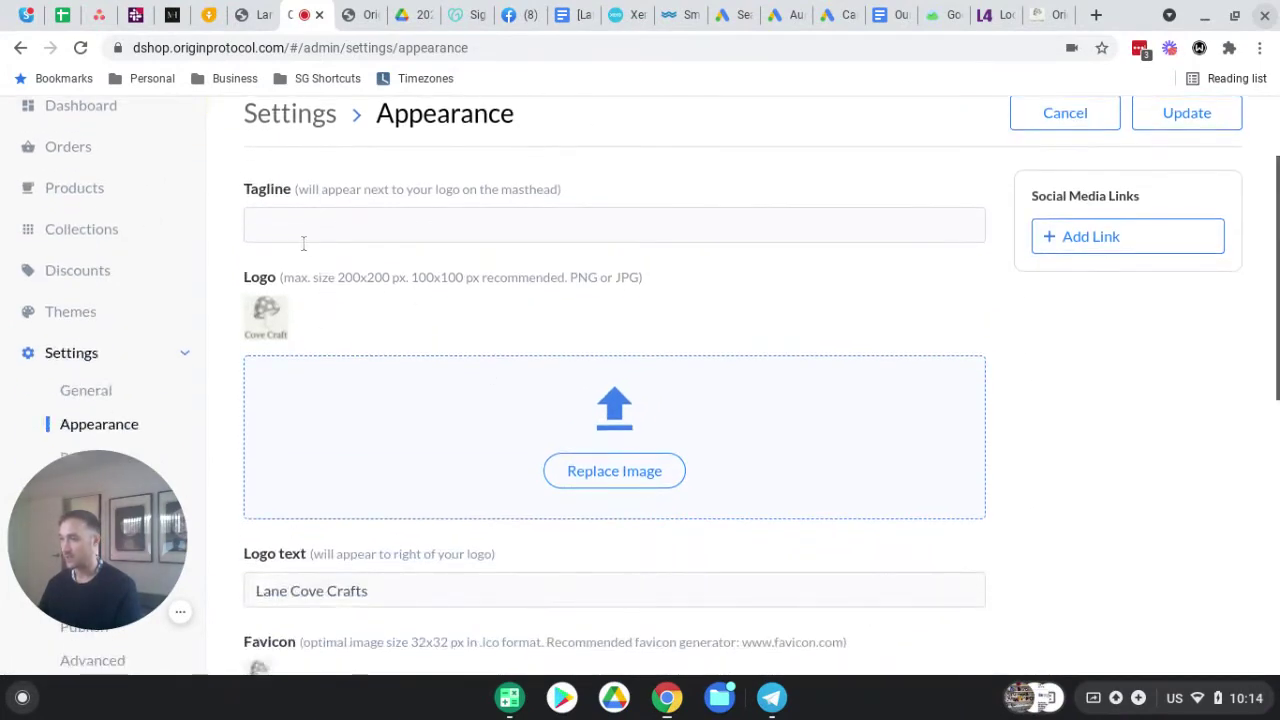
scroll(346, 249, down, 3)
scroll(370, 415, down, 3)
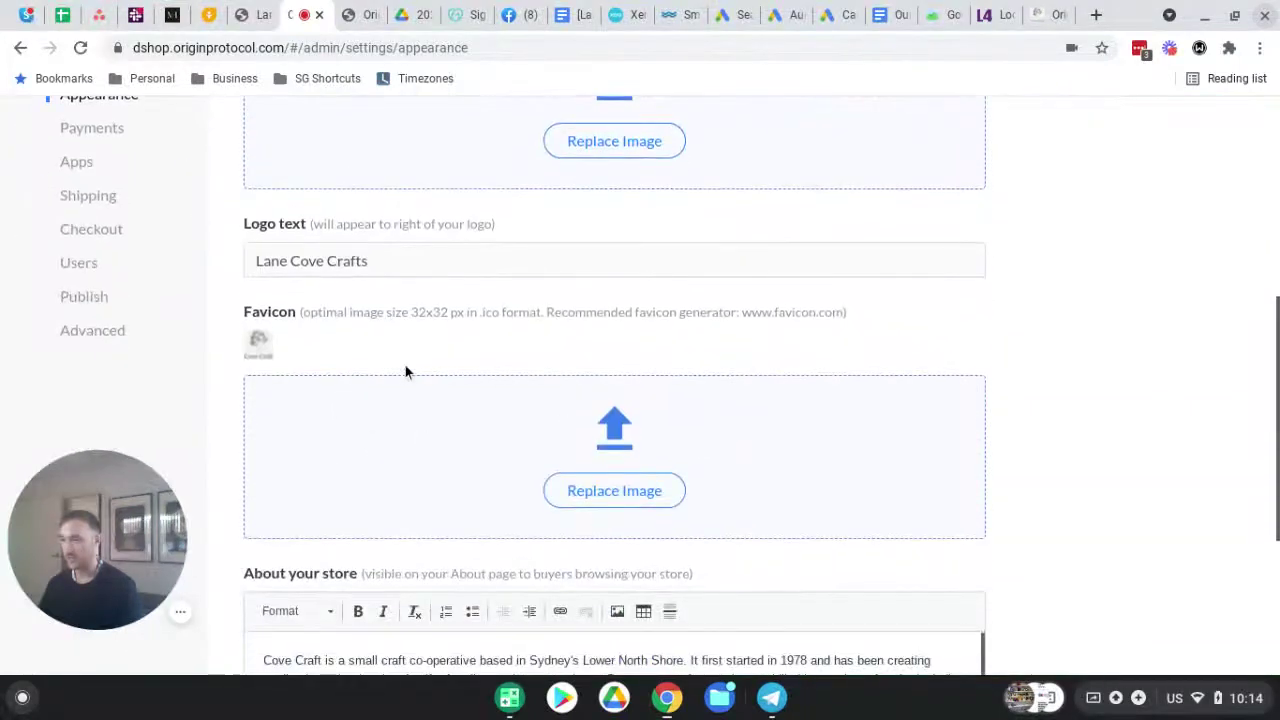
scroll(320, 302, down, 5)
scroll(400, 345, down, 2)
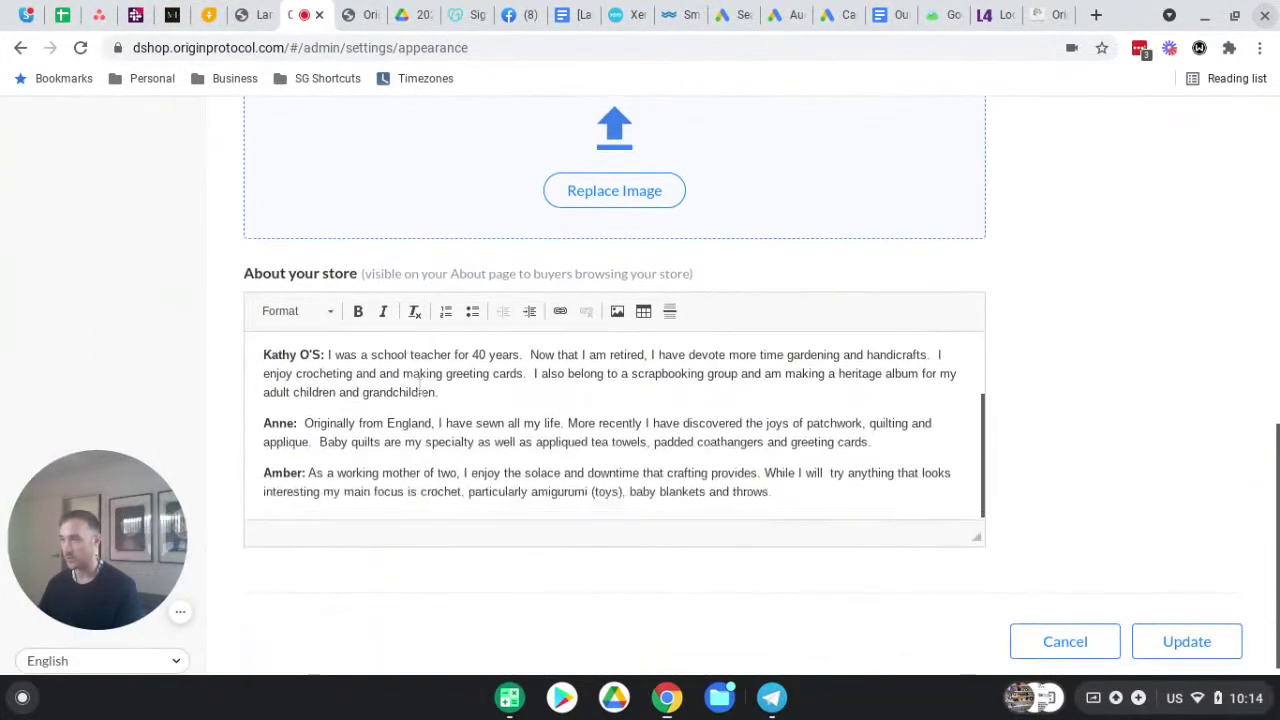
scroll(480, 345, up, 2)
scroll(481, 345, up, 6)
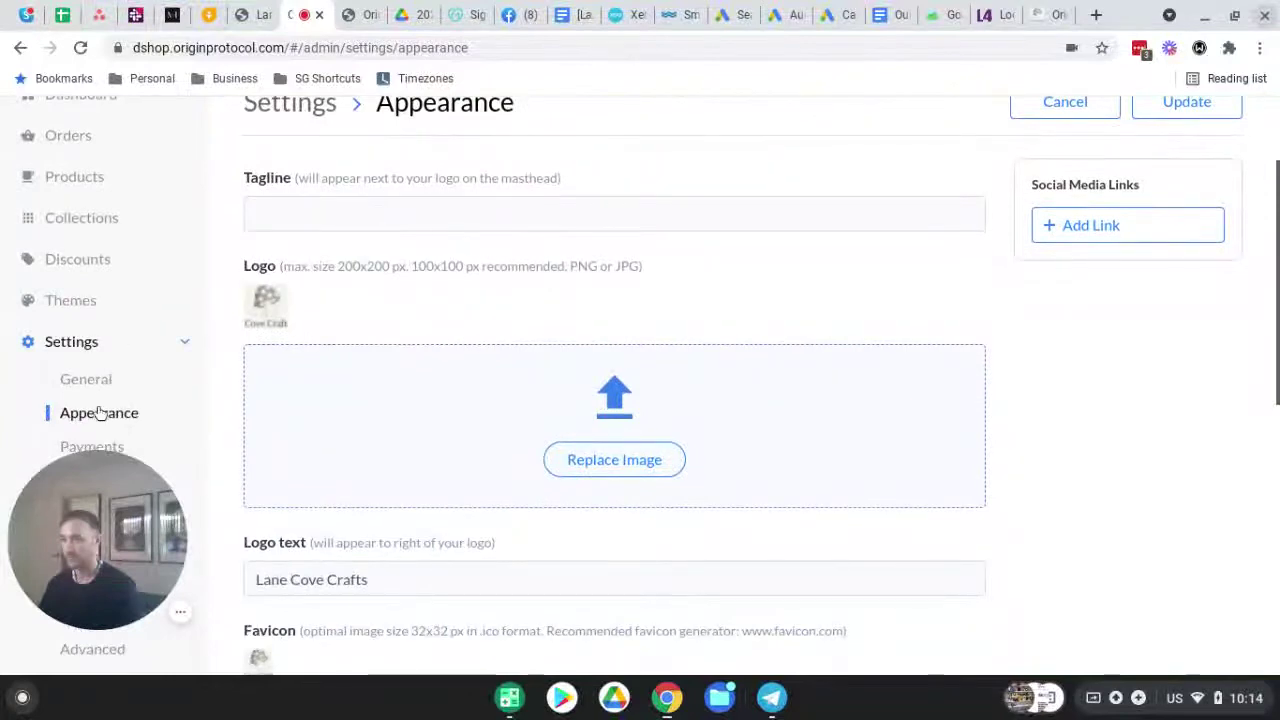
Open the payments settings and review the Stripe, PayPal, manual and cryptocurrency payment options.
scroll(100, 413, down, 1)
click(93, 376)
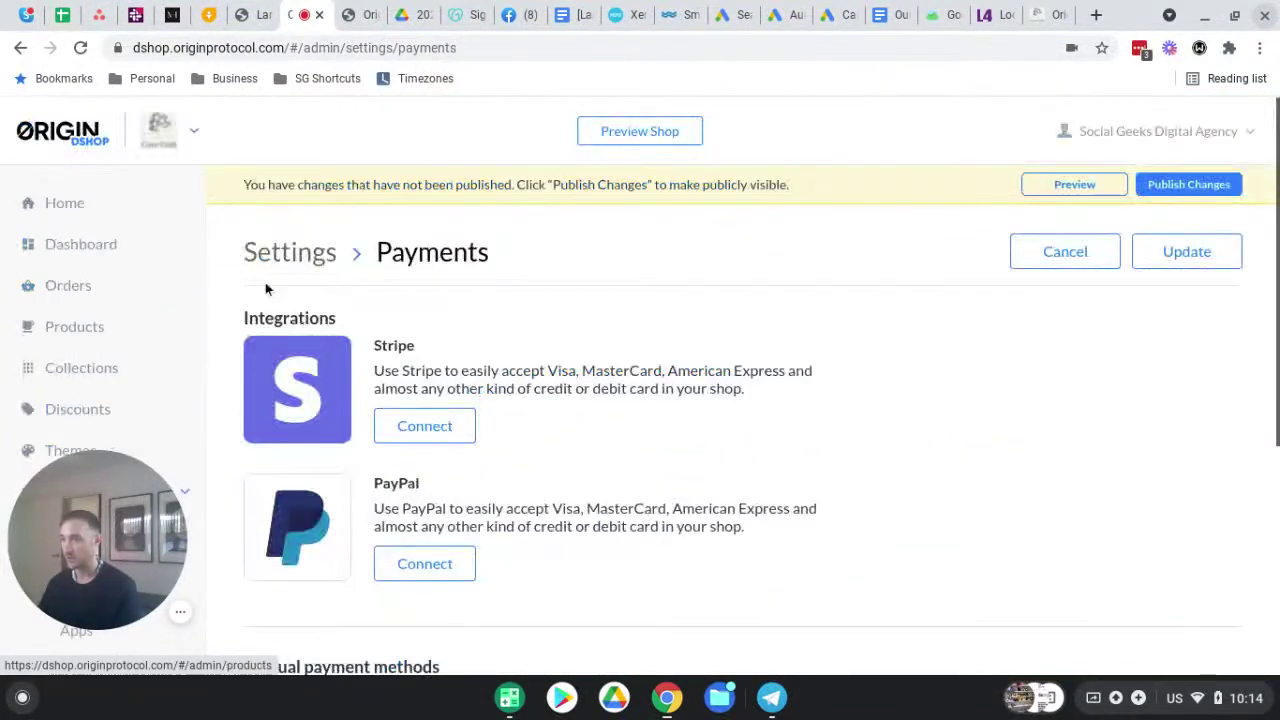
scroll(534, 483, down, 5)
scroll(466, 423, up, 5)
scroll(690, 443, down, 1)
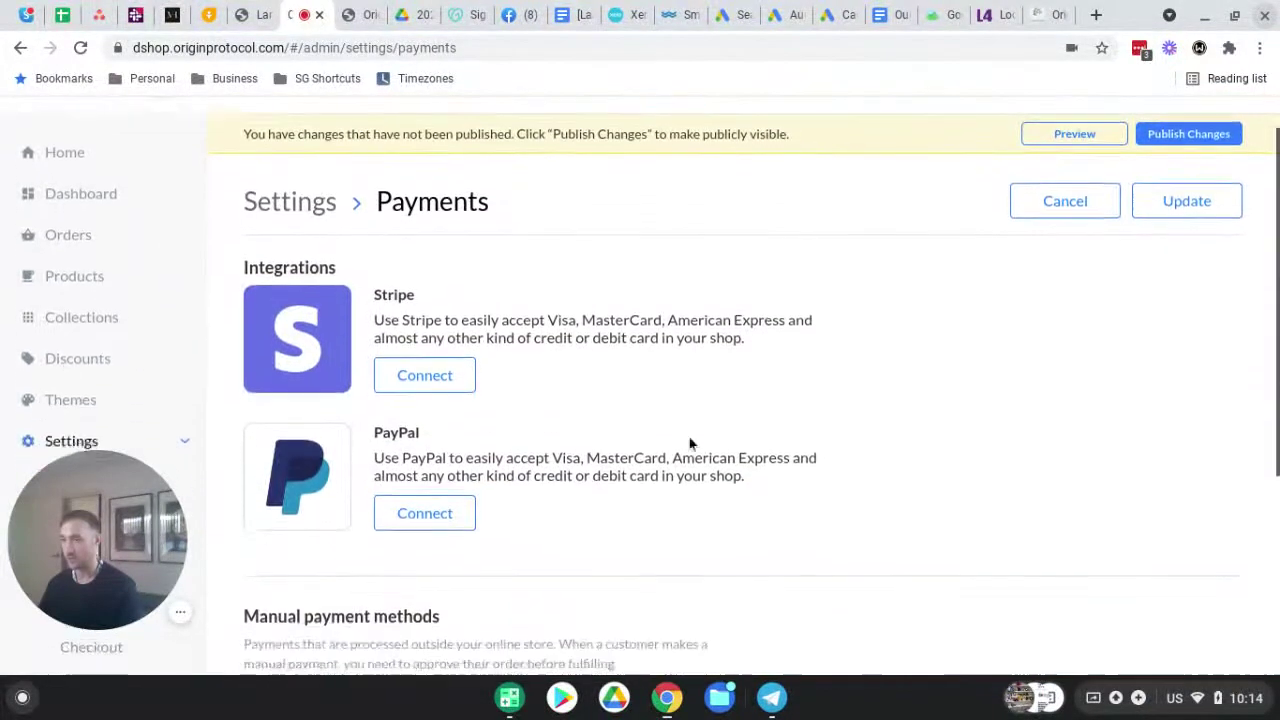
scroll(500, 409, down, 3)
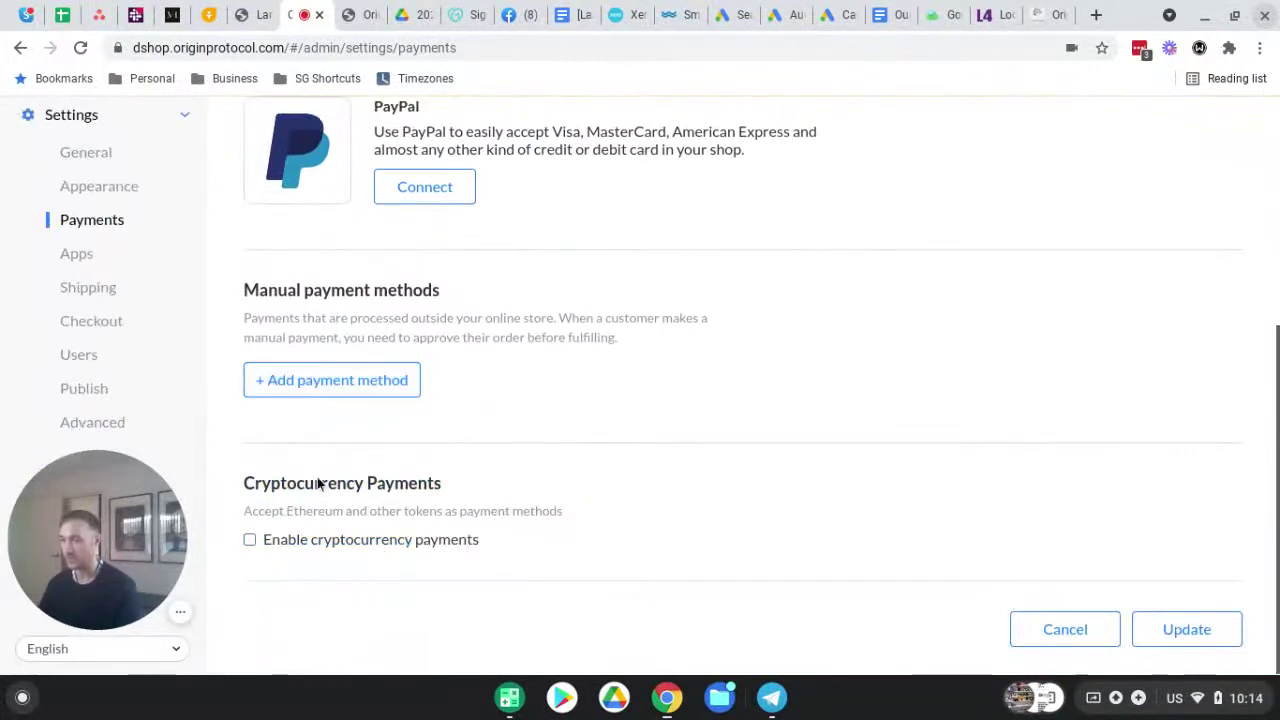
Open the apps settings and look through the Printful, Sendgrid, AWS SES and Mailgun integrations.
click(84, 256)
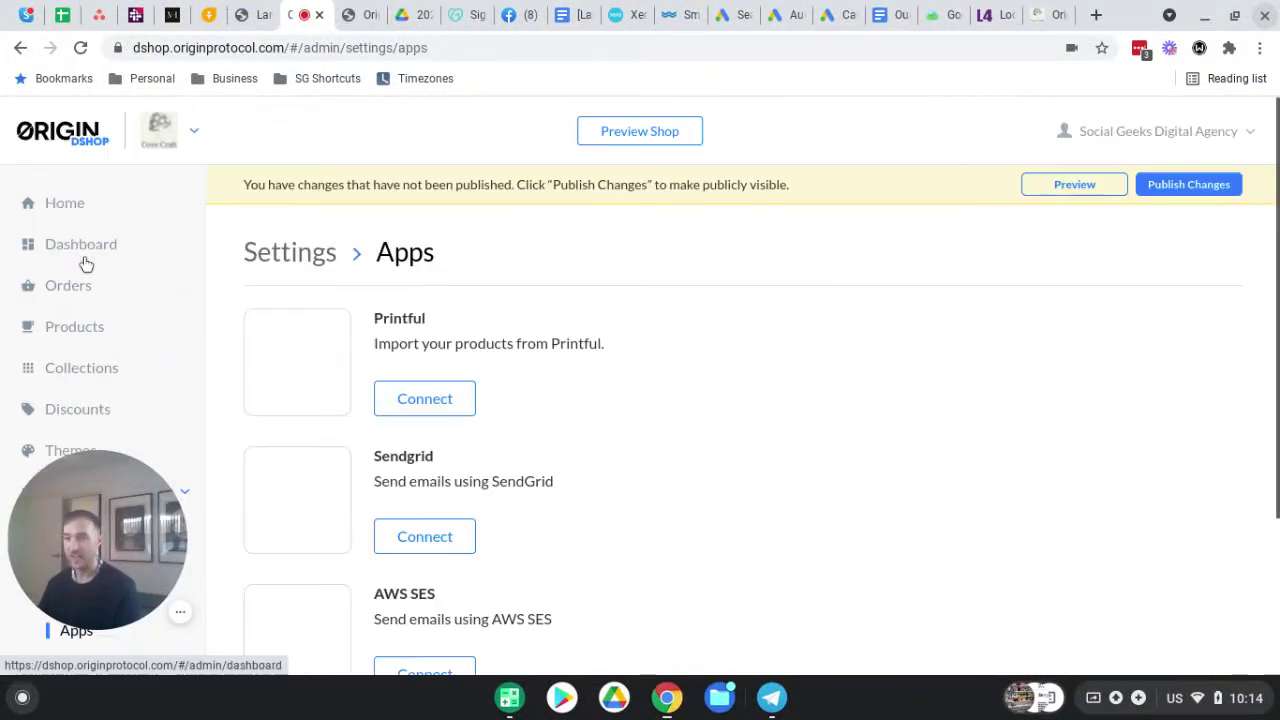
scroll(451, 309, down, 2)
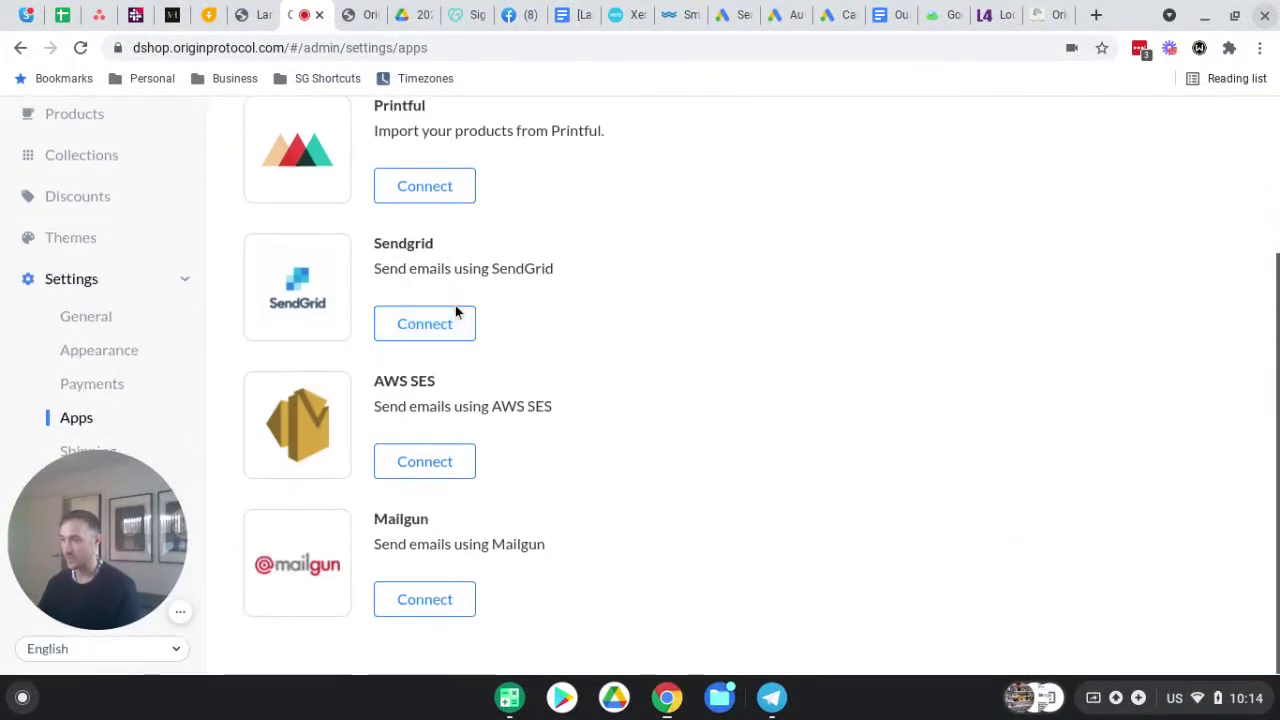
scroll(378, 240, up, 2)
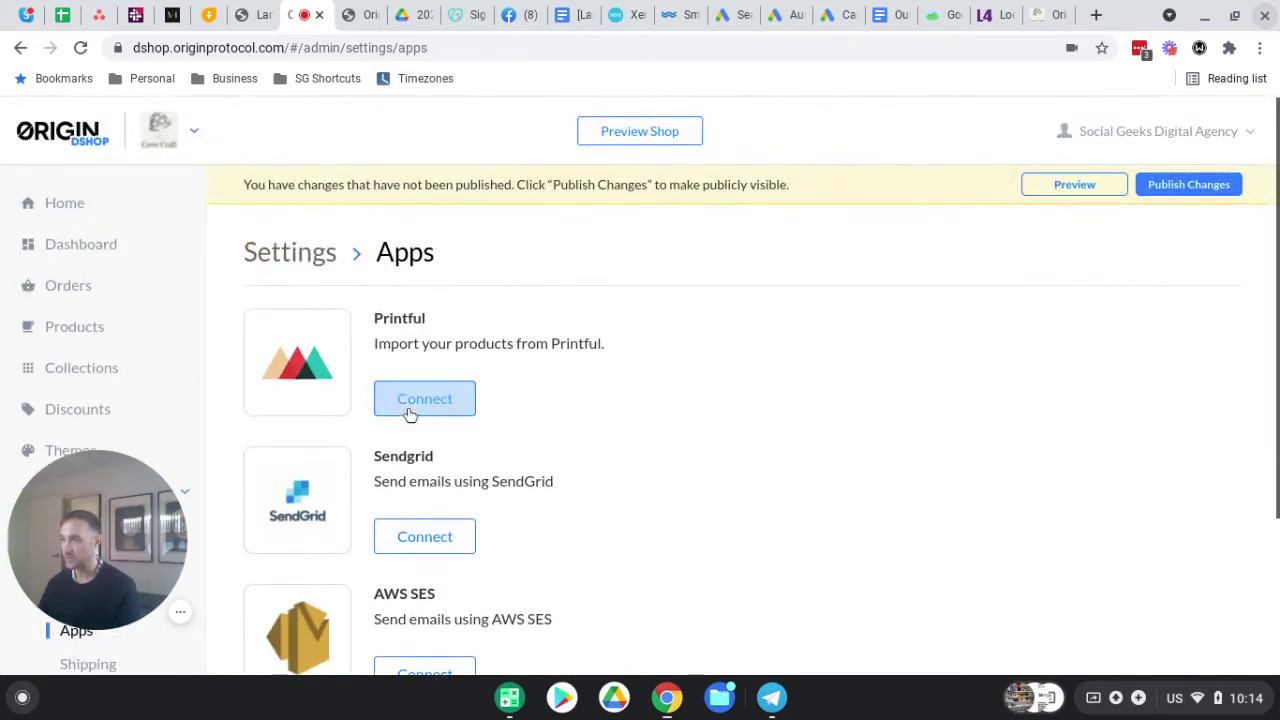
scroll(430, 450, down, 2)
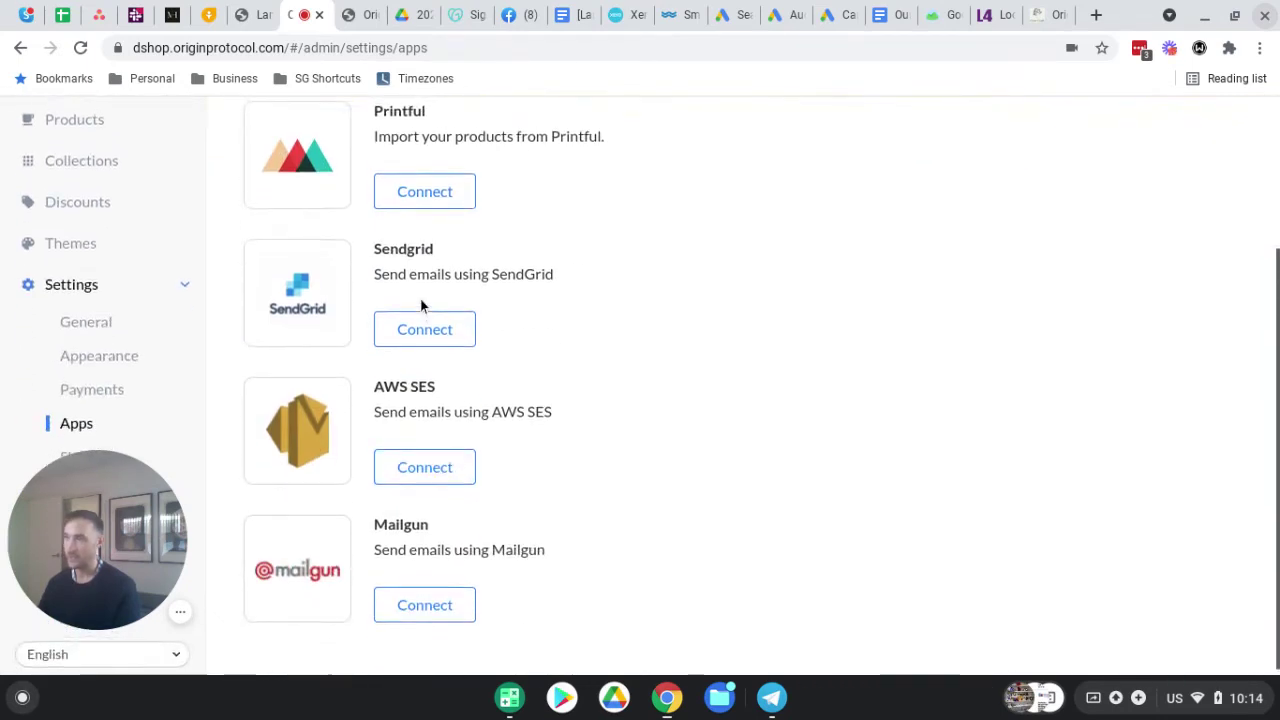
scroll(423, 304, up, 1)
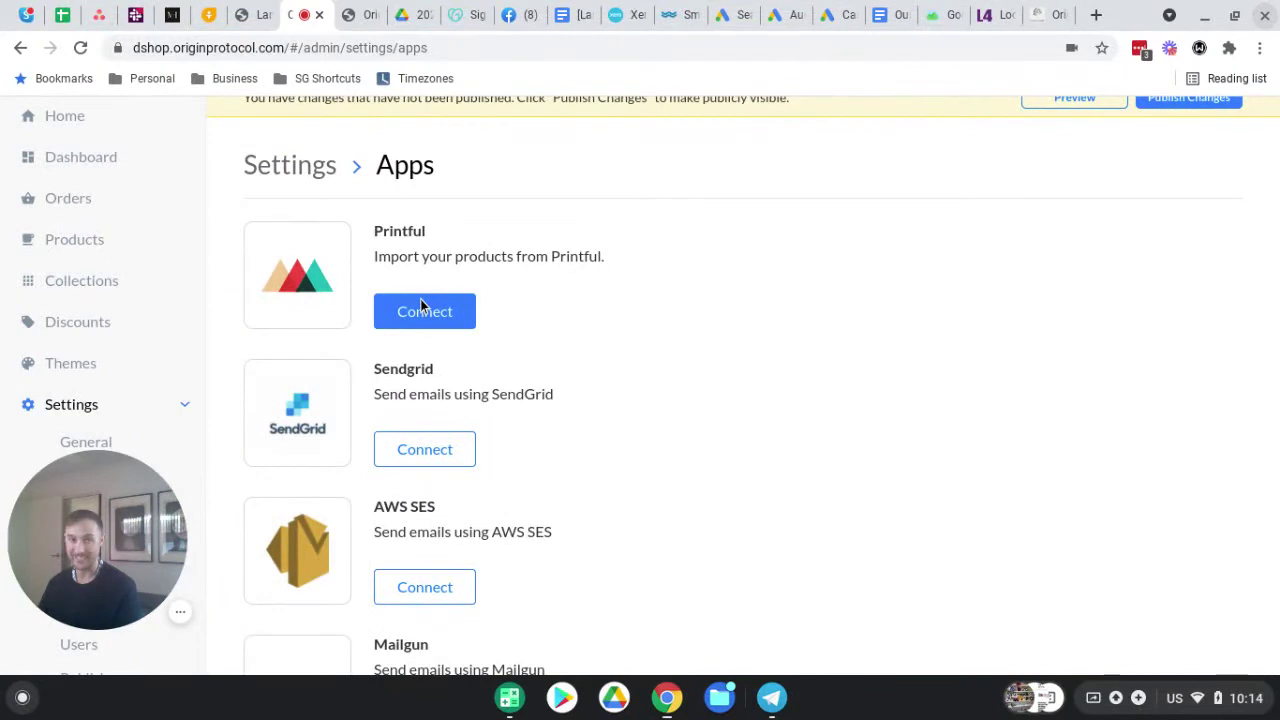
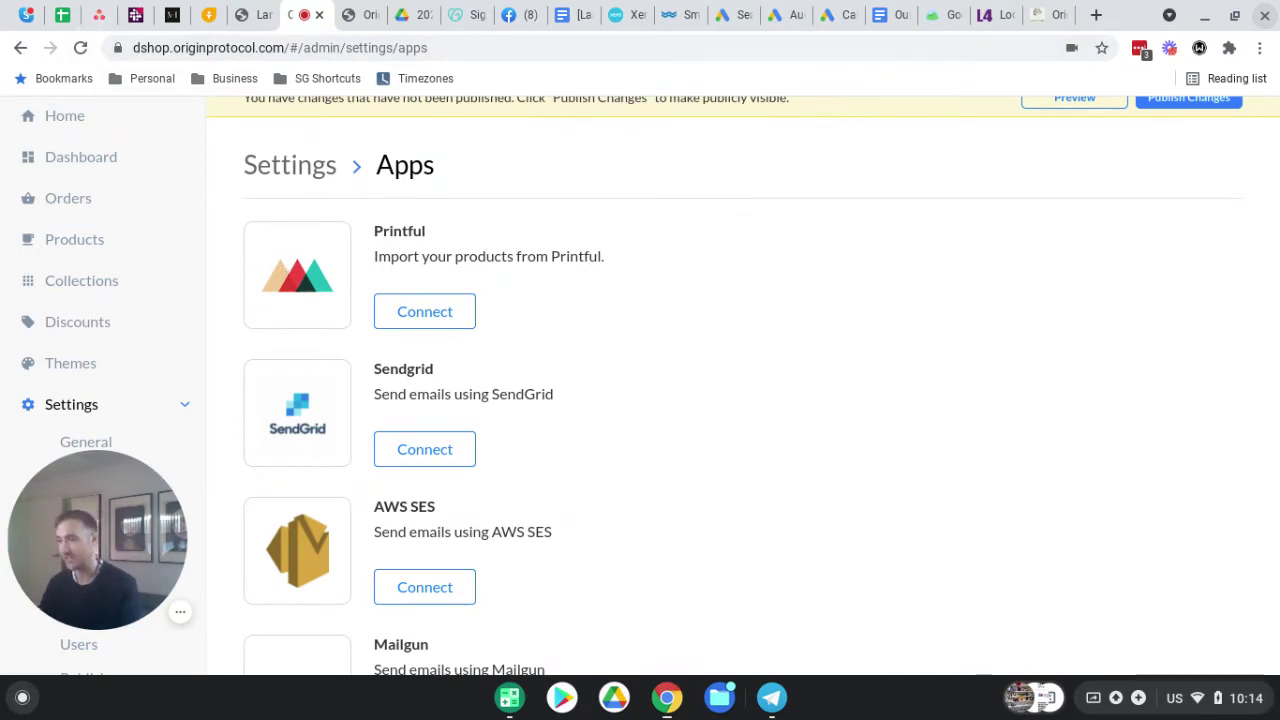
mouse_move(88, 537)
drag(88, 537, 1060, 541)
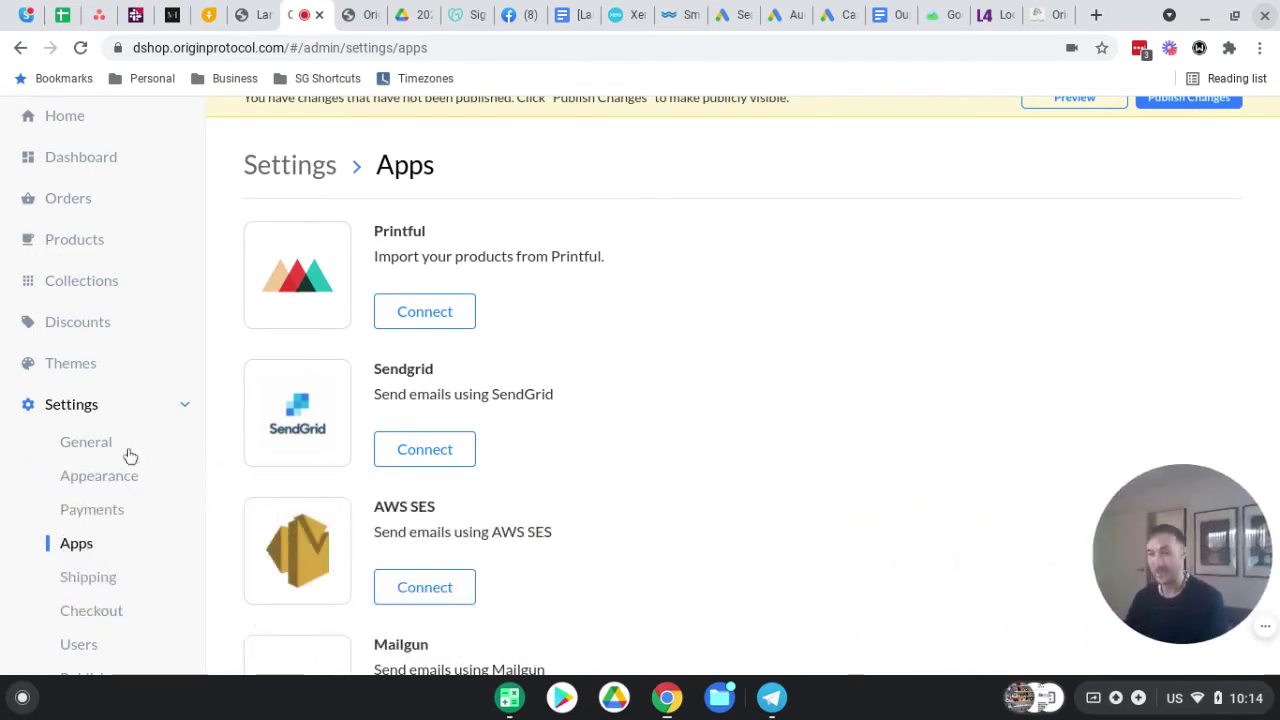
Open the shipping settings and look through the destination countries available for the Rest of the world rate.
scroll(75, 522, down, 1)
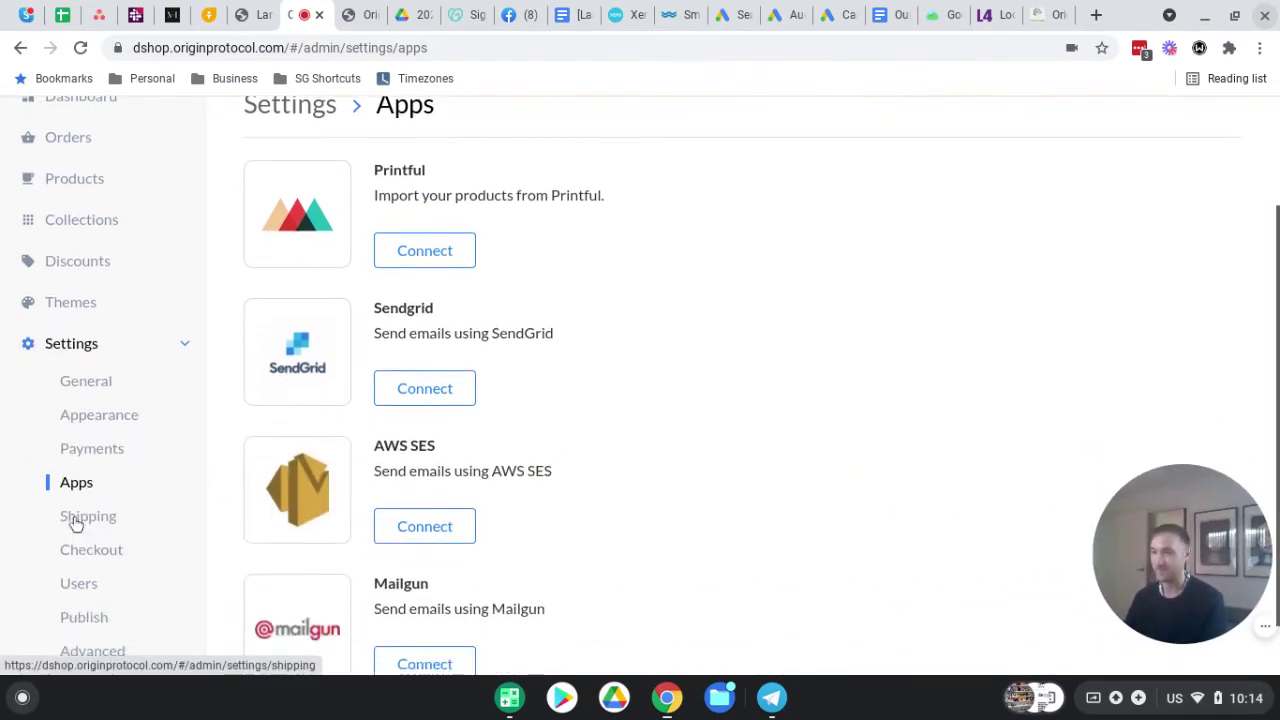
click(76, 518)
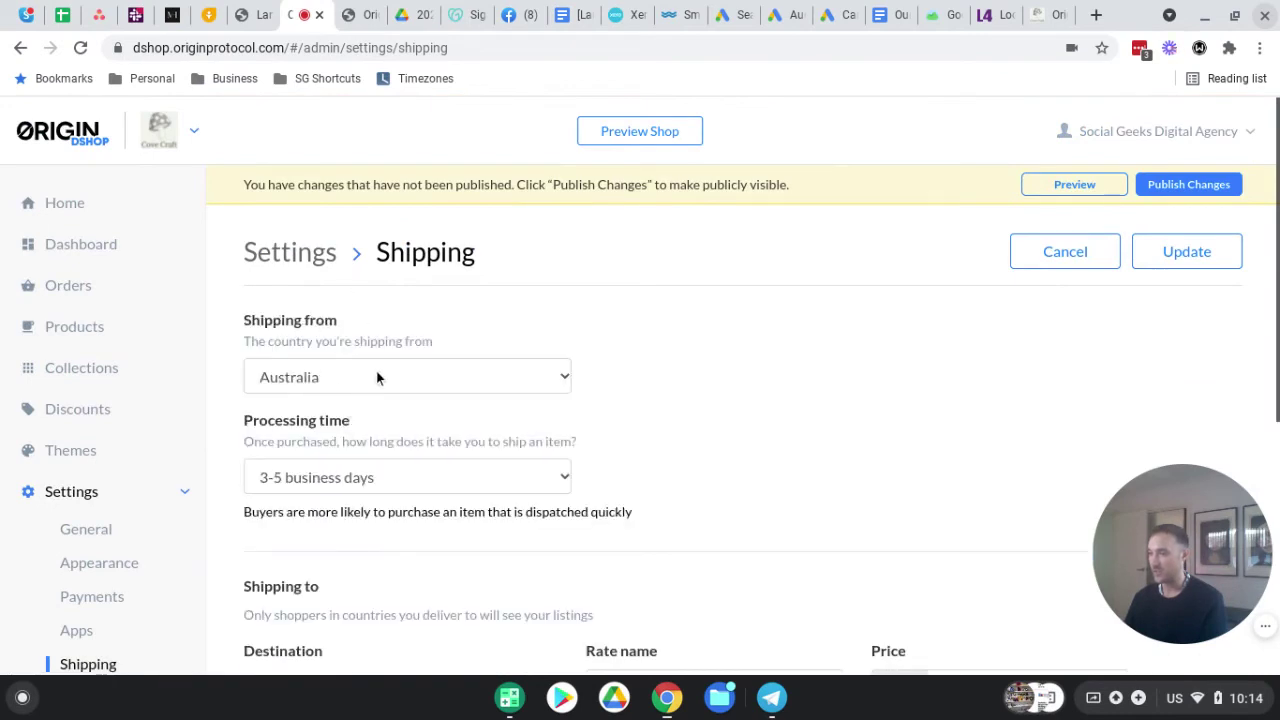
scroll(677, 288, down, 2)
scroll(679, 310, down, 4)
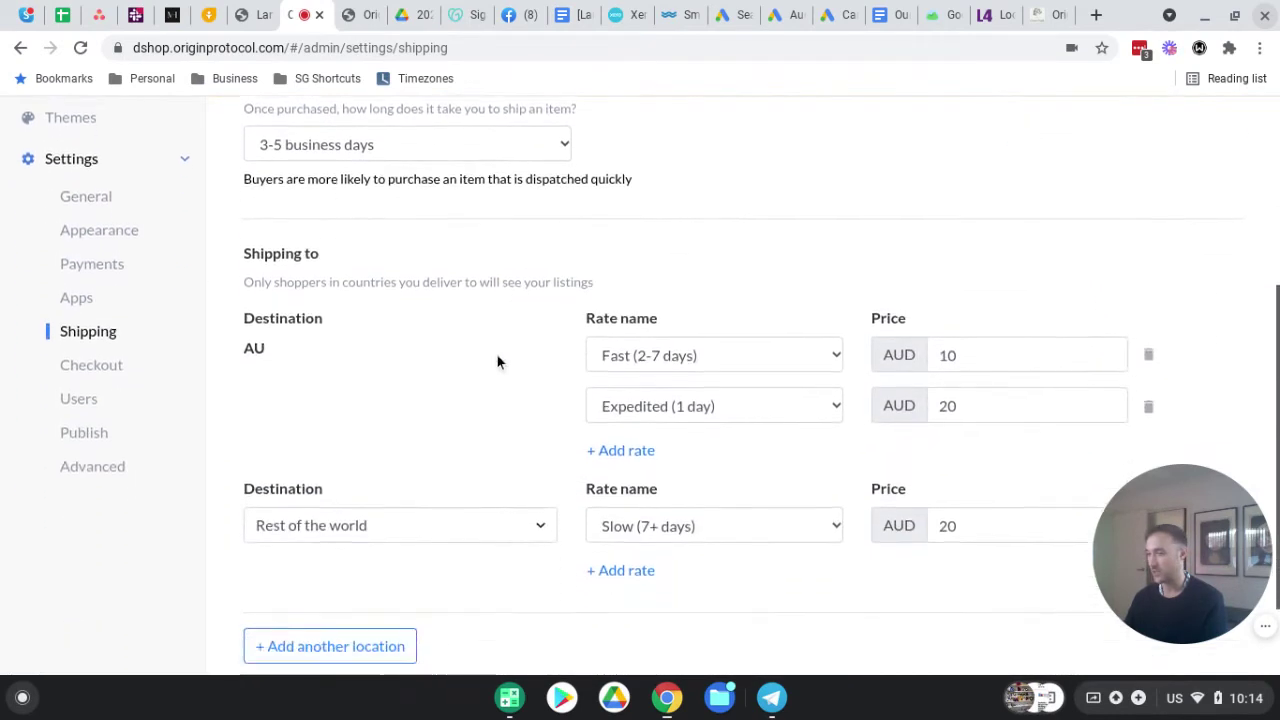
click(431, 453)
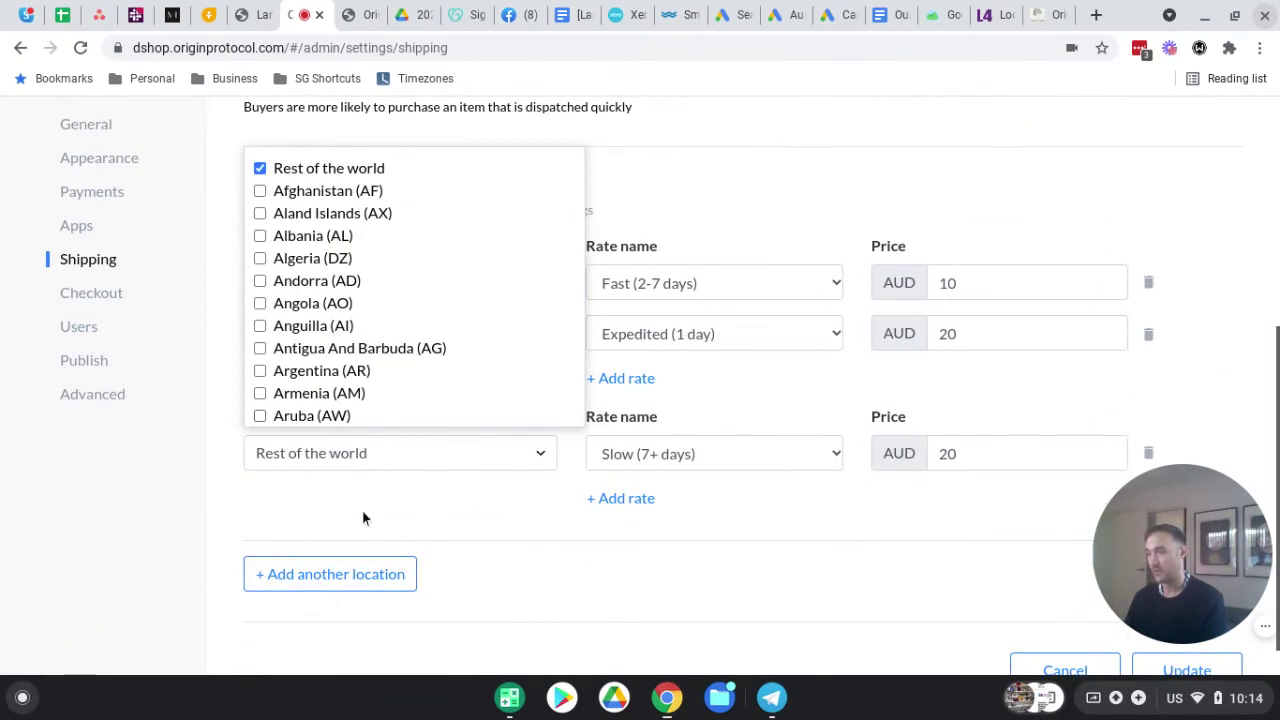
click(453, 481)
scroll(495, 425, up, 5)
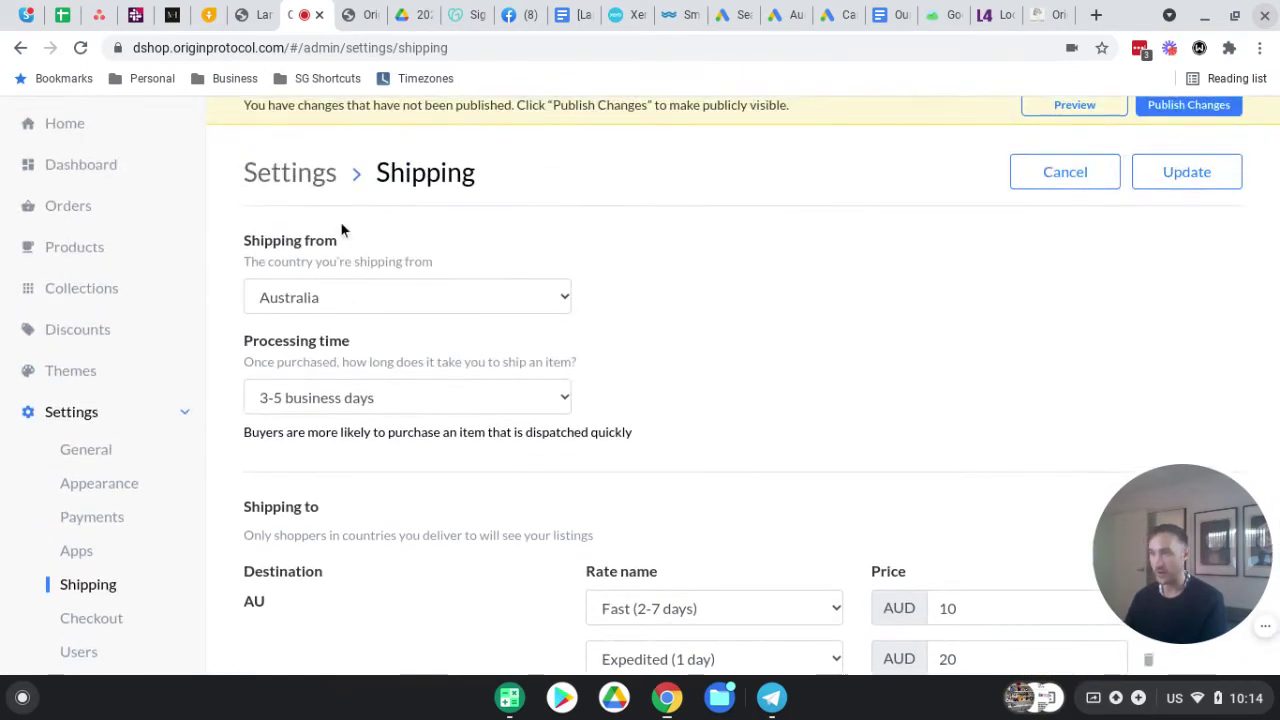
Review the processing time and the shipping rates and prices for Australia and the rest of the world.
click(363, 411)
click(363, 411)
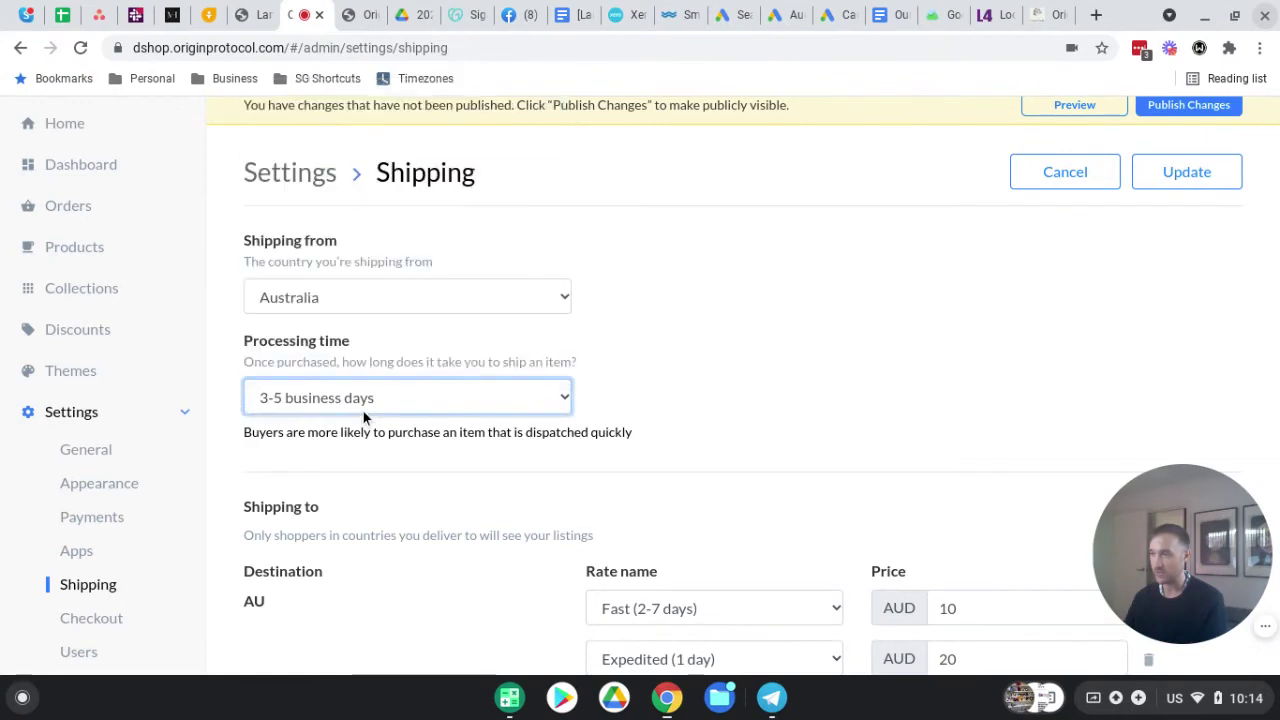
scroll(731, 378, down, 5)
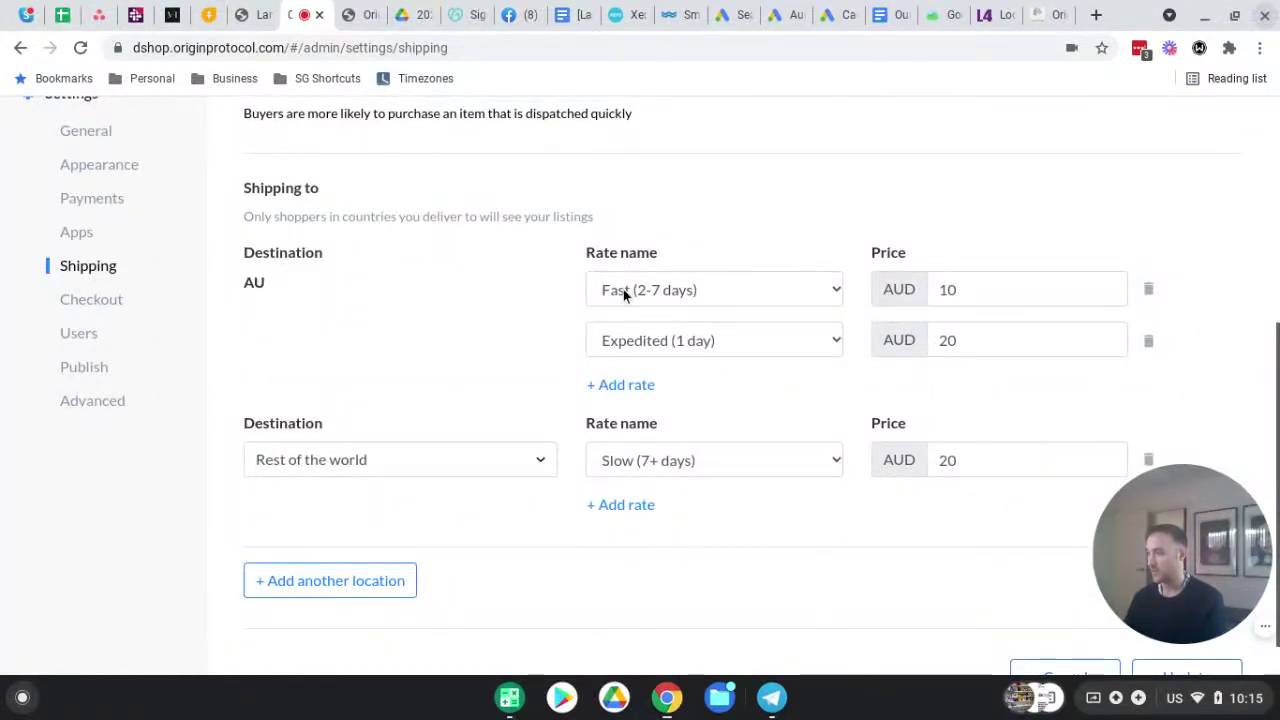
click(947, 289)
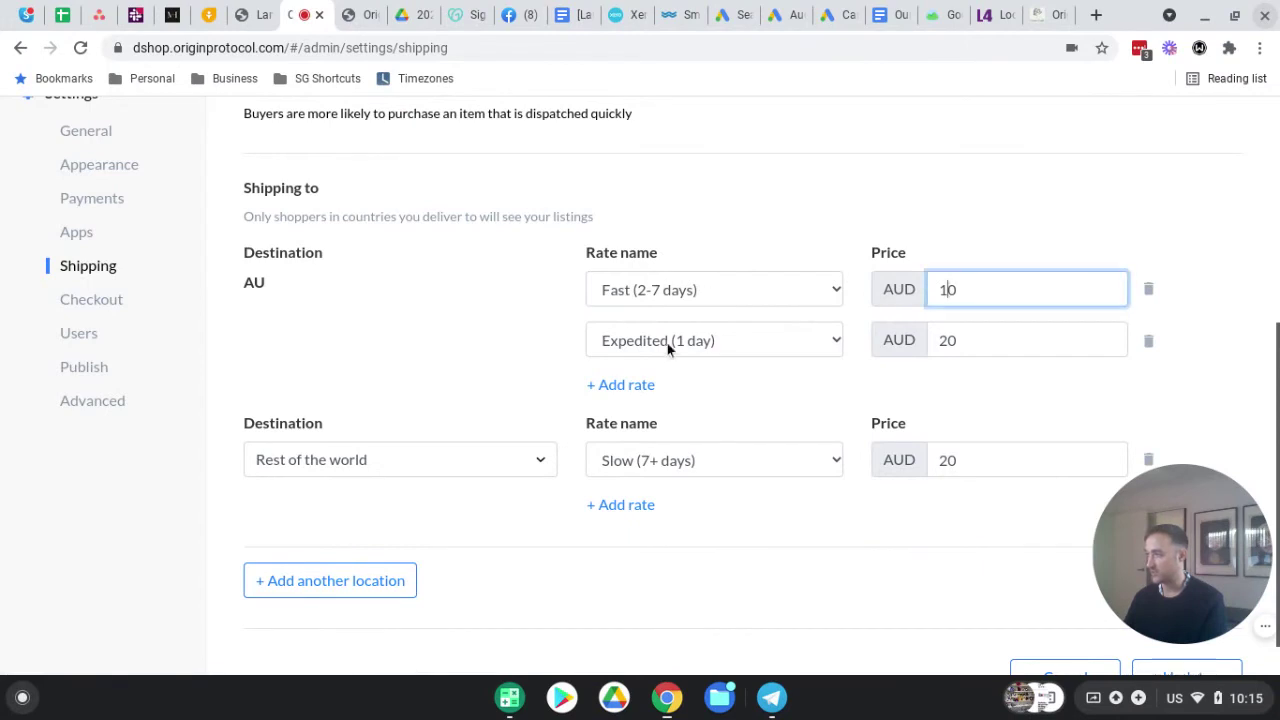
click(958, 341)
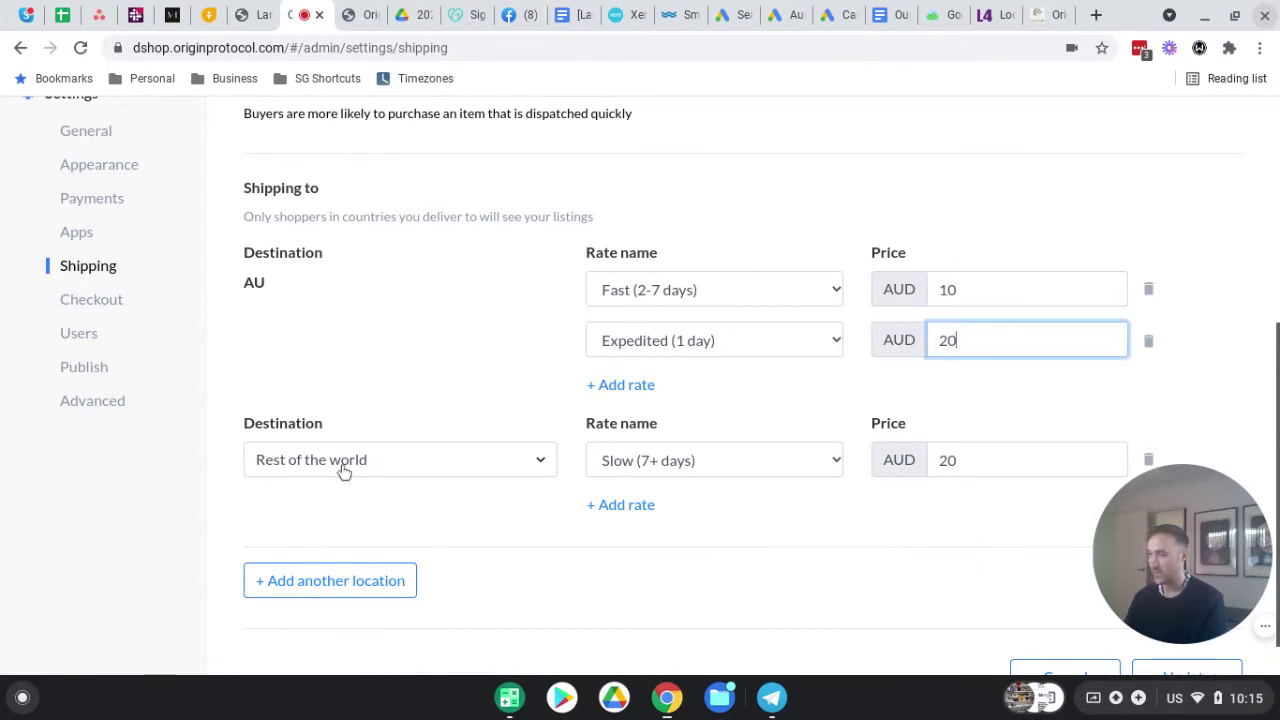
click(1034, 462)
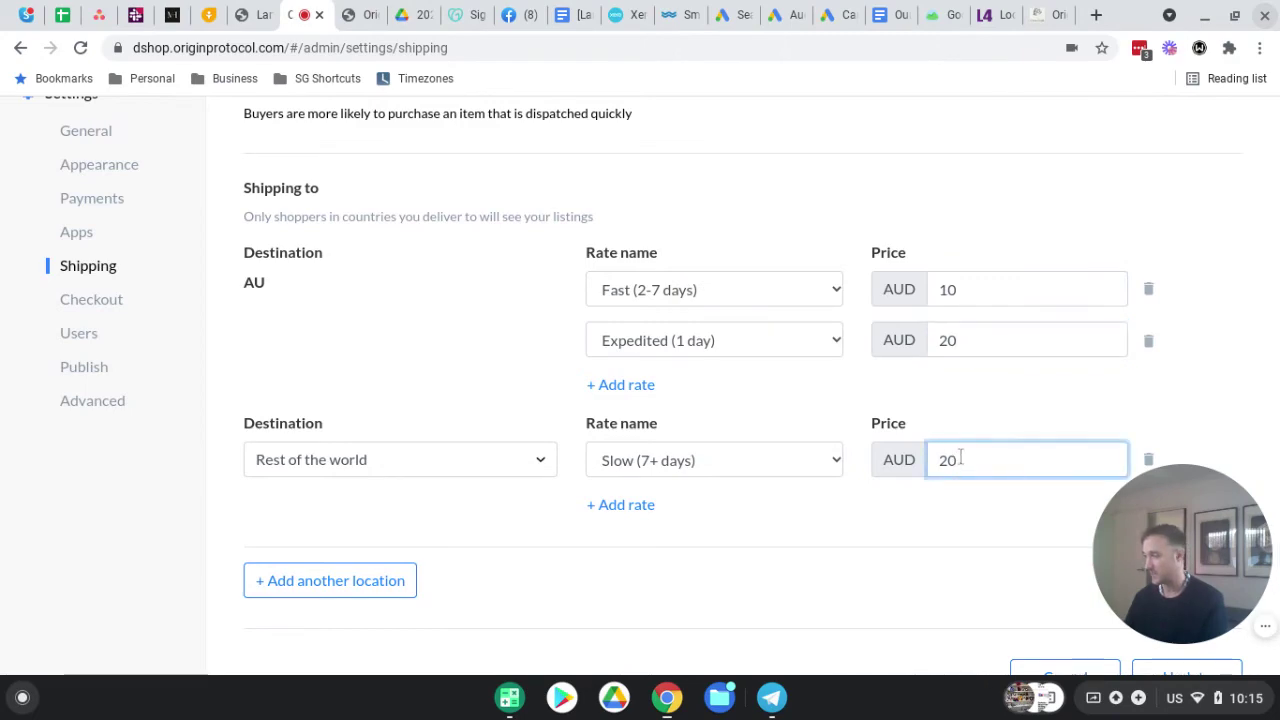
scroll(680, 440, down, 1)
scroll(710, 449, up, 5)
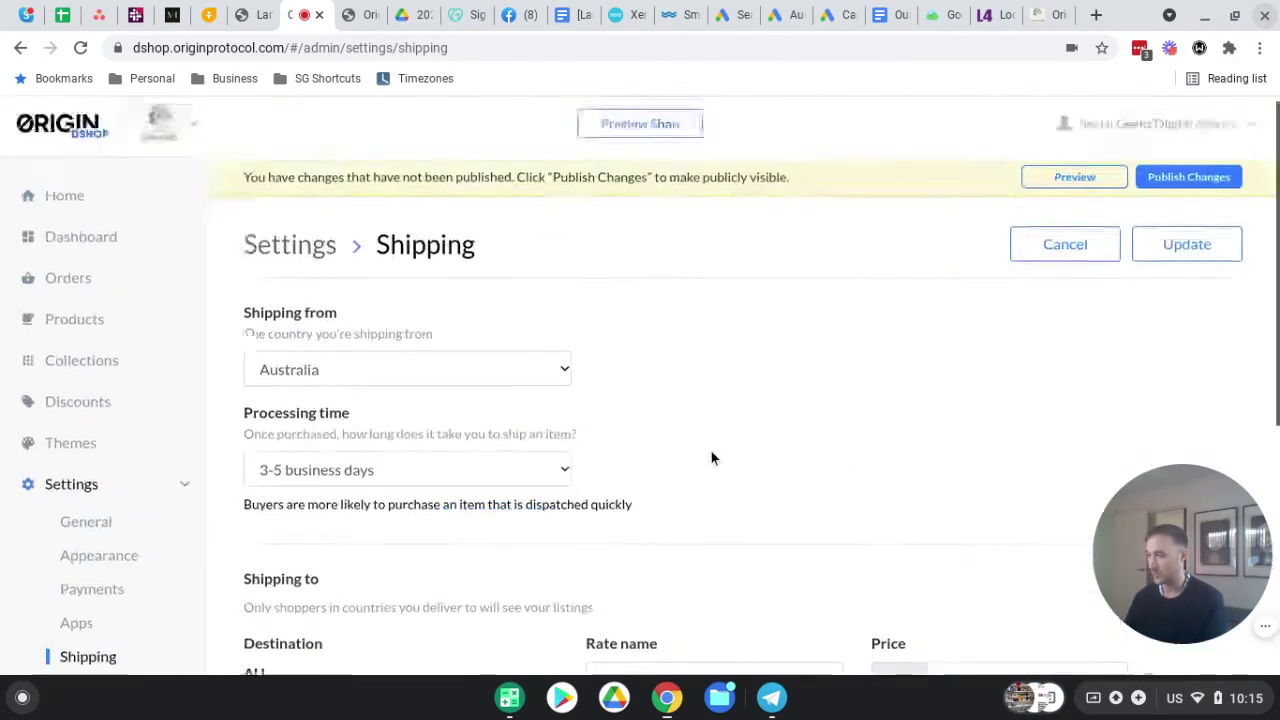
scroll(710, 449, down, 5)
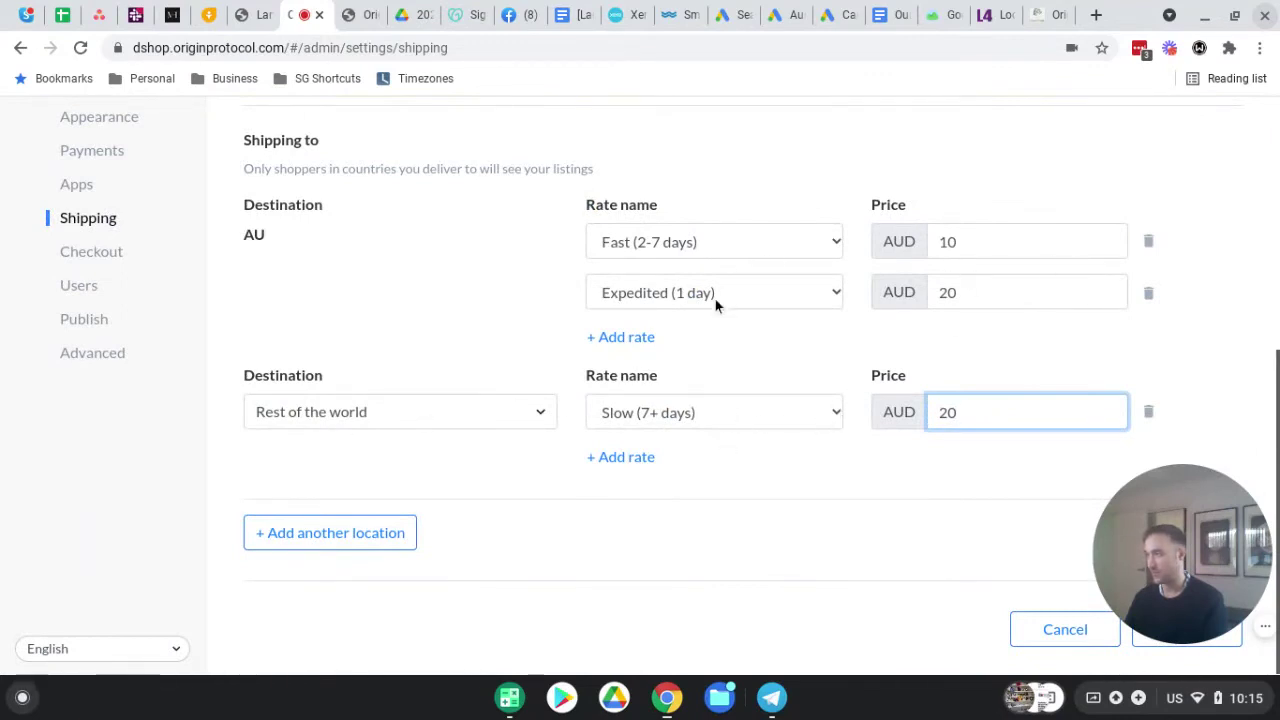
scroll(684, 341, up, 5)
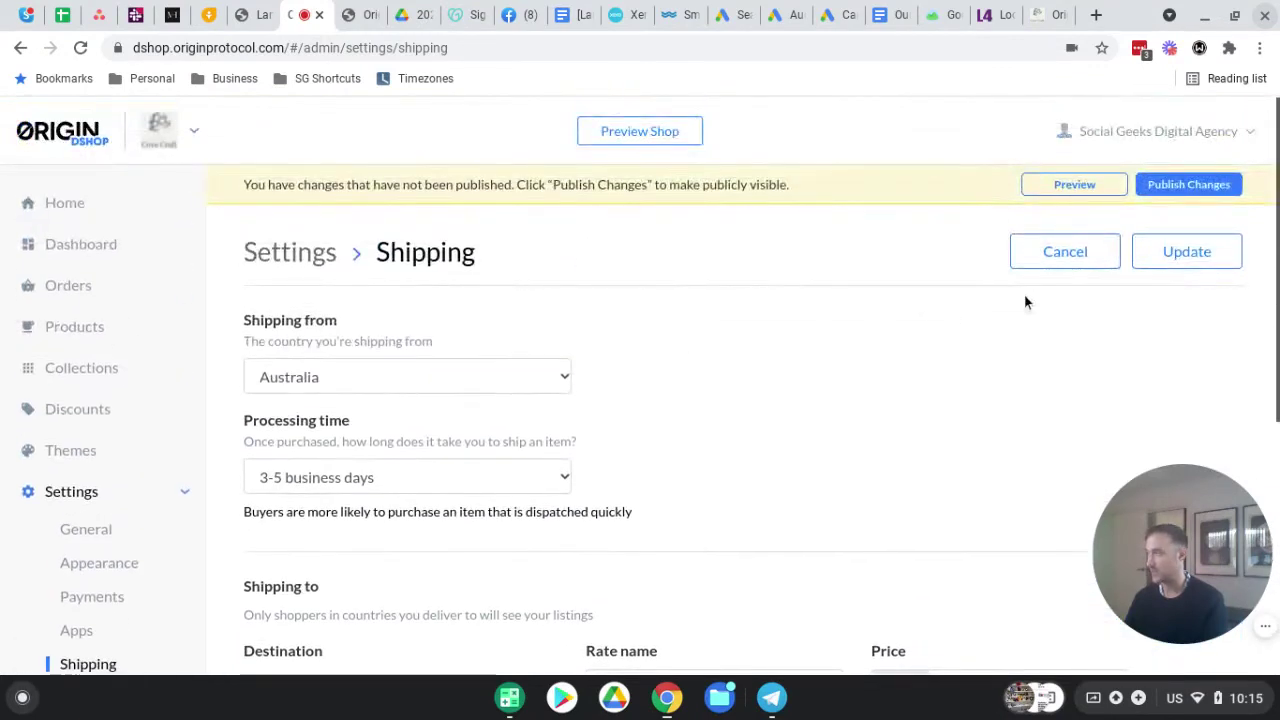
scroll(150, 420, down, 3)
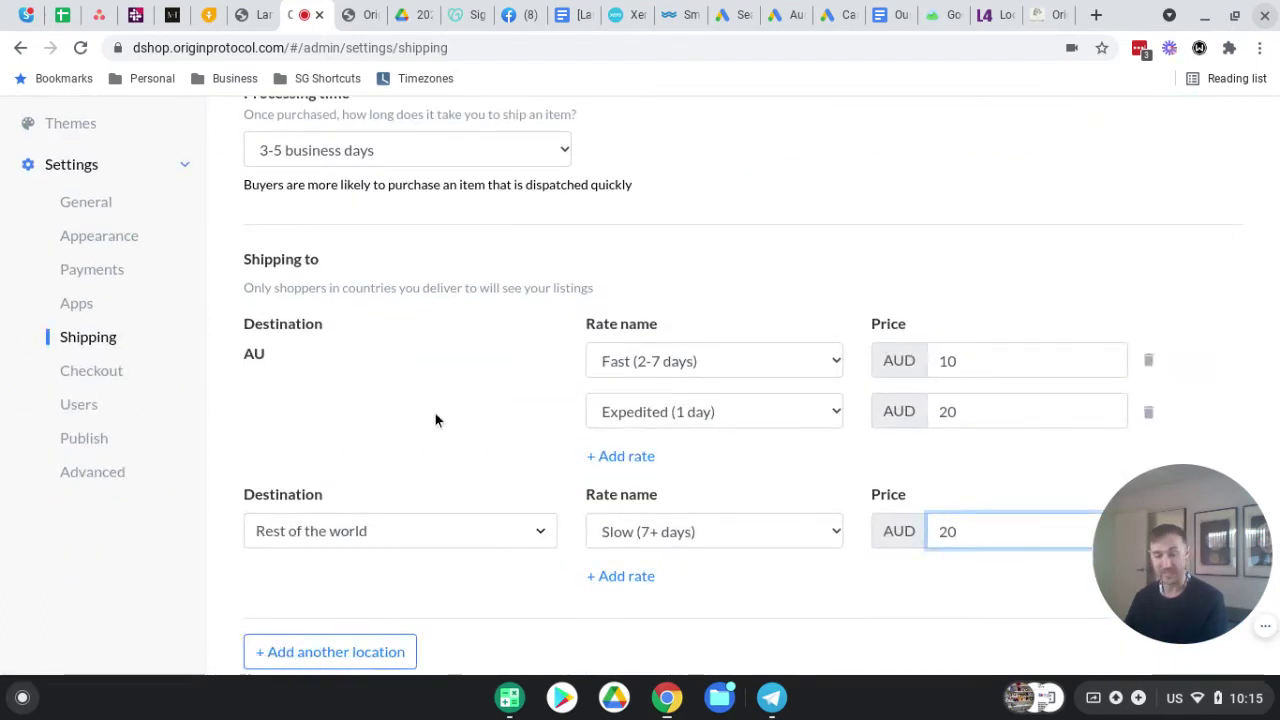
Open the checkout settings and select Australia as the country to charge taxes in.
click(74, 371)
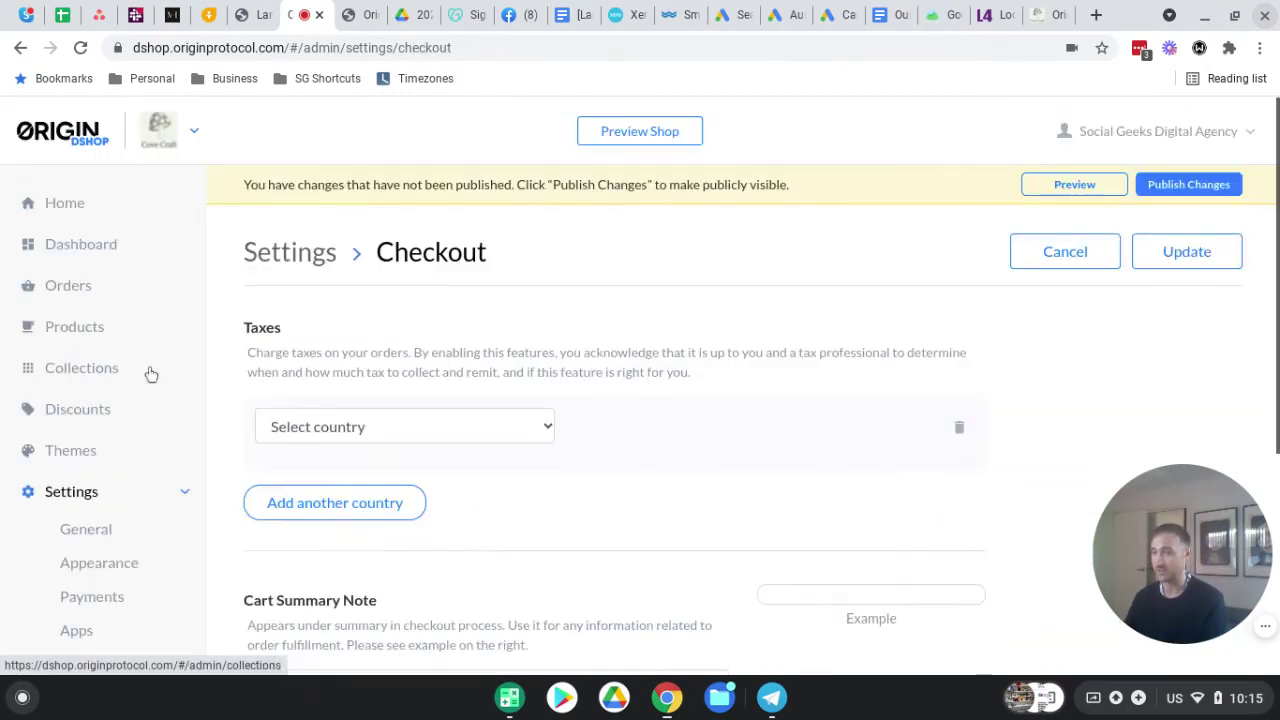
scroll(396, 369, down, 1)
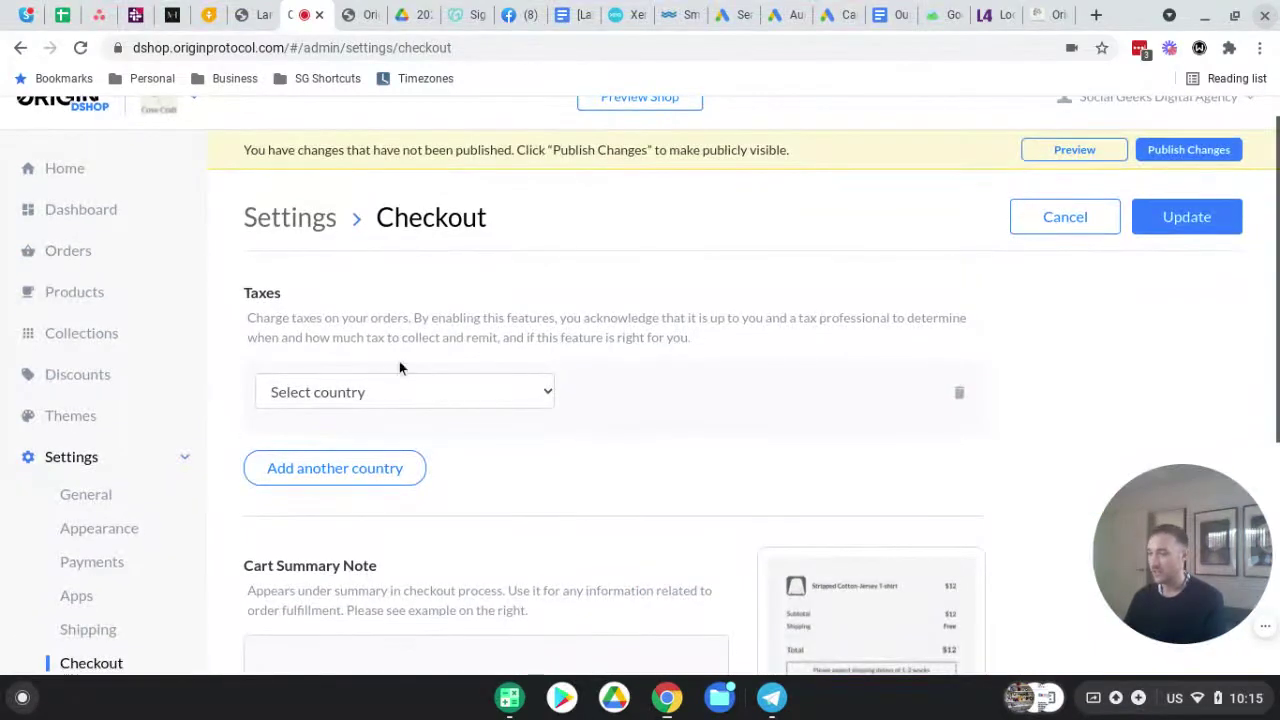
scroll(399, 365, down, 3)
click(383, 283)
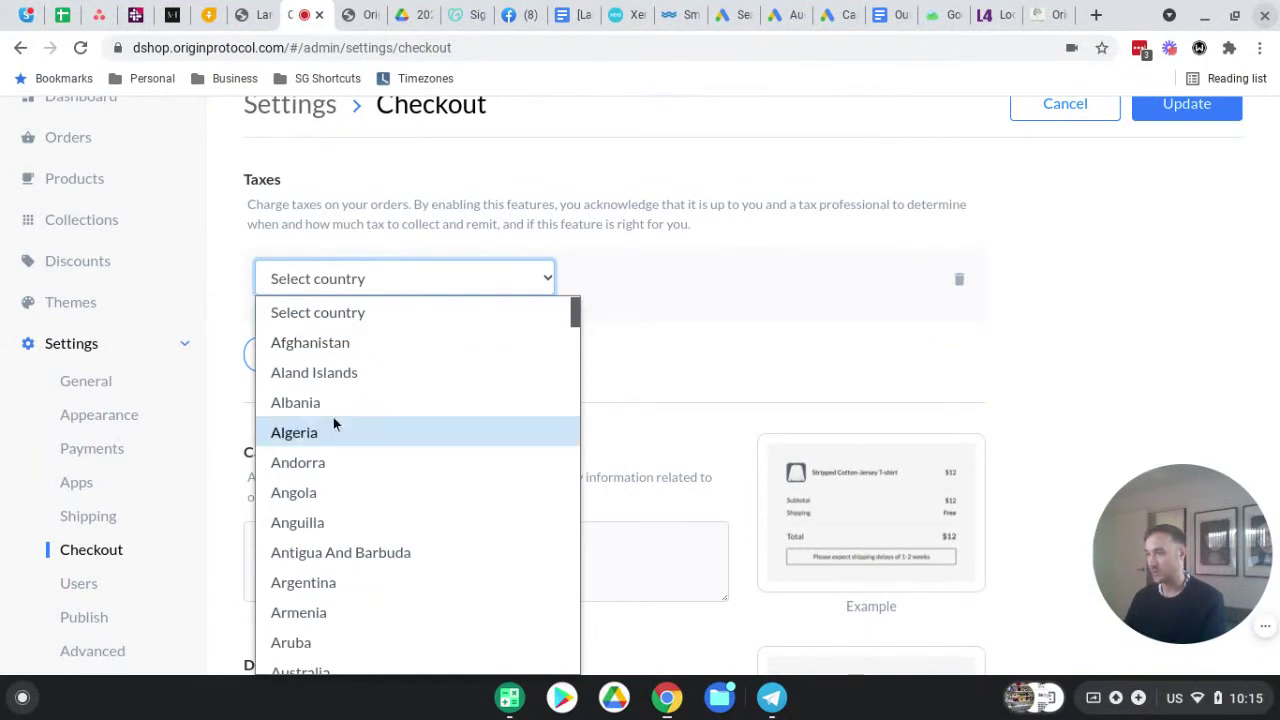
scroll(343, 480, down, 1)
scroll(336, 545, down, 2)
click(340, 506)
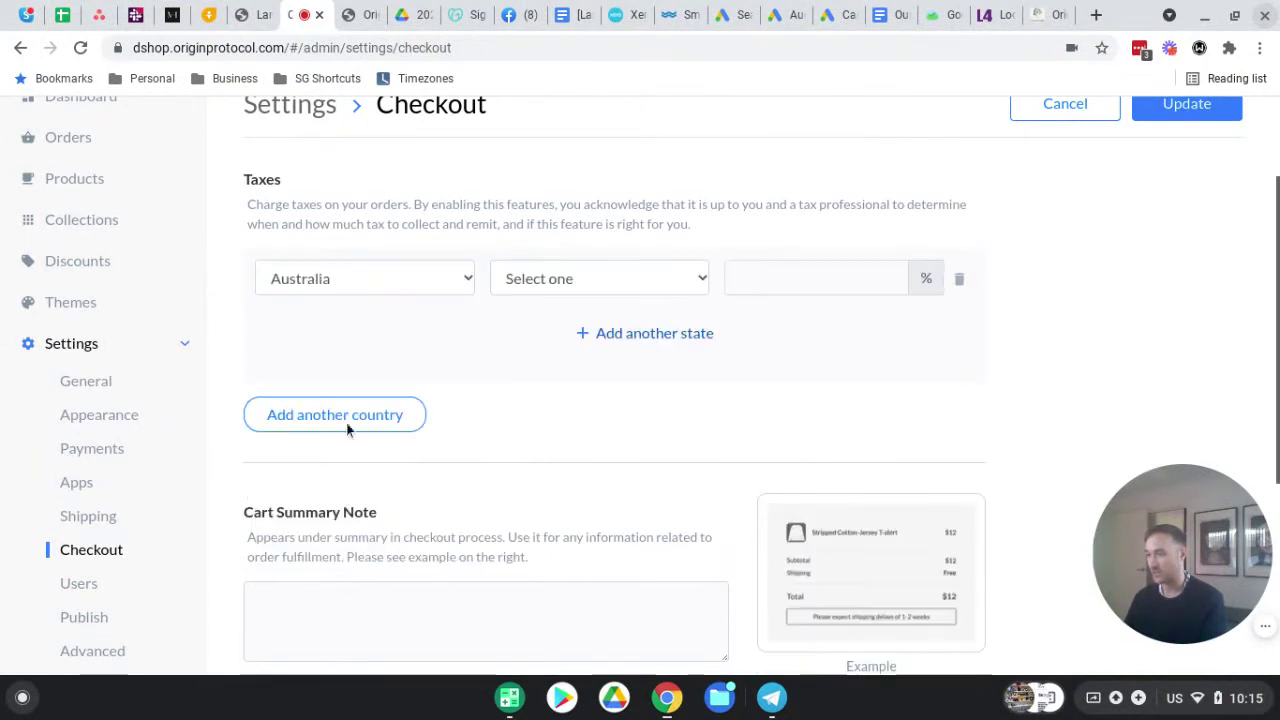
Choose New South Wales as the taxed state and set its tax rate to 10%.
click(597, 278)
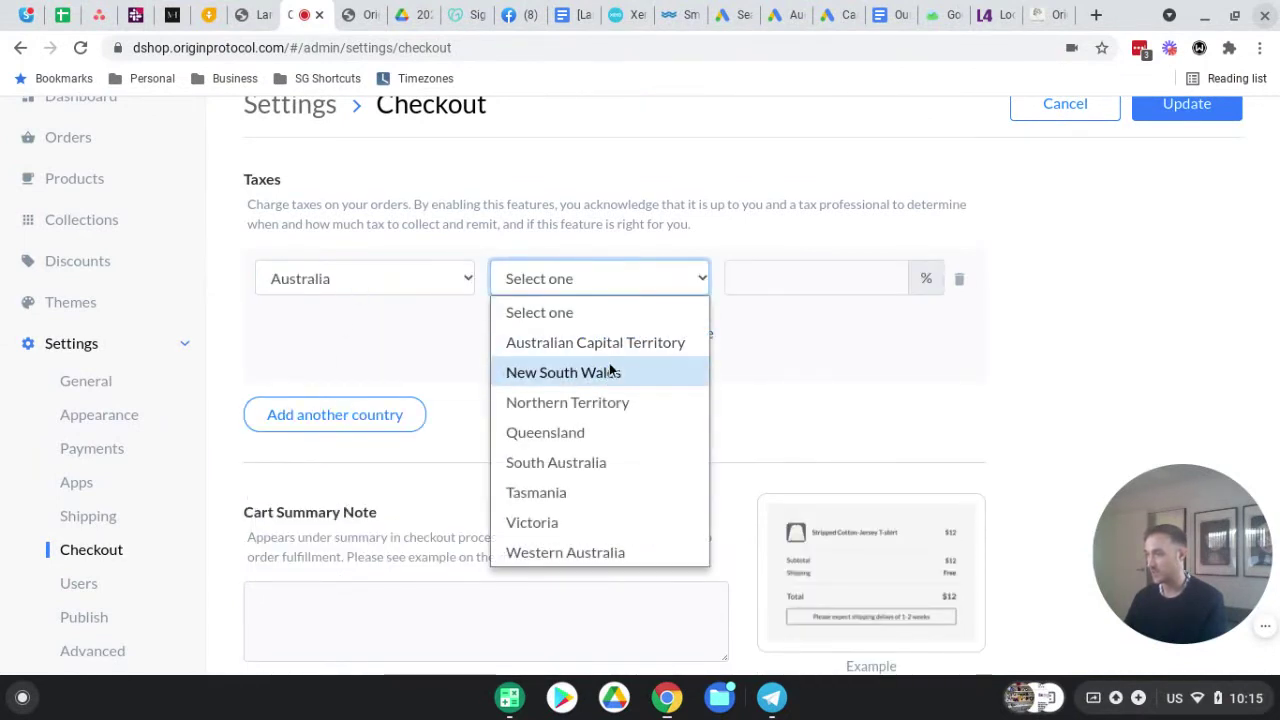
click(609, 372)
click(819, 284)
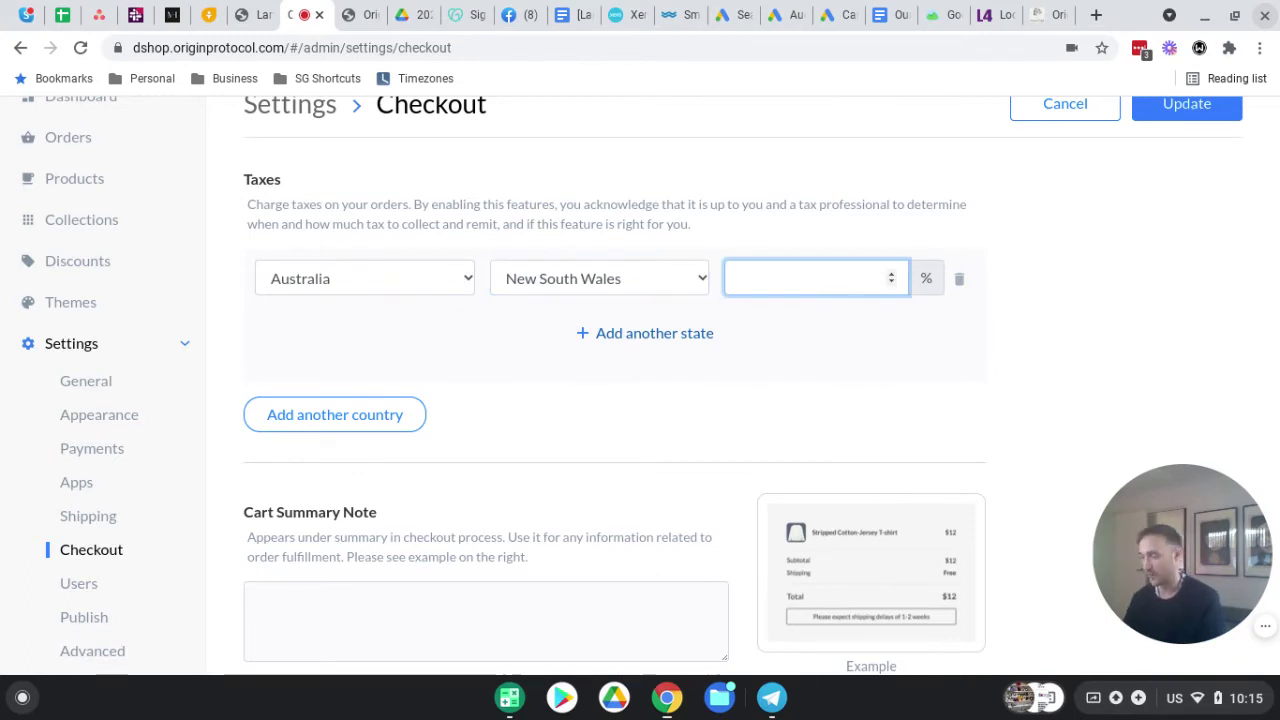
click(588, 409)
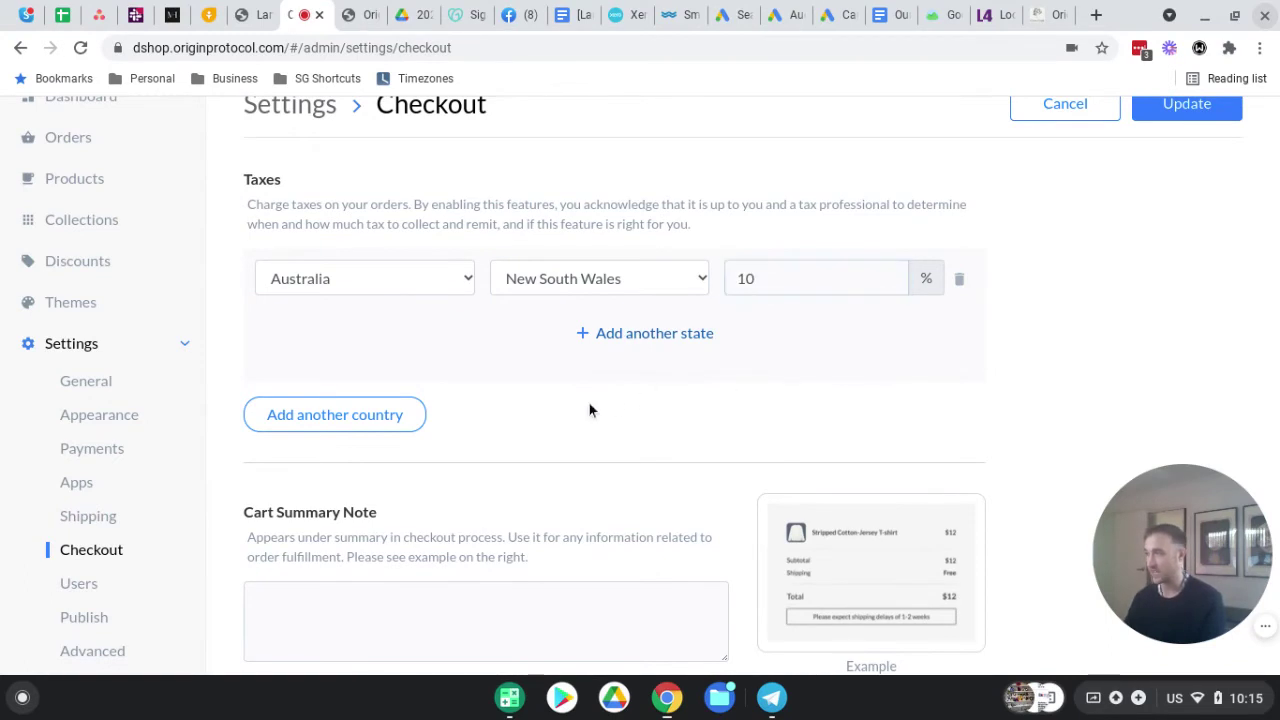
double_click(819, 284)
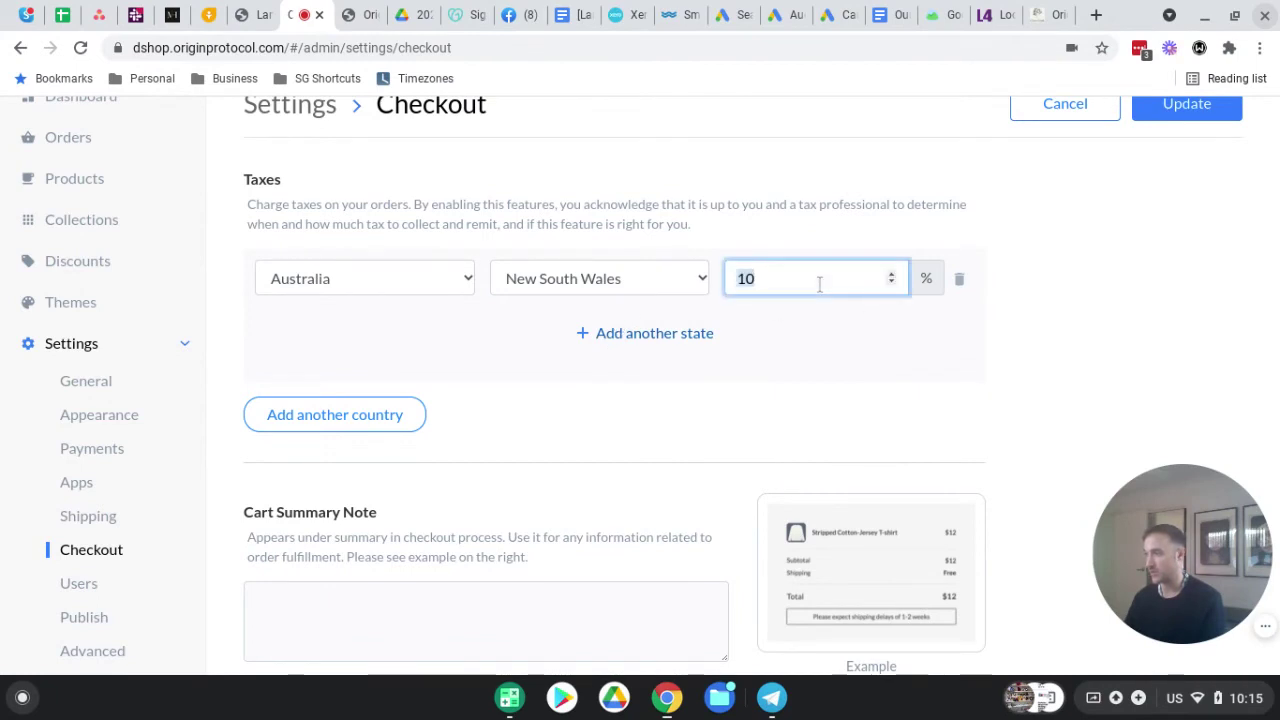
click(610, 414)
Enable showing discount codes on checkout and look over the Cart Summary Note field and both checkout examples.
scroll(611, 409, down, 4)
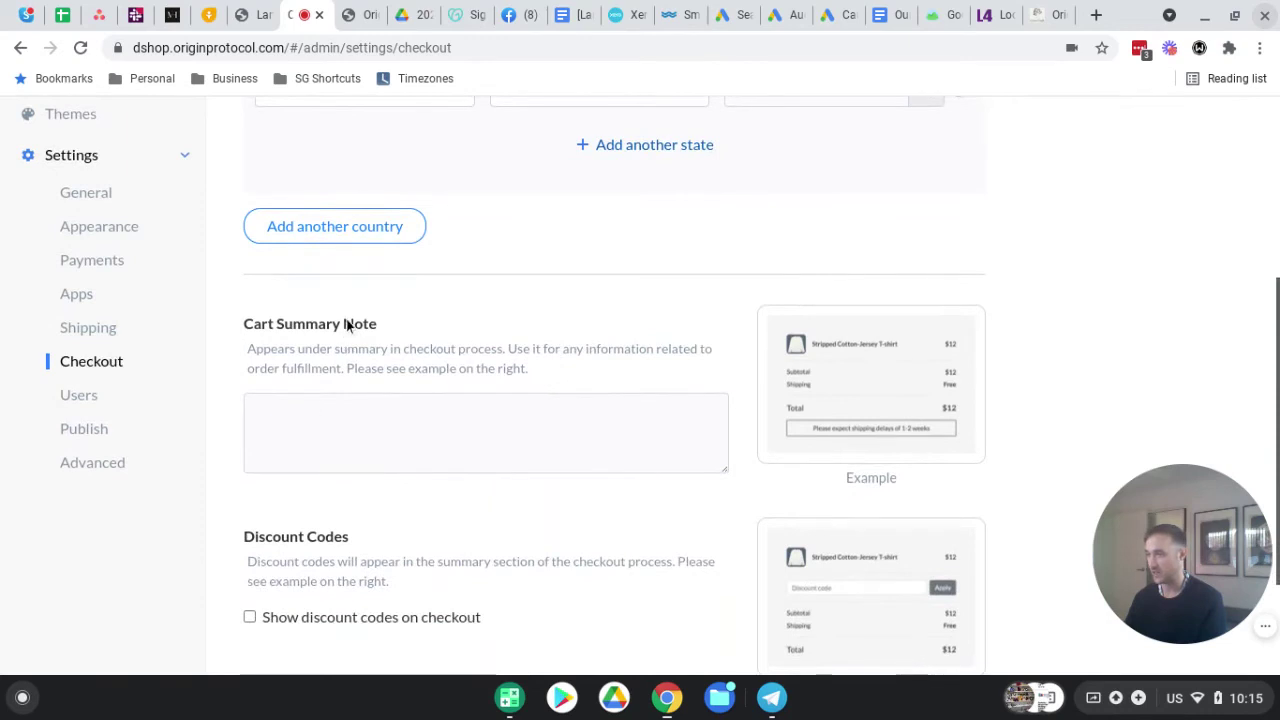
scroll(400, 320, down, 4)
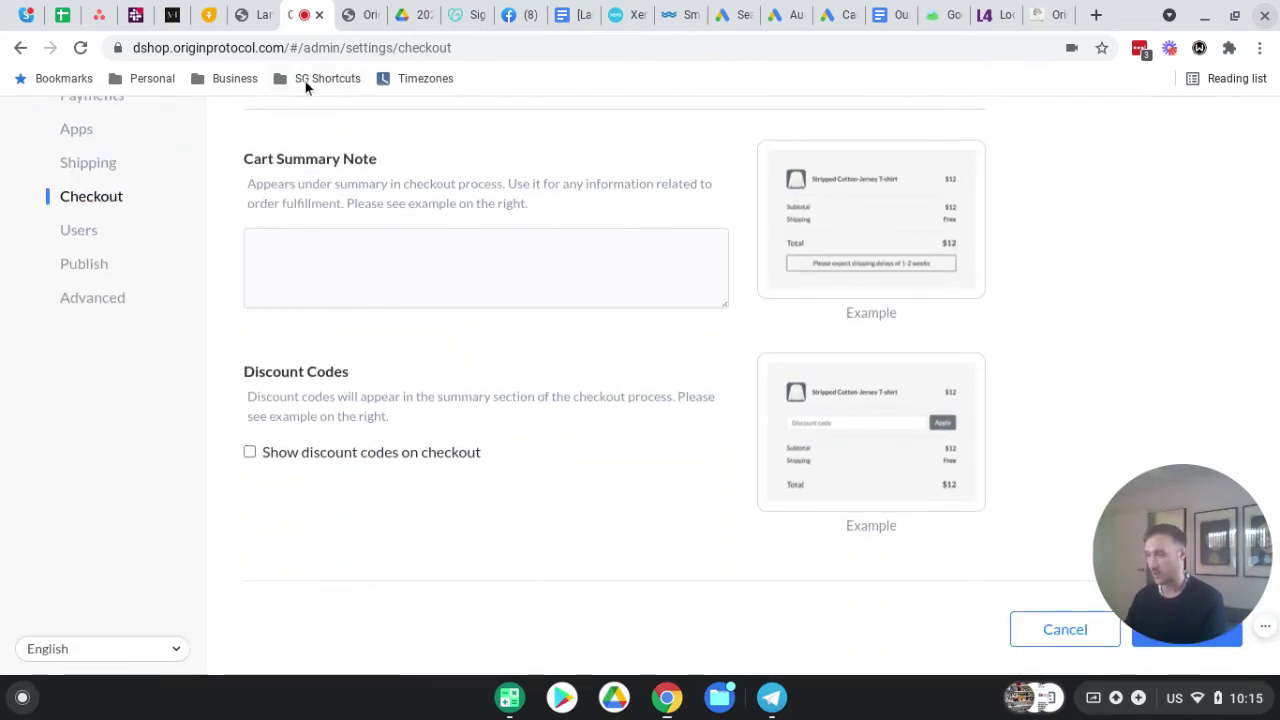
scroll(354, 410, up, 1)
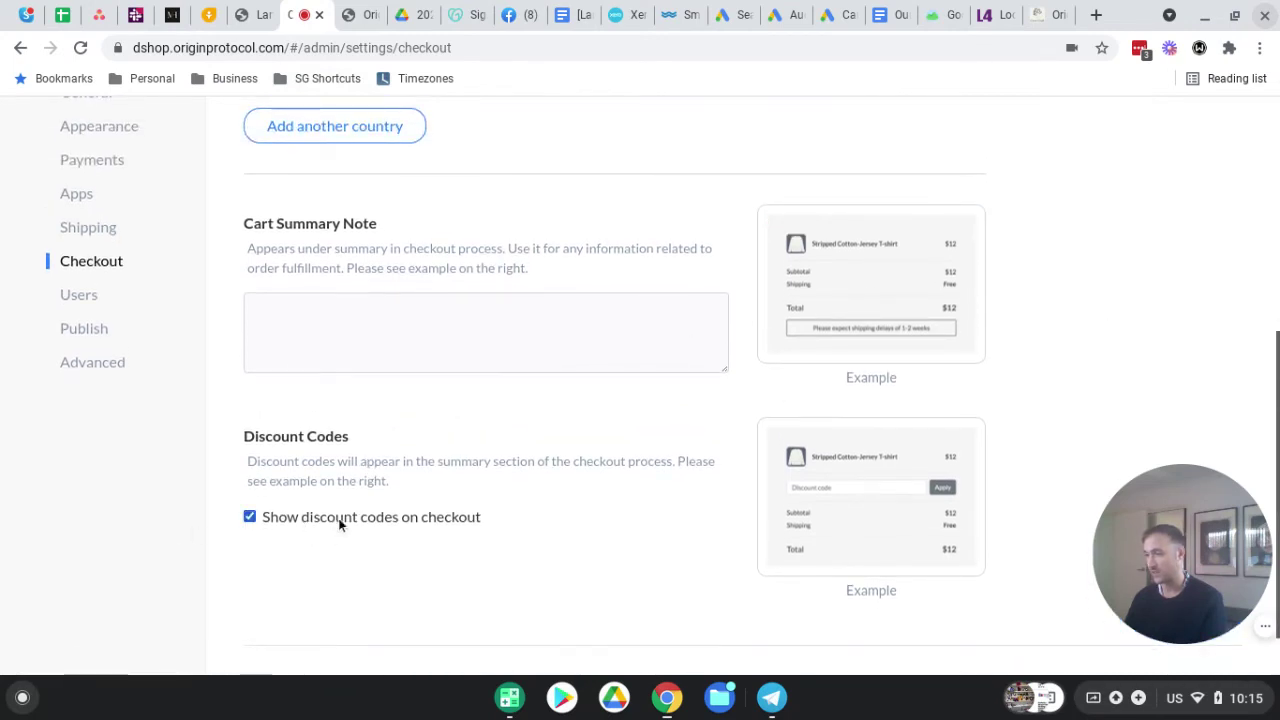
scroll(431, 402, up, 1)
click(312, 341)
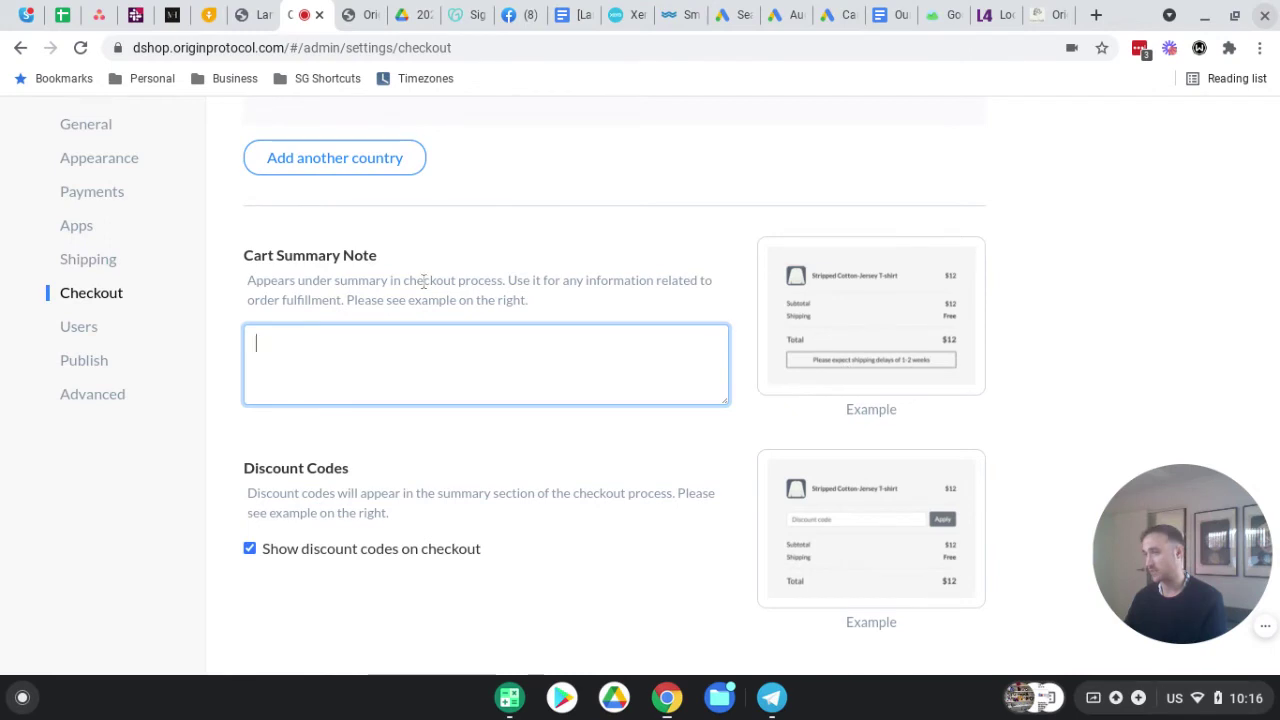
scroll(866, 425, down, 1)
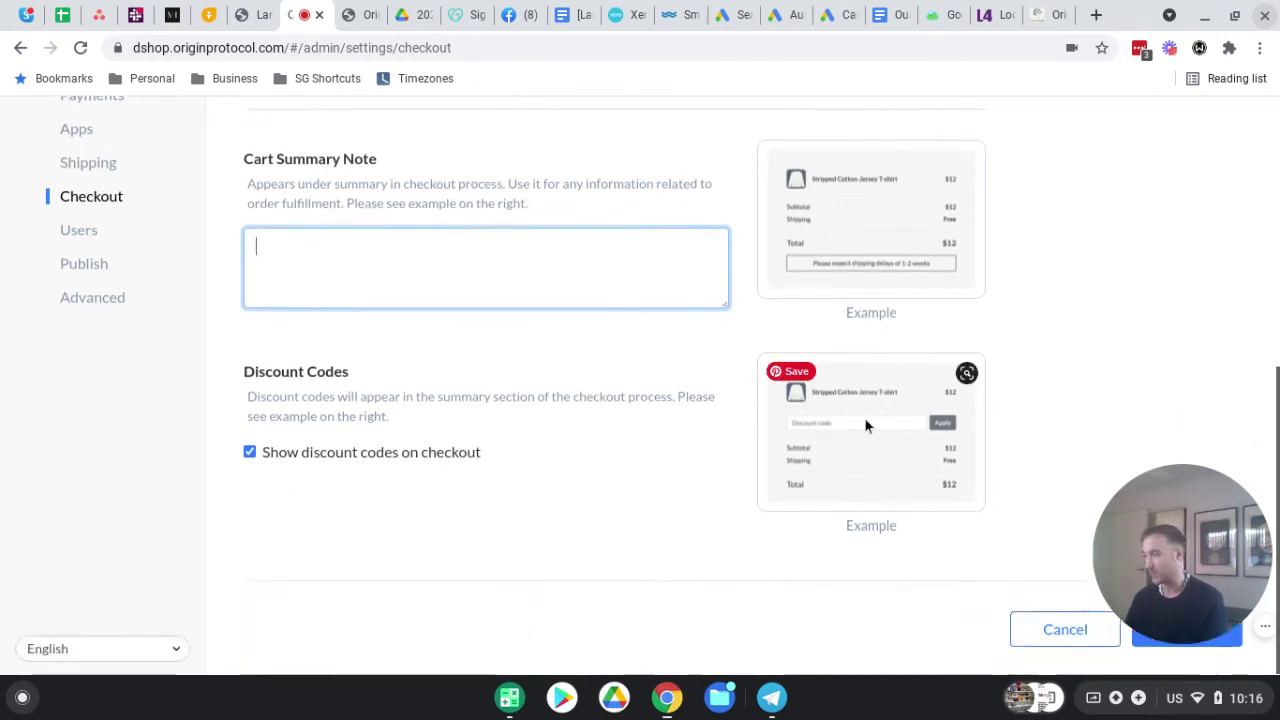
drag(1175, 530, 1172, 215)
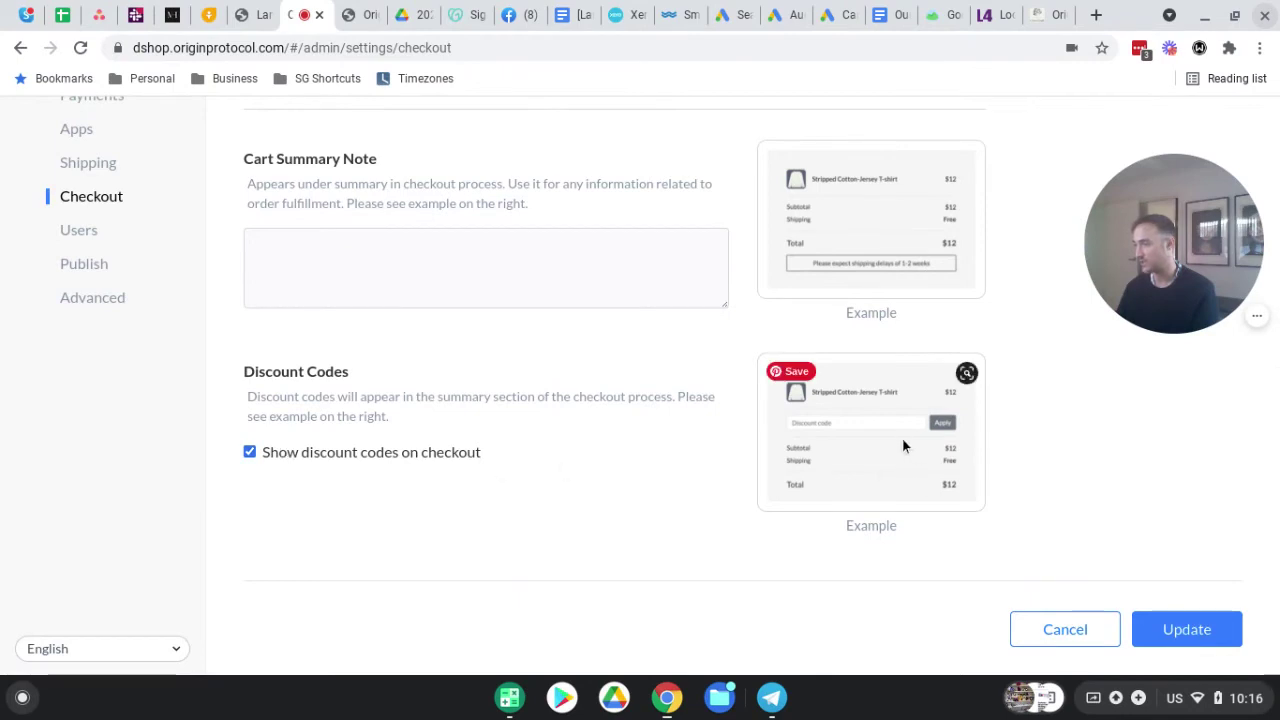
Turn off showing discount codes on checkout and save the checkout settings.
click(271, 452)
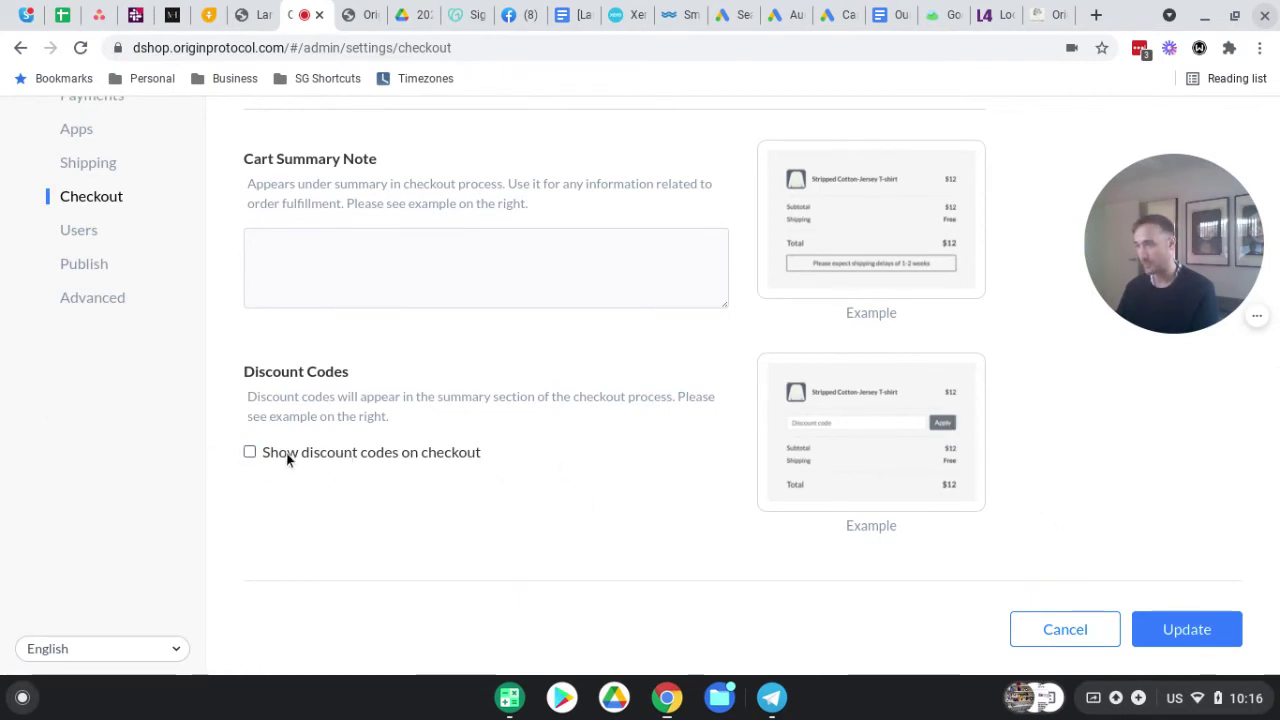
click(1203, 627)
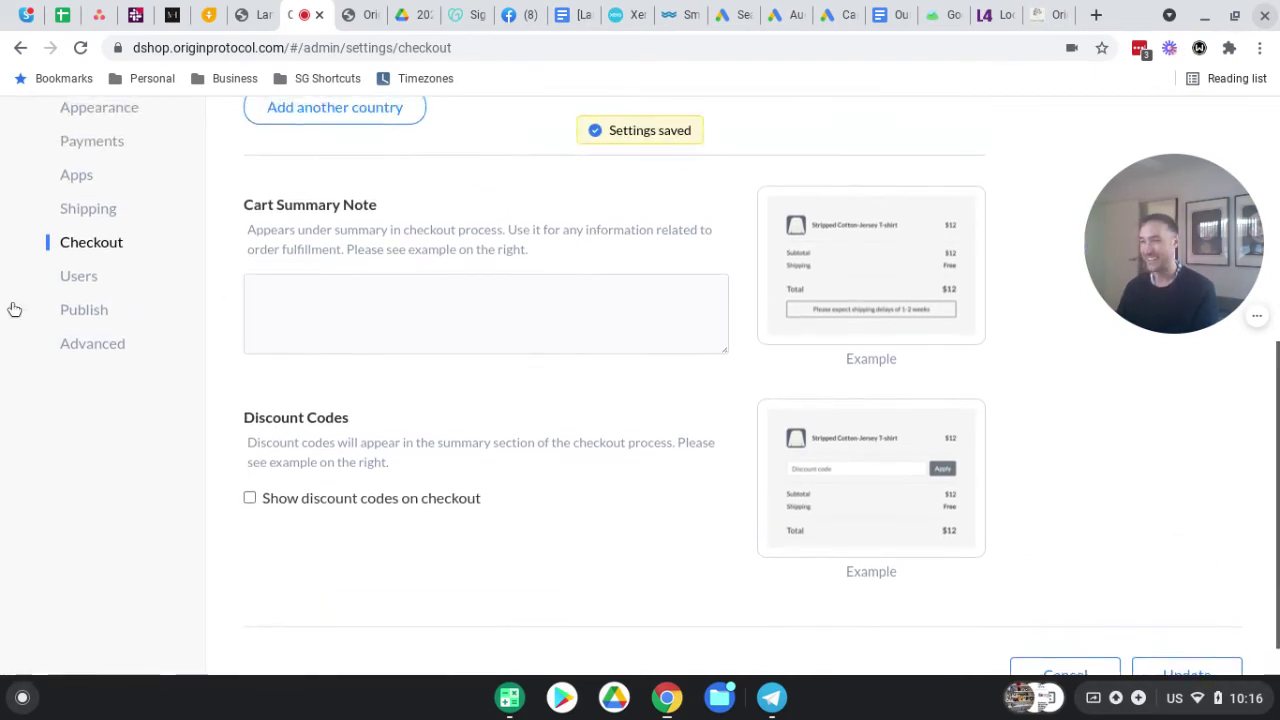
Open the users settings from the settings overview and look over the listed user's role and email verification option.
click(84, 278)
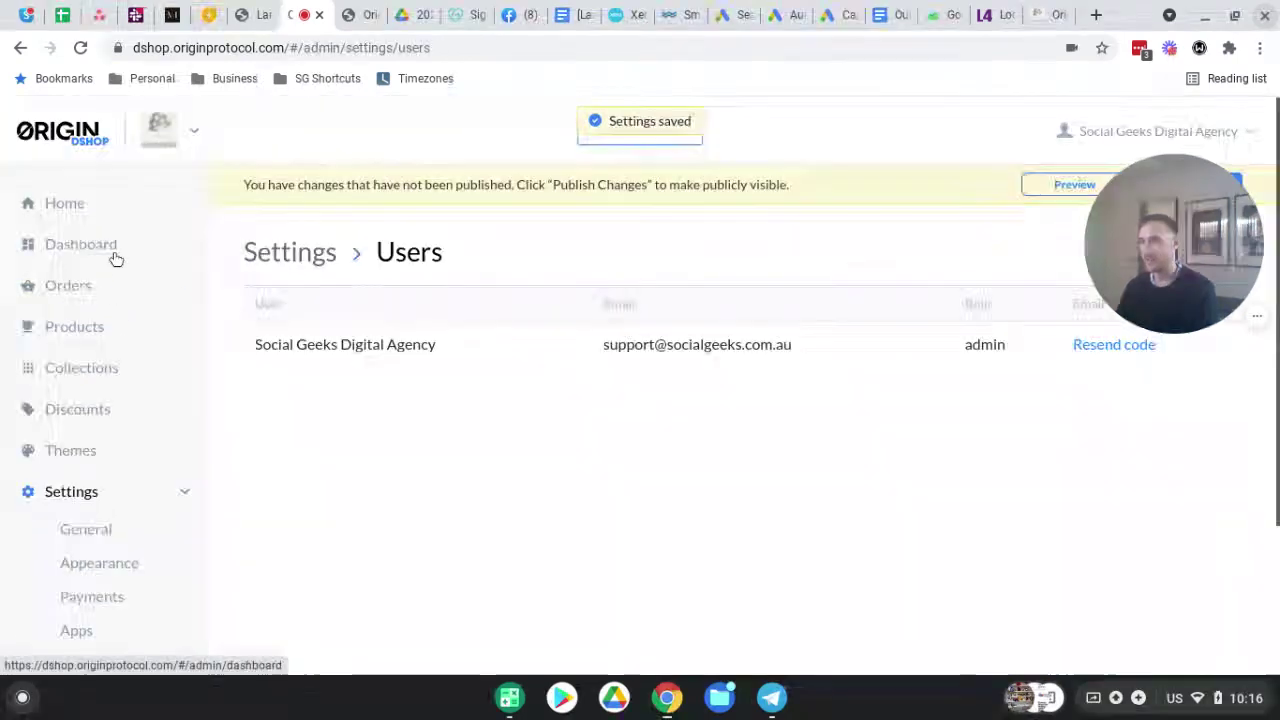
click(80, 495)
scroll(564, 387, down, 2)
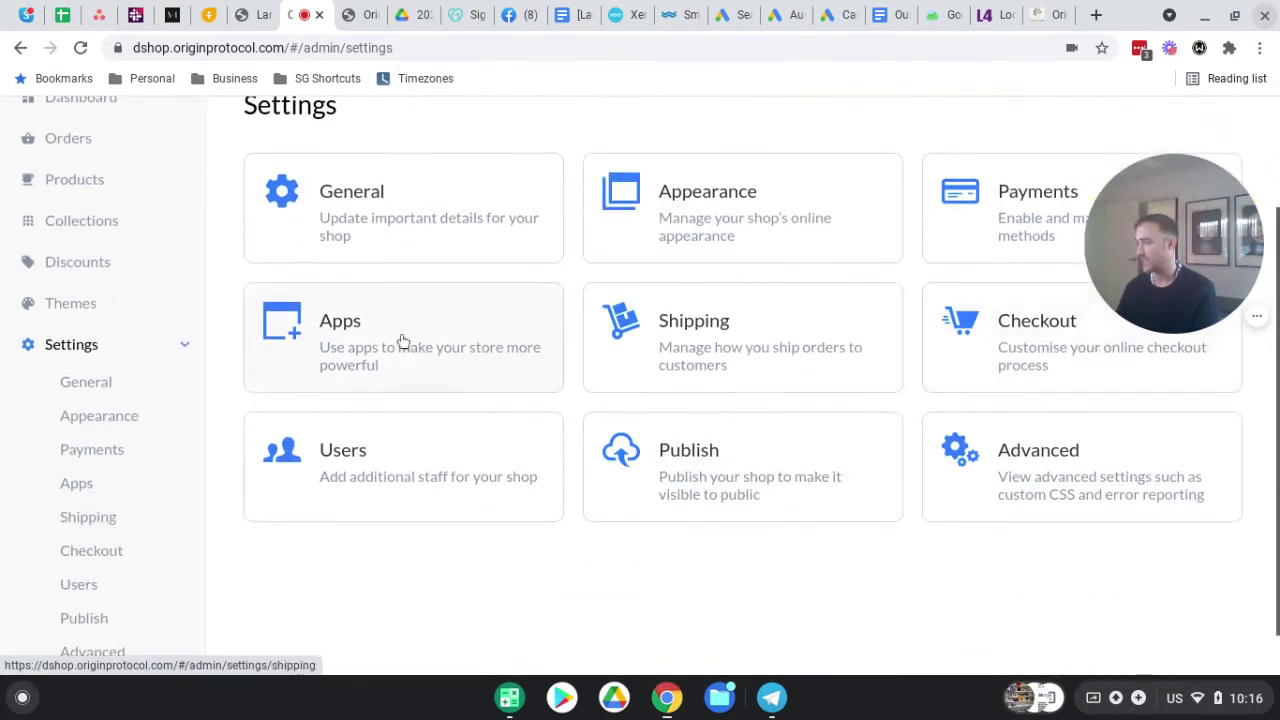
click(393, 458)
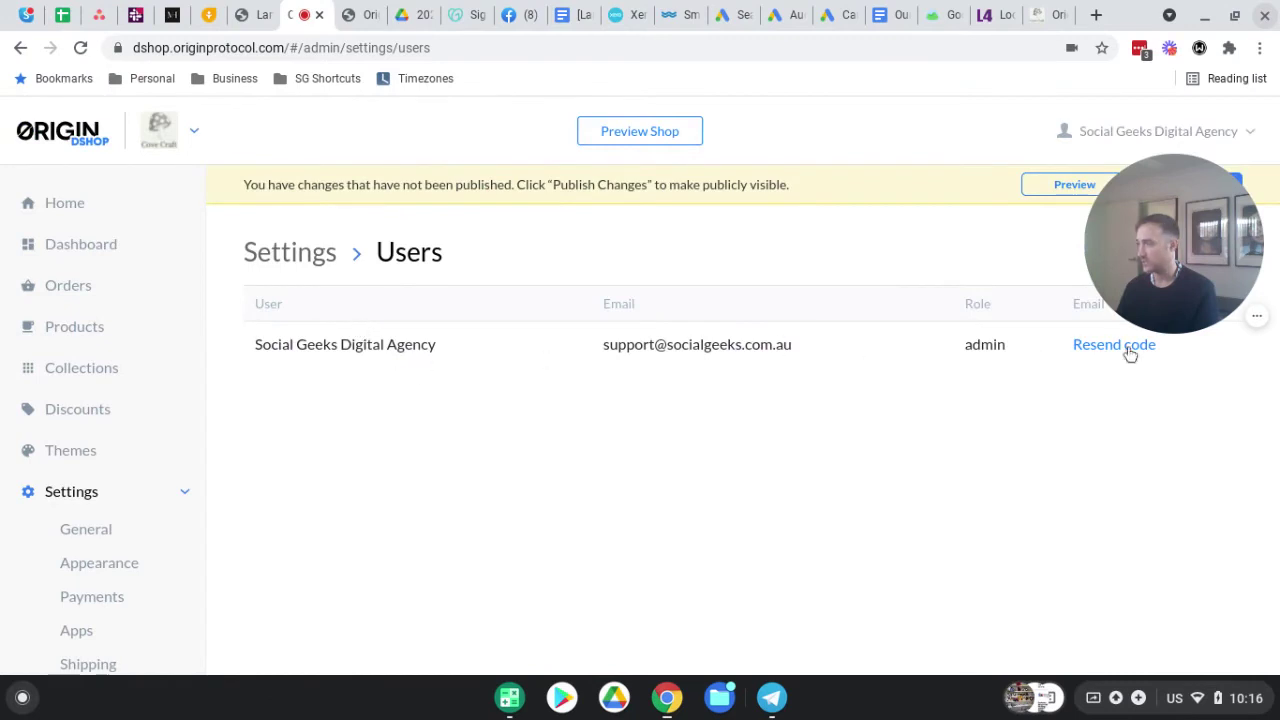
click(294, 259)
scroll(400, 480, down, 2)
click(414, 452)
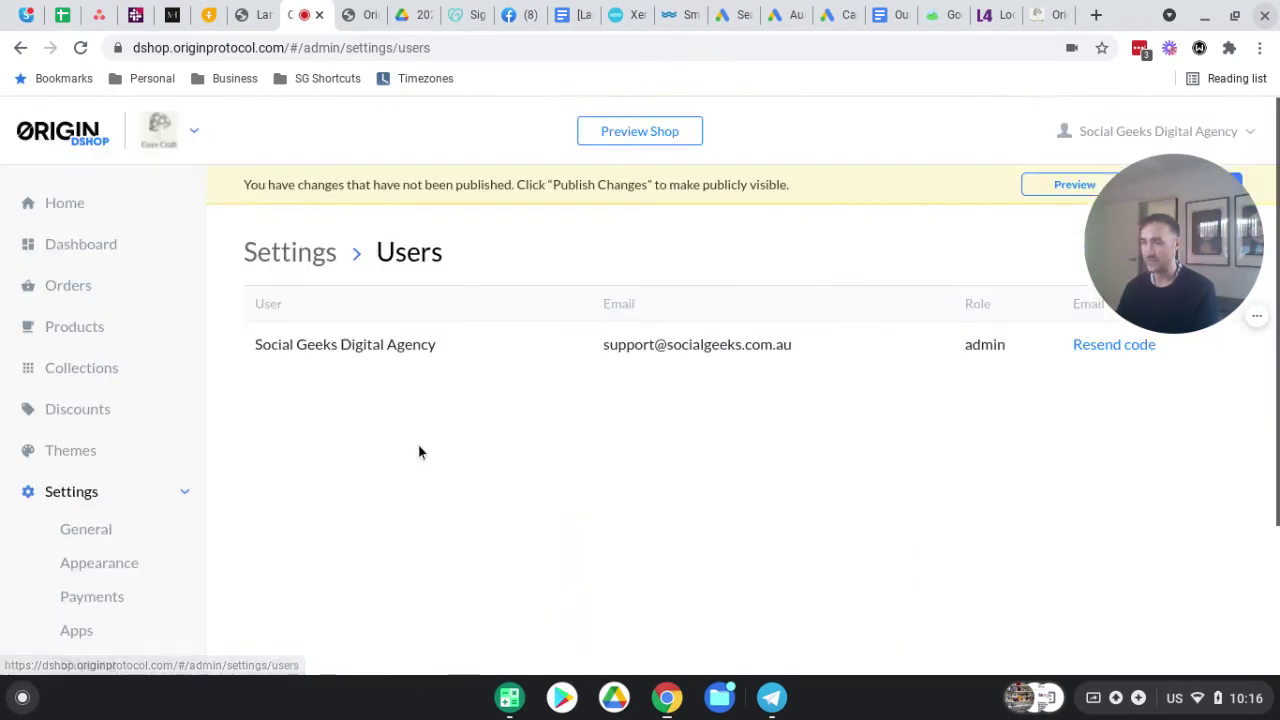
Return to the settings overview and open the advanced settings.
click(296, 256)
scroll(1082, 454, down, 2)
click(1082, 454)
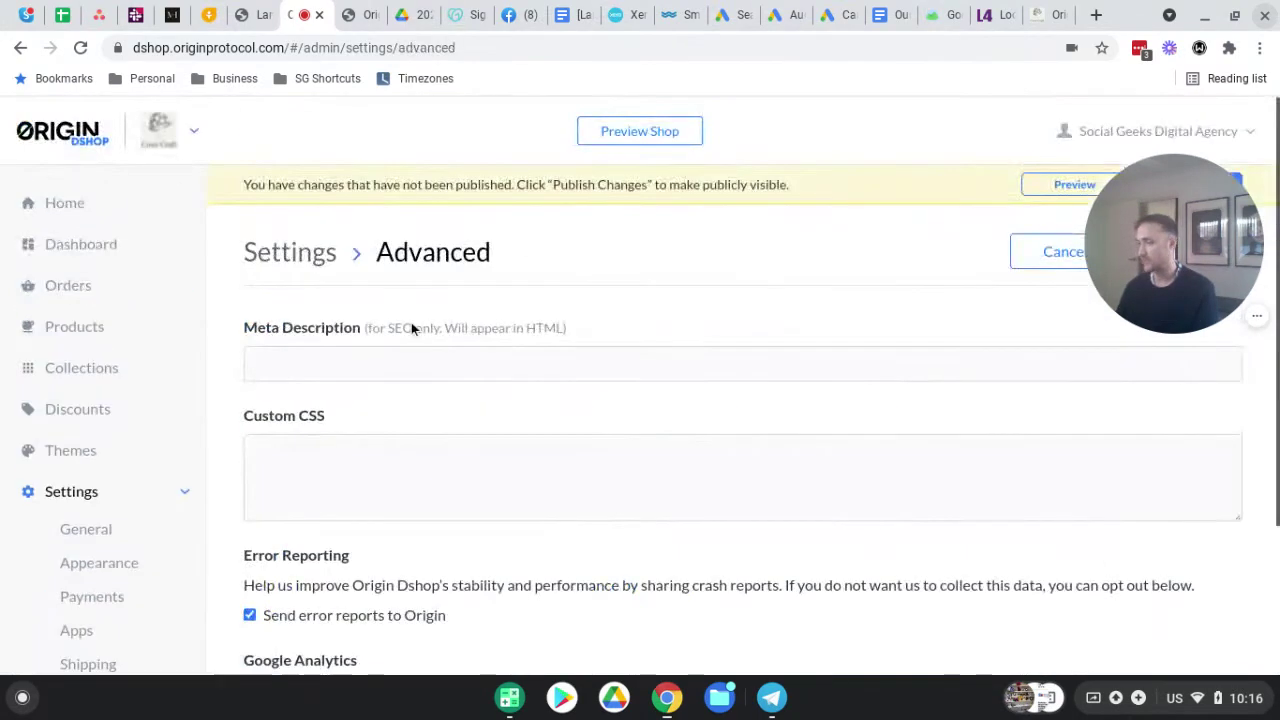
Look over the advanced settings' Meta Description, Custom CSS, error reporting, Google Analytics and inventory management options.
click(276, 354)
scroll(310, 370, down, 2)
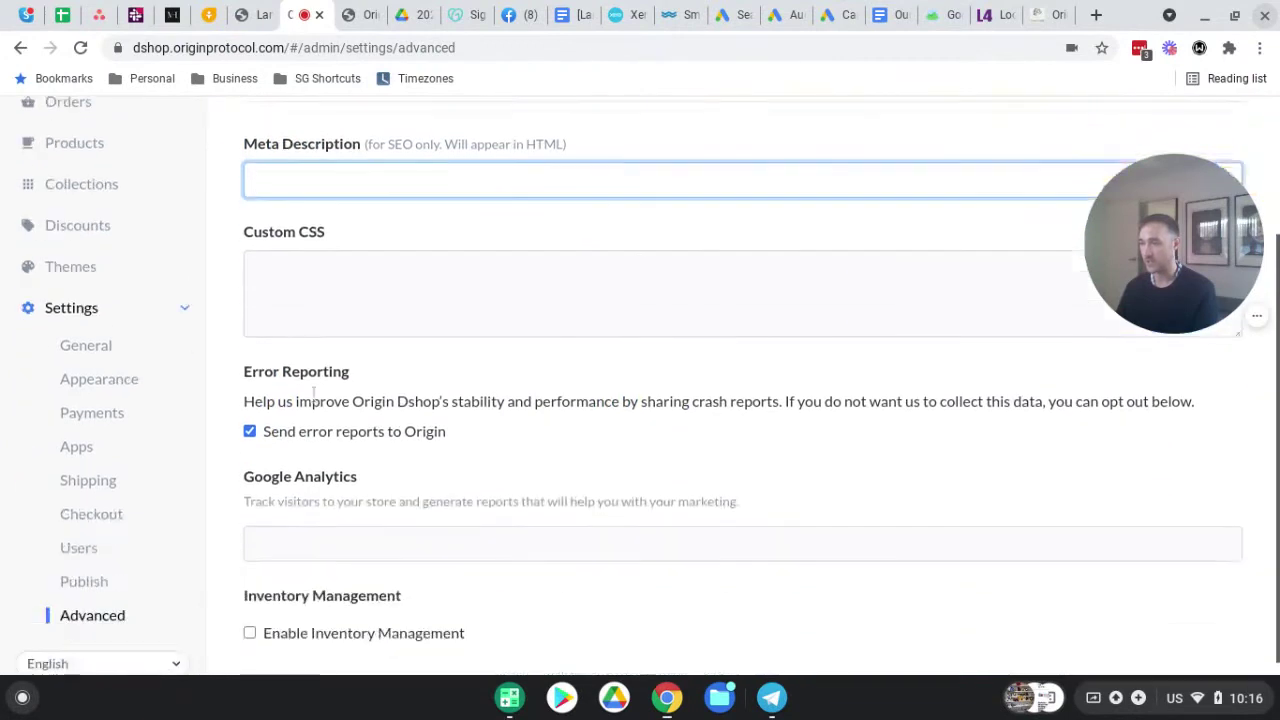
click(308, 276)
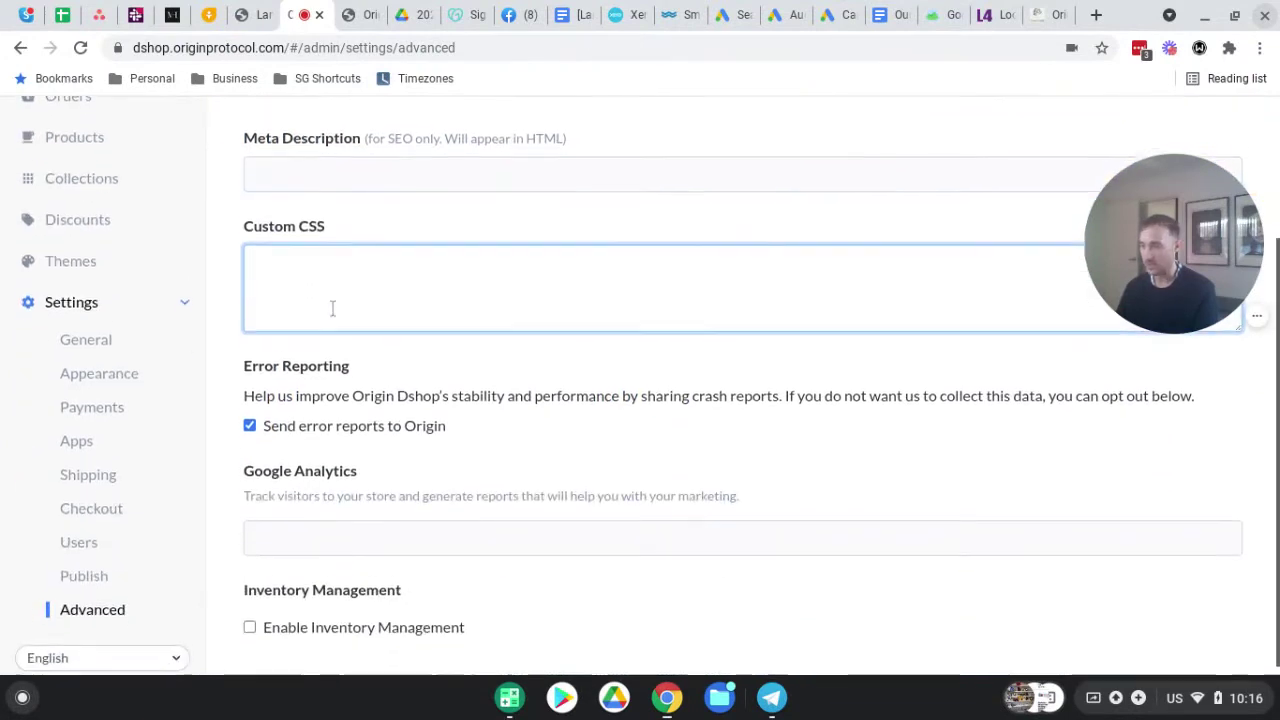
scroll(310, 420, down, 1)
click(288, 532)
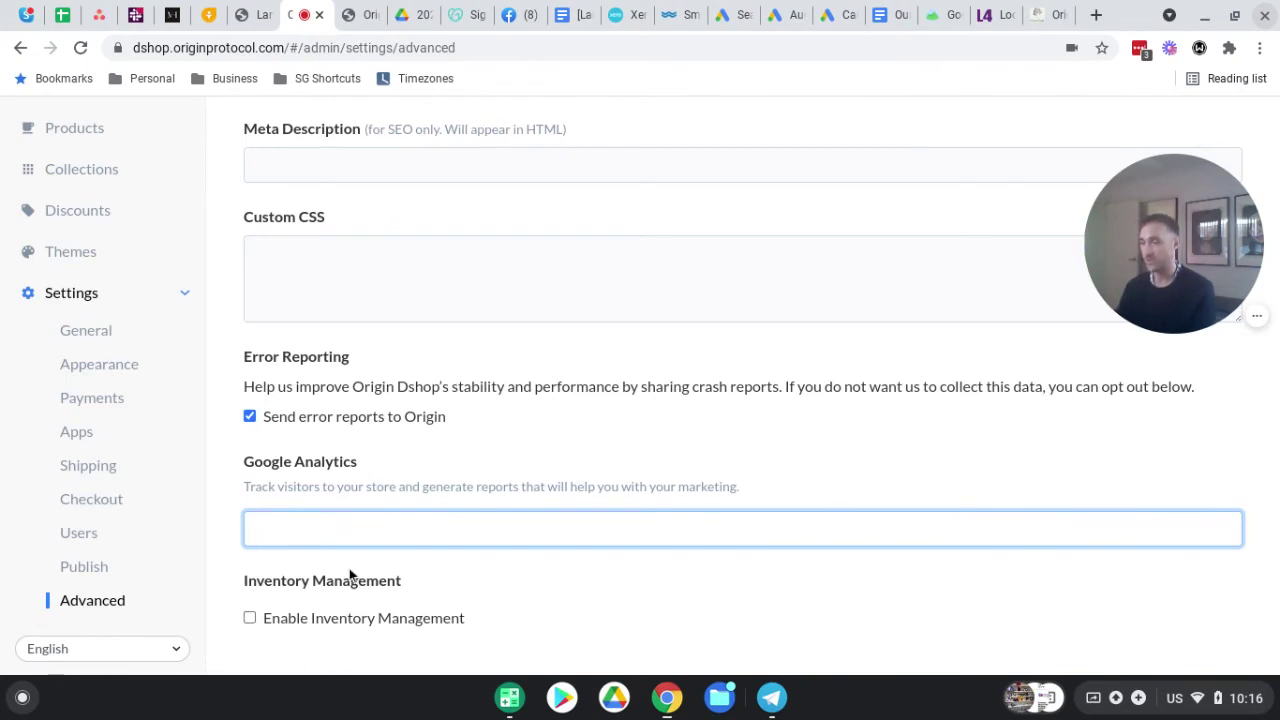
Open Google Analytics in a new browser tab and place that tab beside the Dshop admin tab.
key(ctrl+t)
text(analytics)
key(Return)
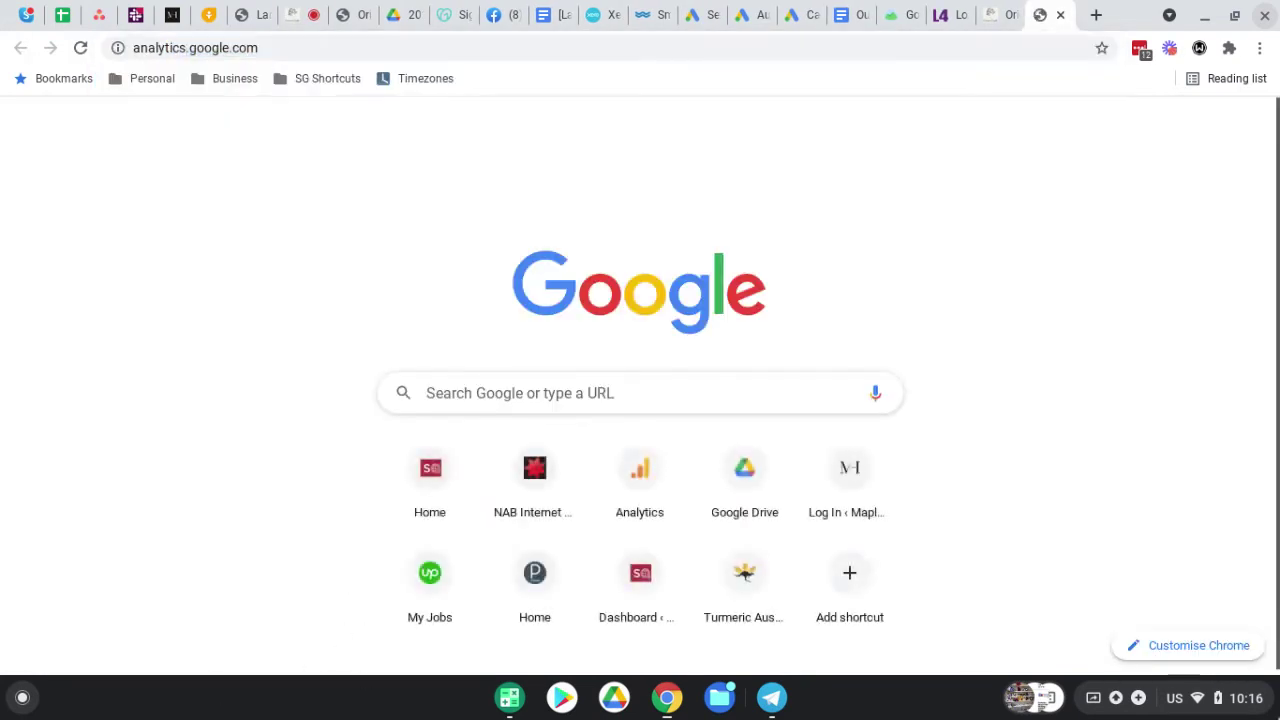
drag(1040, 14, 332, 10)
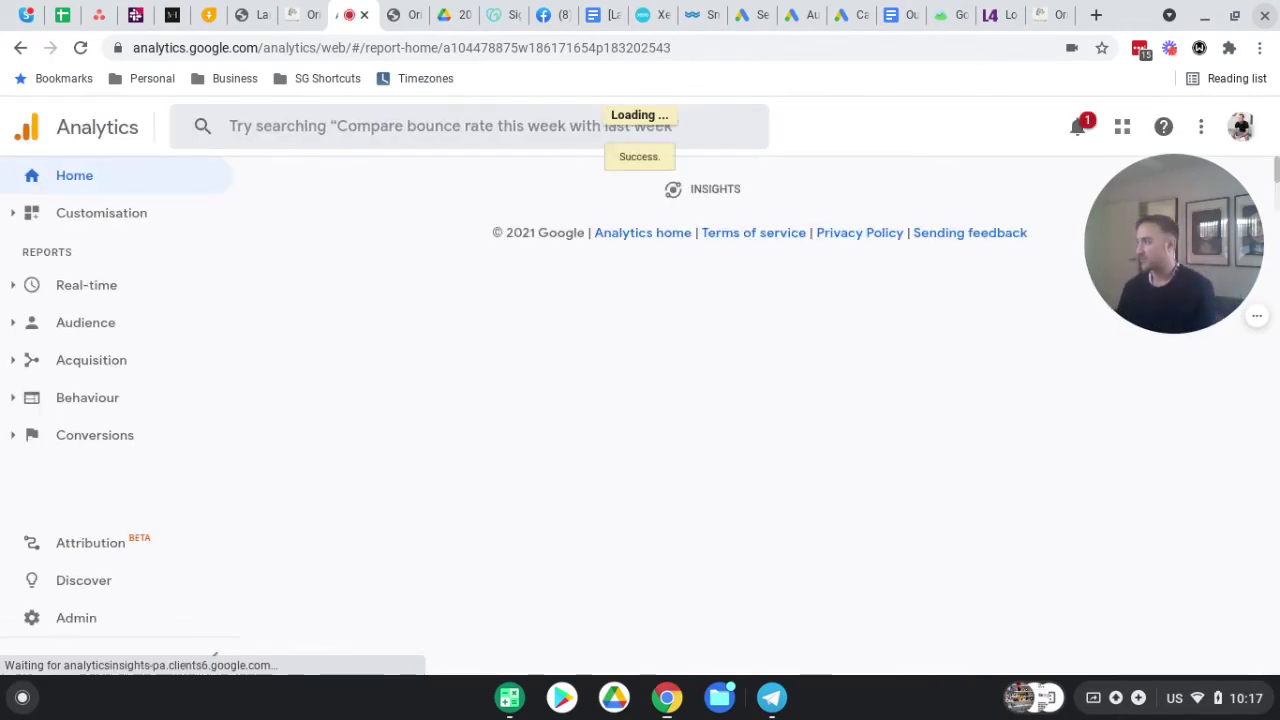
Switch Google Analytics to the Social Geeks support login and dismiss the Google Analytics 4 property notice.
click(1240, 126)
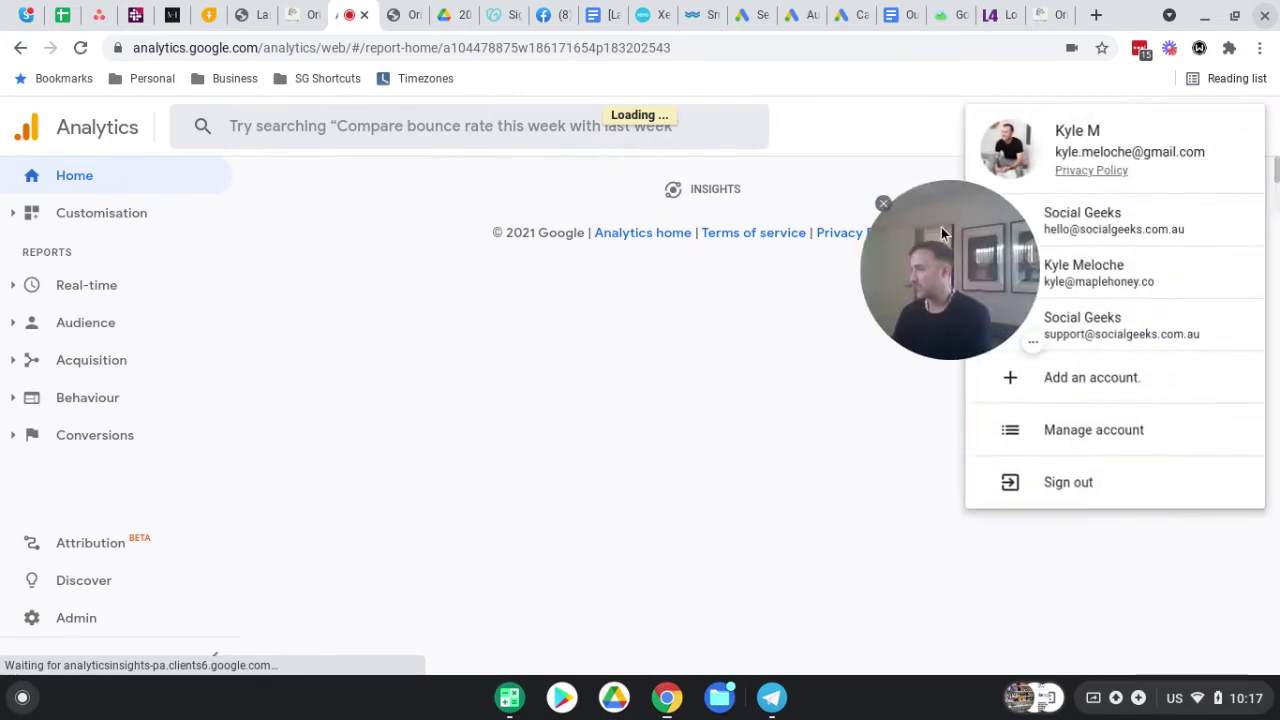
click(1155, 331)
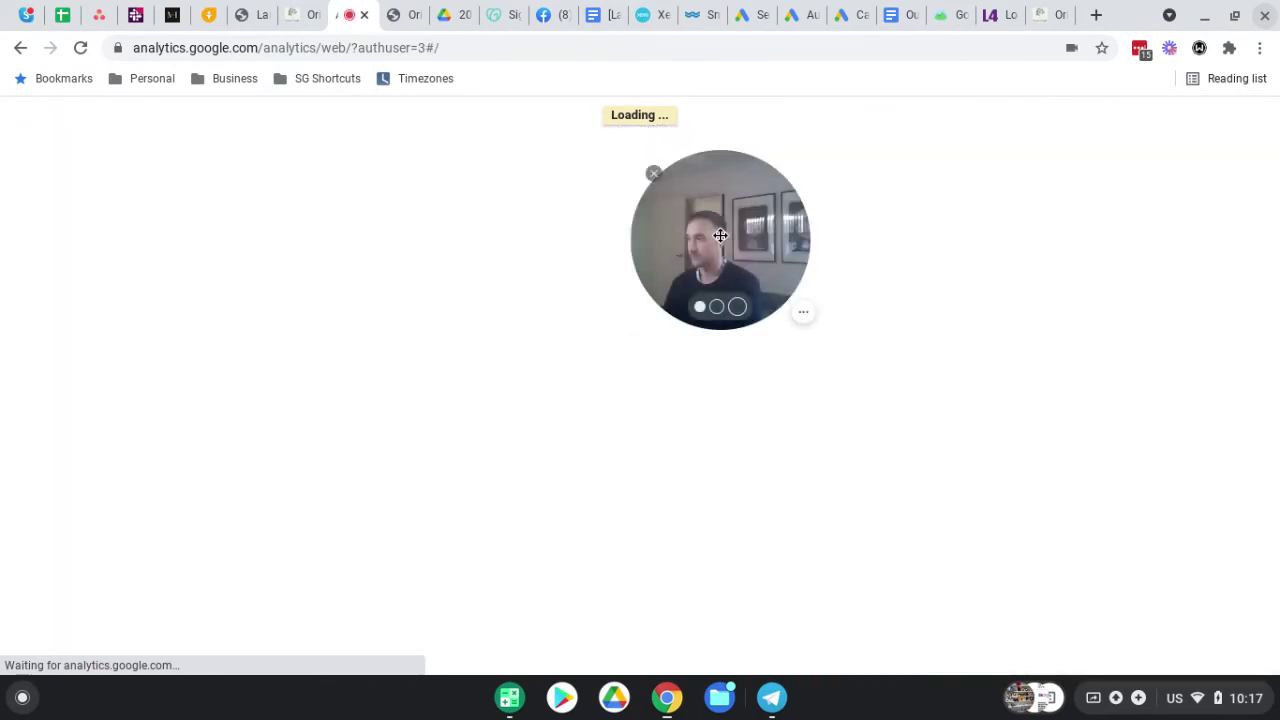
drag(720, 235, 1179, 236)
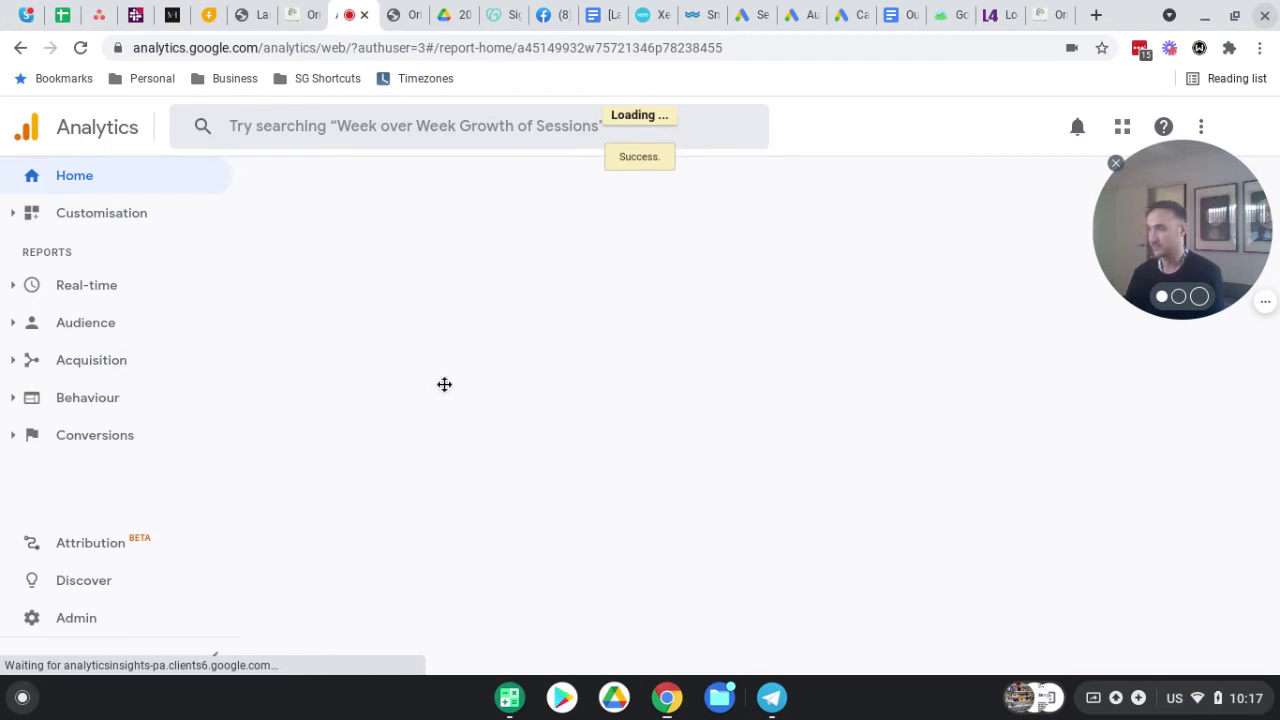
drag(158, 146, 266, 124)
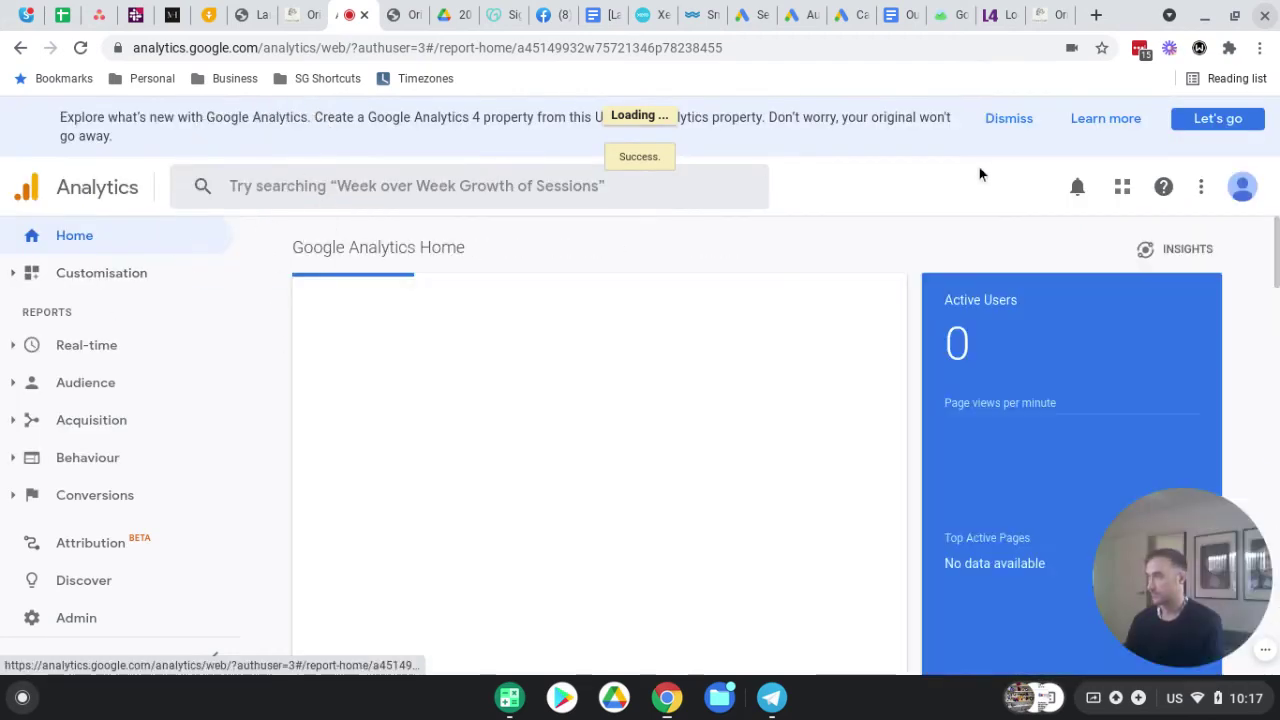
click(1012, 119)
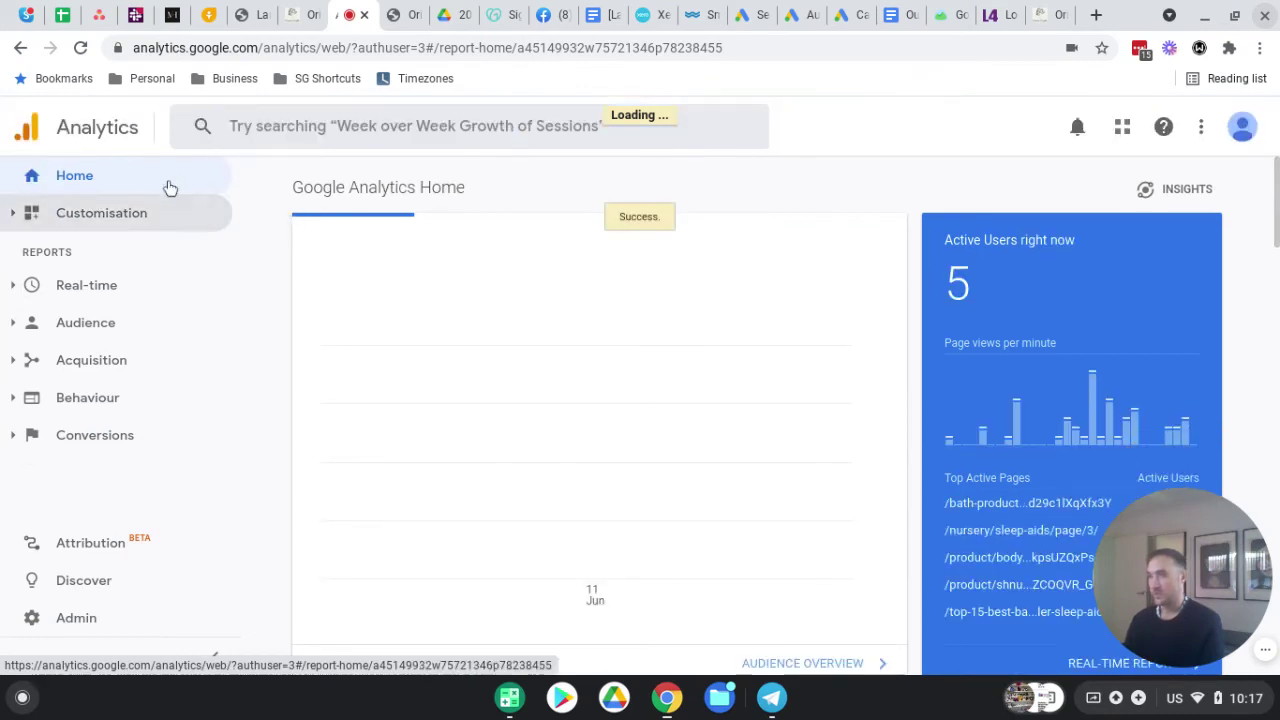
Open the Analytics administration page, search the accounts for "social" and select Social Geeks Agency Clients.
click(72, 626)
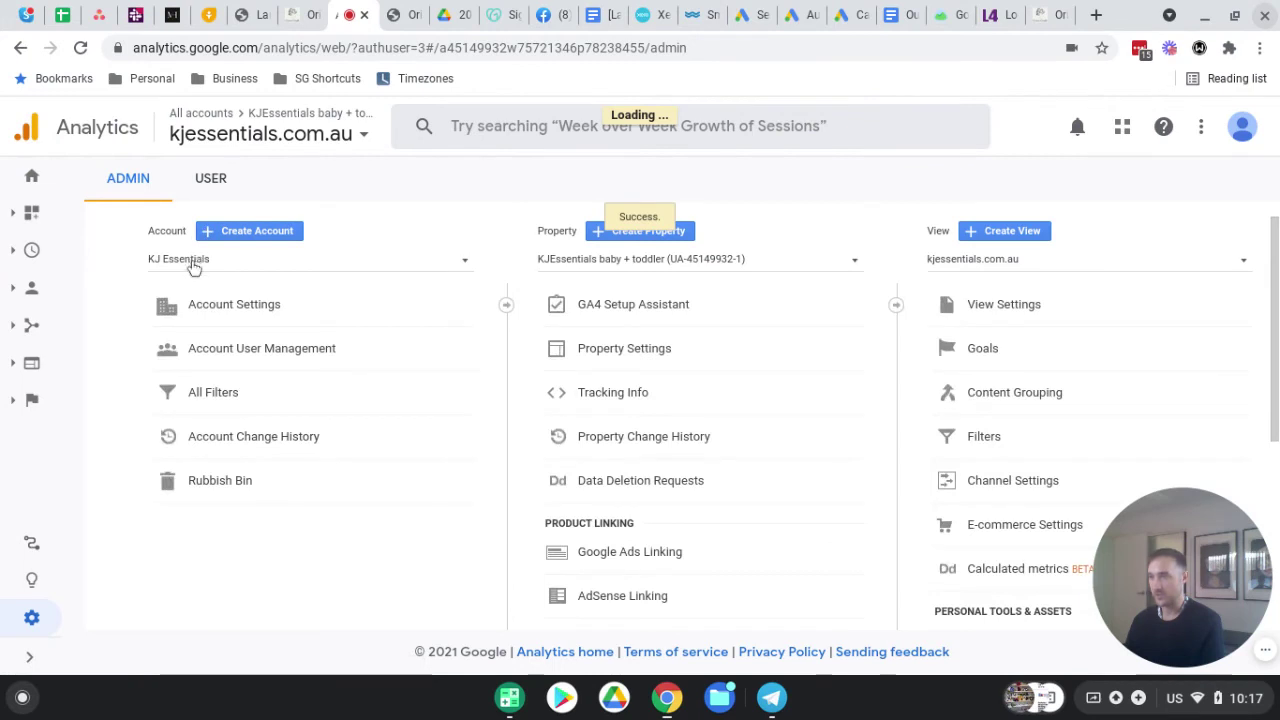
click(224, 271)
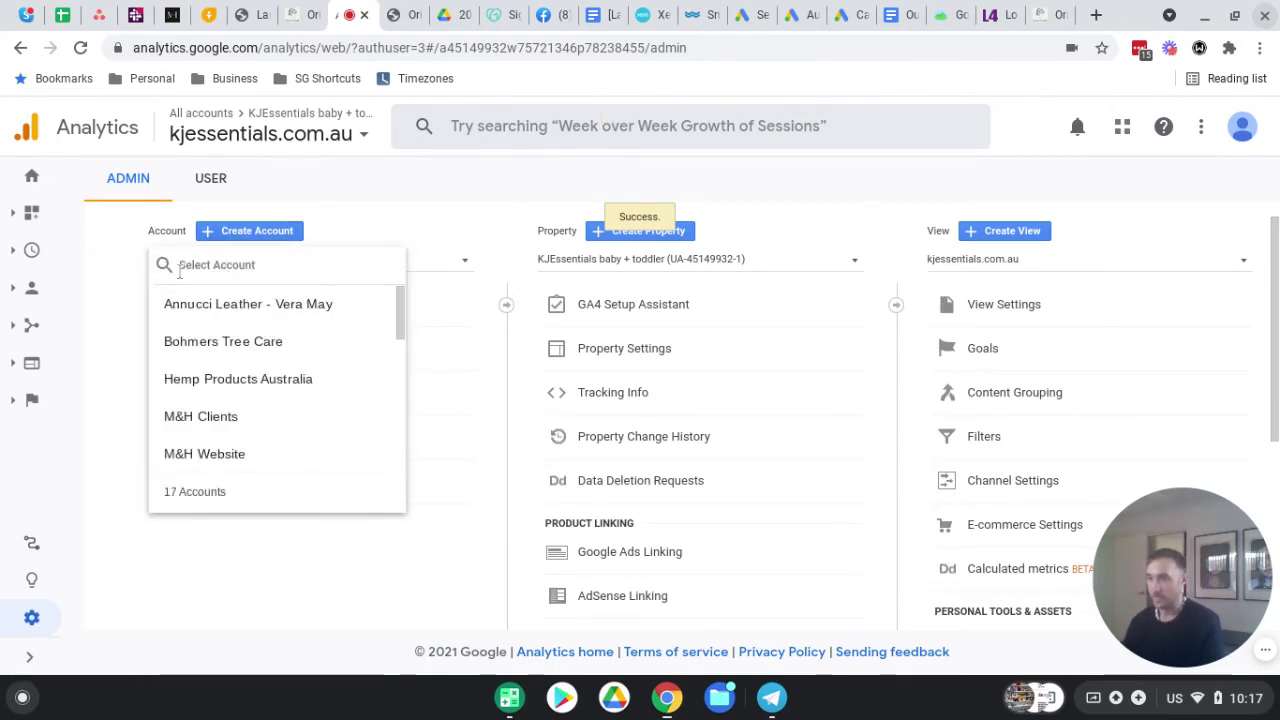
text(social)
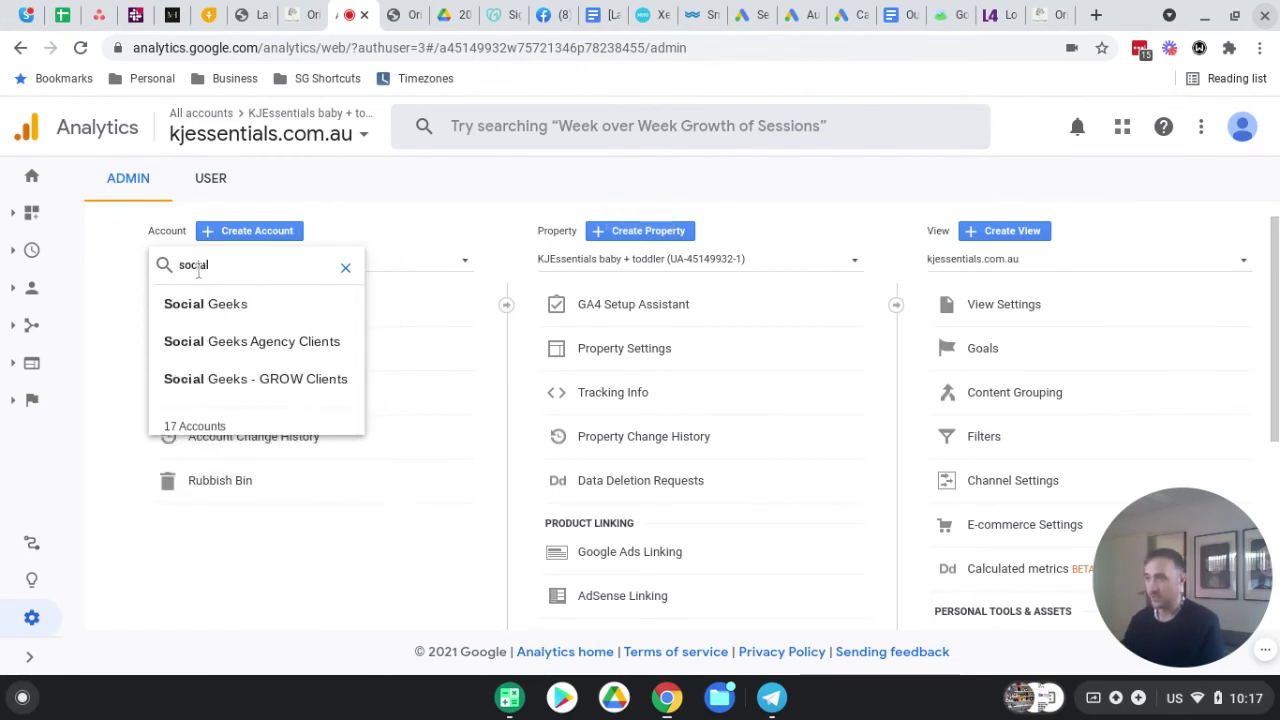
click(271, 343)
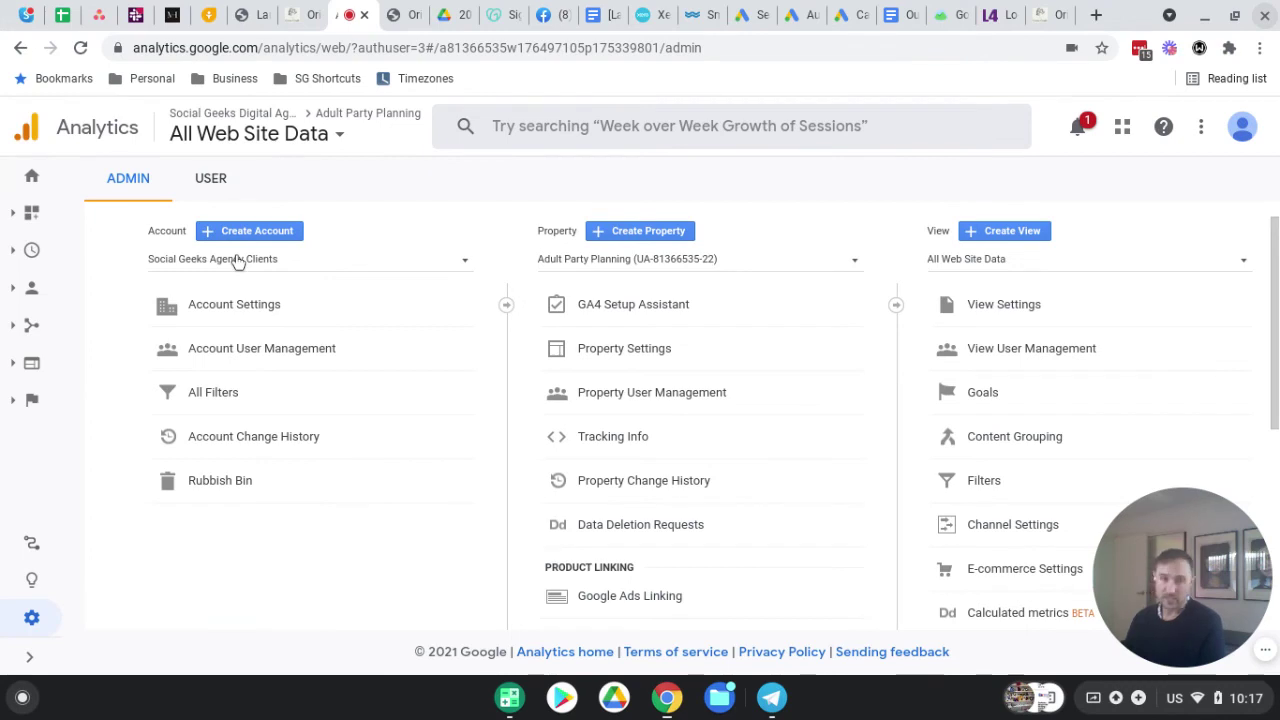
Start a new property in the Social Geeks Agency Clients account and name it Lane Cove Crafts.
click(648, 231)
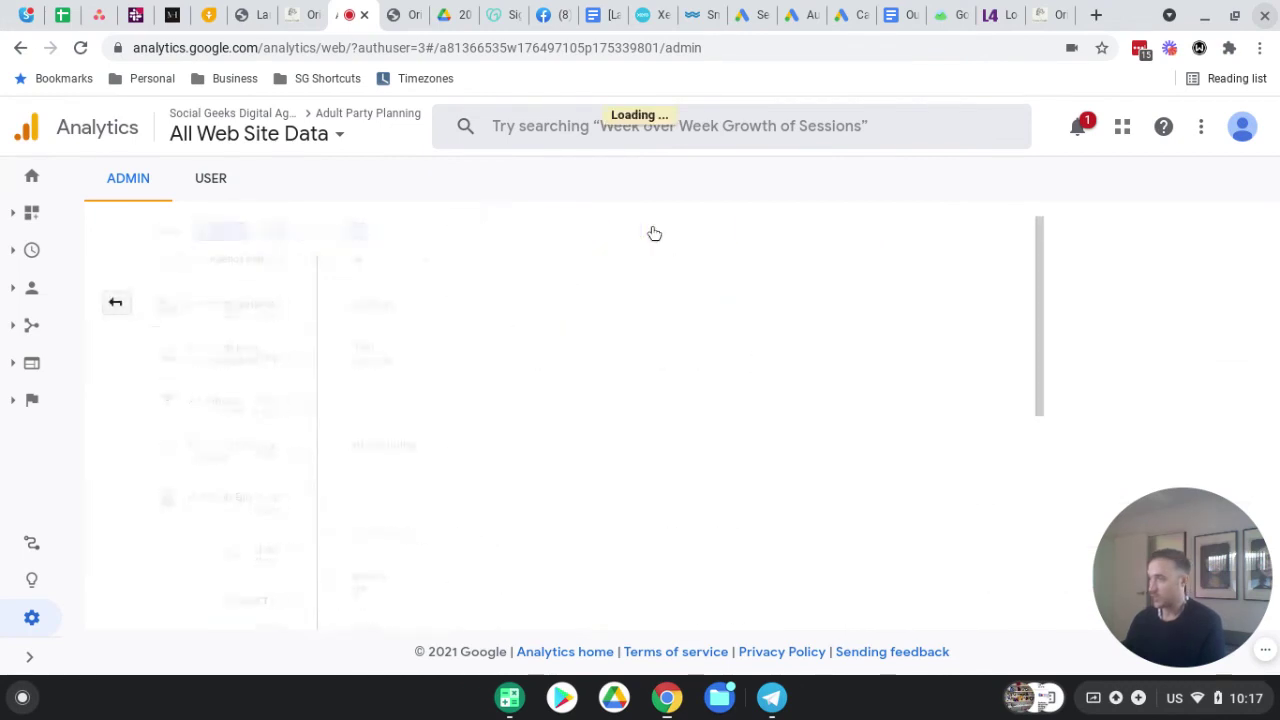
click(321, 513)
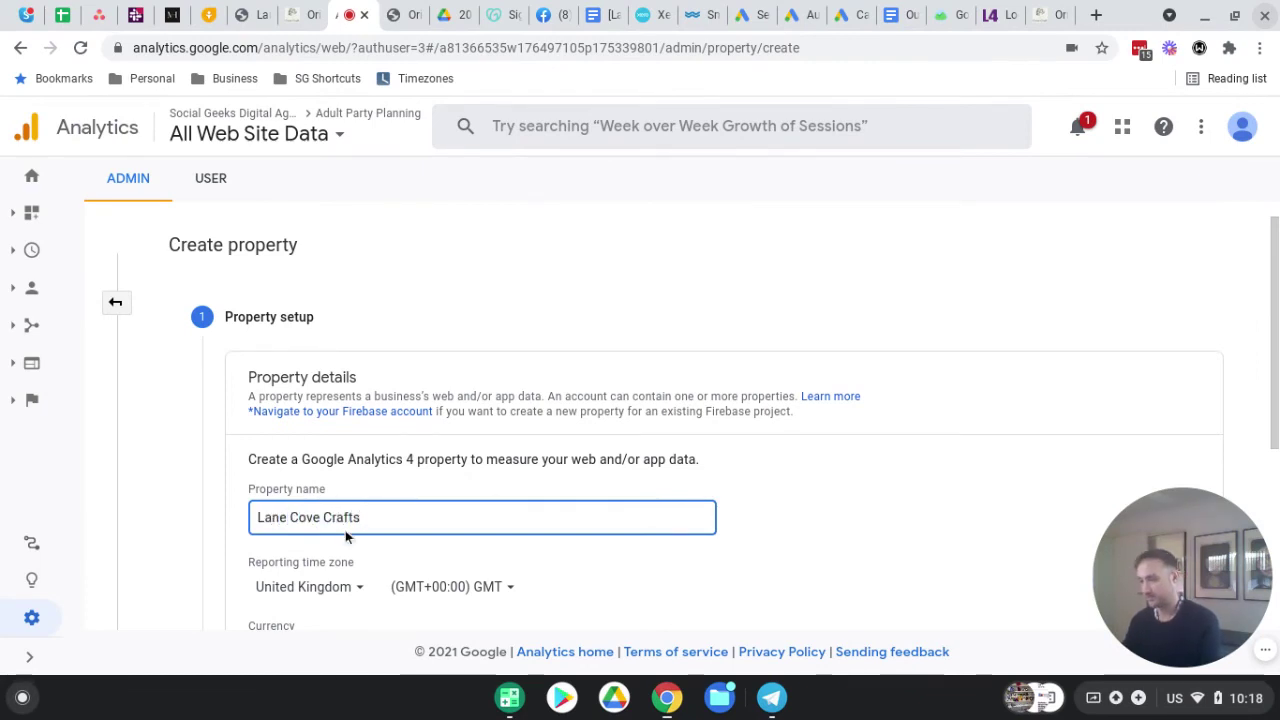
scroll(345, 530, down, 2)
scroll(405, 451, up, 2)
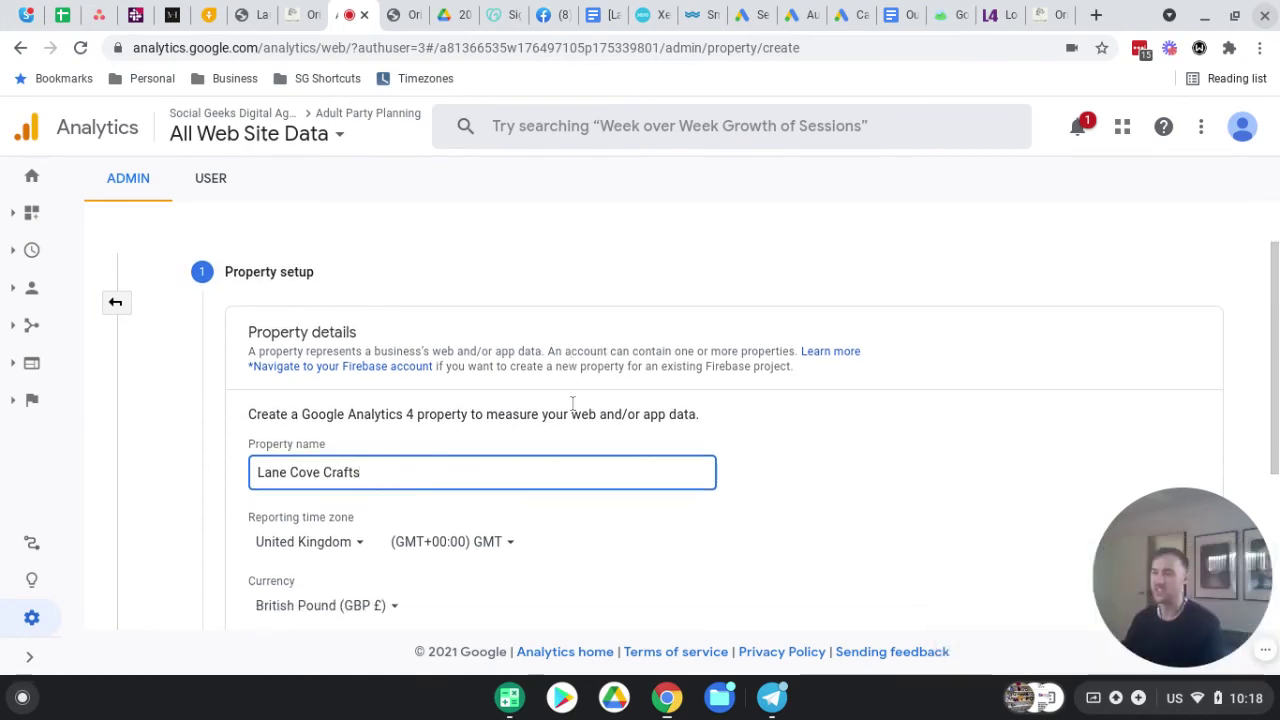
Set the property's reporting time zone to Australia, (GMT+10:00) Sydney Time, and its currency to Australian Dollar (AUD A$).
scroll(400, 450, down, 2)
click(335, 456)
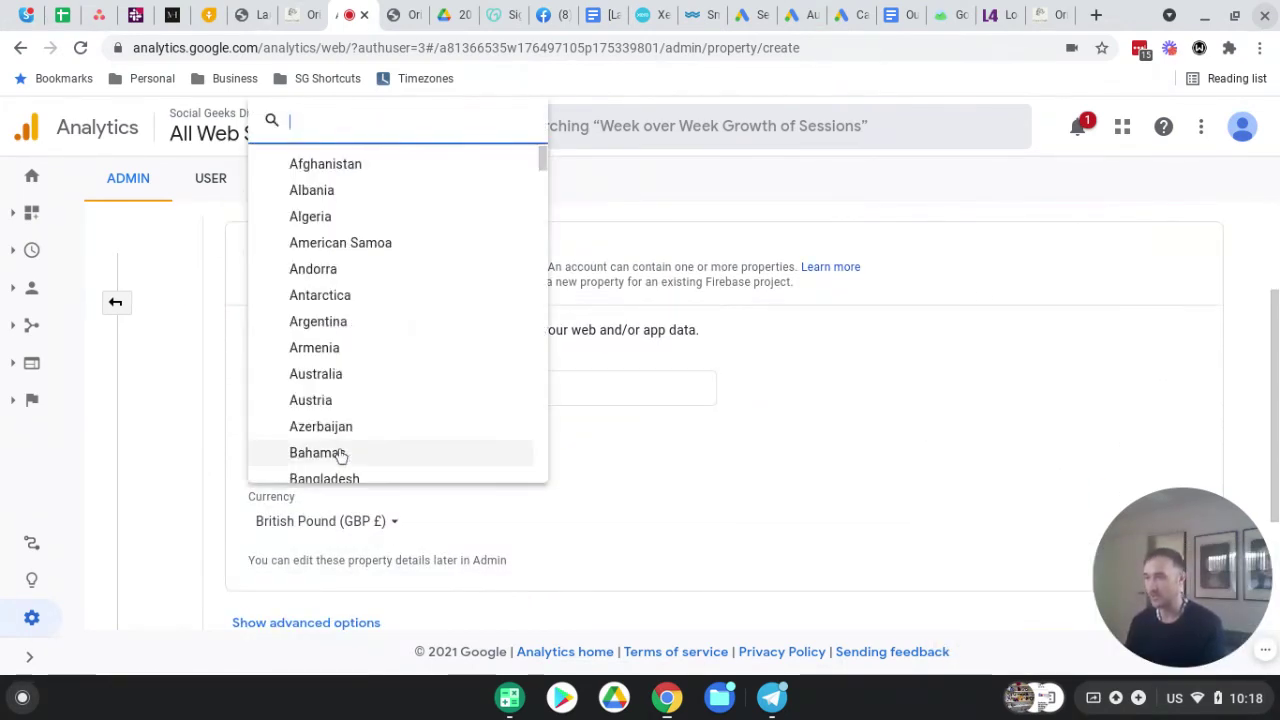
text(aus)
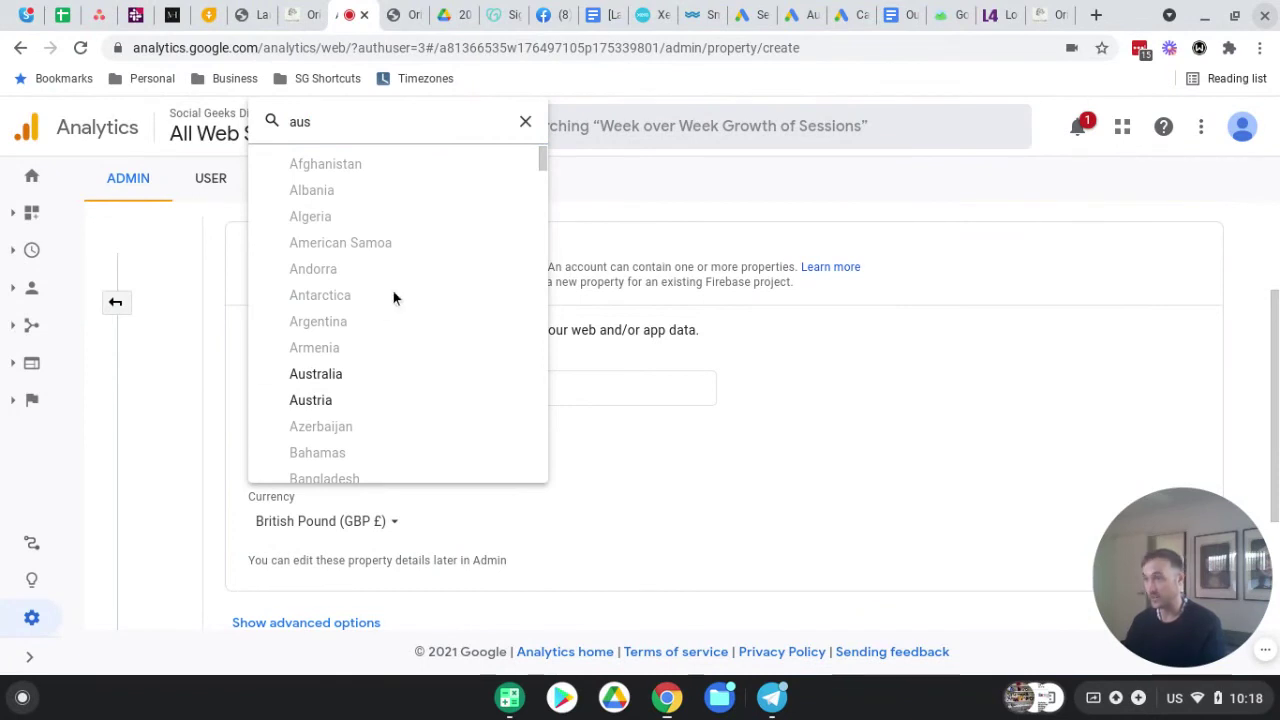
click(340, 373)
click(415, 465)
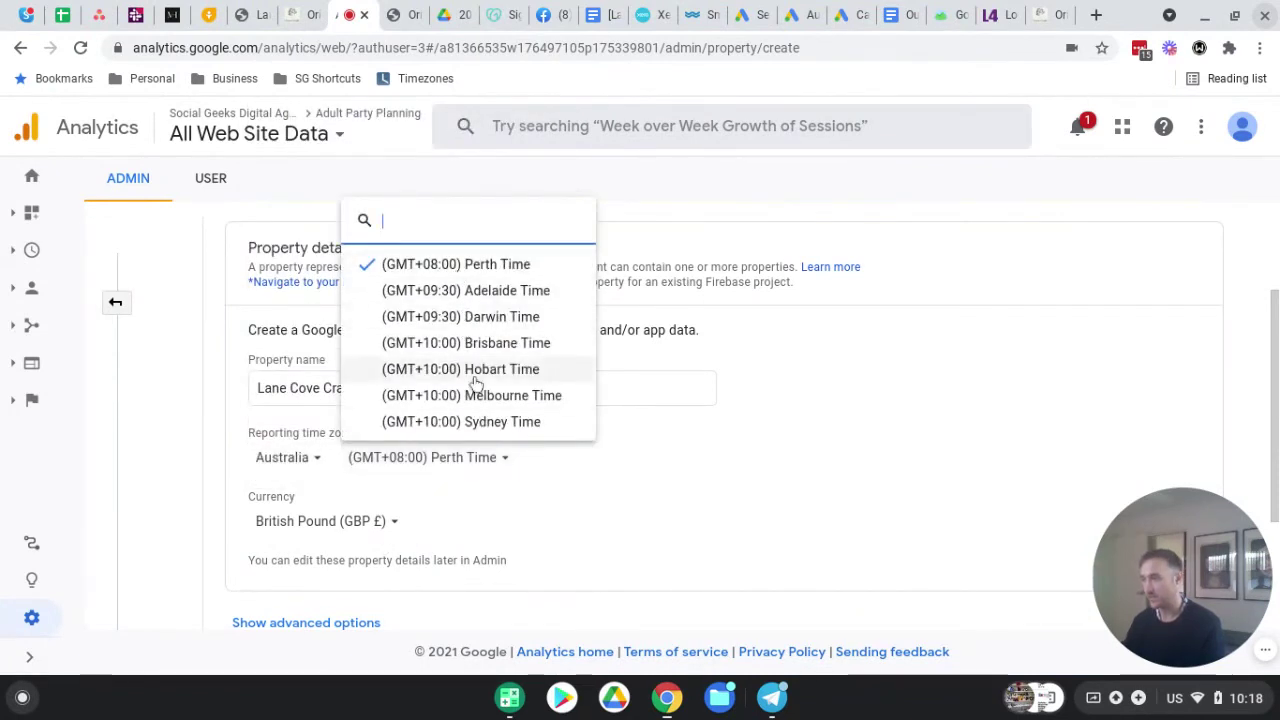
click(466, 421)
click(333, 521)
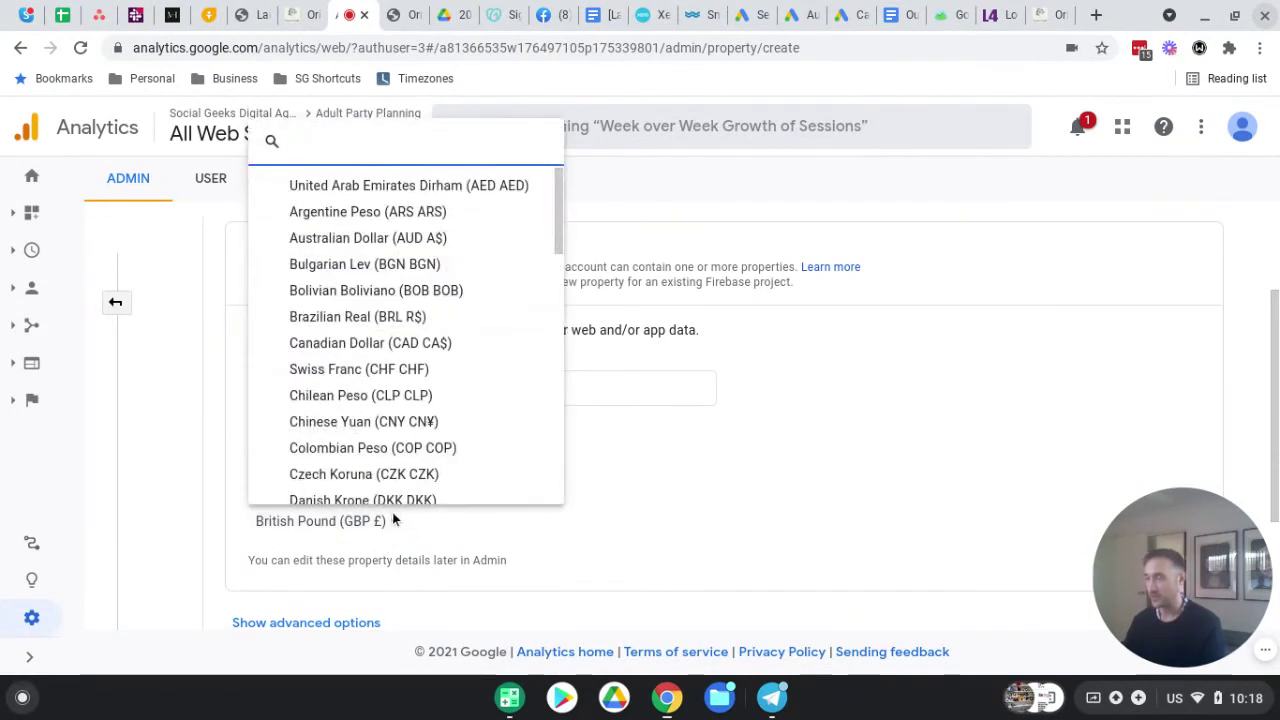
text(aus)
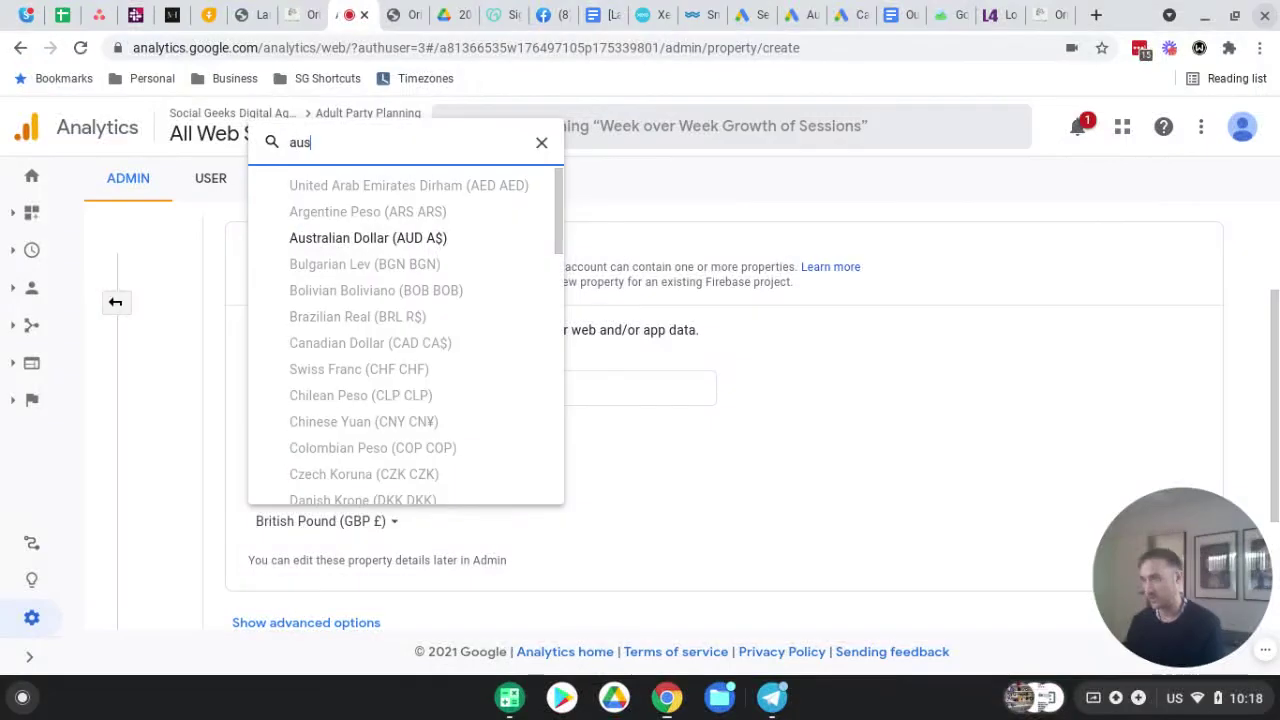
click(337, 238)
Show the advanced property options, leave the Universal Analytics property off and continue to the business details.
scroll(330, 505, down, 2)
click(300, 446)
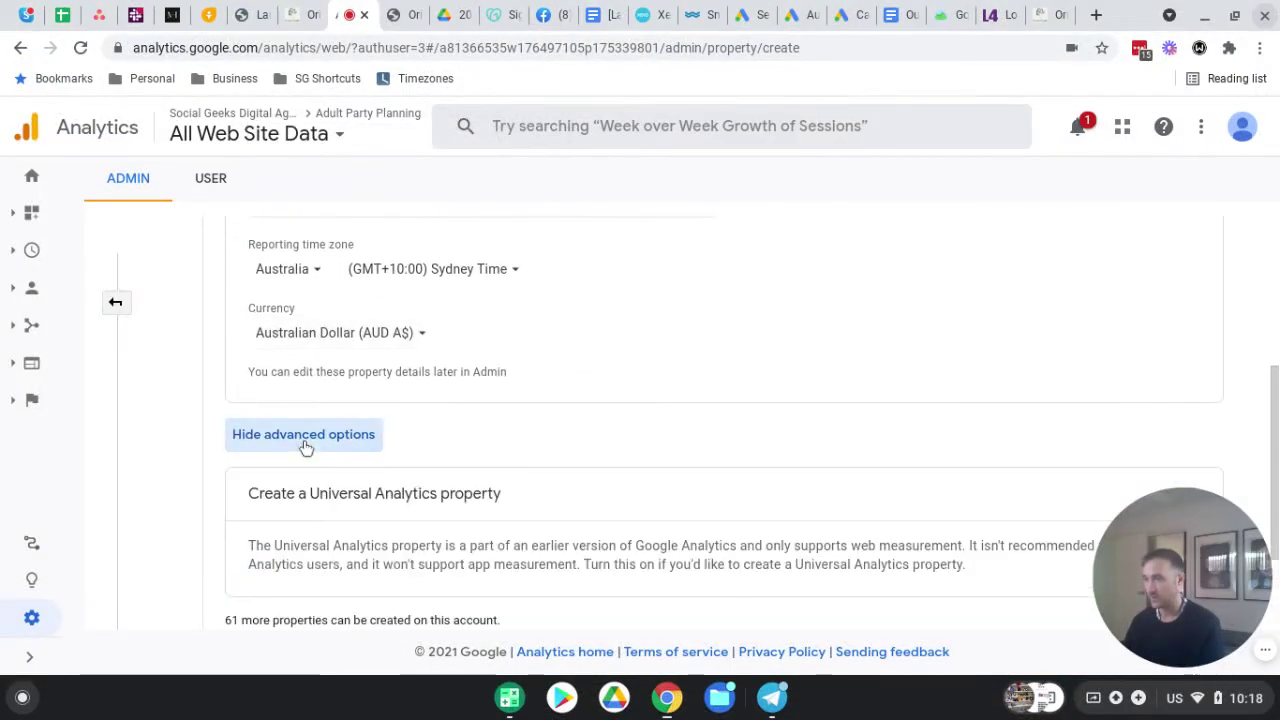
scroll(386, 408, down, 2)
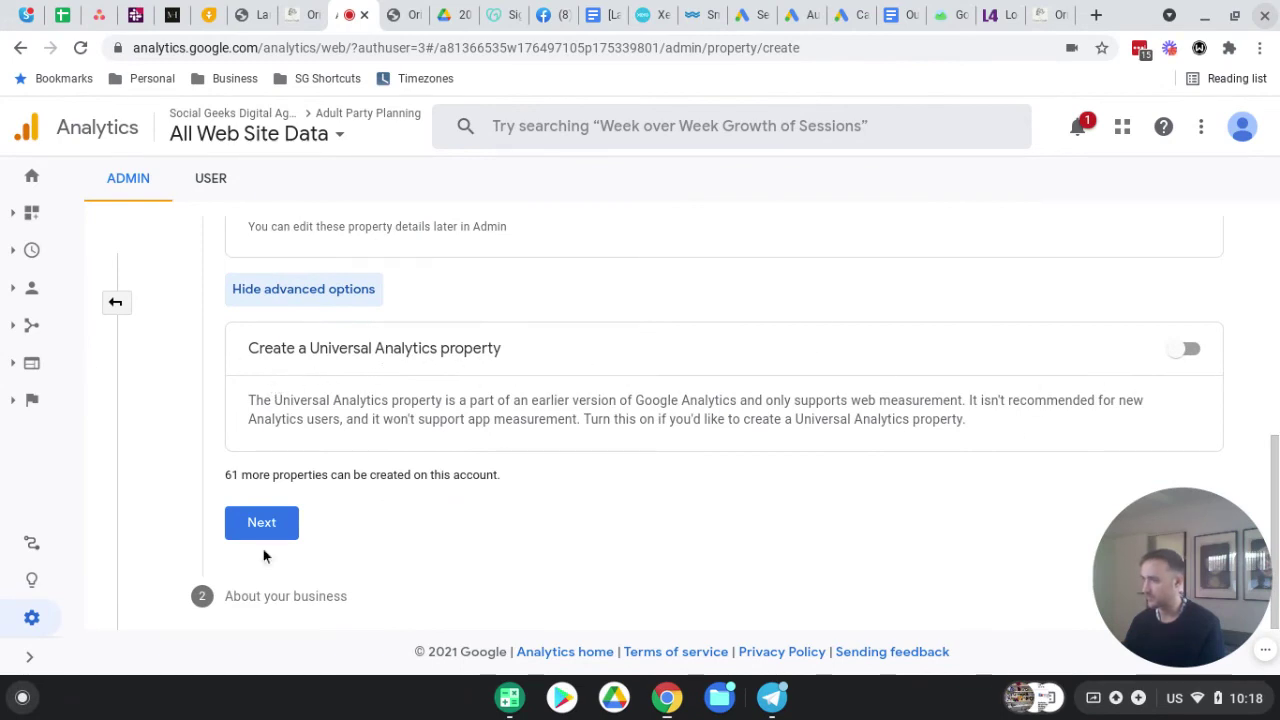
click(272, 524)
Select customer engagement, advertising cost, conversions and online sales as the intended Analytics uses and create the property.
scroll(337, 300, up, 1)
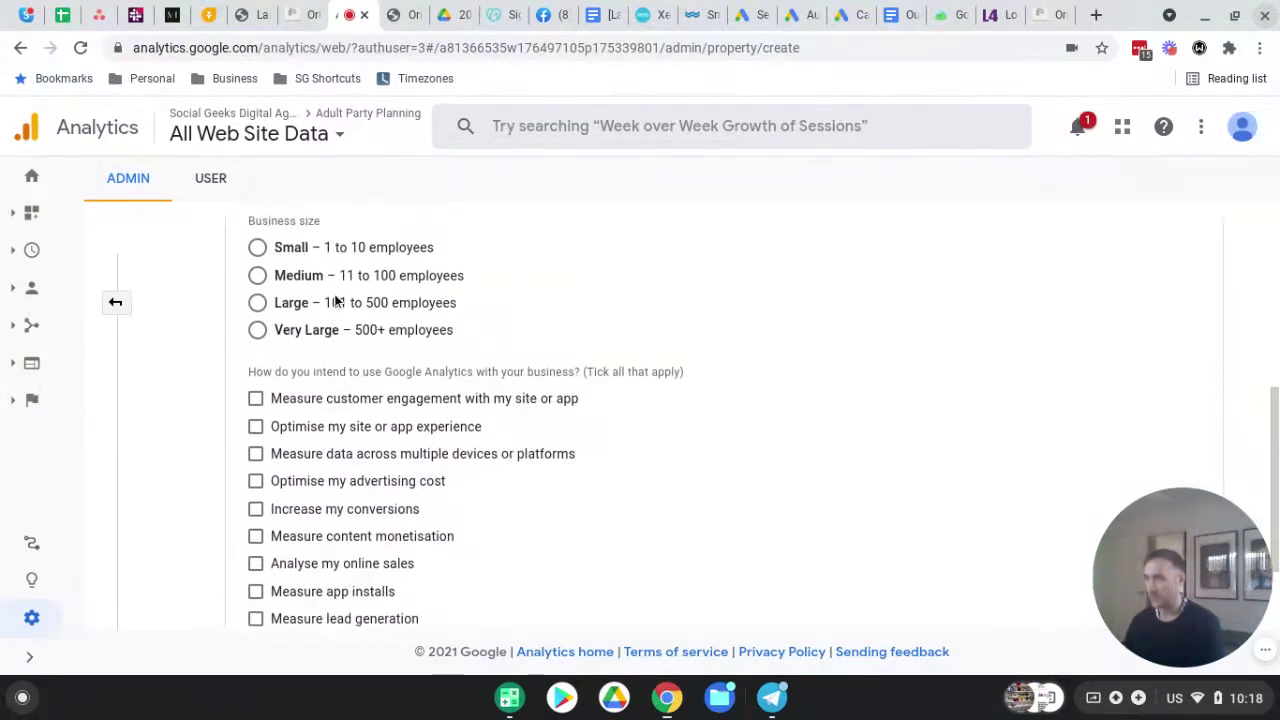
click(271, 401)
scroll(285, 507, down, 1)
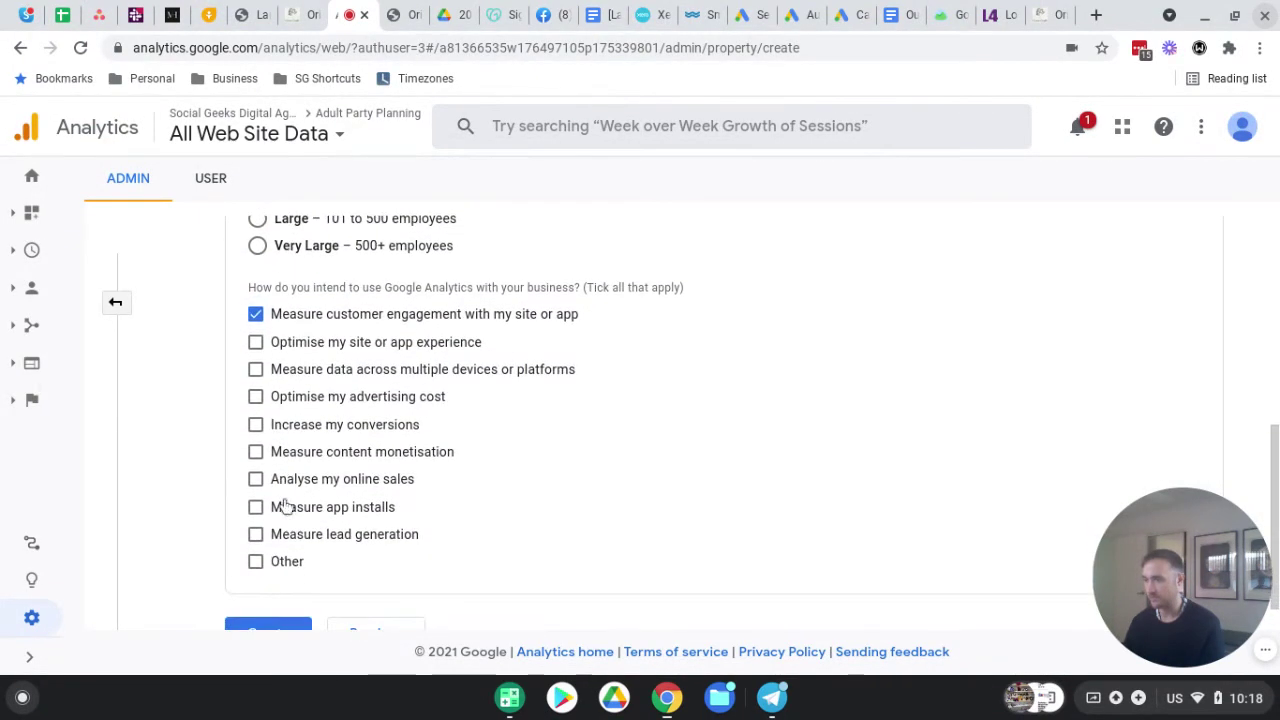
click(303, 424)
click(298, 481)
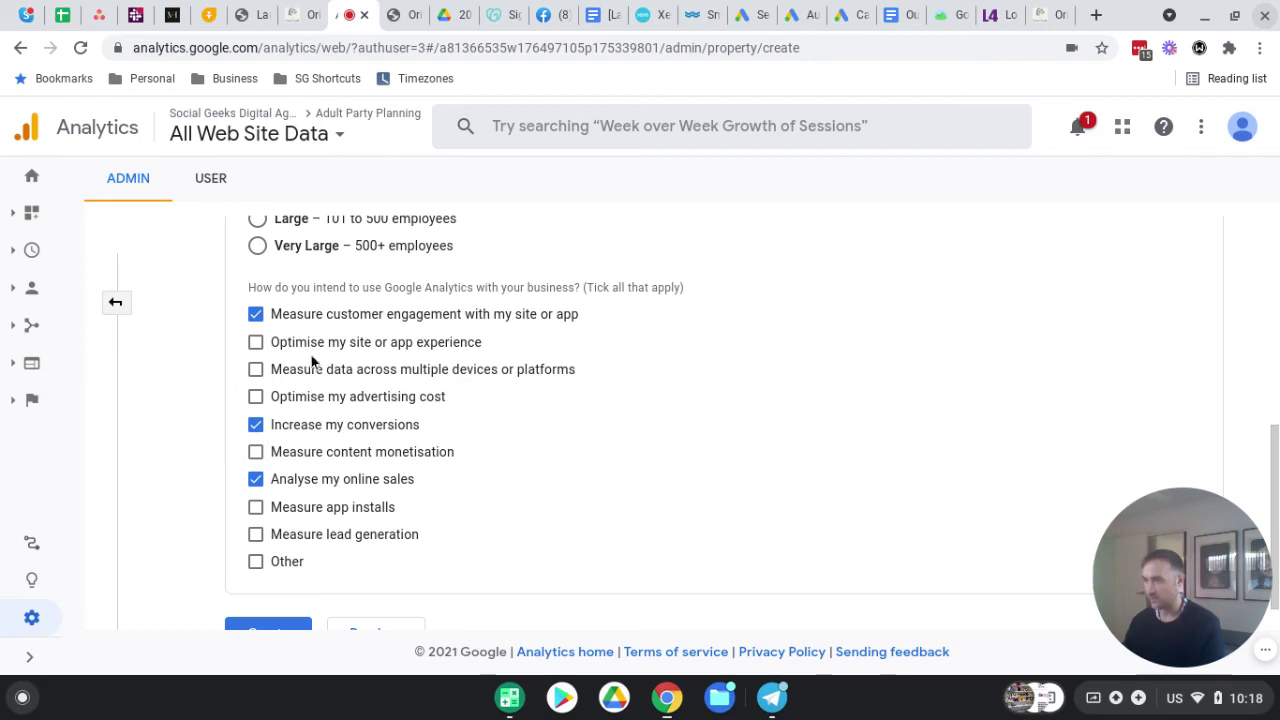
scroll(290, 430, down, 1)
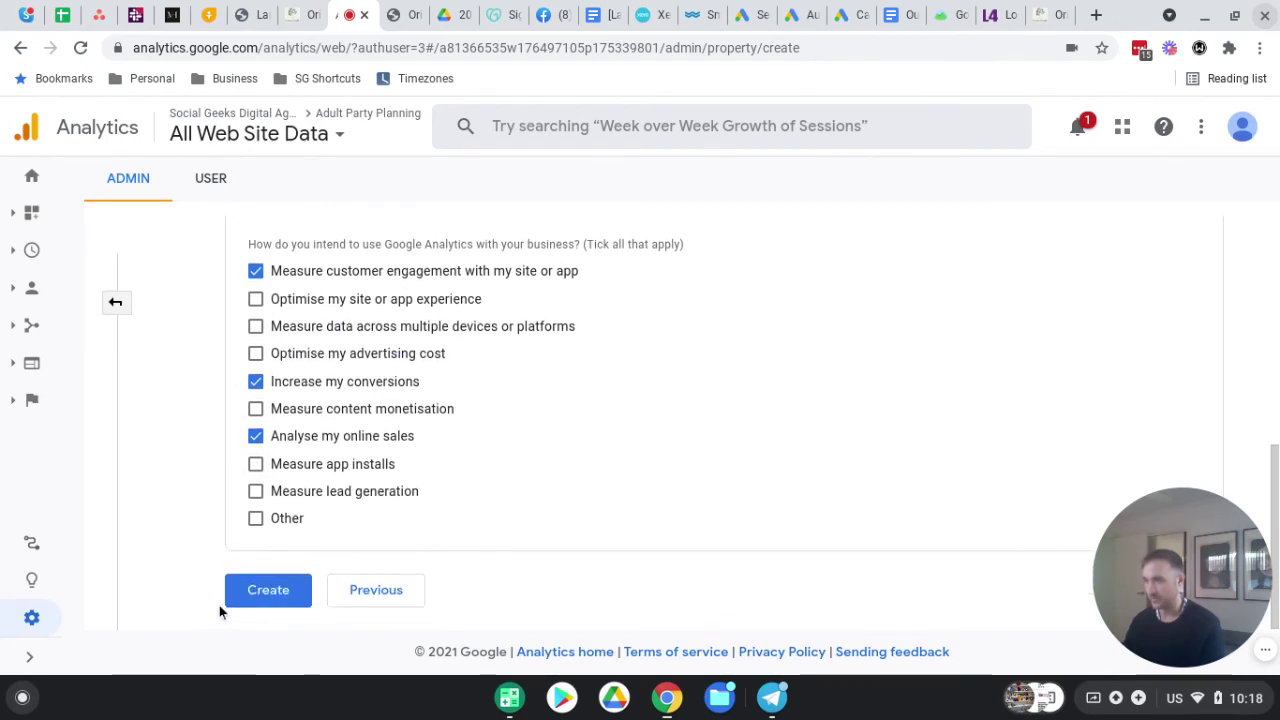
click(284, 358)
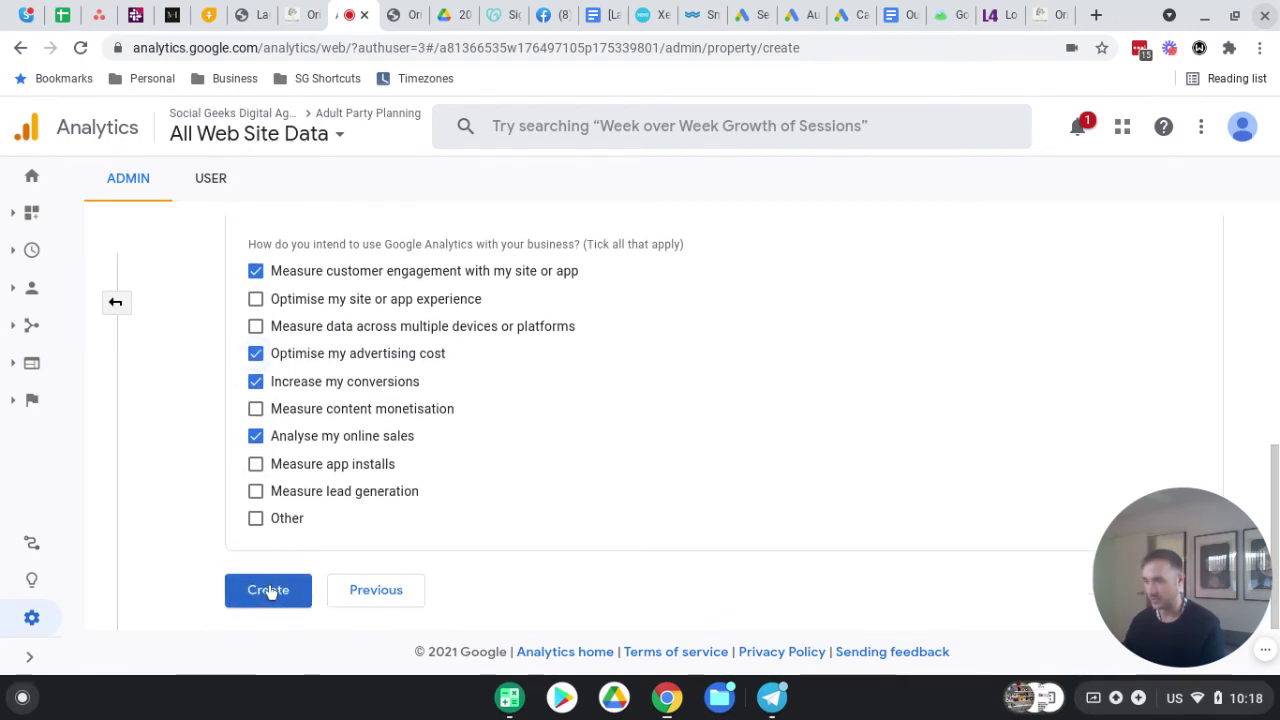
click(269, 590)
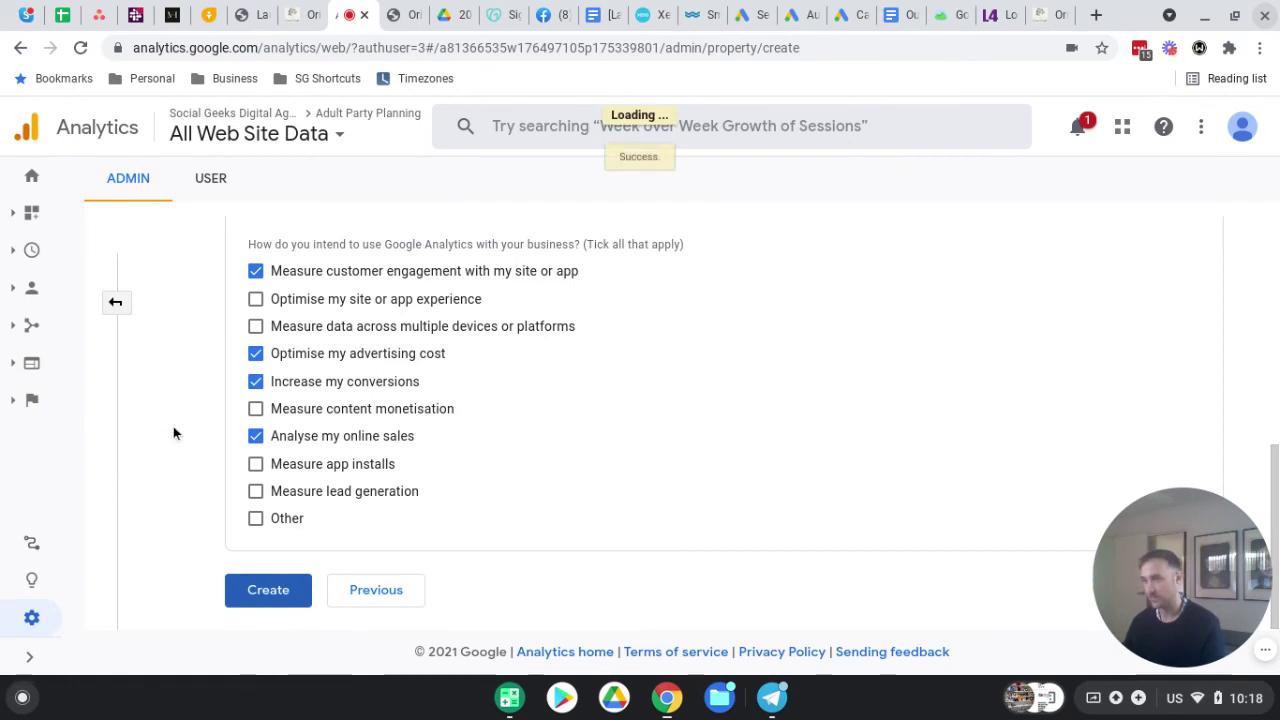
mouse_move(214, 443)
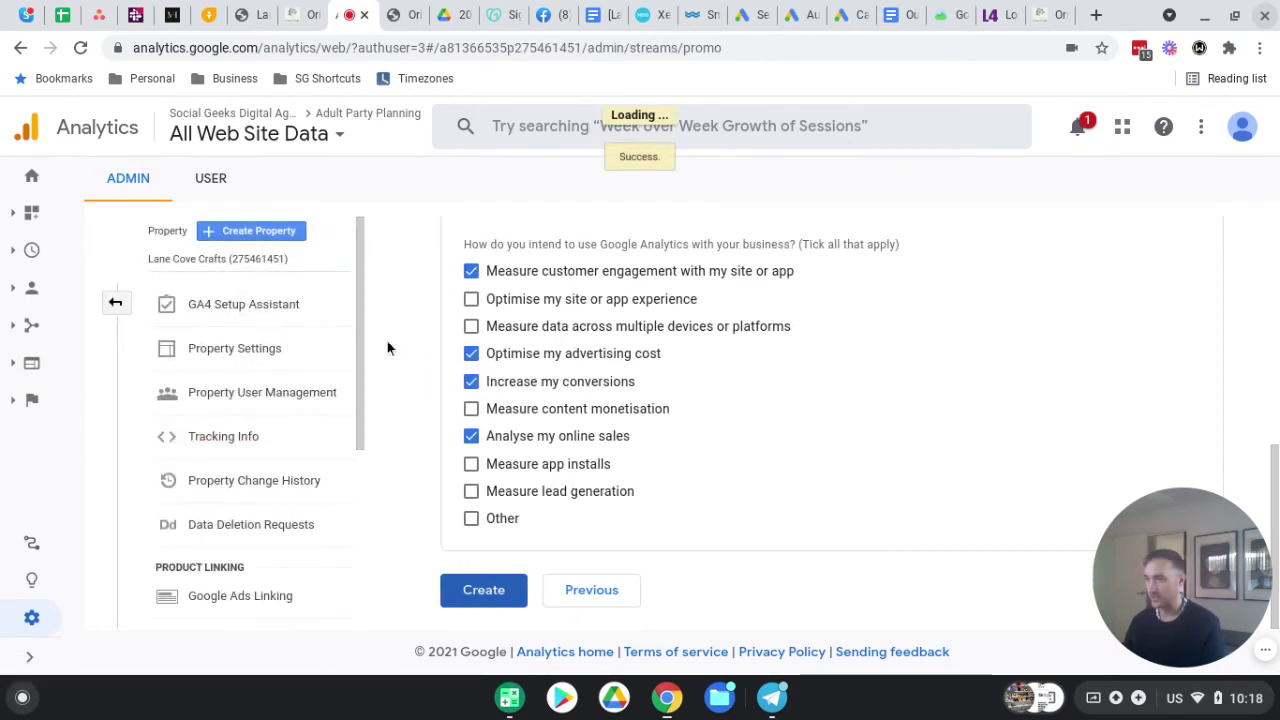
click(561, 462)
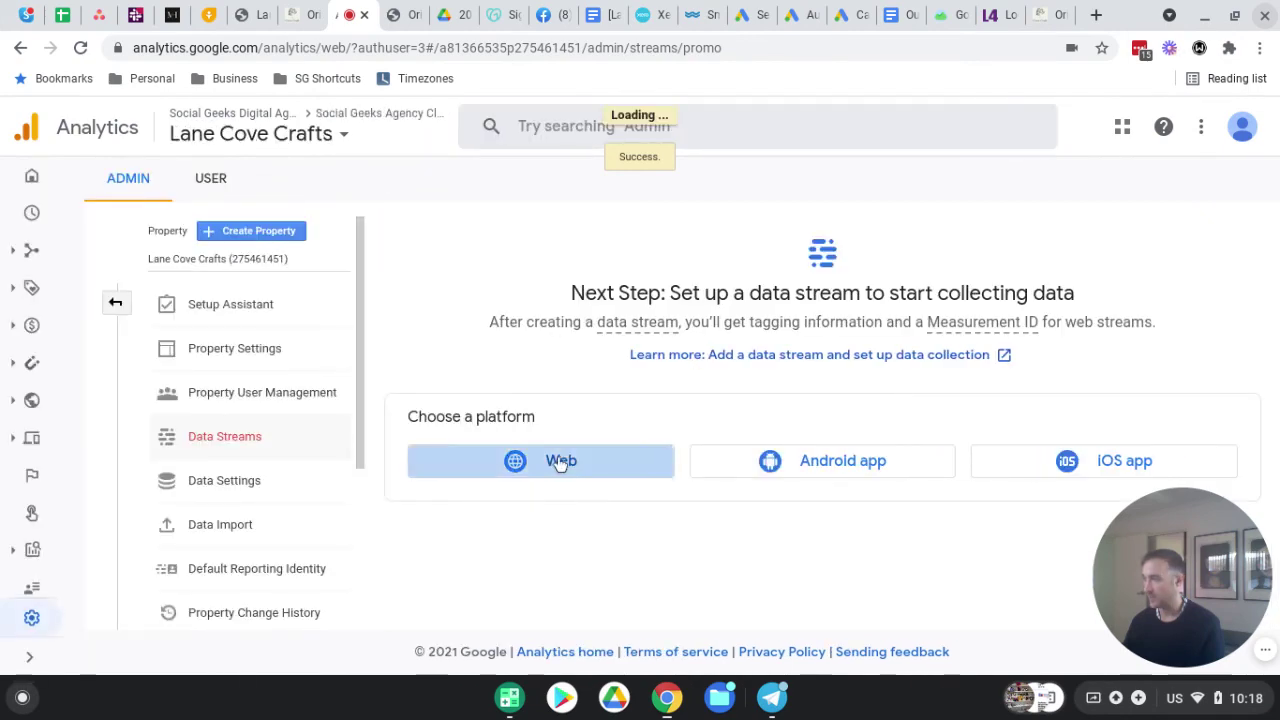
click(468, 287)
text(lanecovecraft.com.au)
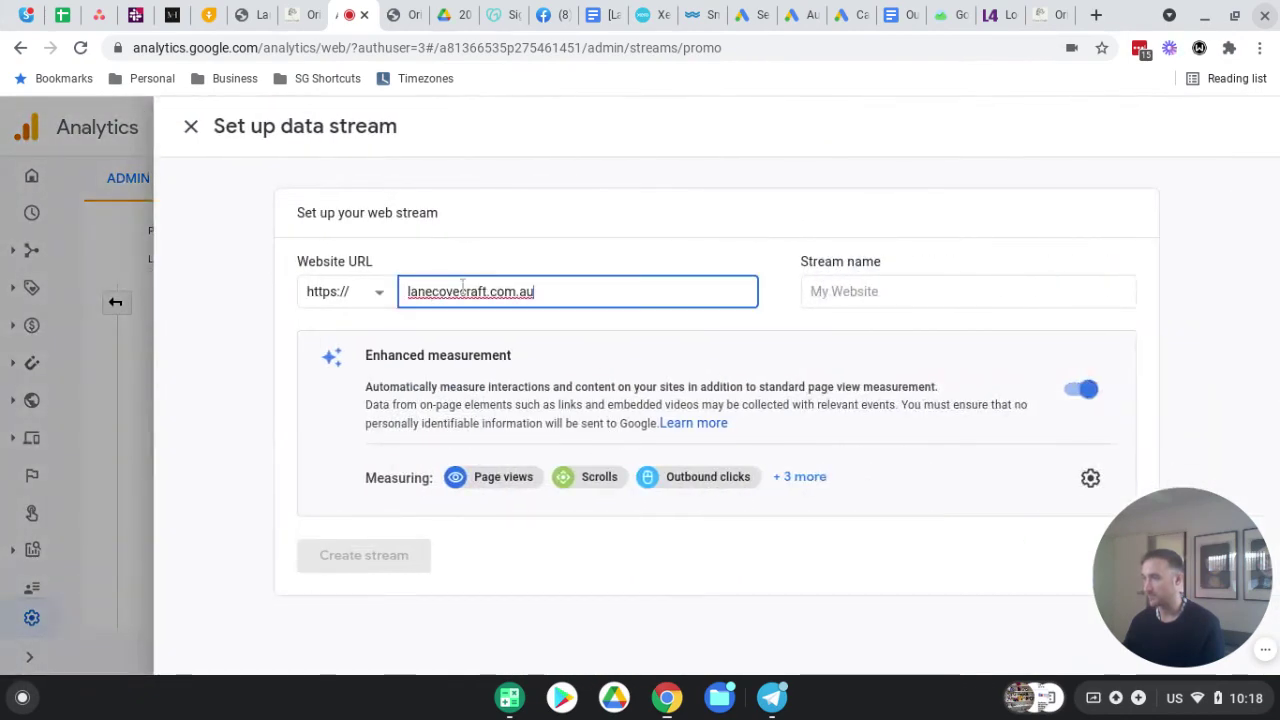
click(1060, 302)
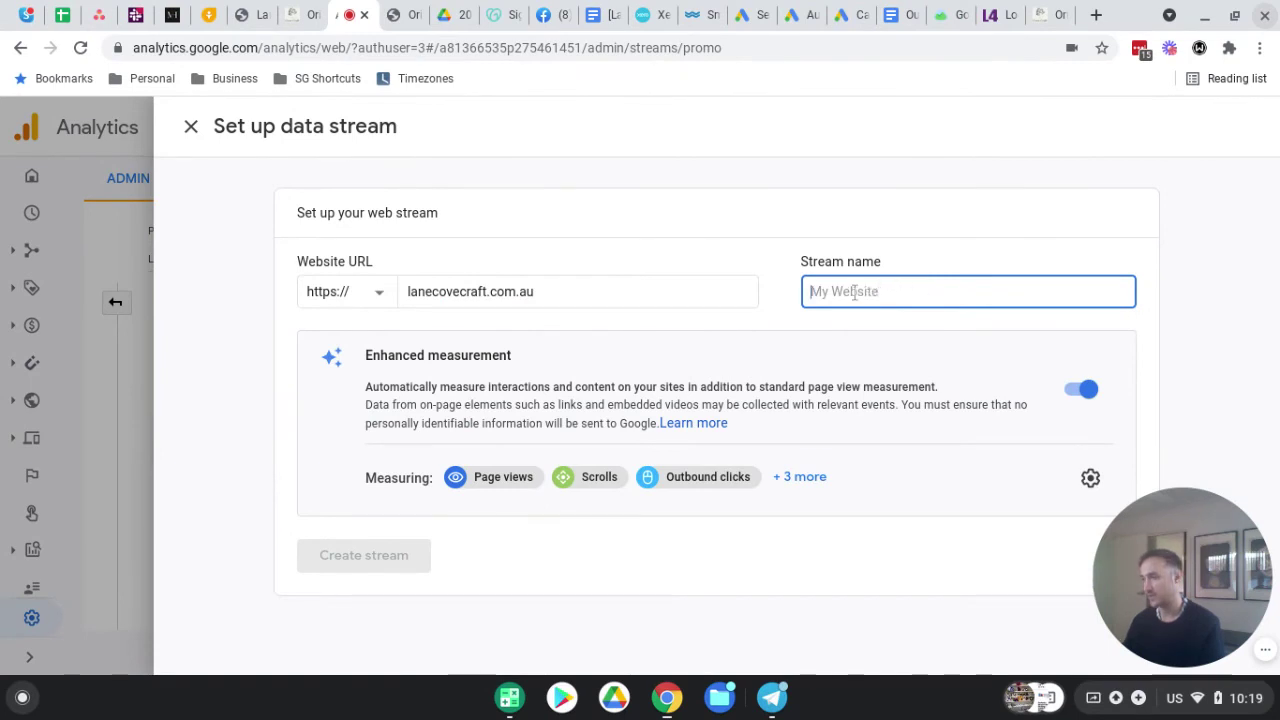
click(427, 292)
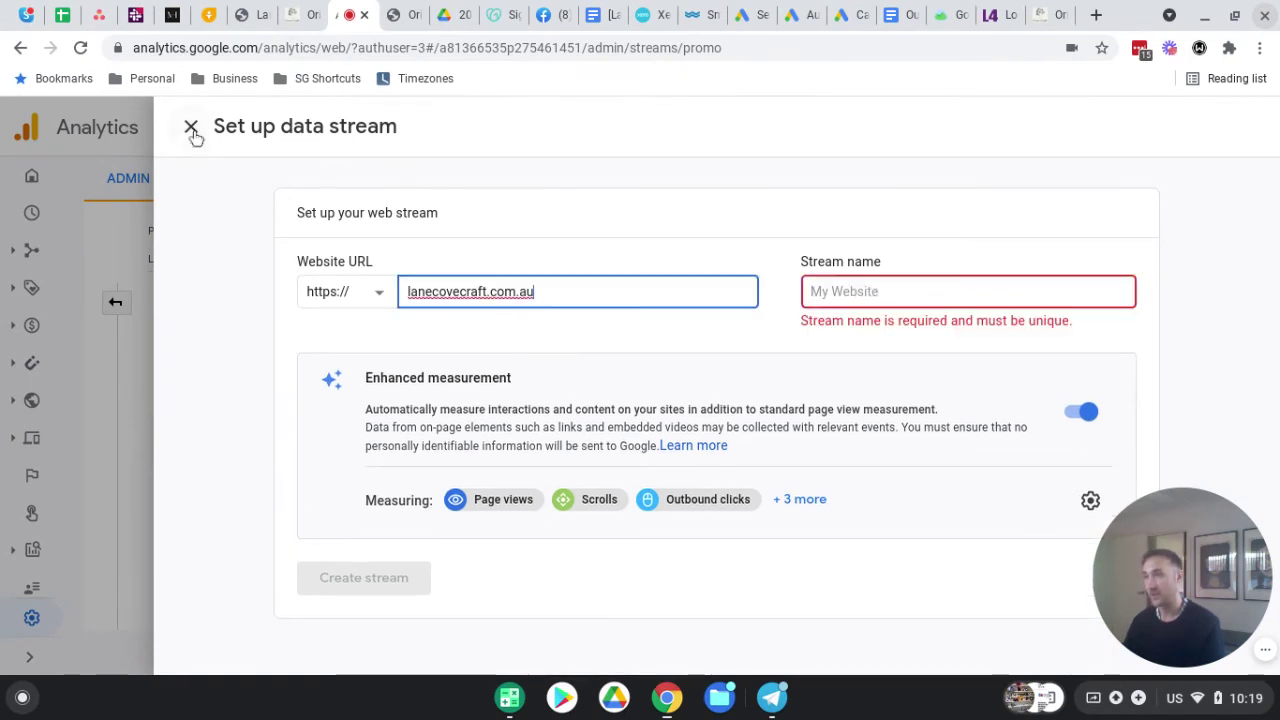
click(903, 292)
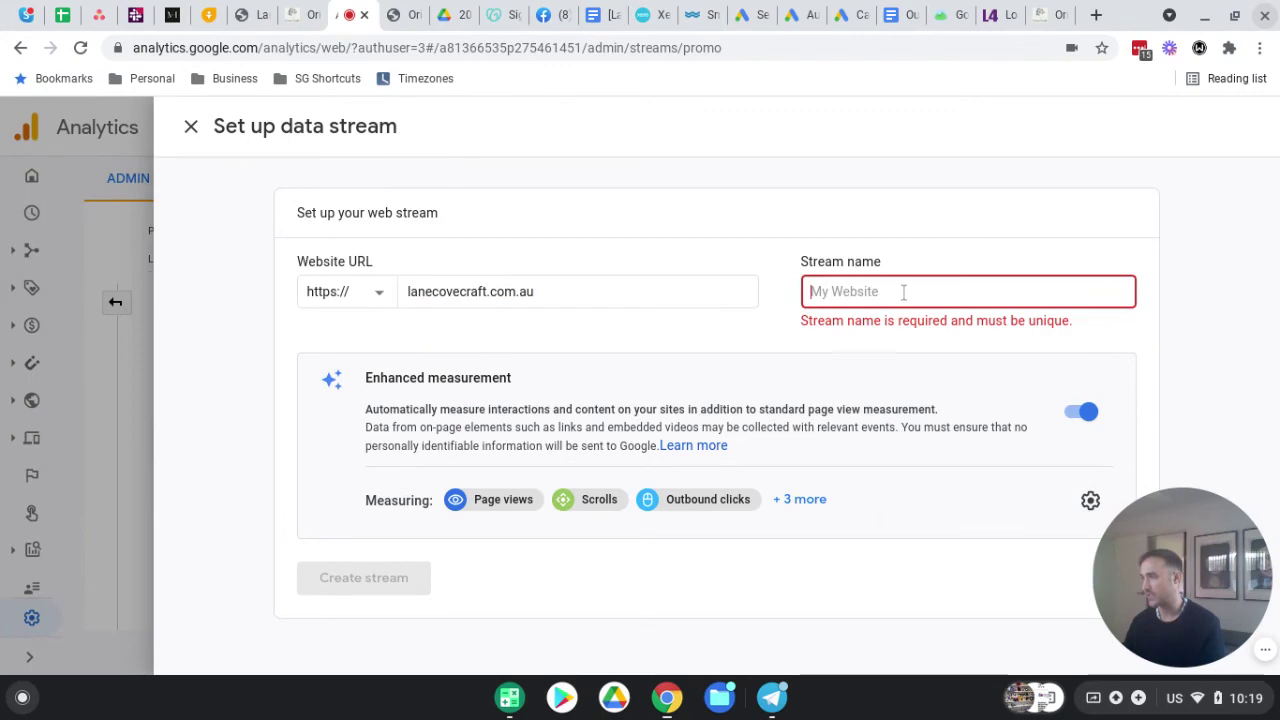
click(190, 126)
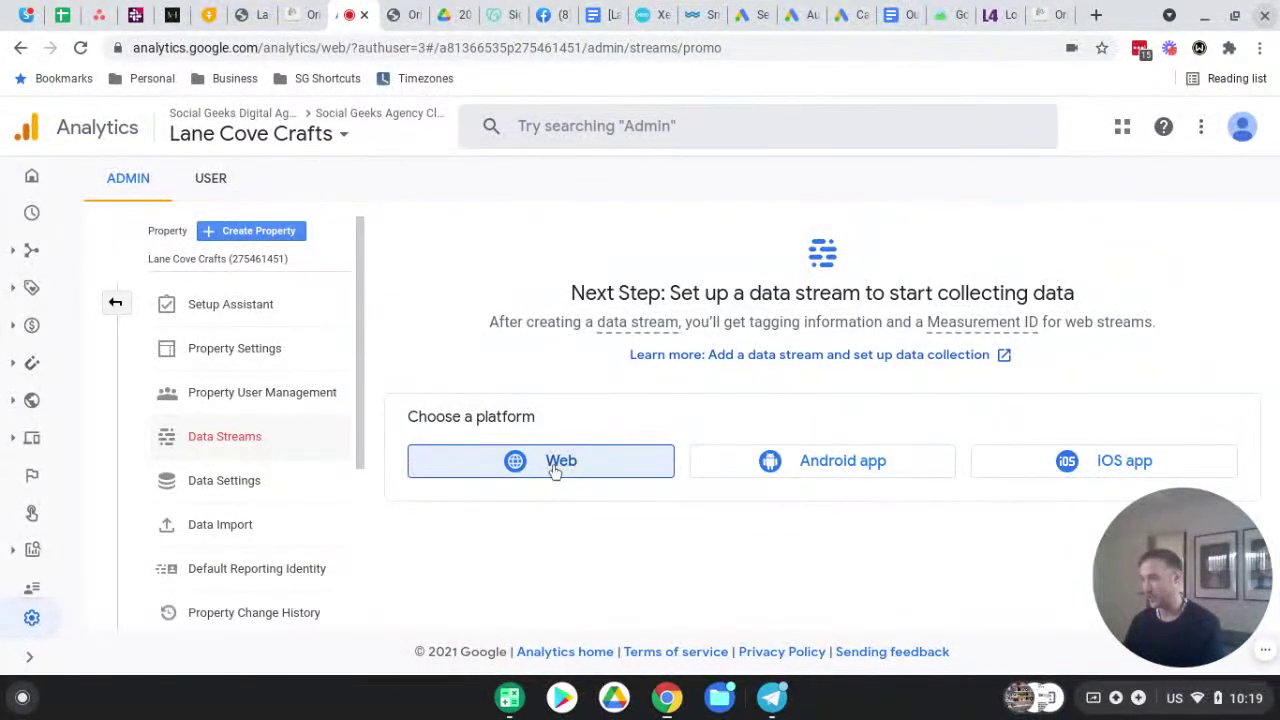
Look through the Lane Cove Crafts property's Setup Assistant and open its tag installation item.
click(302, 14)
click(350, 14)
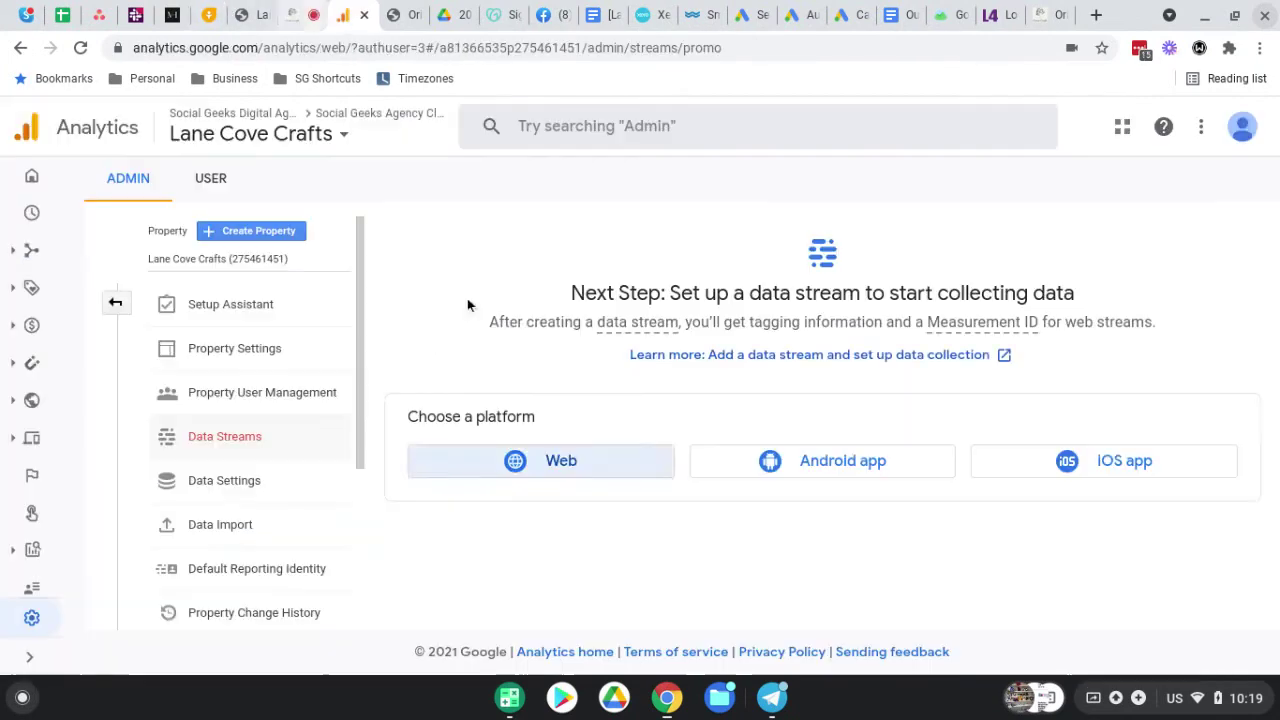
click(248, 306)
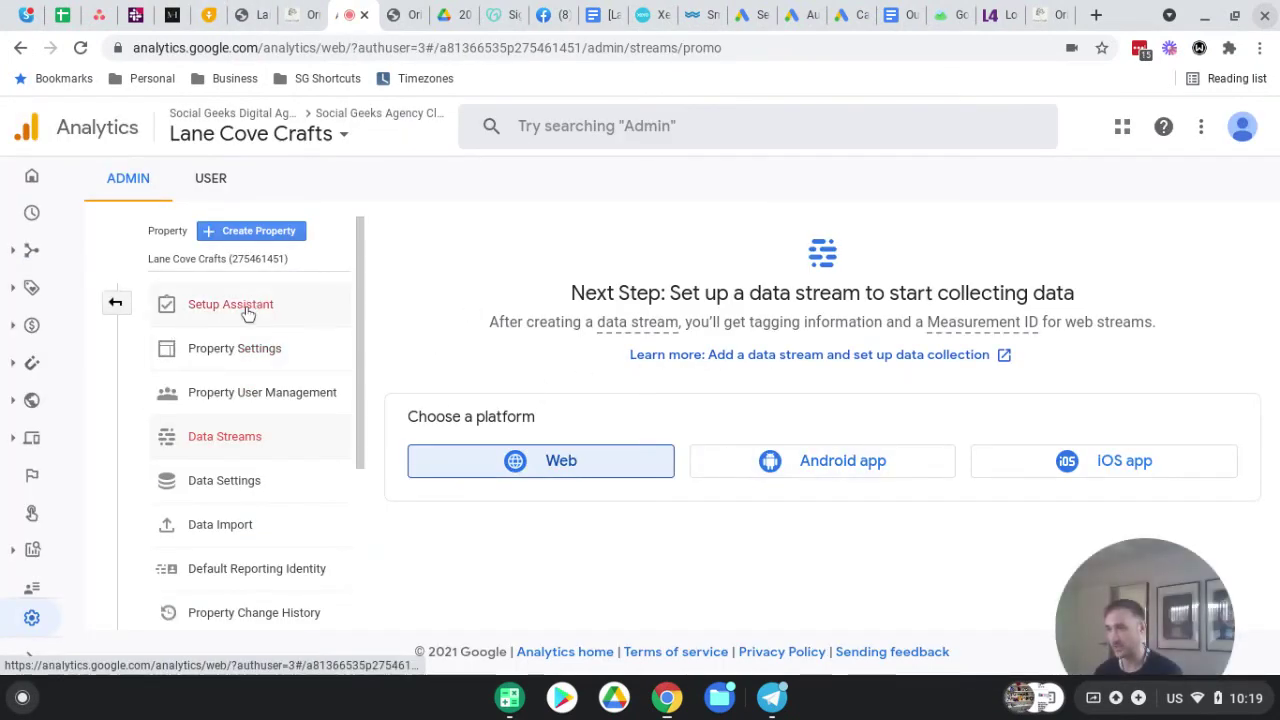
scroll(596, 374, down, 2)
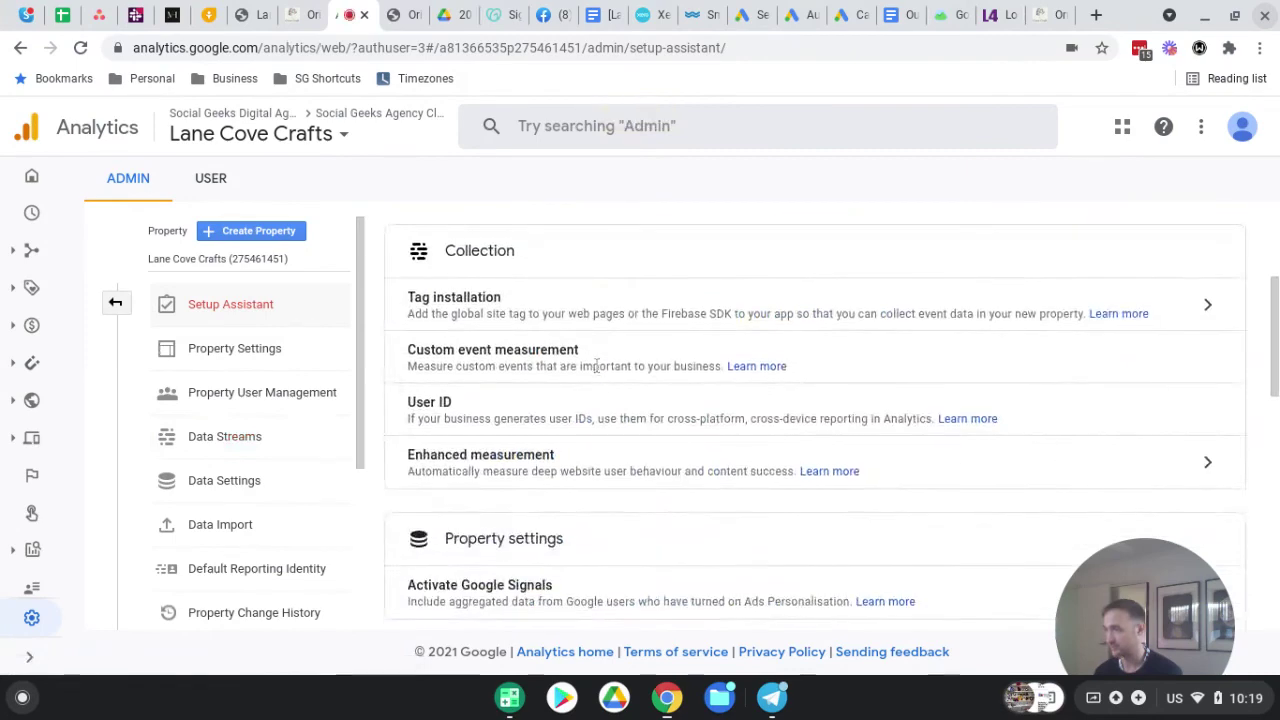
click(1209, 308)
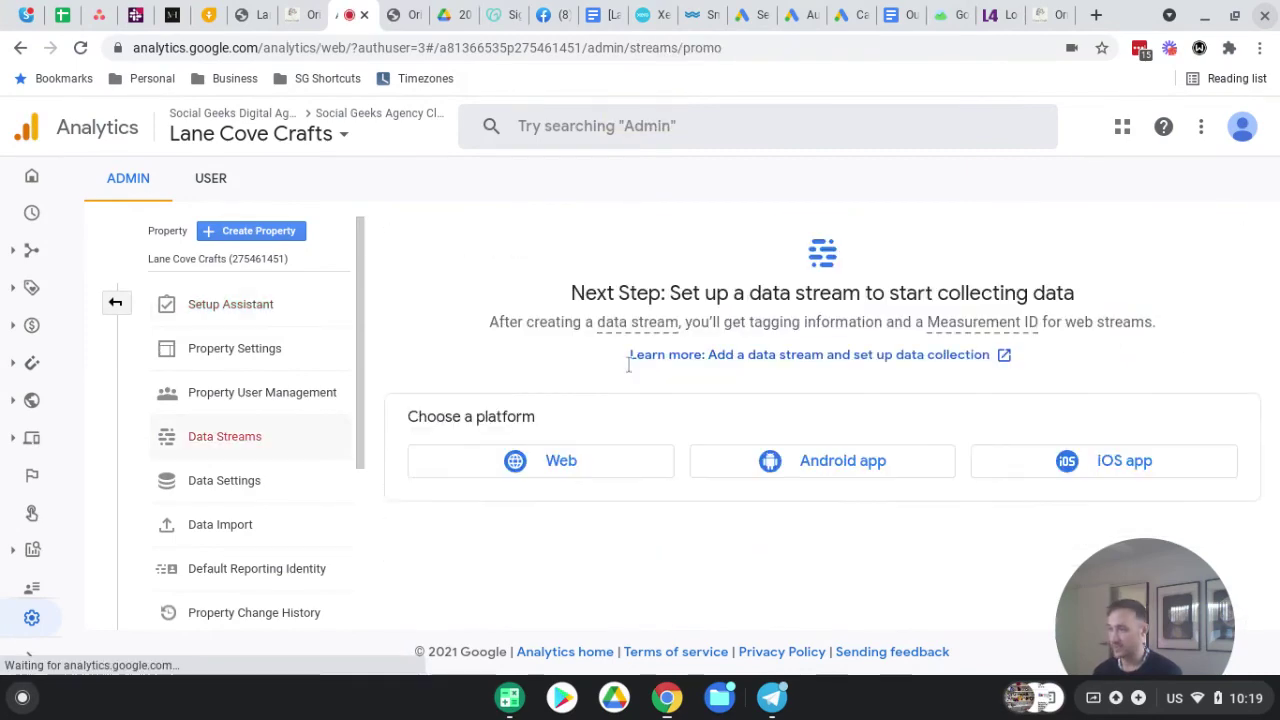
Switch back to Dshop's Advanced settings, enable inventory management without filling in Google Analytics, and save the settings.
click(300, 14)
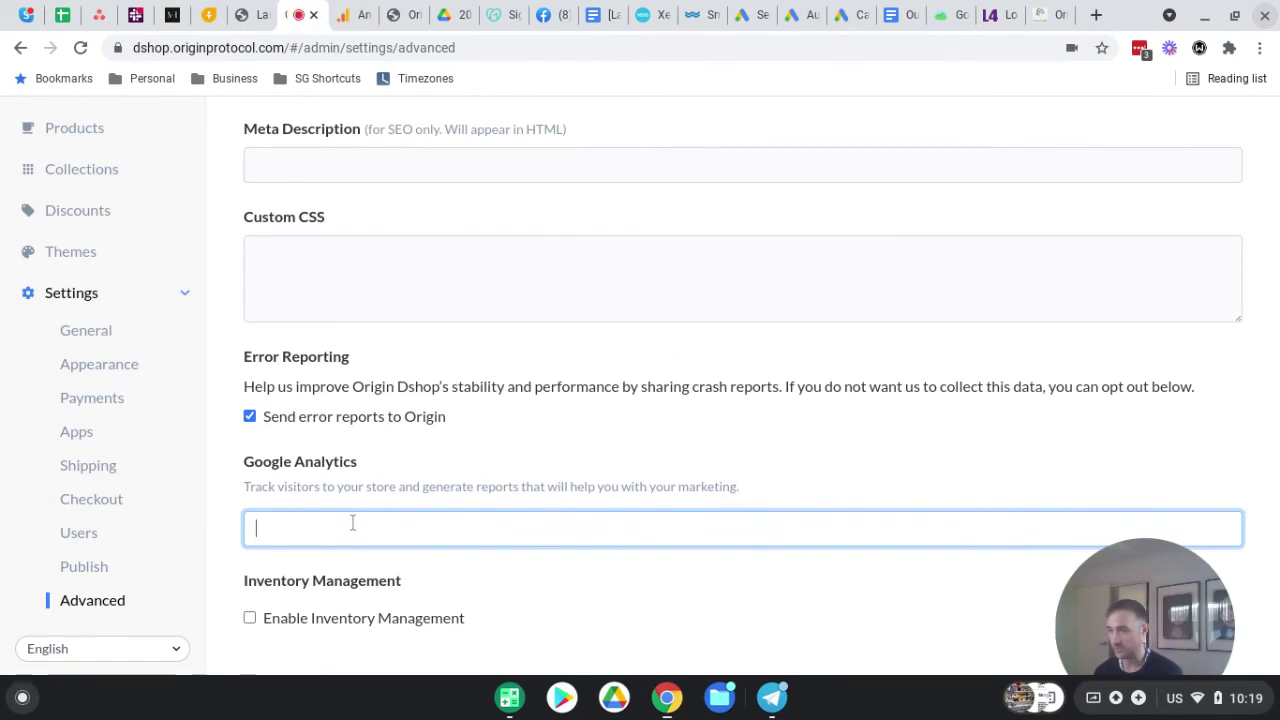
click(432, 462)
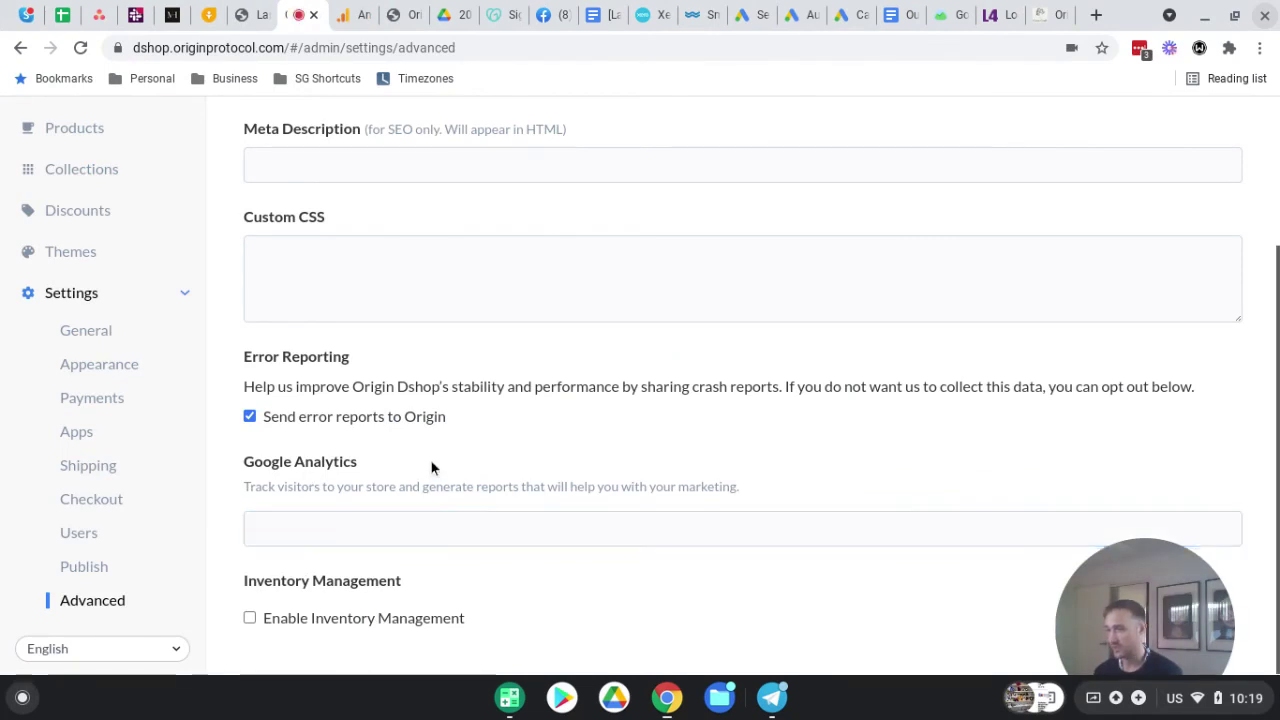
click(325, 532)
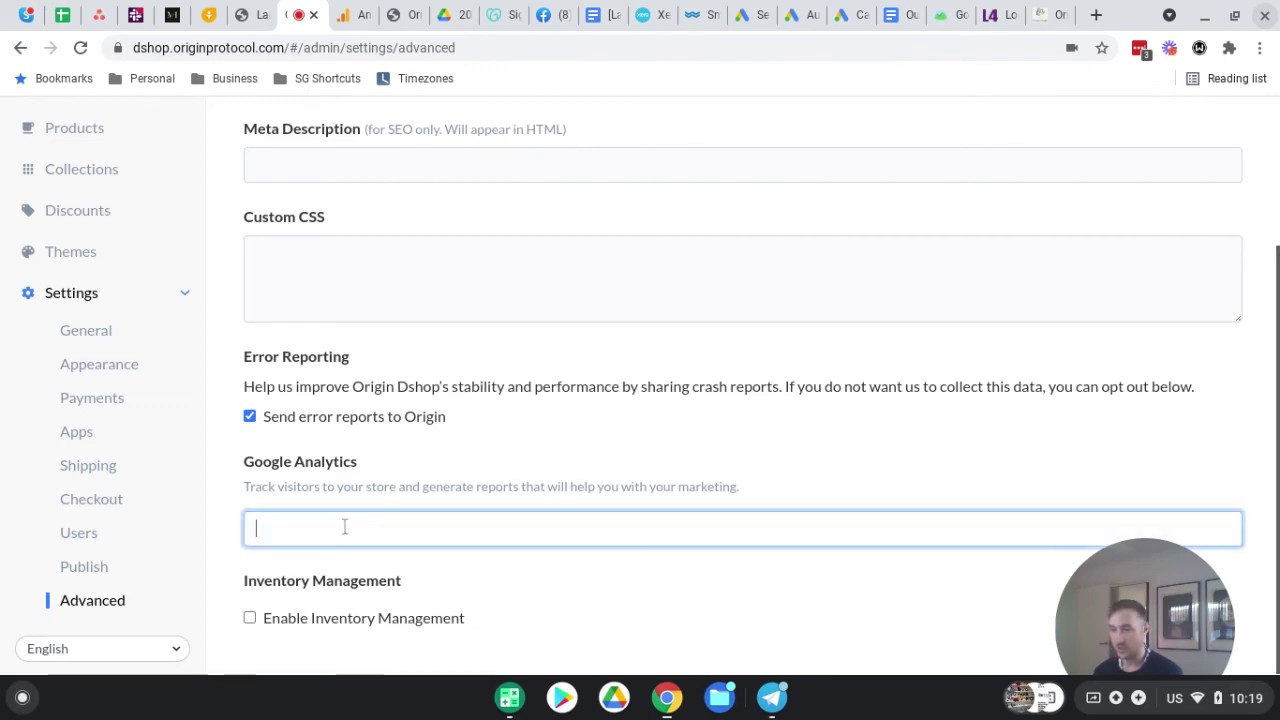
click(400, 495)
scroll(397, 480, up, 3)
scroll(754, 437, down, 3)
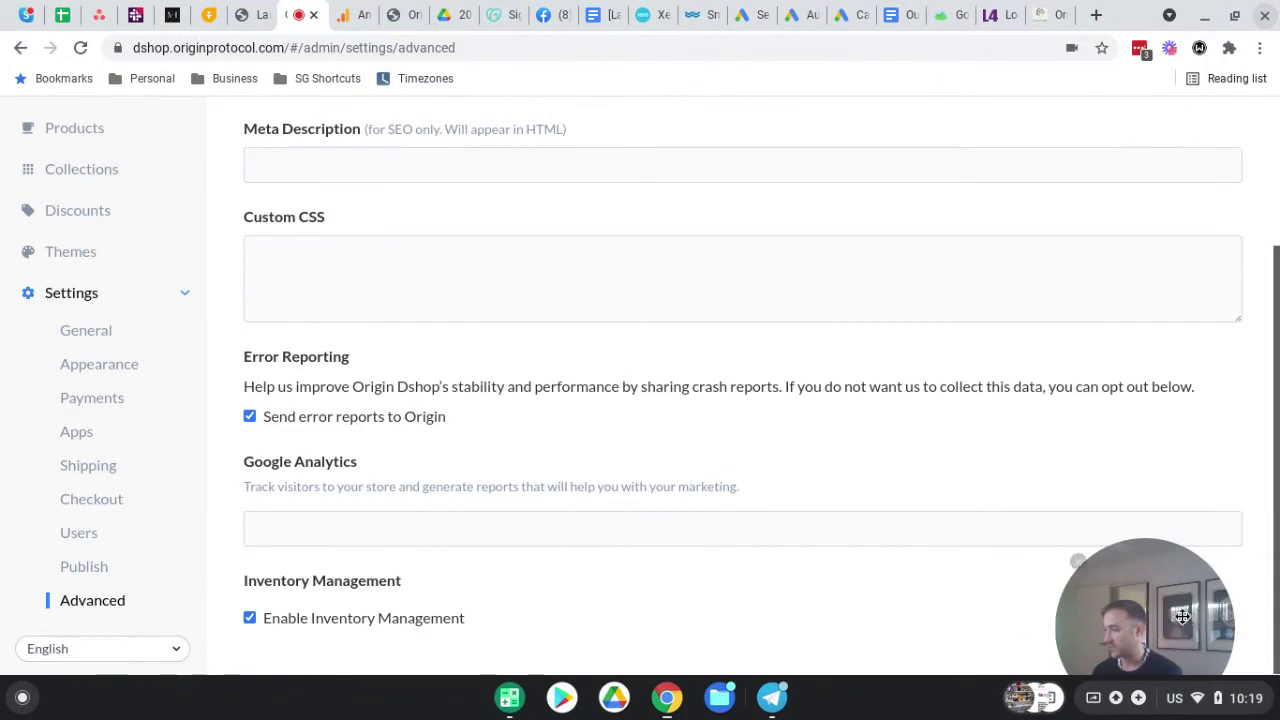
drag(1140, 640, 1077, 287)
scroll(1077, 287, up, 3)
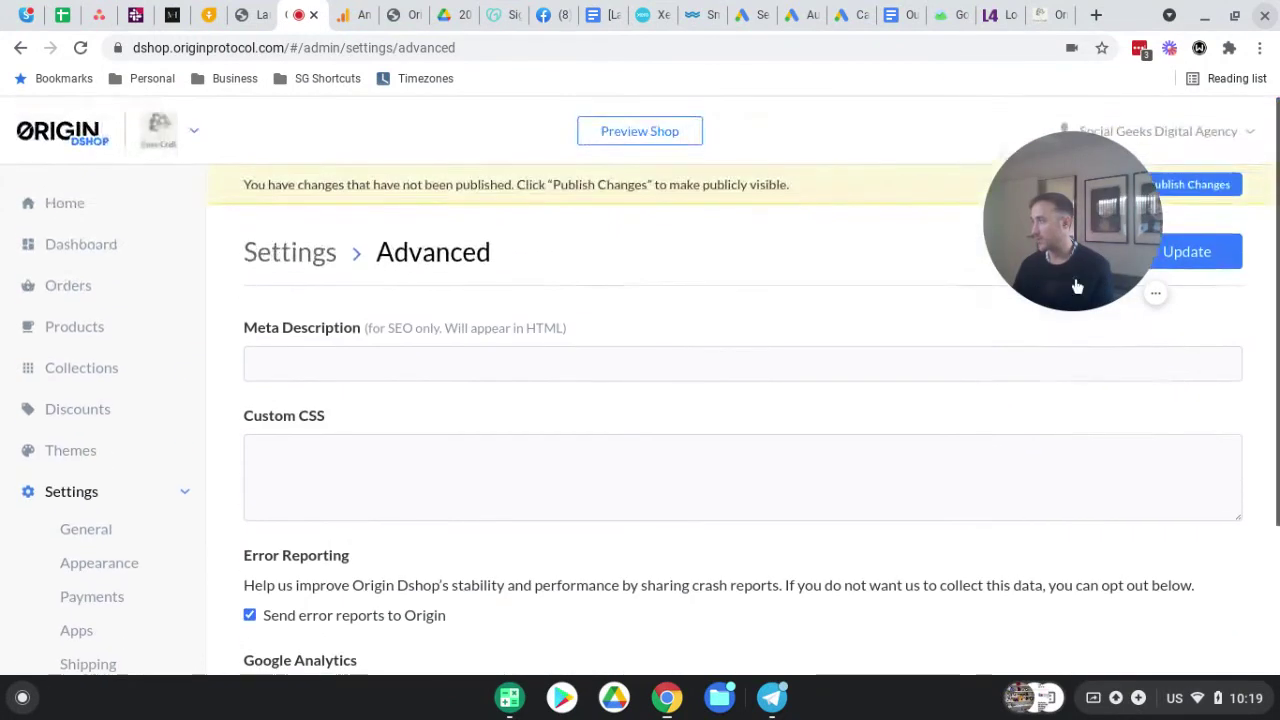
click(1197, 253)
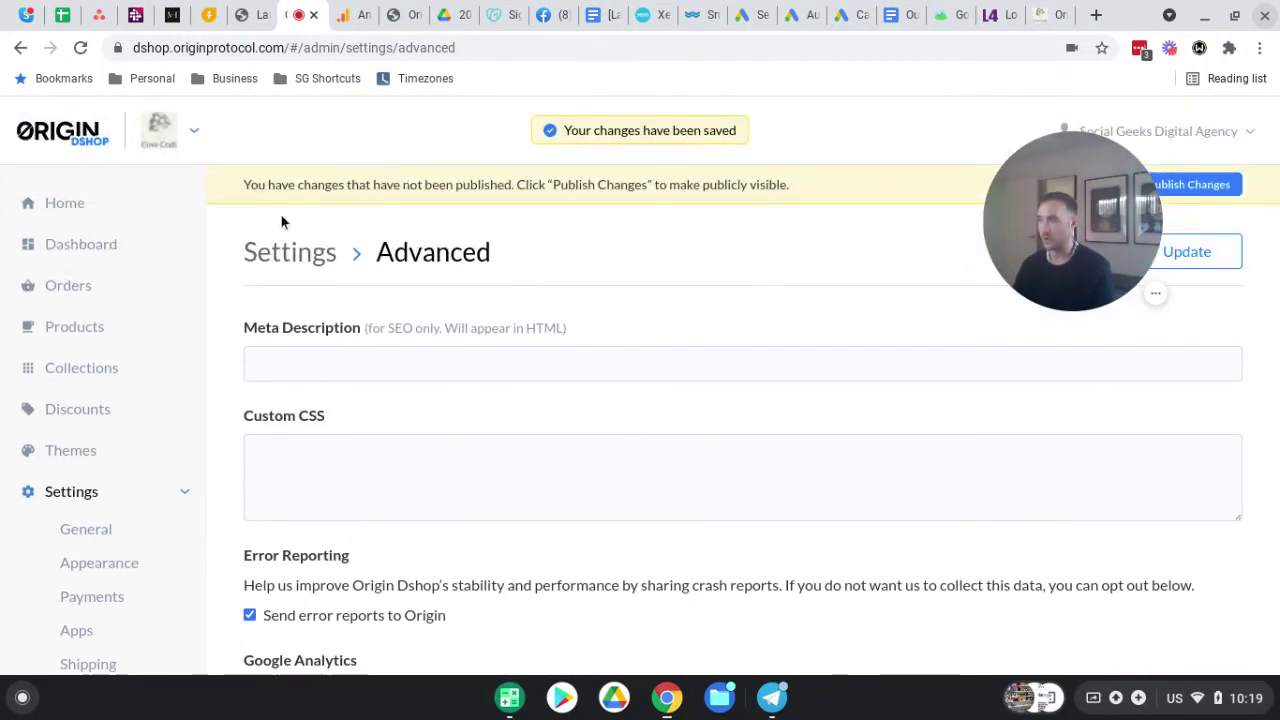
Open Example Product #1 for editing, set its available stock to 1 and save the product.
scroll(183, 537, down, 2)
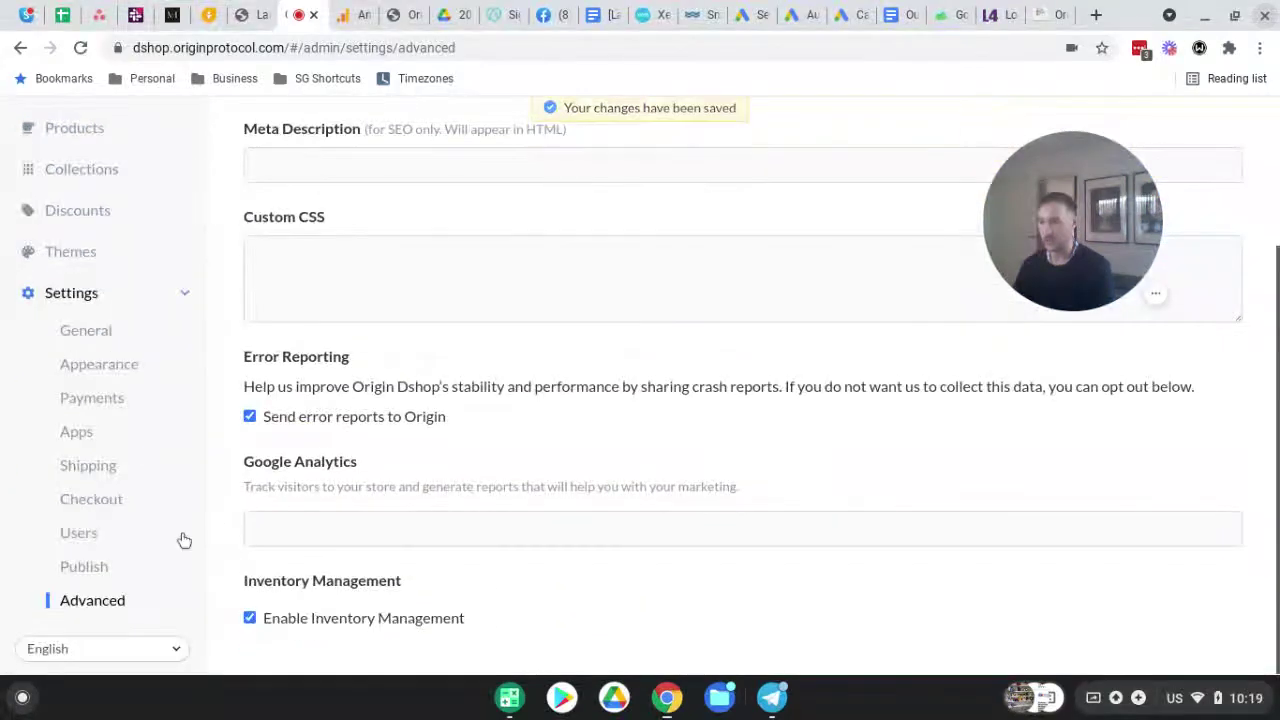
scroll(137, 546, up, 3)
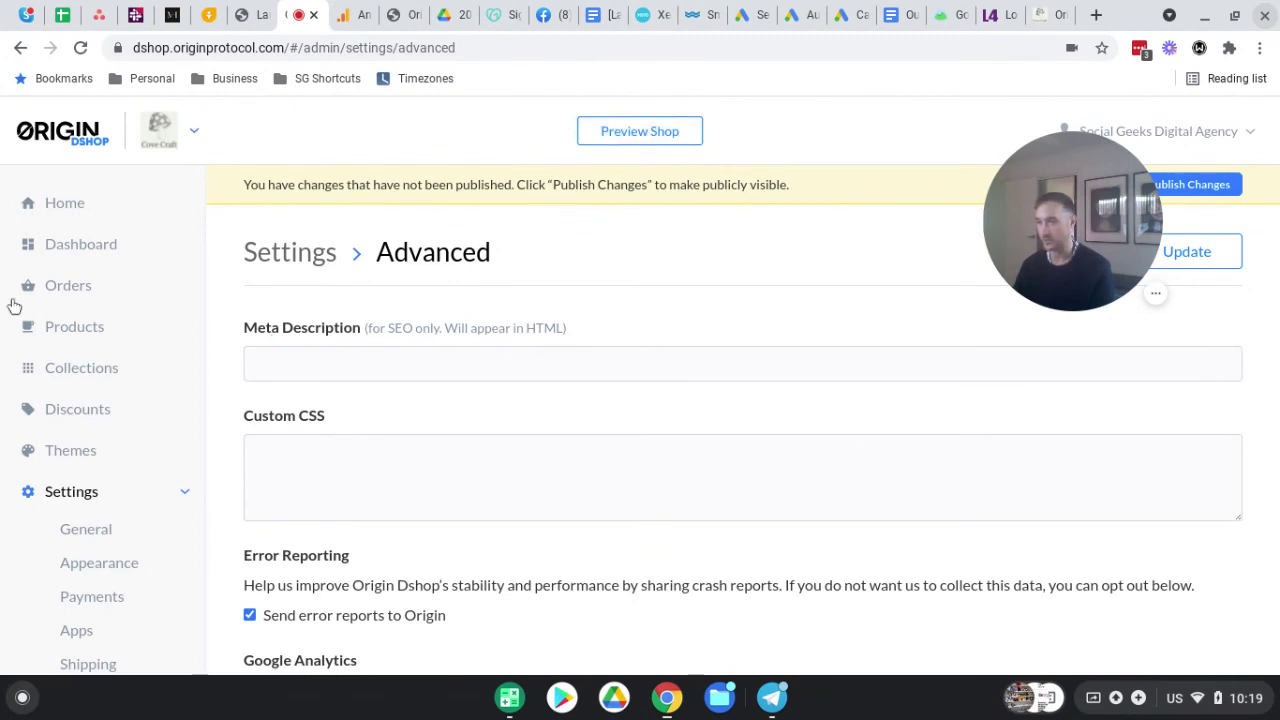
click(87, 330)
click(465, 380)
scroll(470, 380, down, 10)
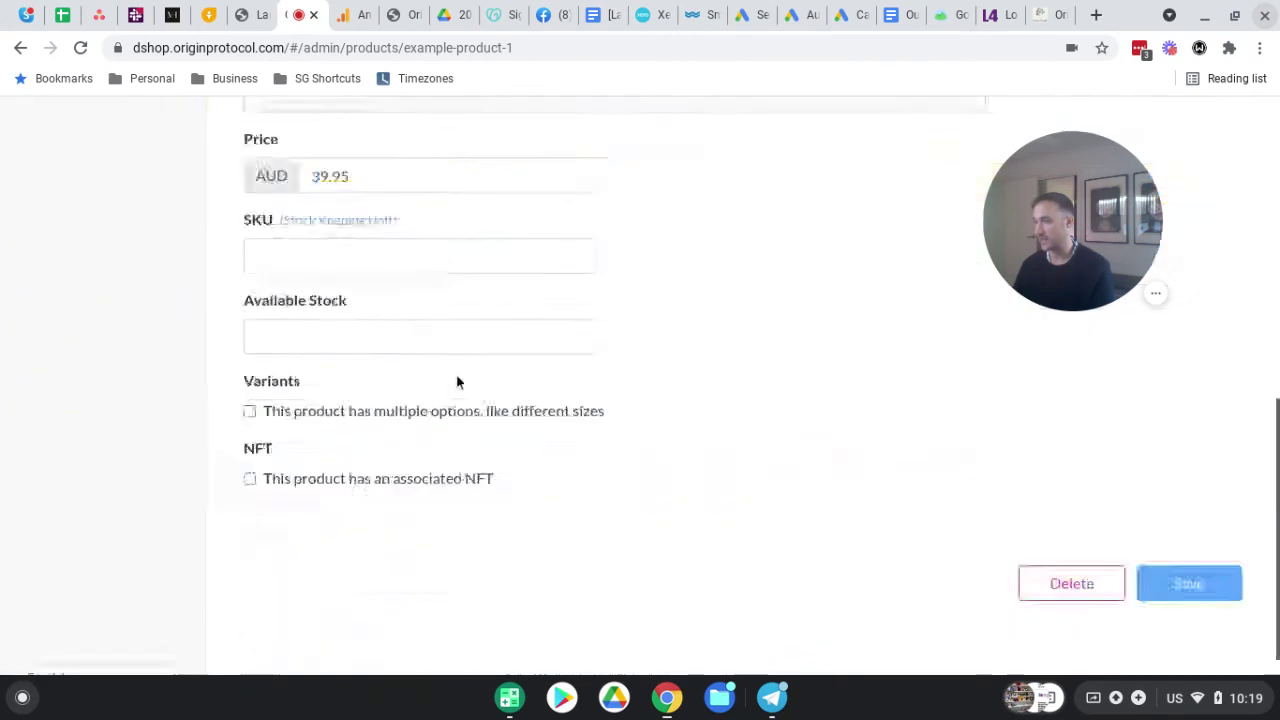
scroll(386, 409, up, 3)
click(378, 471)
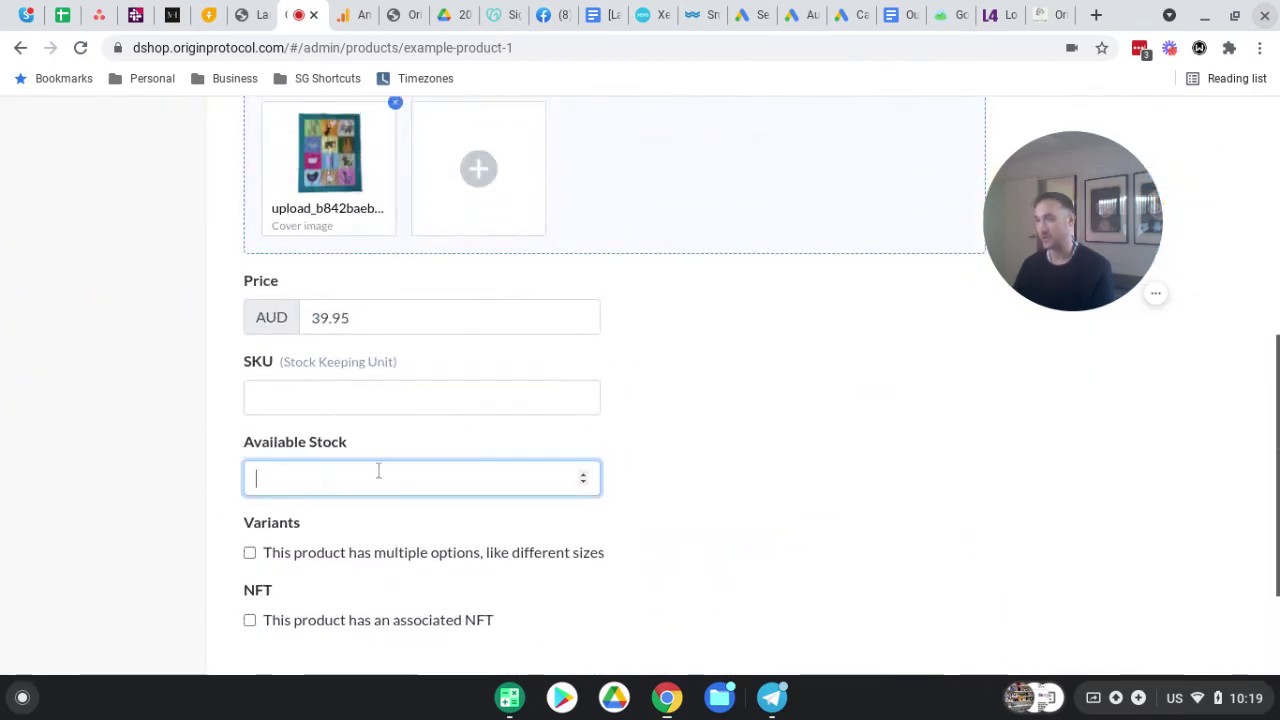
text(1)
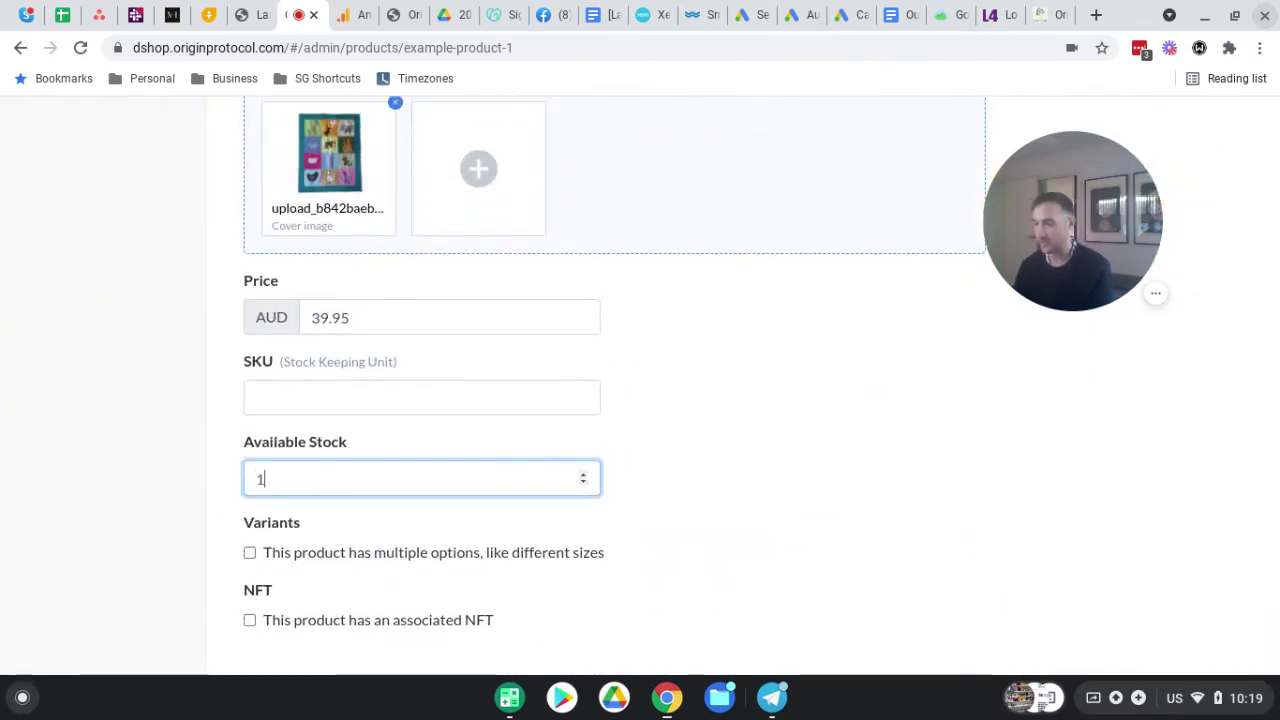
scroll(1071, 551, down, 2)
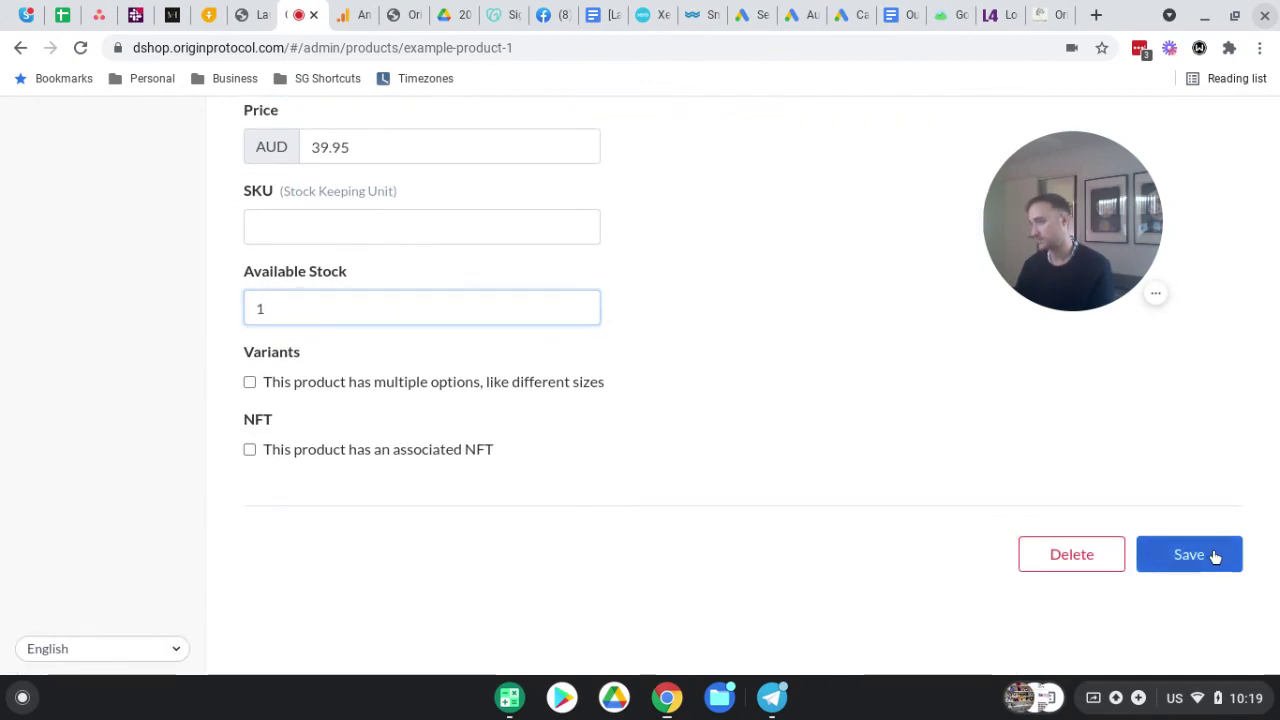
click(1213, 556)
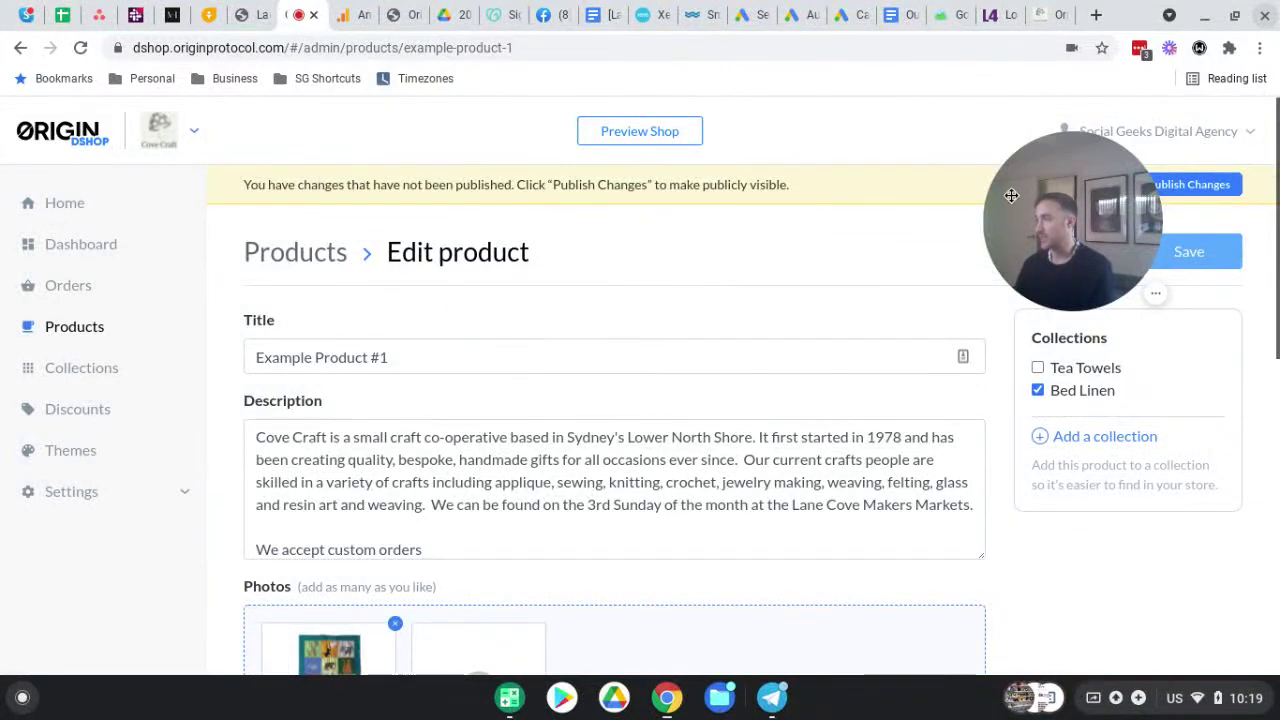
Open the shop's Home page and review the tasks for finishing the store setup.
drag(1011, 195, 1014, 551)
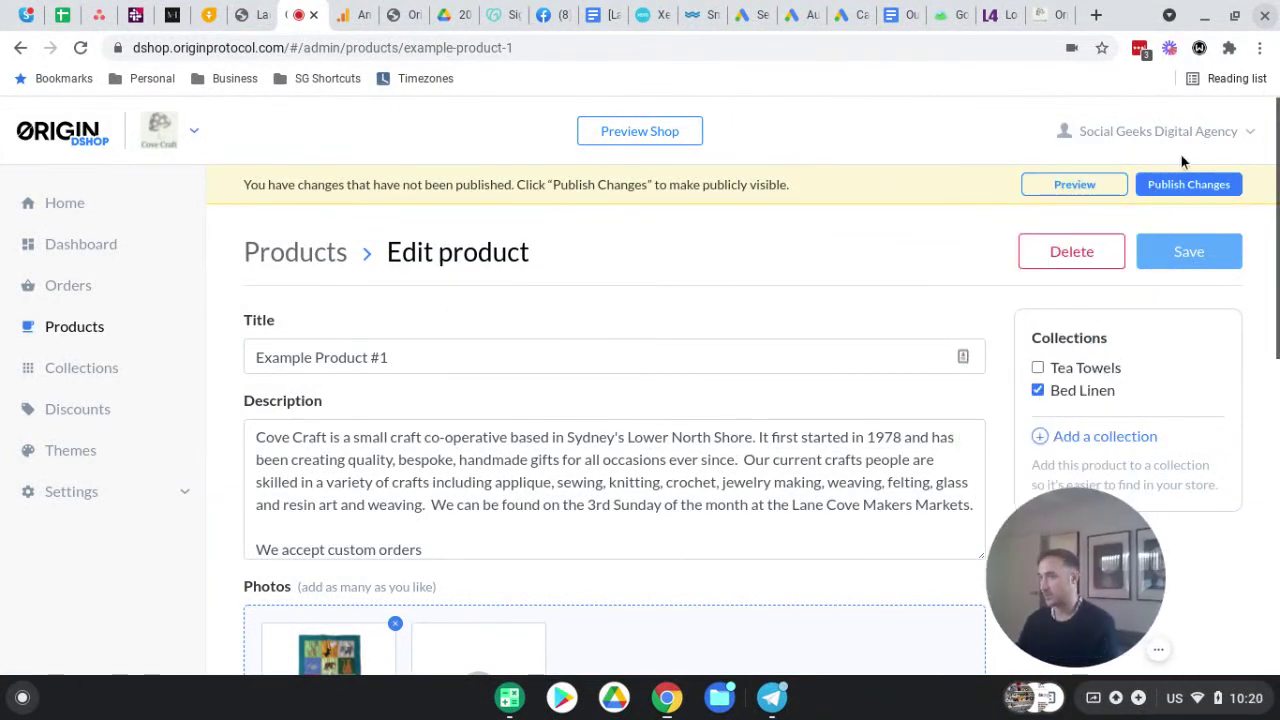
click(80, 208)
scroll(889, 423, down, 5)
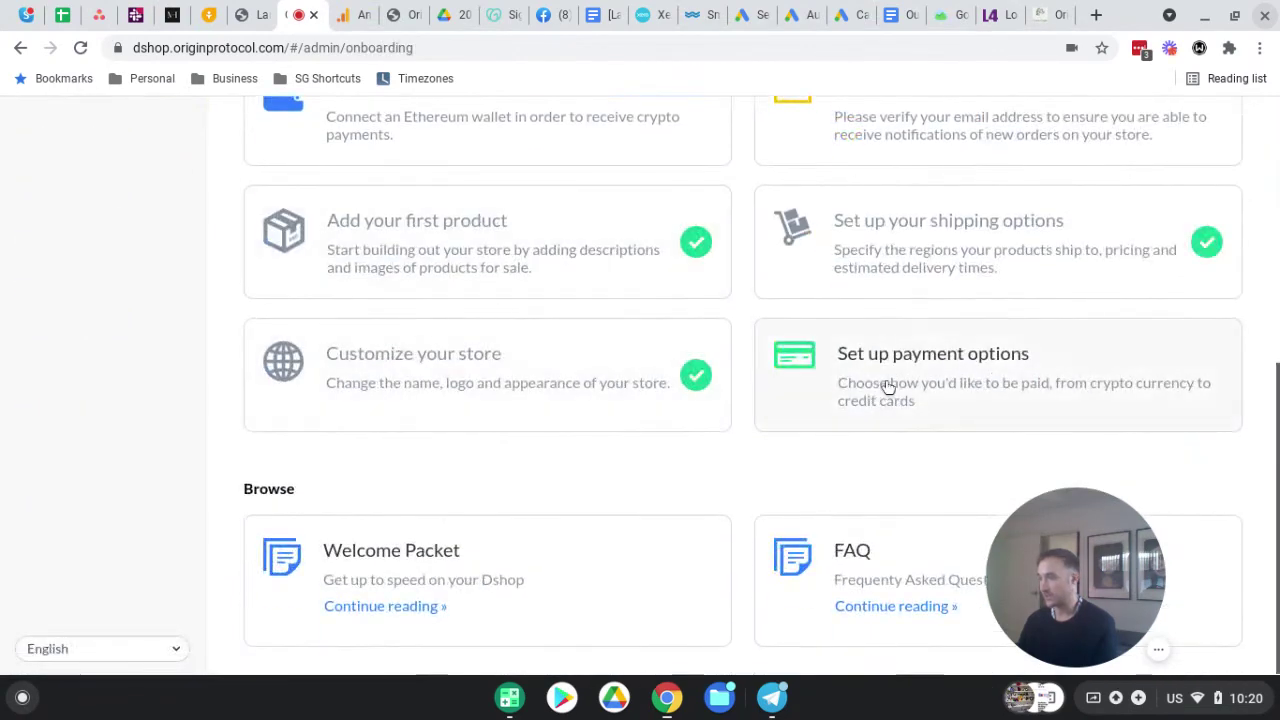
scroll(1002, 360, up, 1)
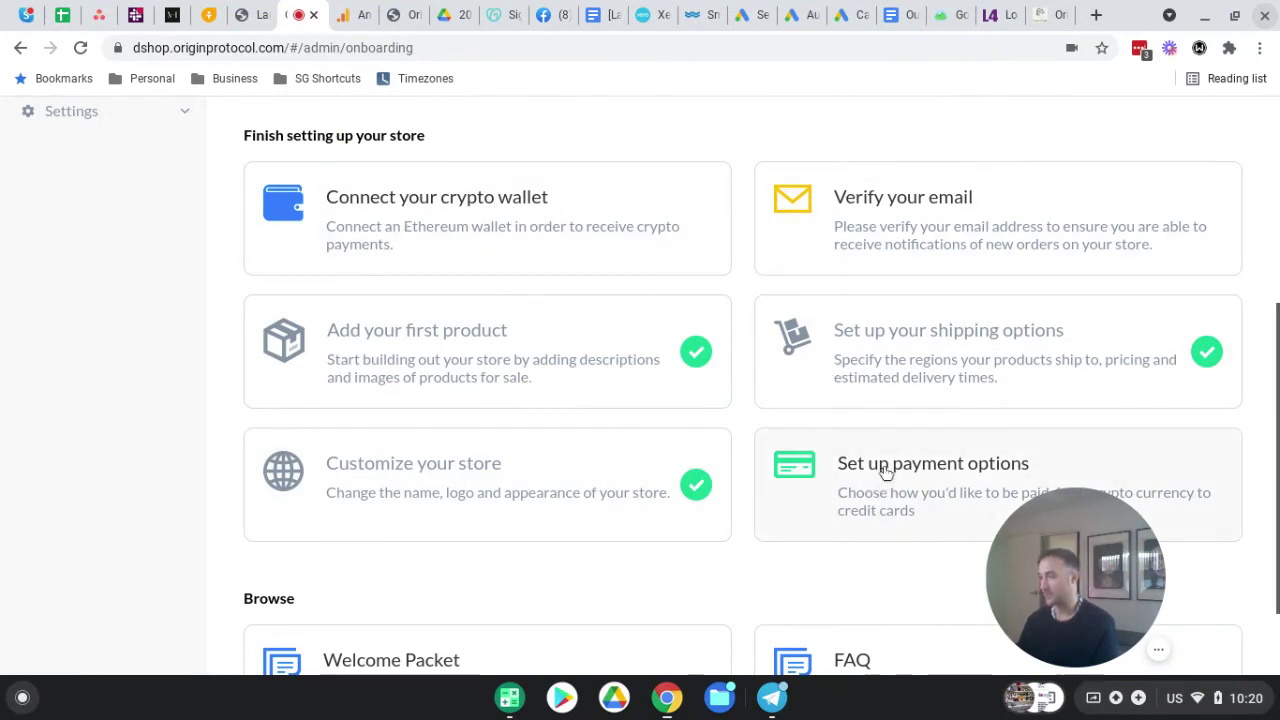
scroll(918, 470, up, 1)
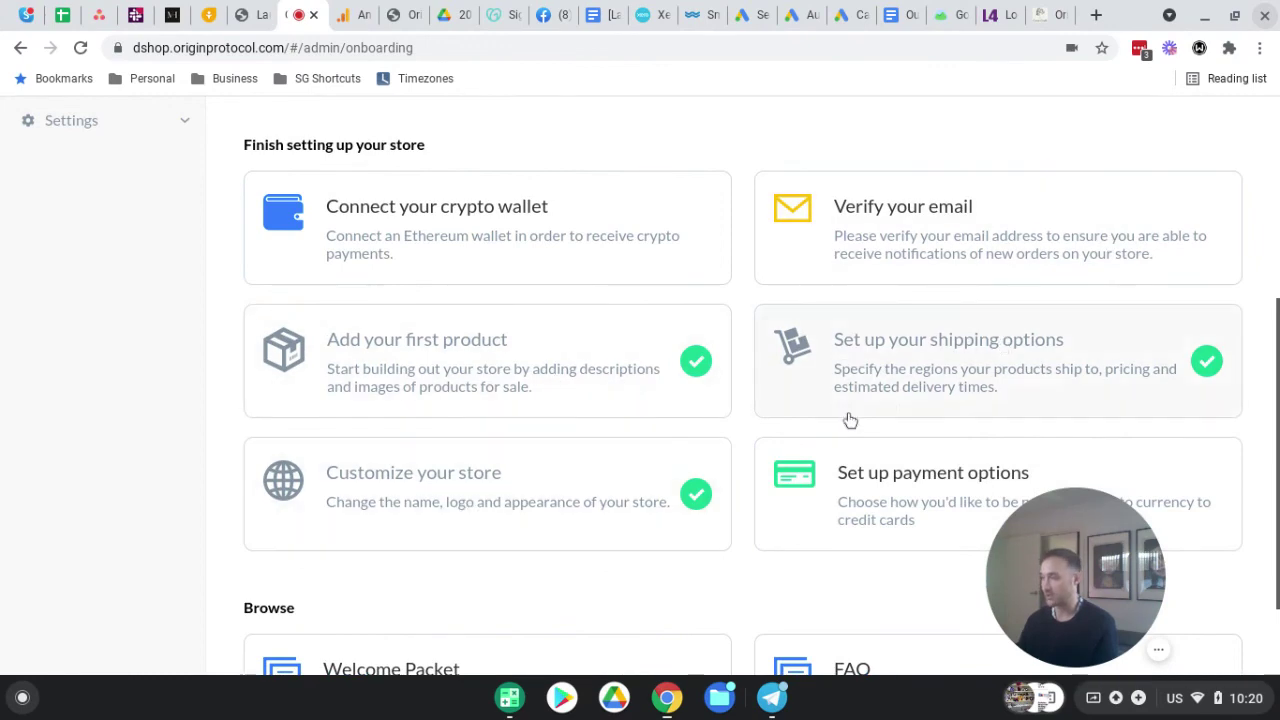
scroll(889, 406, up, 4)
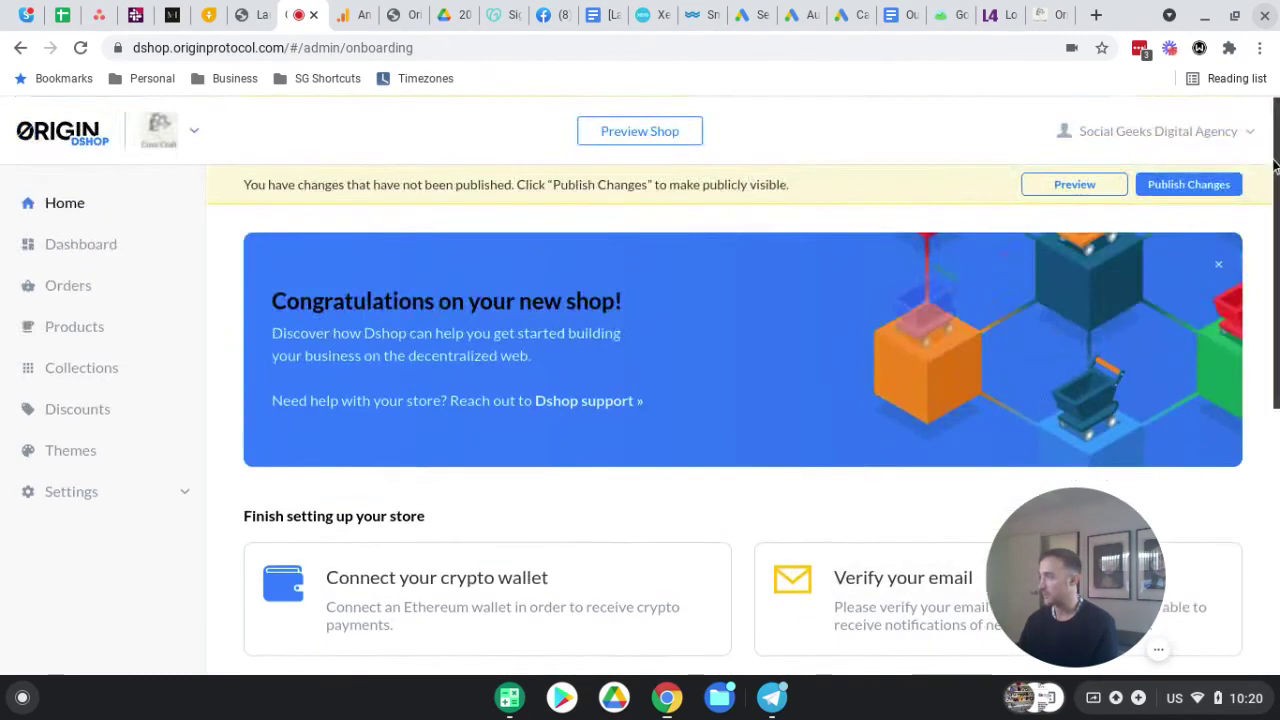
Publish the shop's pending changes and dismiss the confirmation dialog.
click(1199, 186)
click(703, 437)
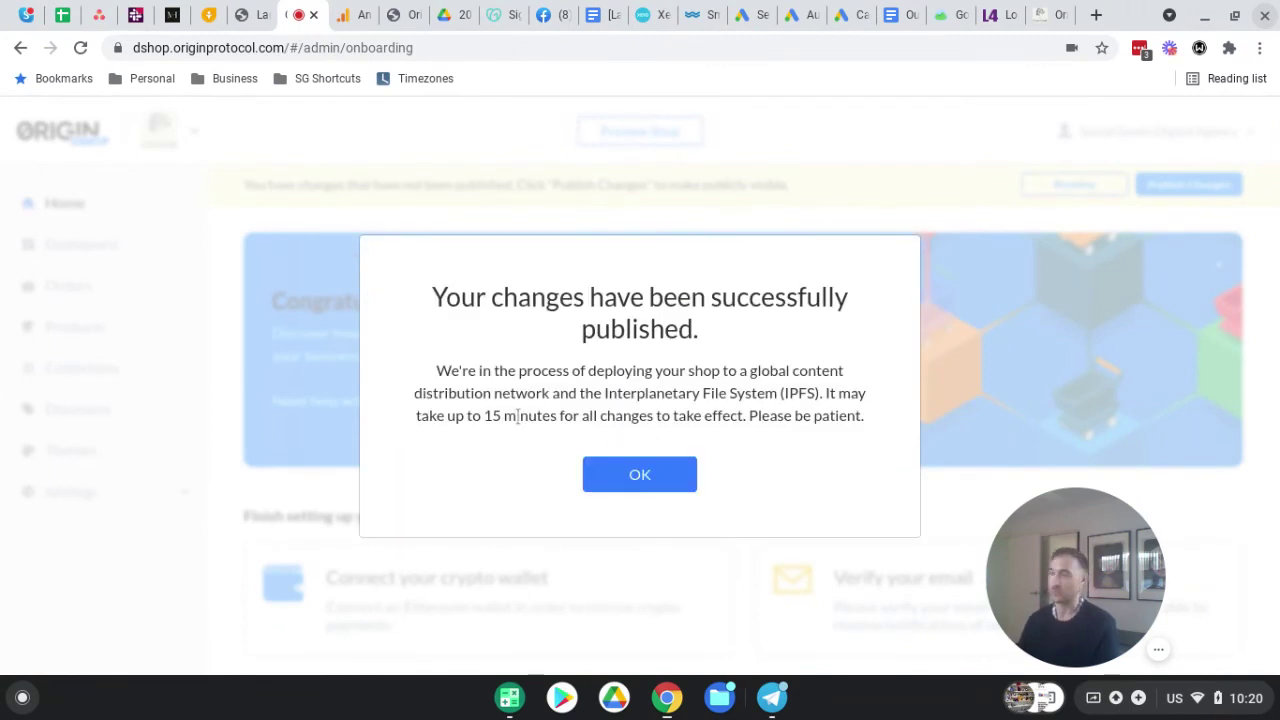
click(640, 472)
Open the shop's General settings and check the status of its listed domains.
click(57, 494)
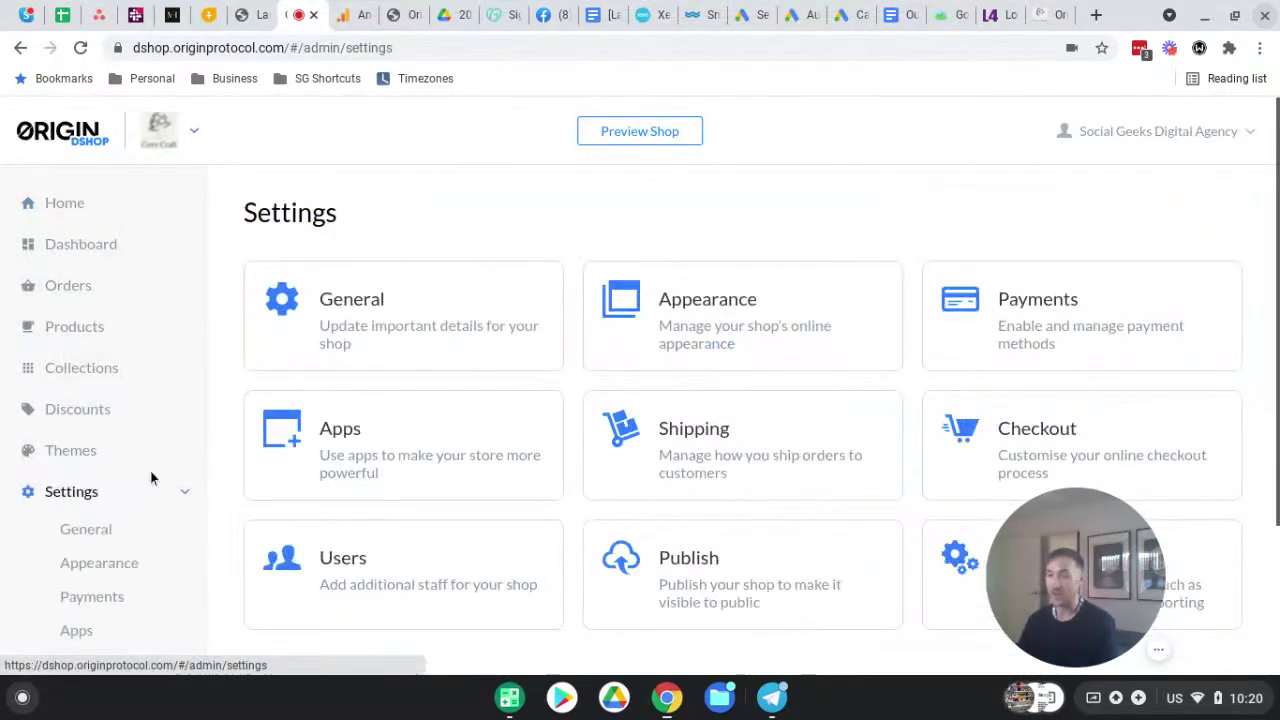
click(82, 530)
scroll(405, 397, down, 3)
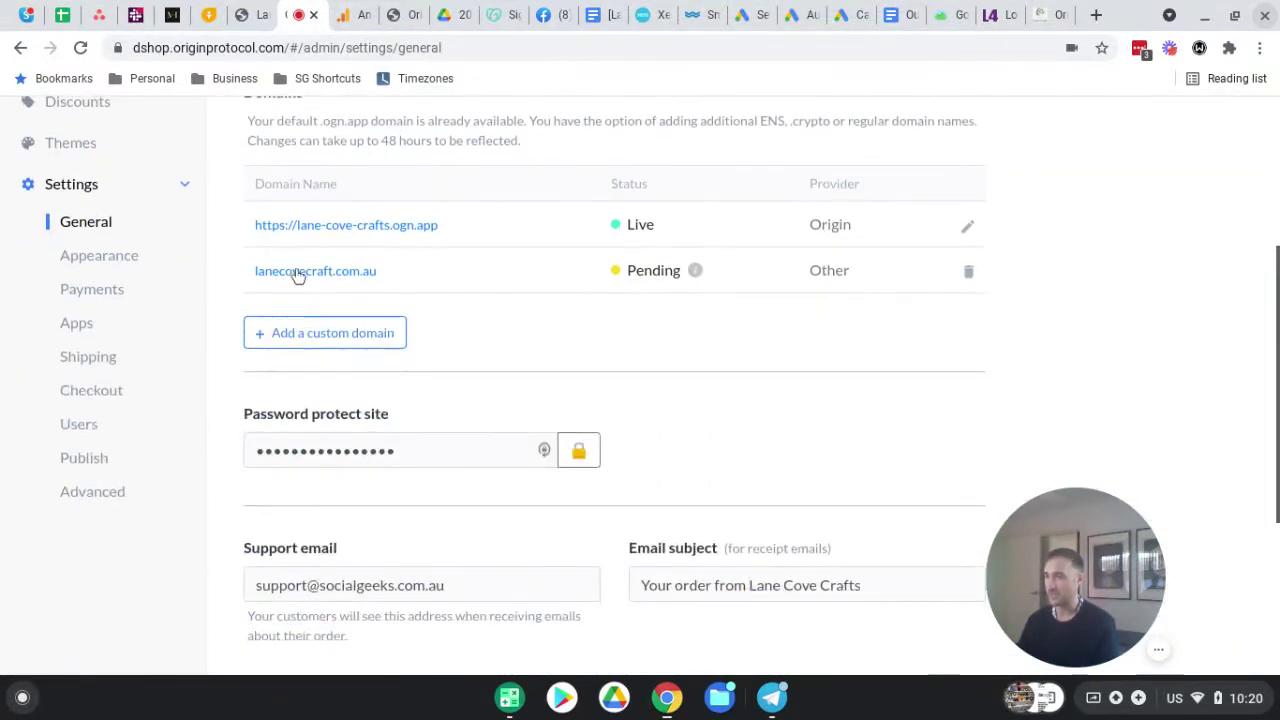
scroll(368, 254, up, 1)
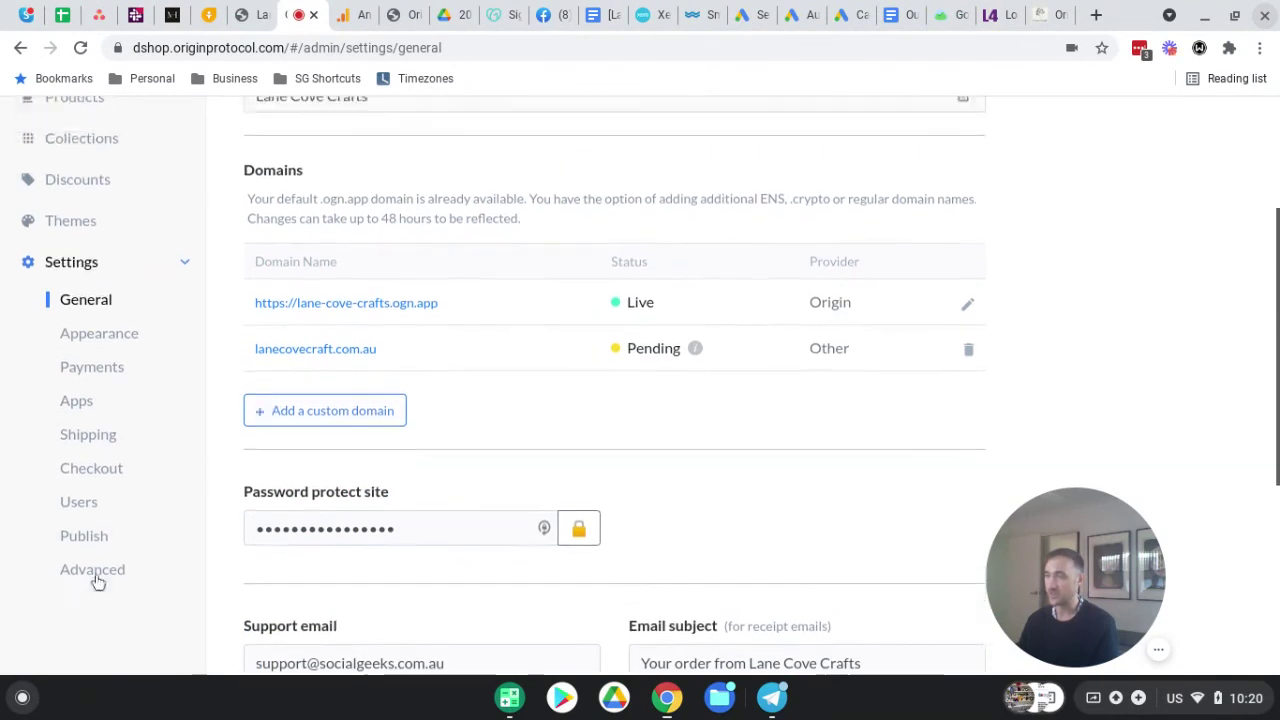
scroll(391, 340, up, 1)
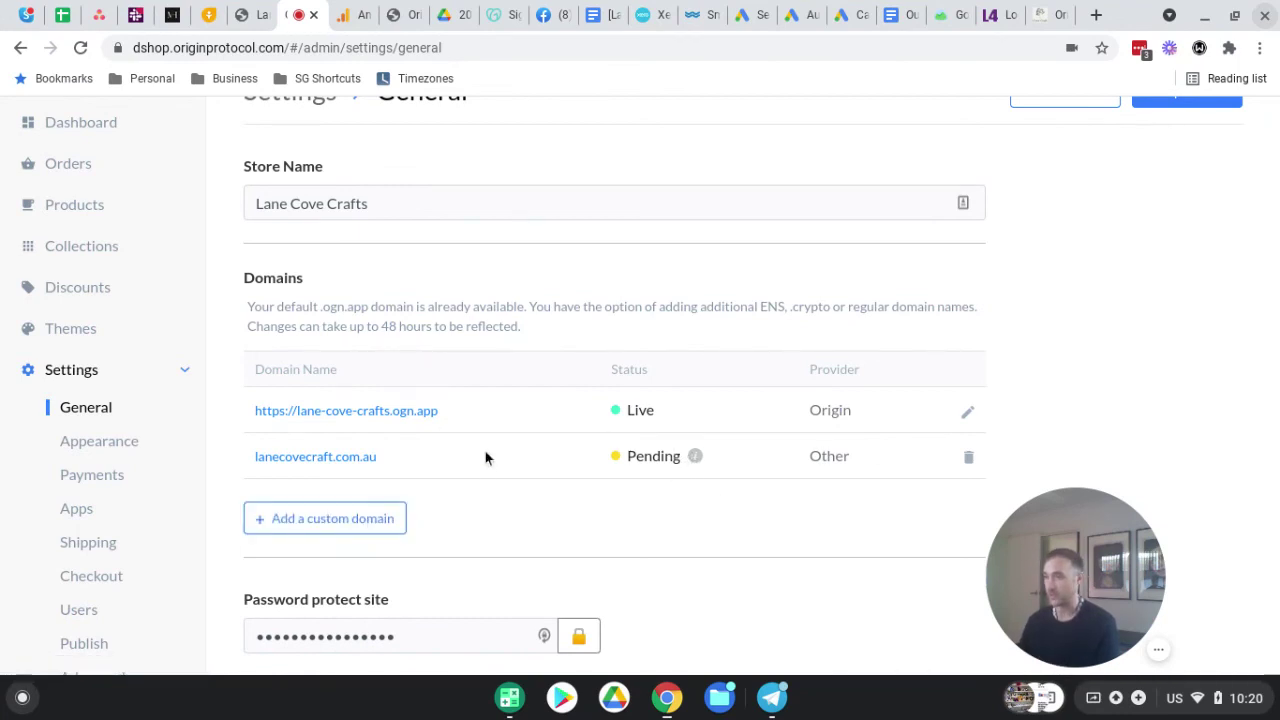
scroll(485, 457, up, 1)
scroll(485, 457, down, 2)
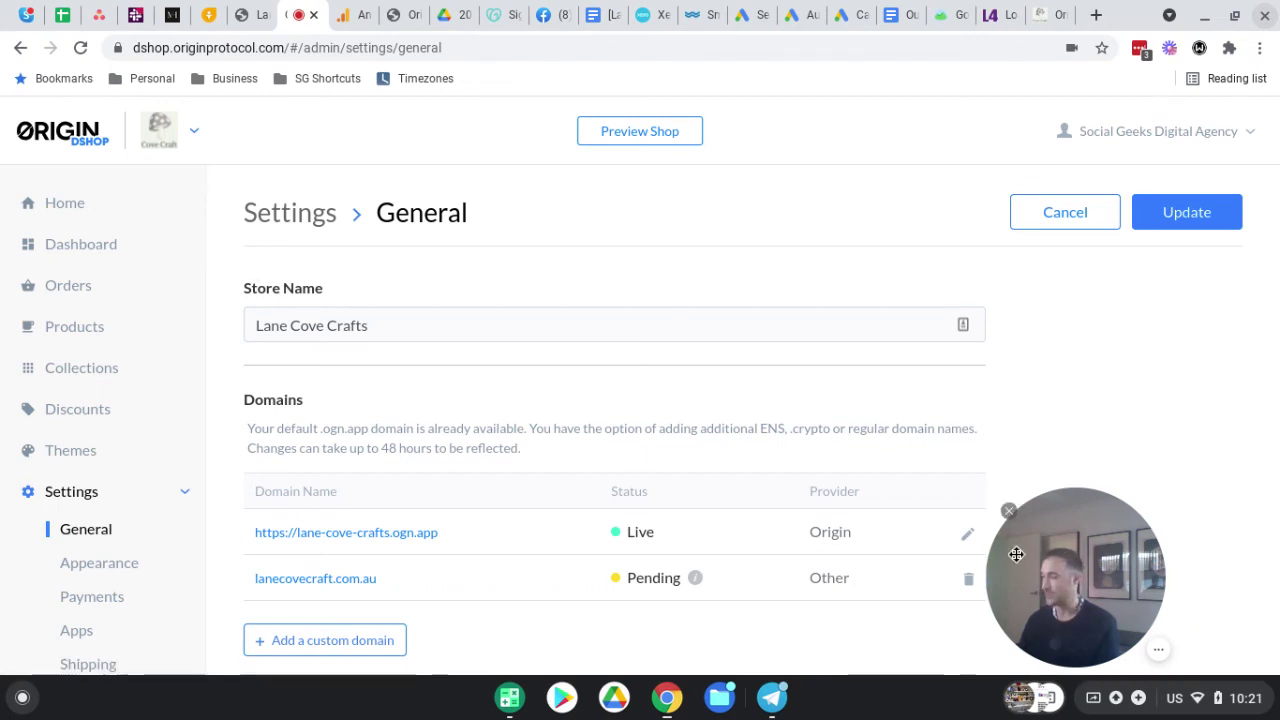
drag(1056, 556, 1068, 499)
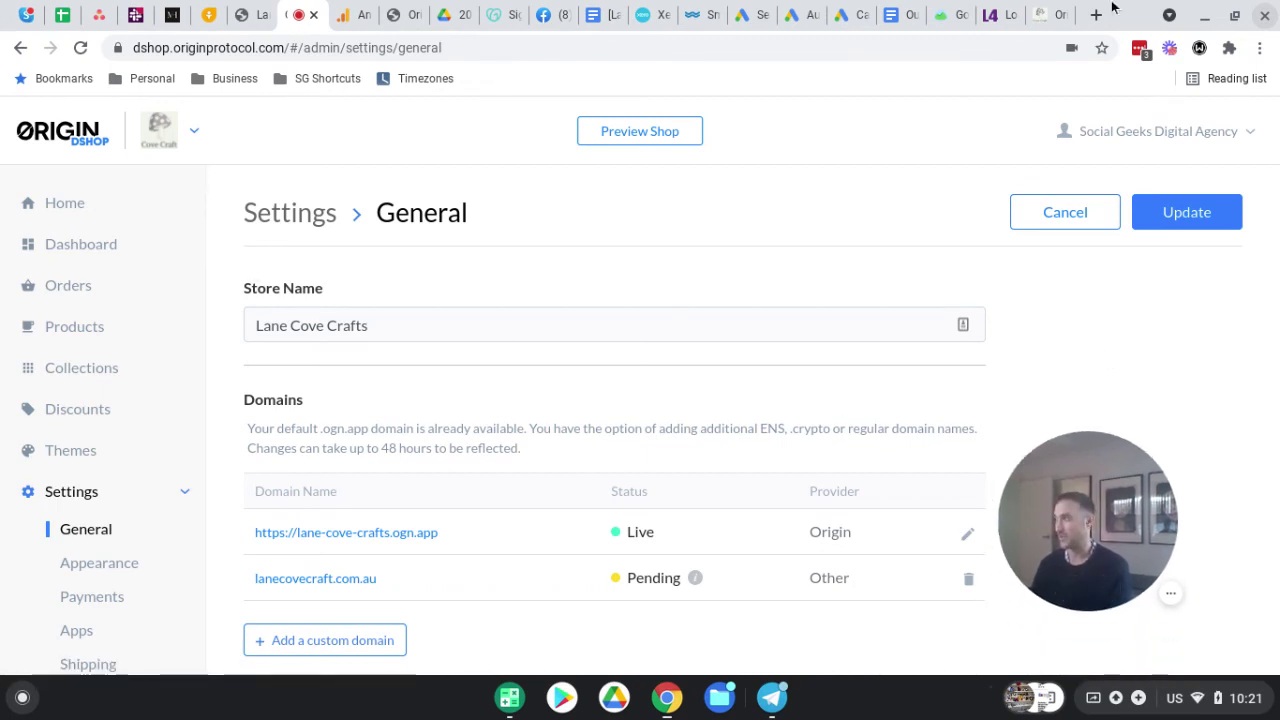